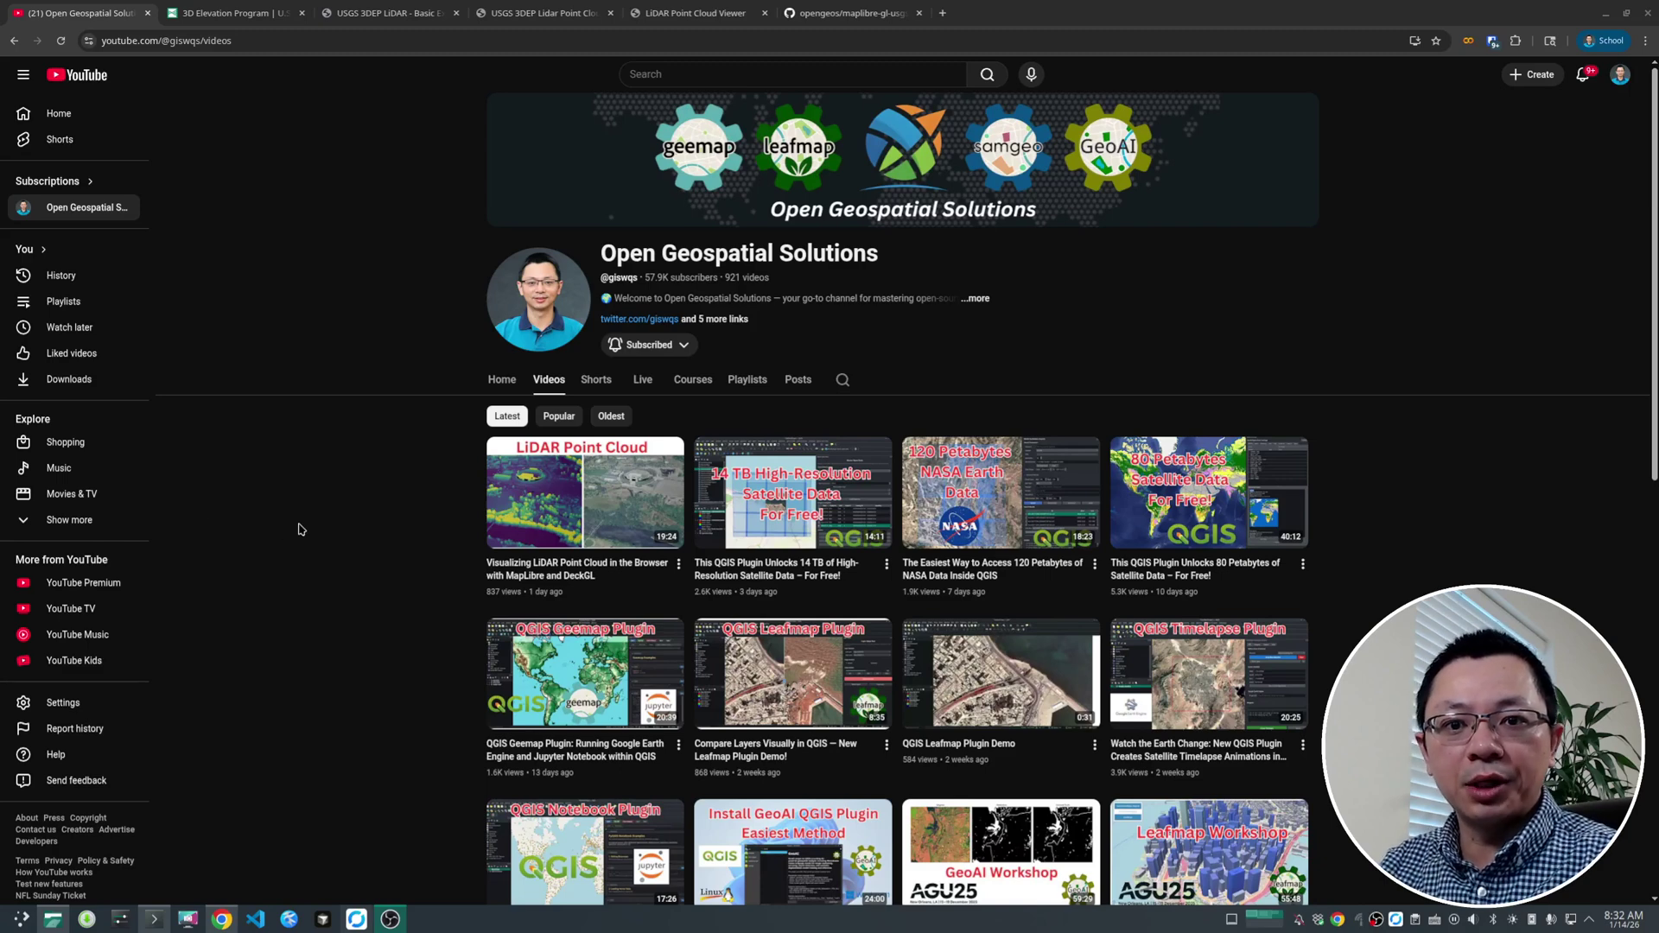
Scroll the 3D Elevation Program page to its FY25 Partnerships US coverage map, then move to the LiDAR viewer.
mouse_move(565, 581)
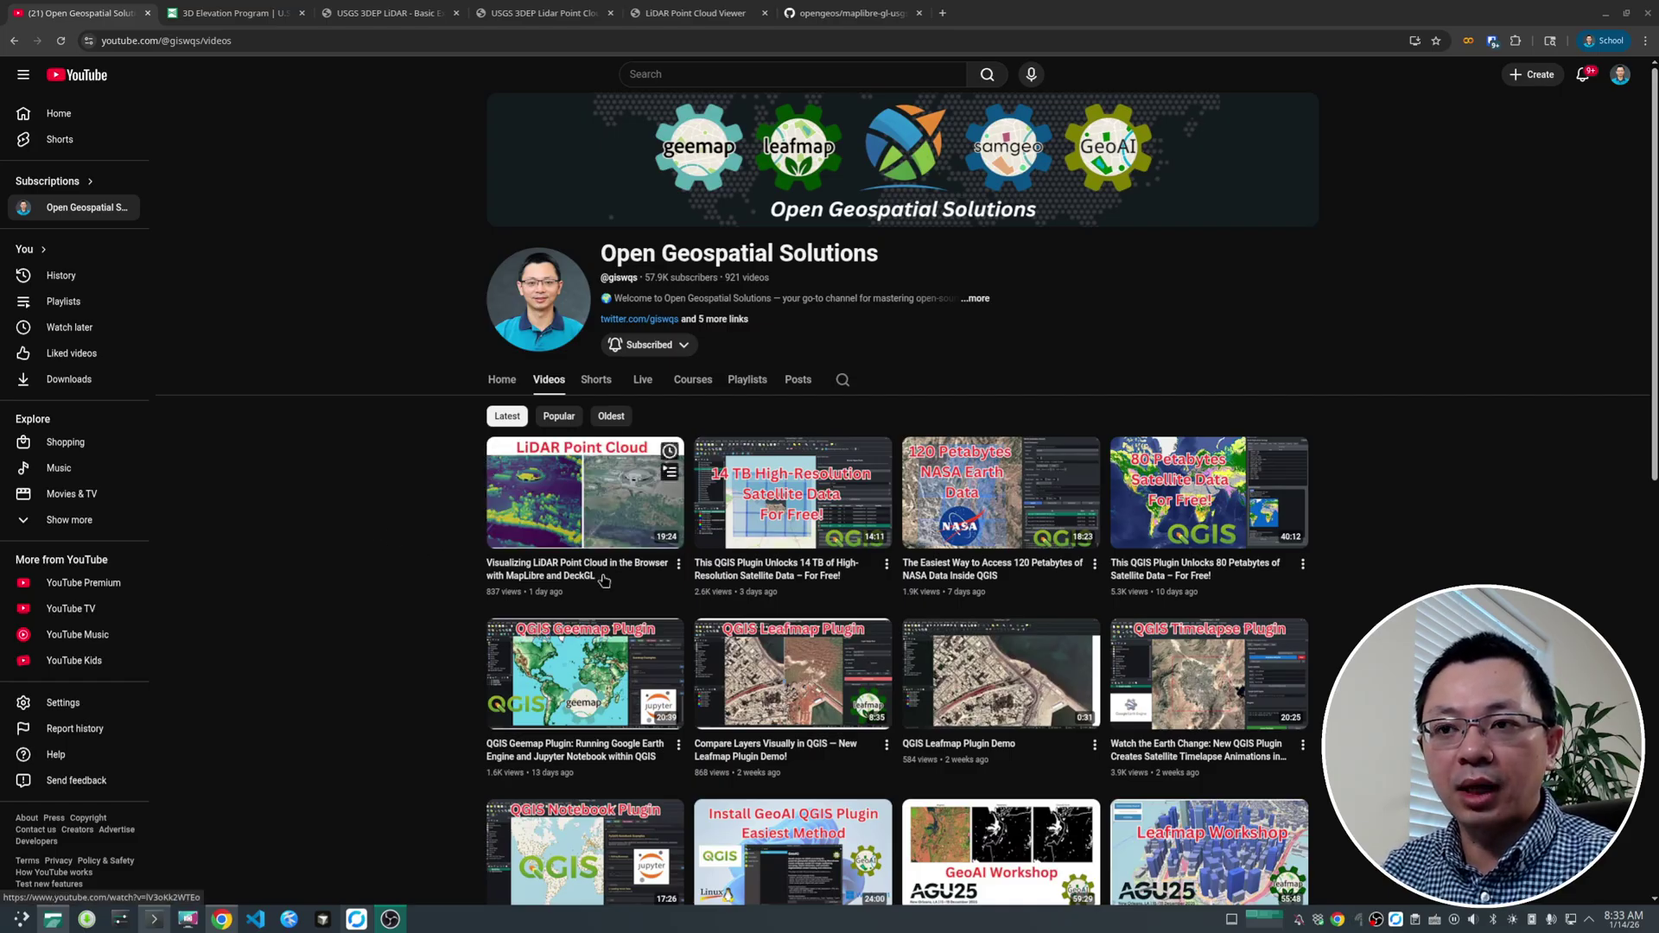
left_click(181, 10)
scroll(458, 453, "up", 3)
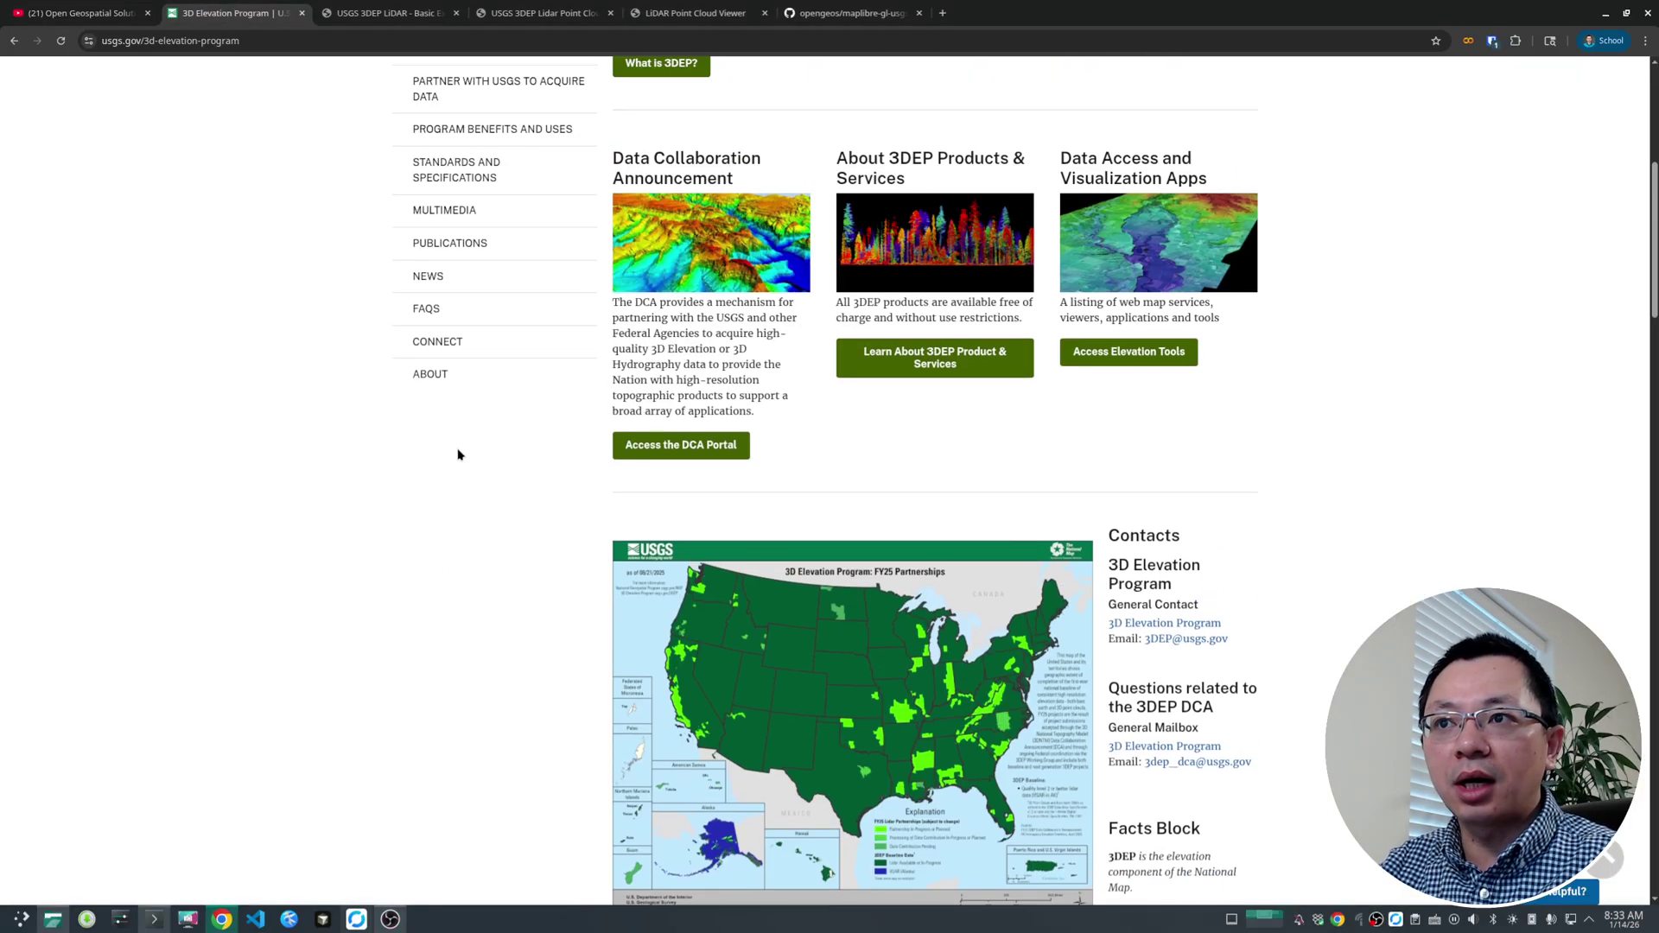
scroll(446, 492, "up", 3)
scroll(448, 497, "down", 4)
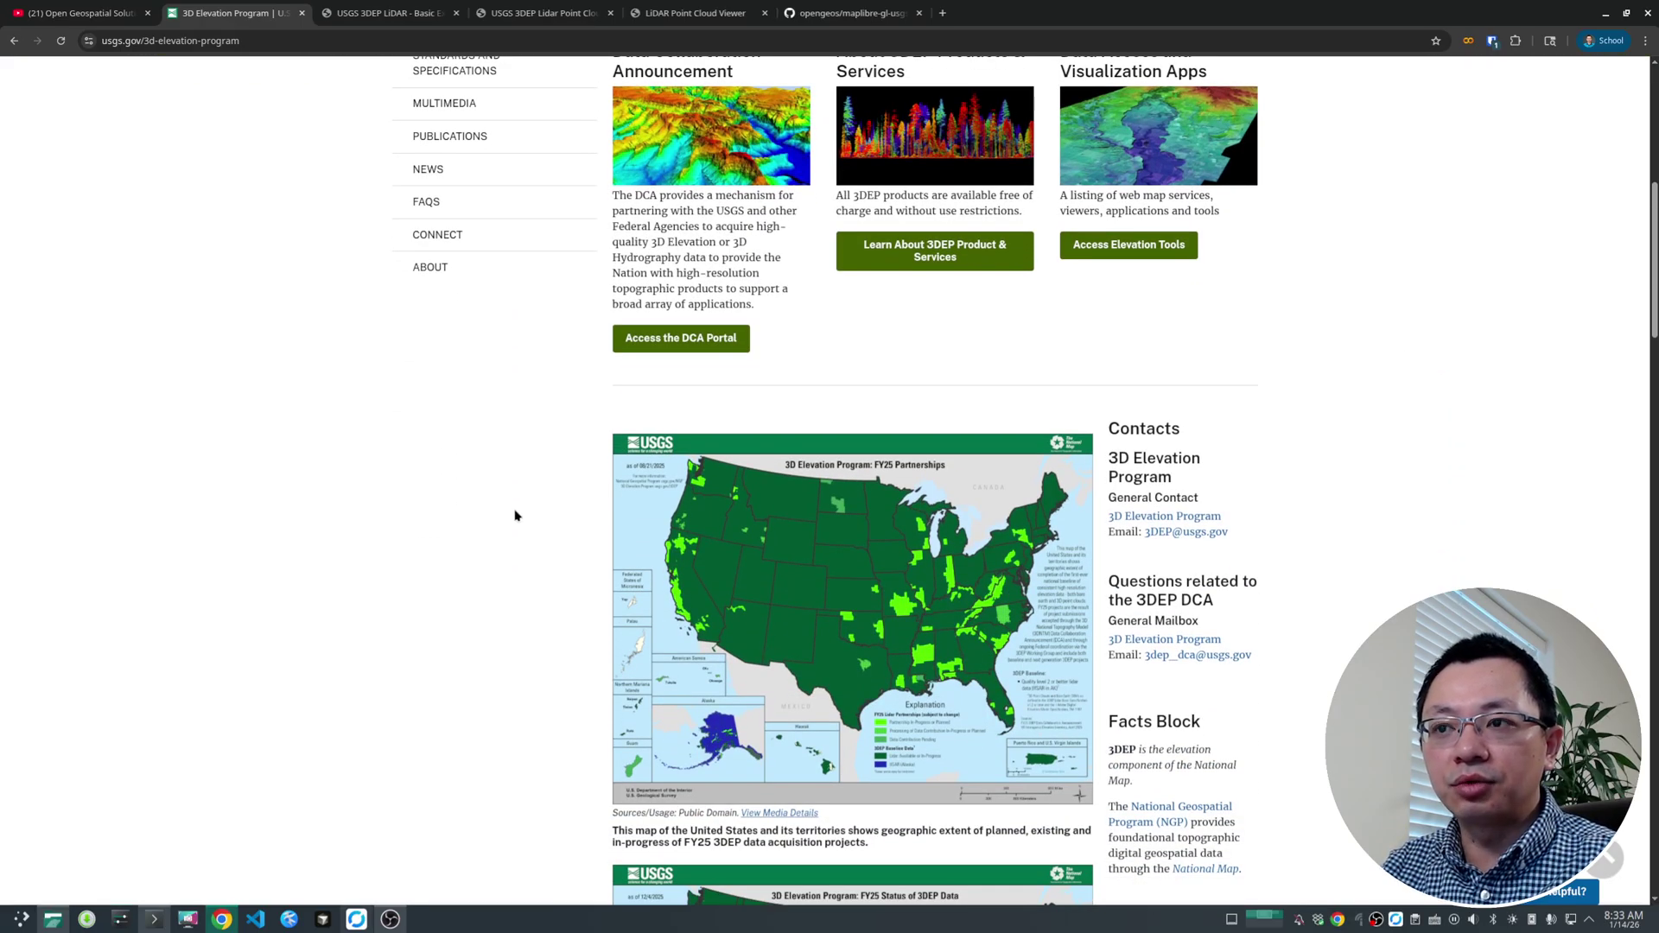
scroll(515, 516, "up", 3)
scroll(515, 516, "down", 3)
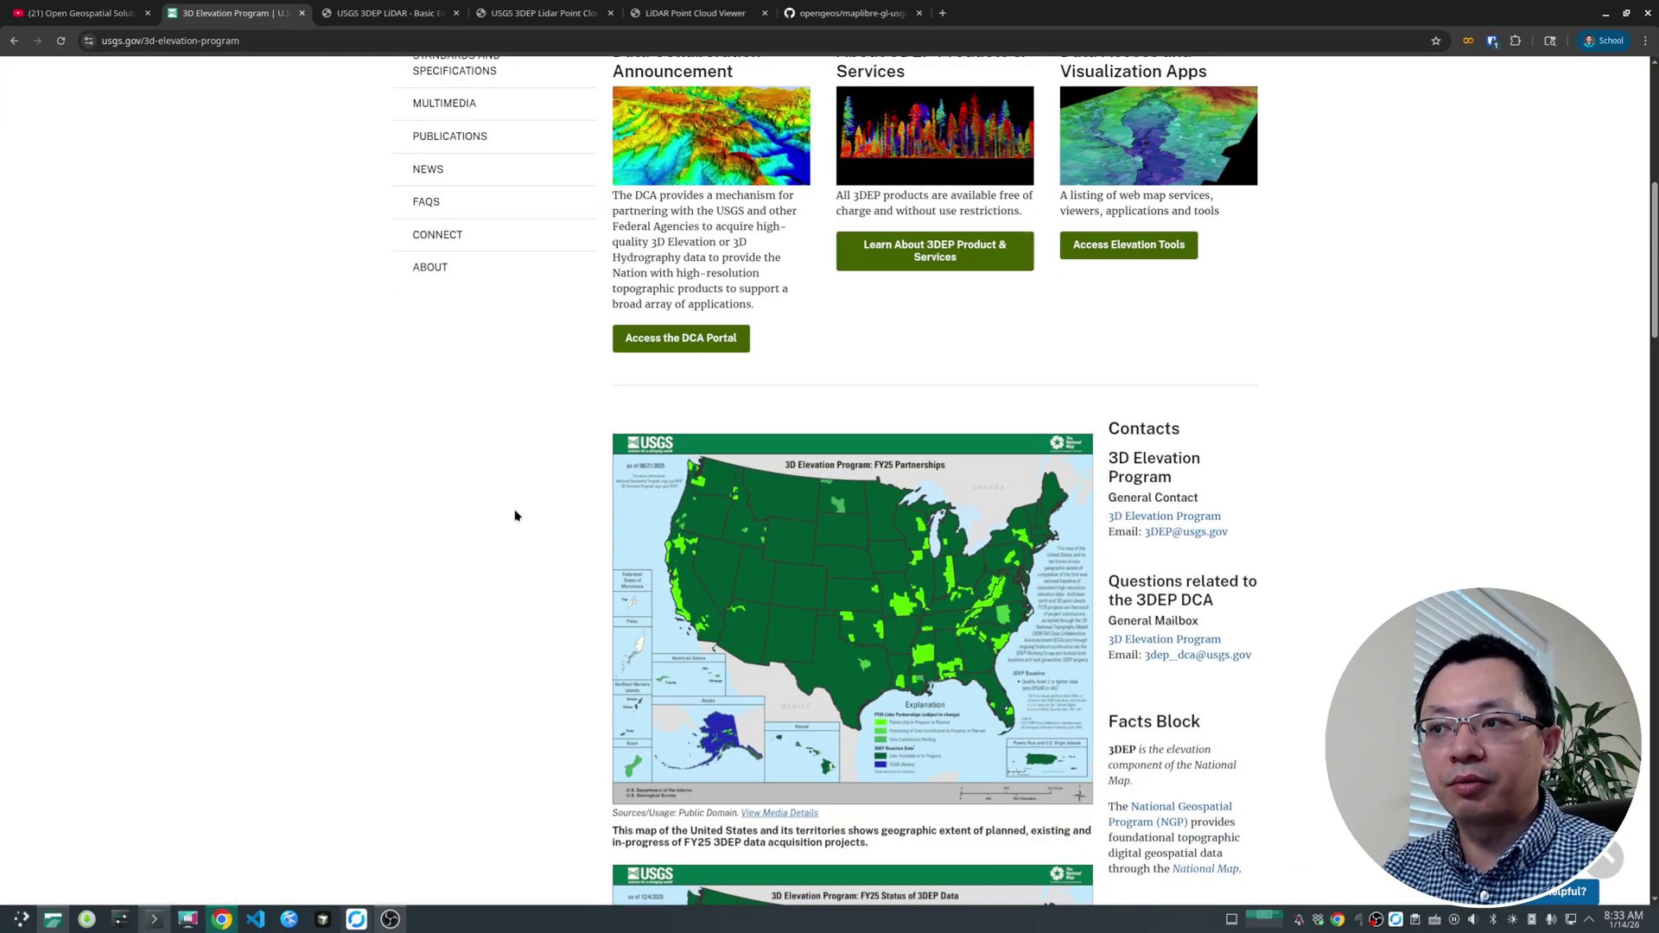
left_click(366, 14)
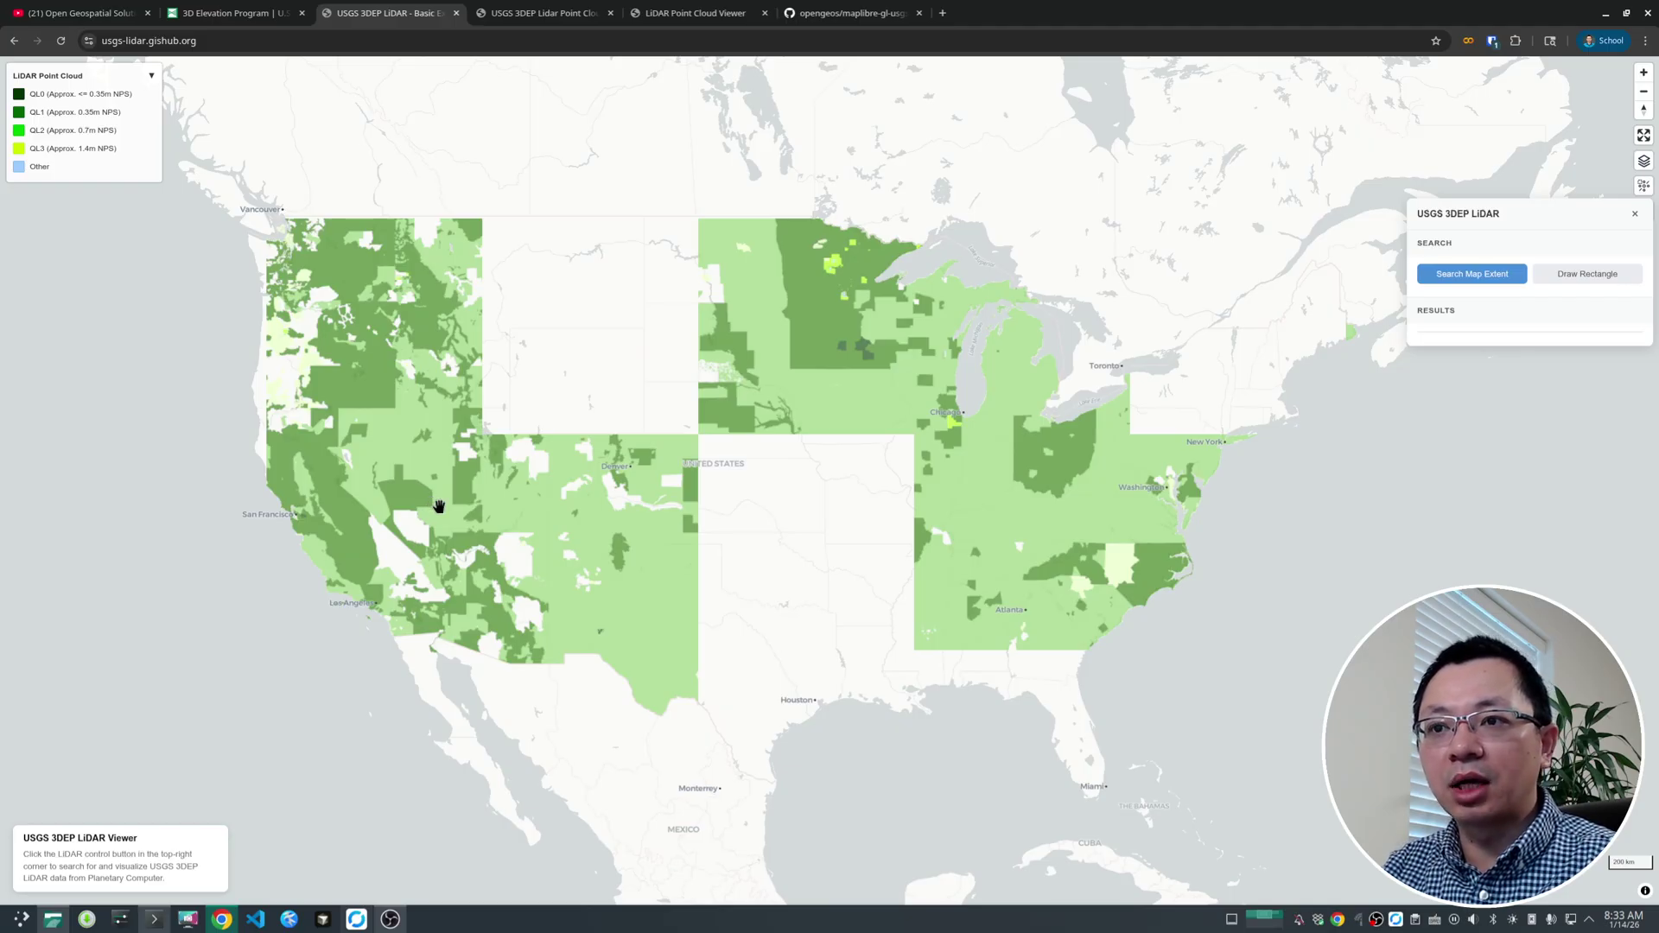
Zoom the quality-level coverage map in and out over Idaho and Oregon.
scroll(548, 518, "up", 3)
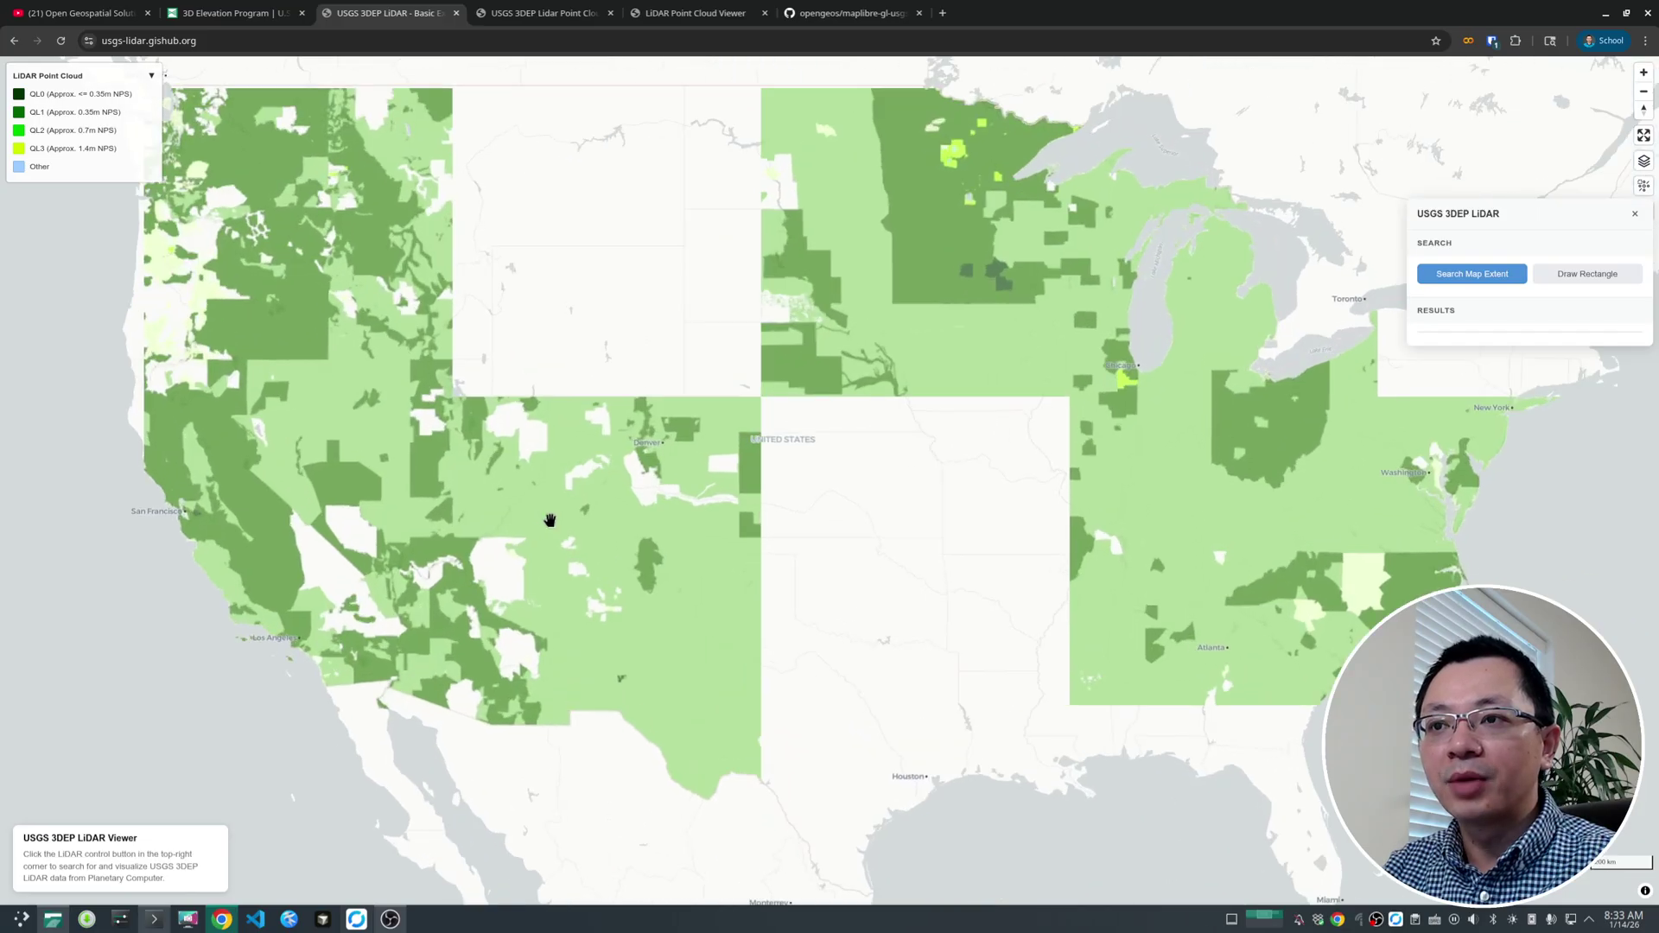
scroll(515, 492, "down", 3)
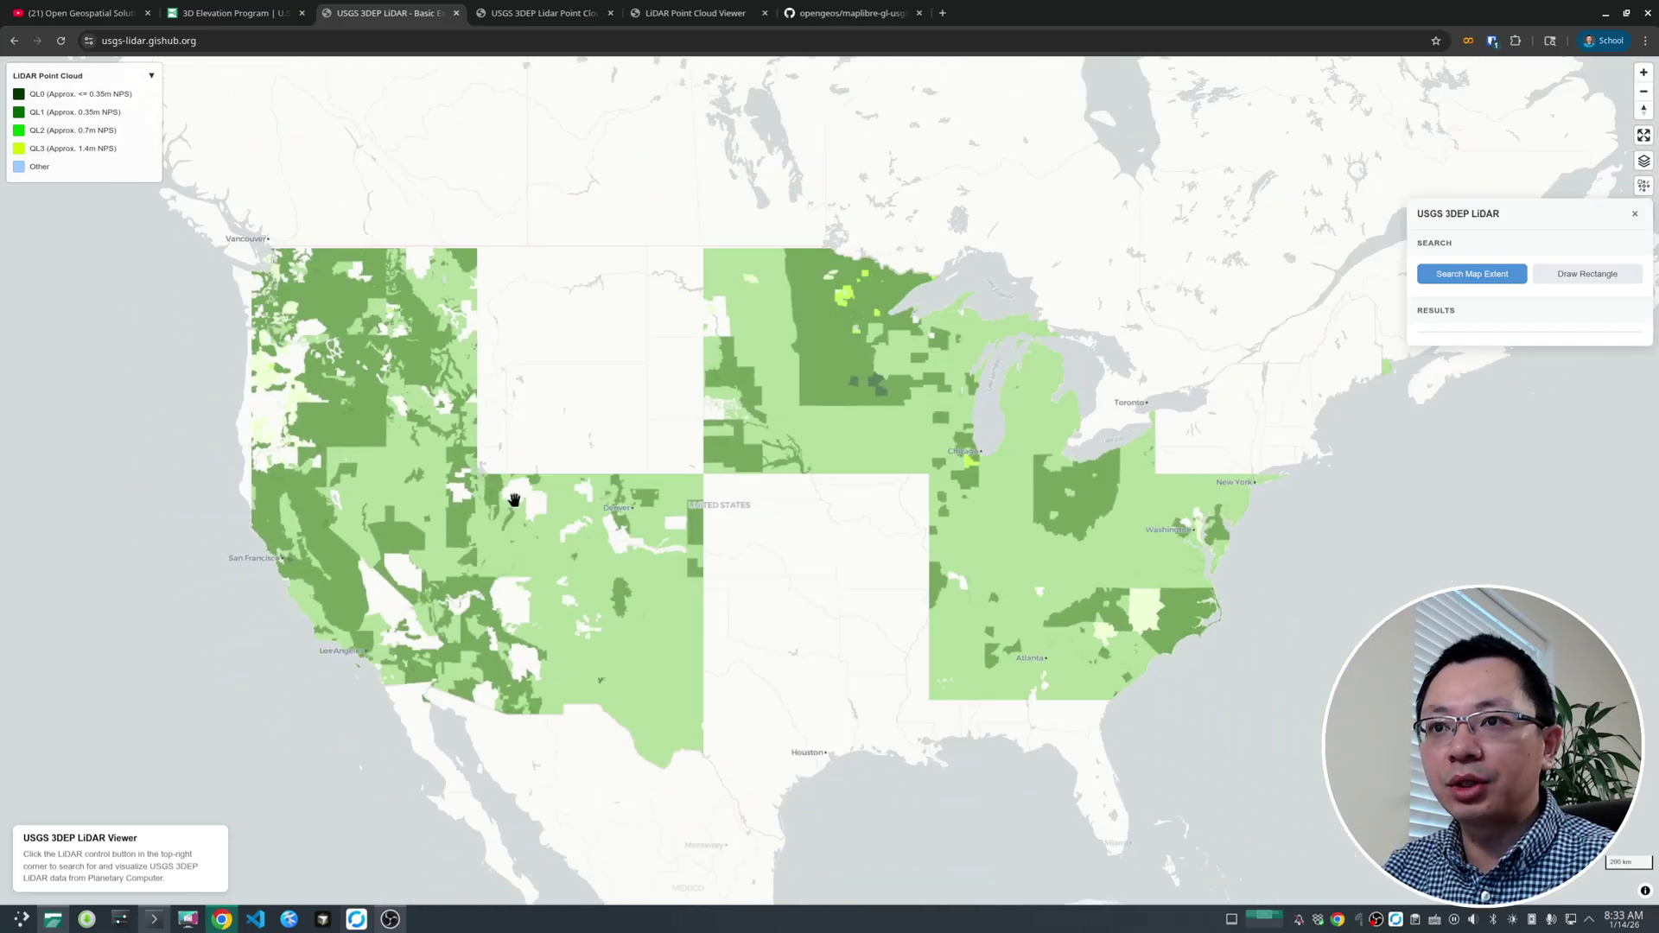
scroll(597, 459, "up", 1)
scroll(607, 464, "down", 1)
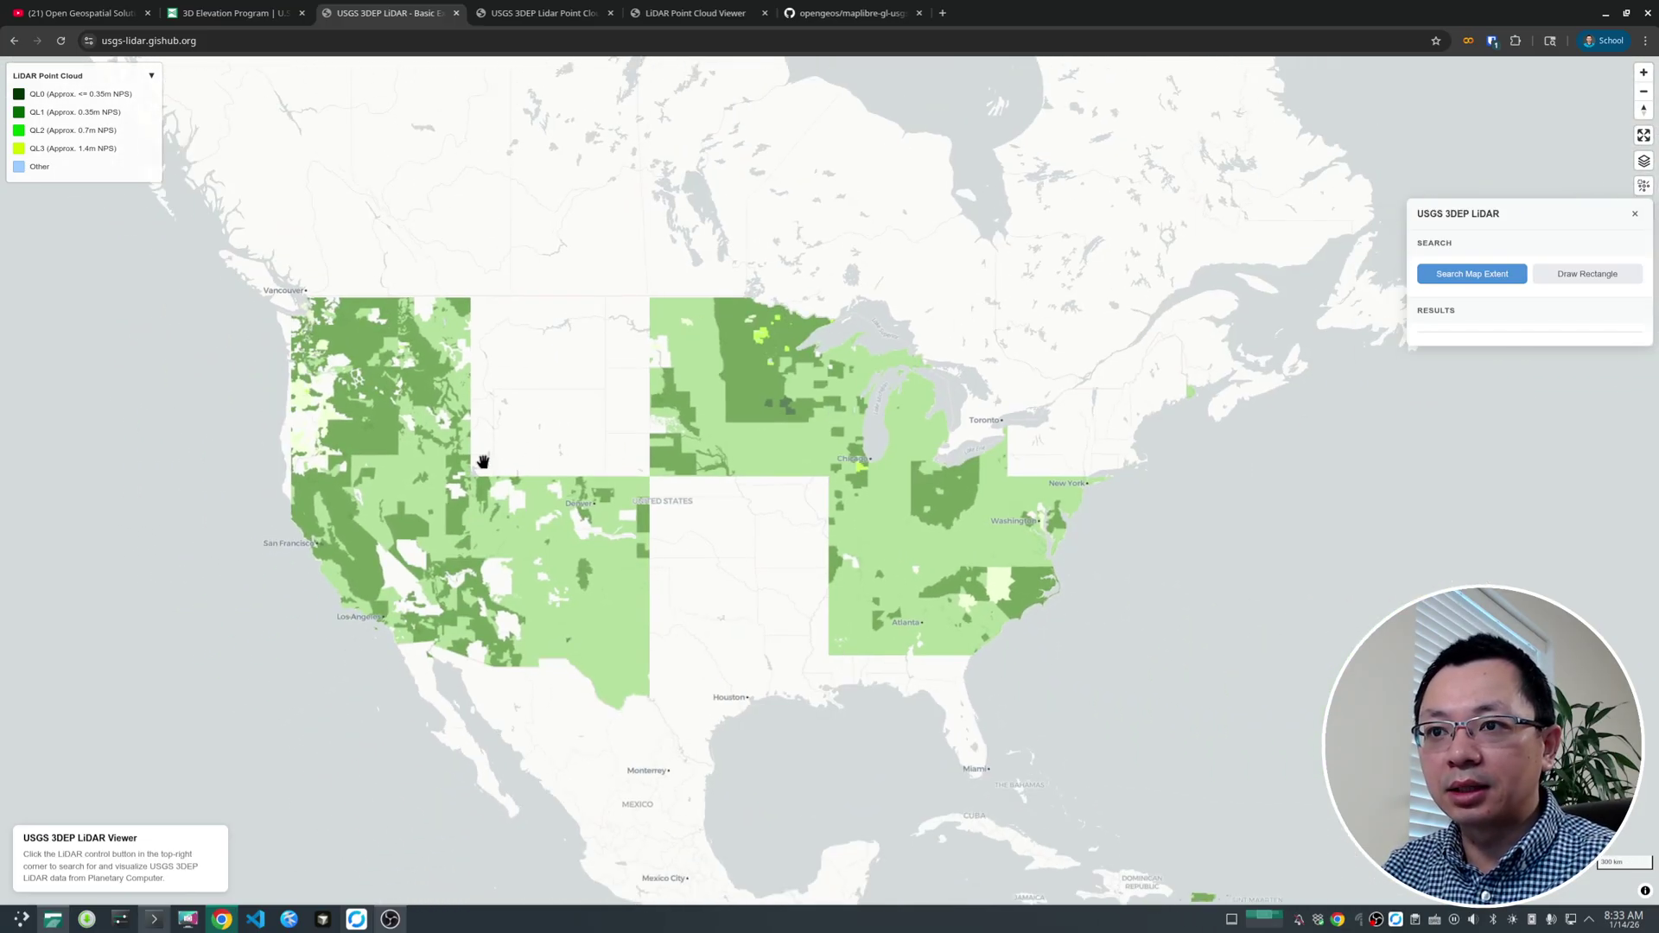
scroll(440, 444, "up", 2)
scroll(778, 358, "up", 1)
scroll(777, 345, "down", 3)
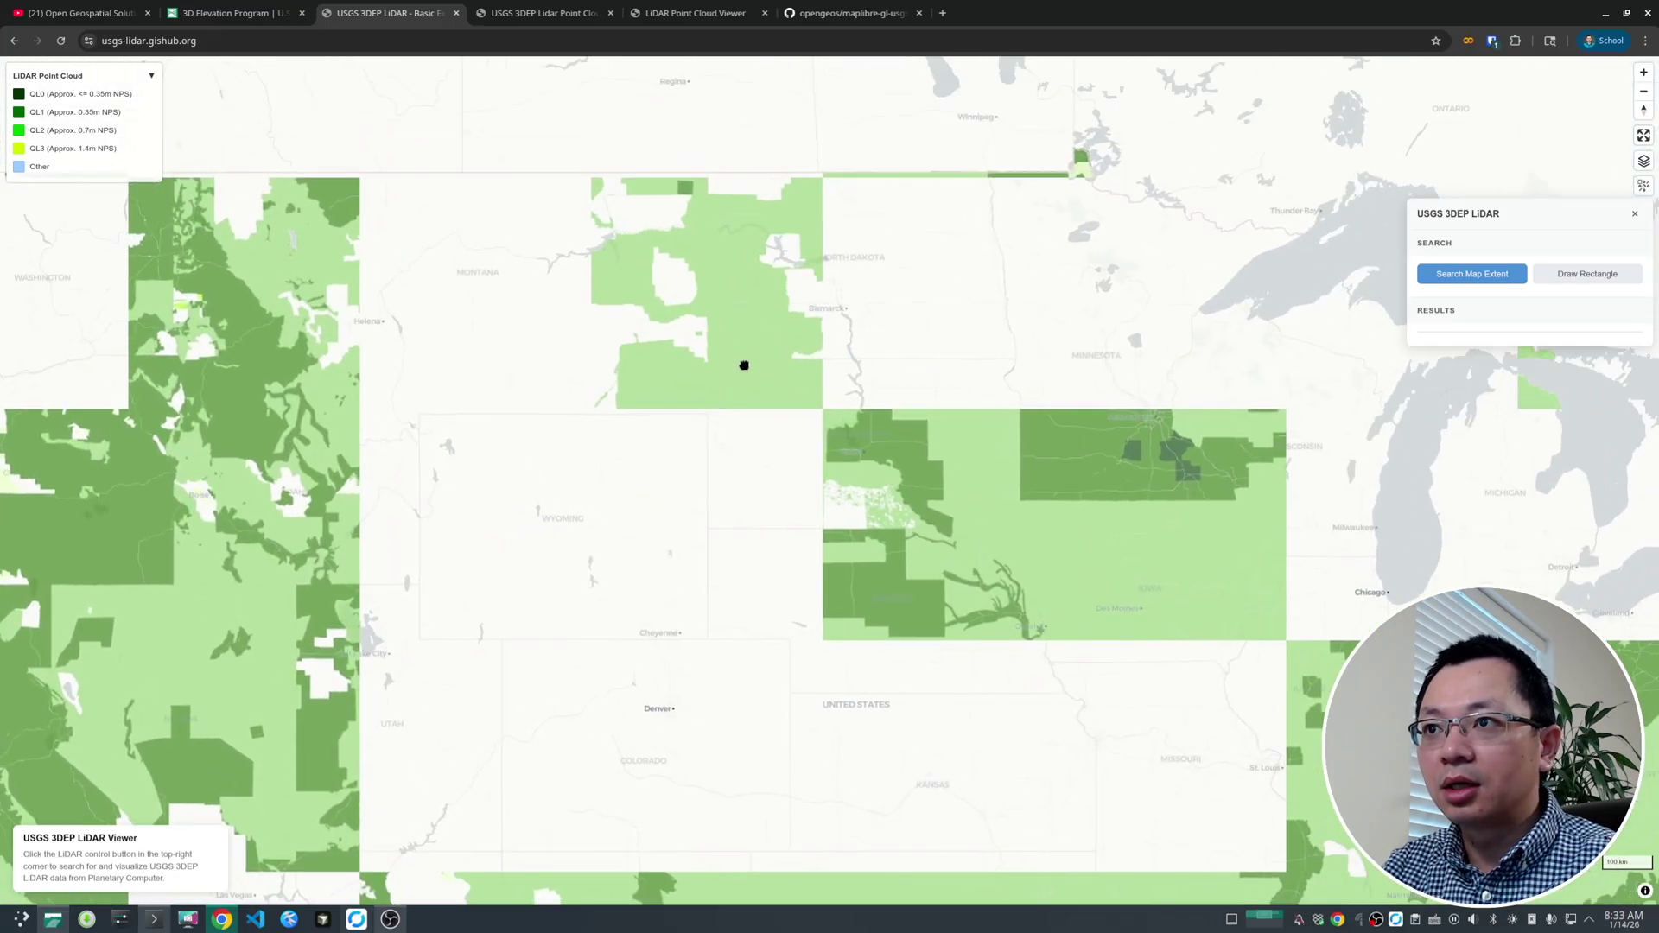
scroll(492, 366, "up", 5)
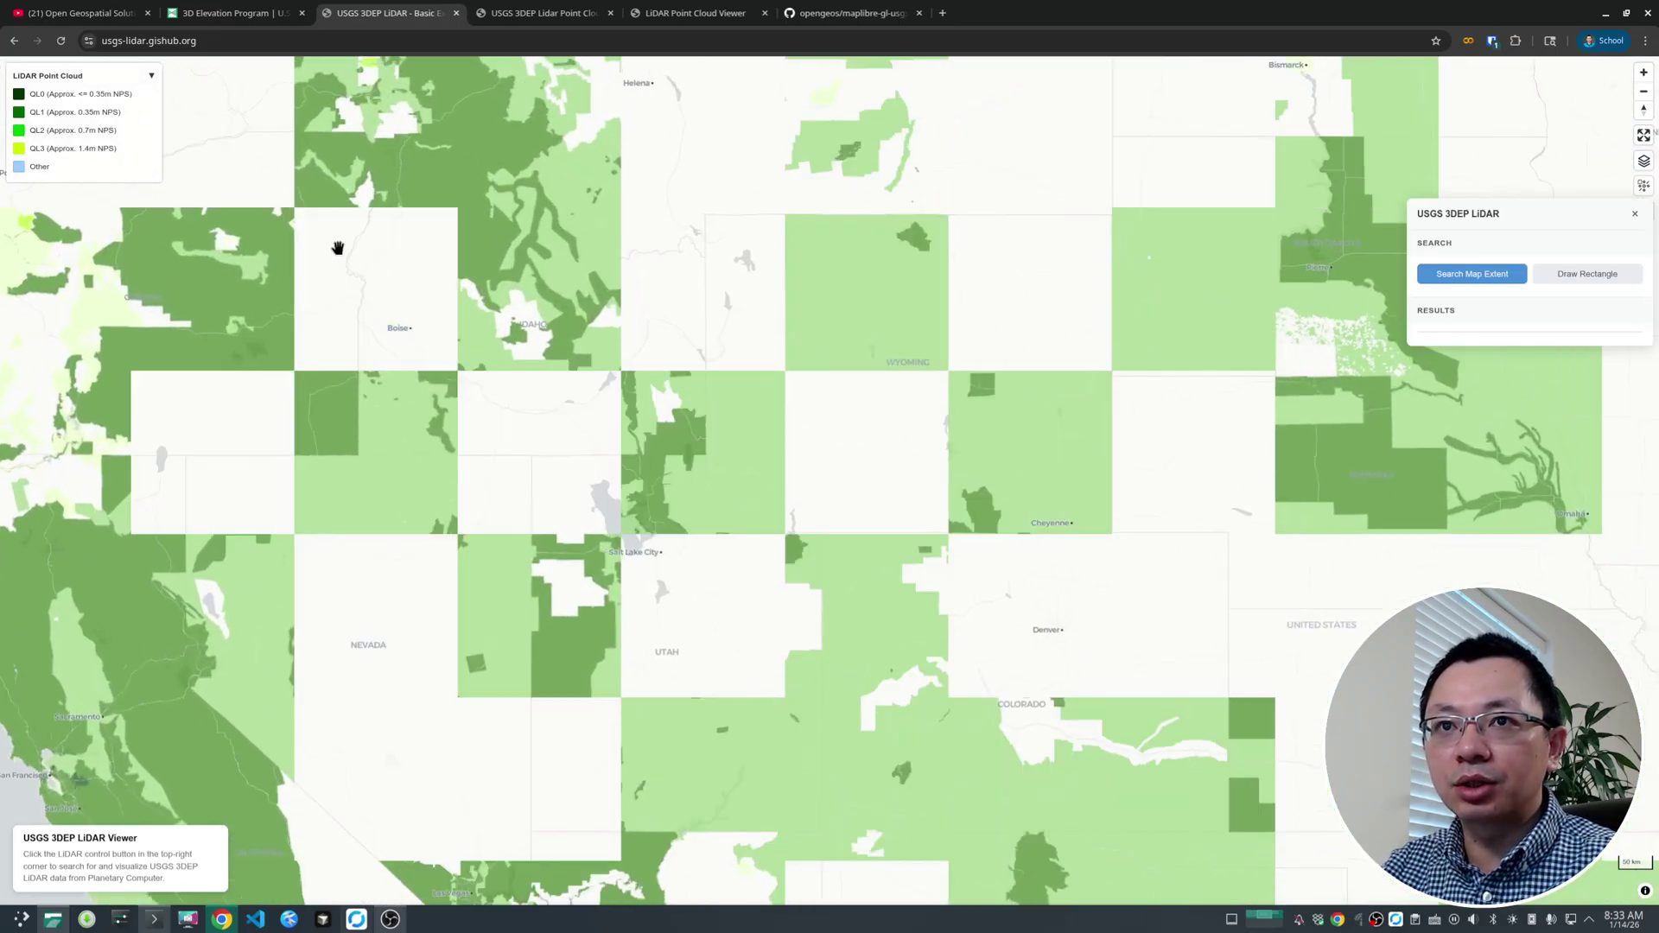
Collapse and re-expand the quality-level legend and highlight the QL0 point spacing value.
left_click(152, 77)
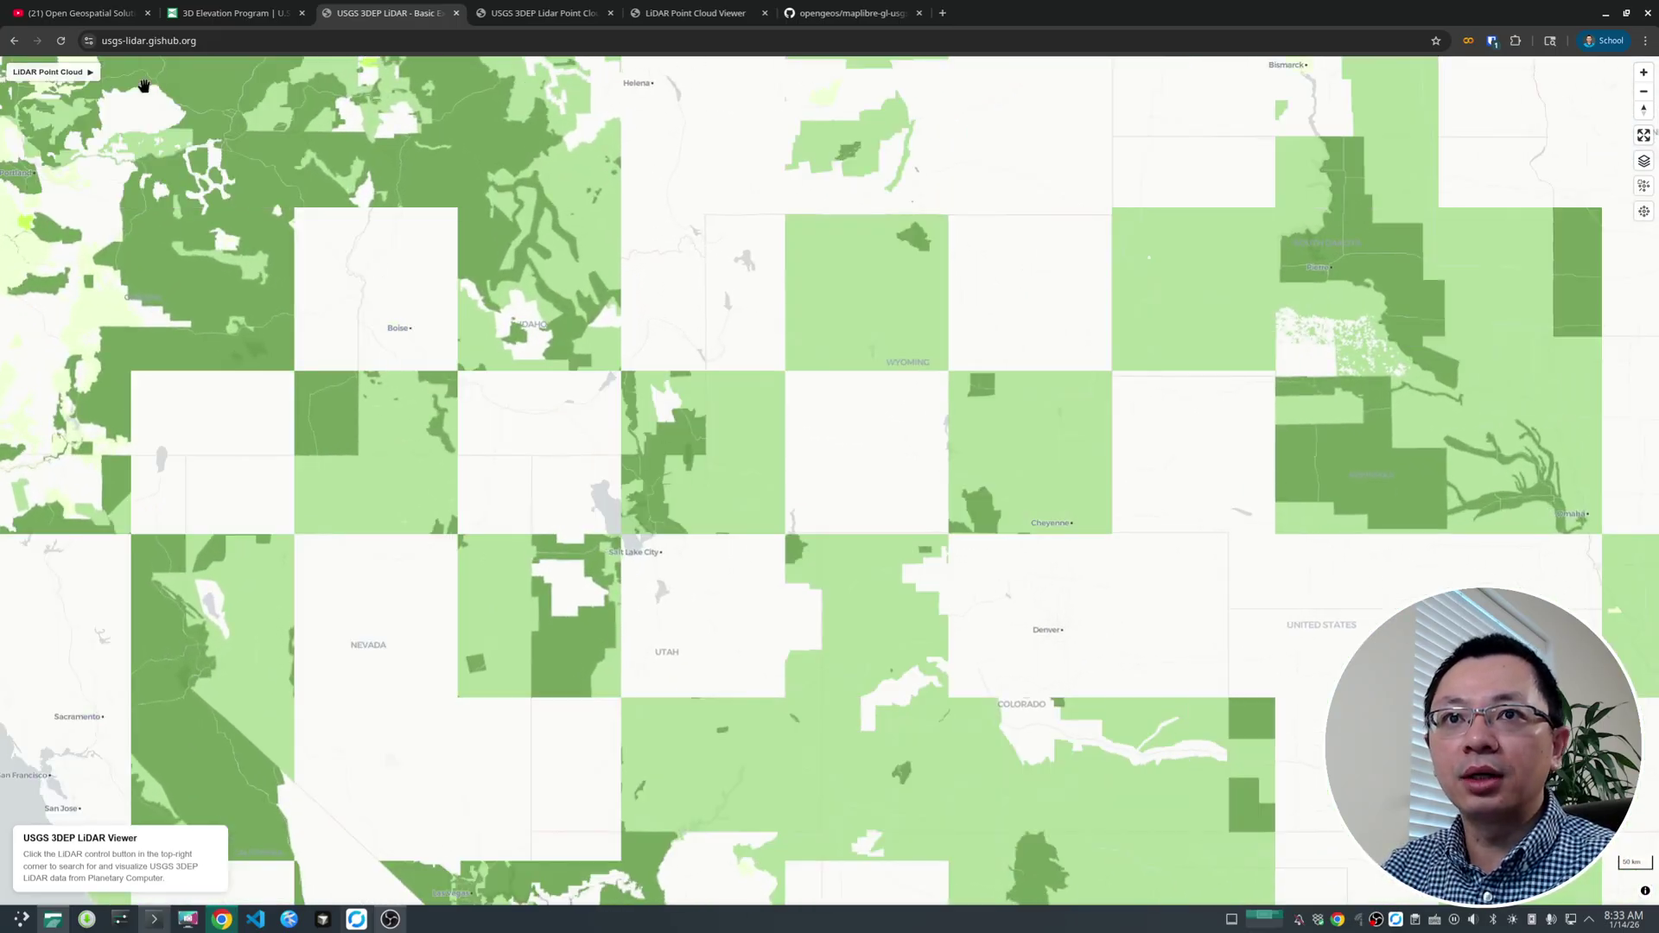
left_click(86, 80)
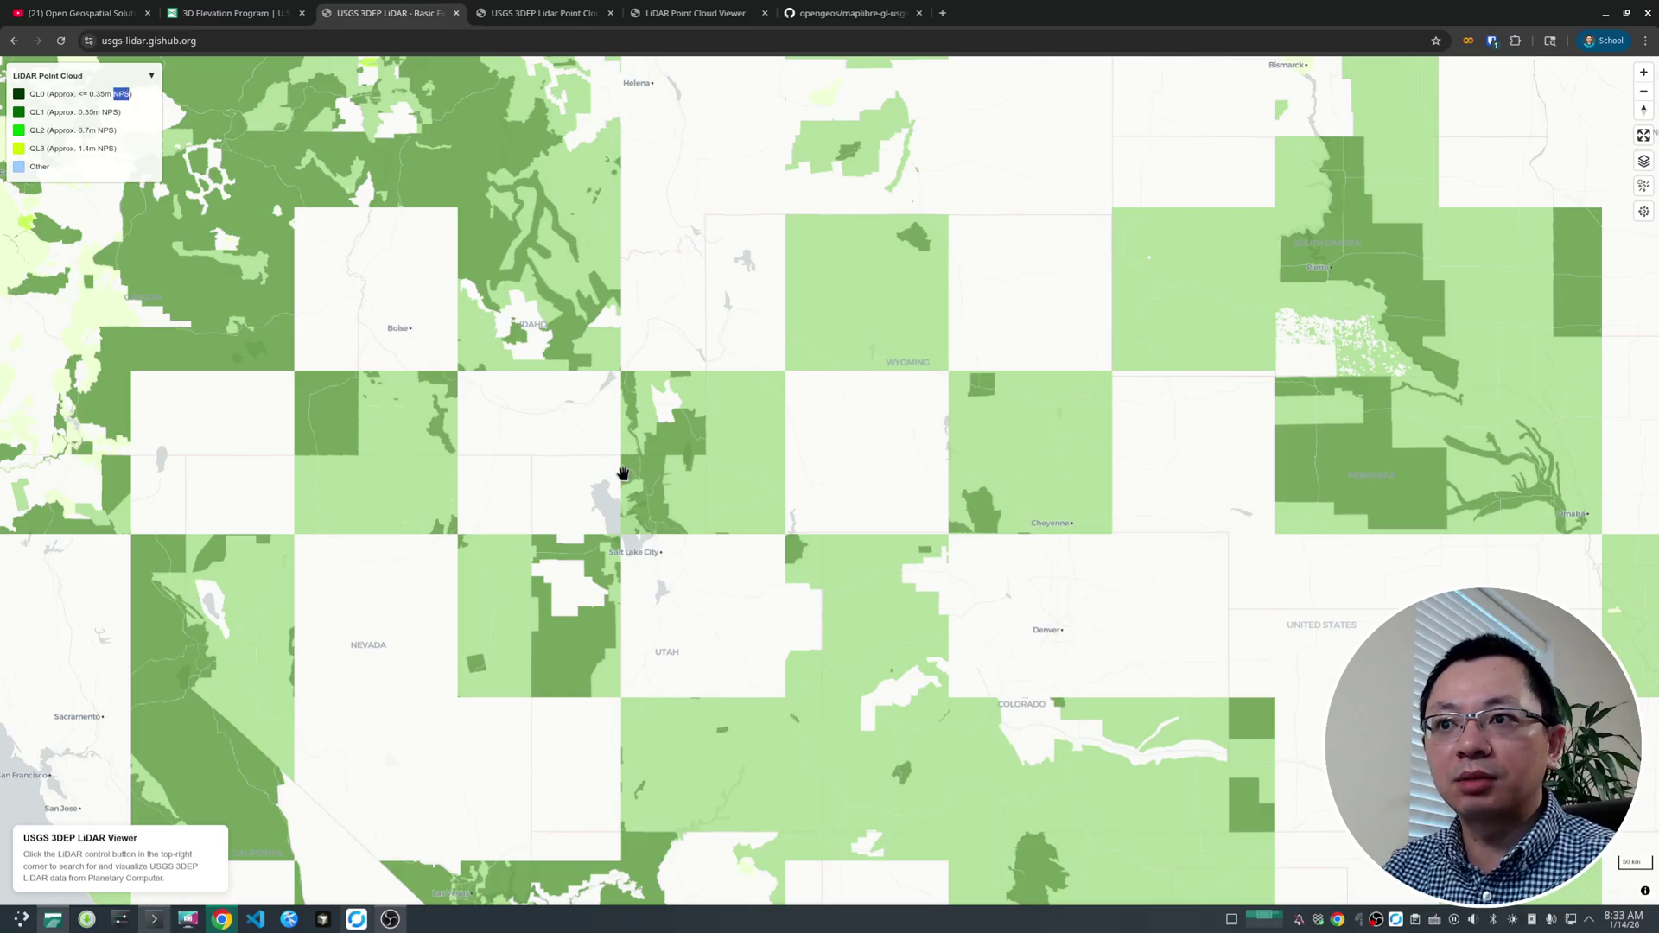
scroll(433, 314, "down", 3)
scroll(433, 387, "up", 5)
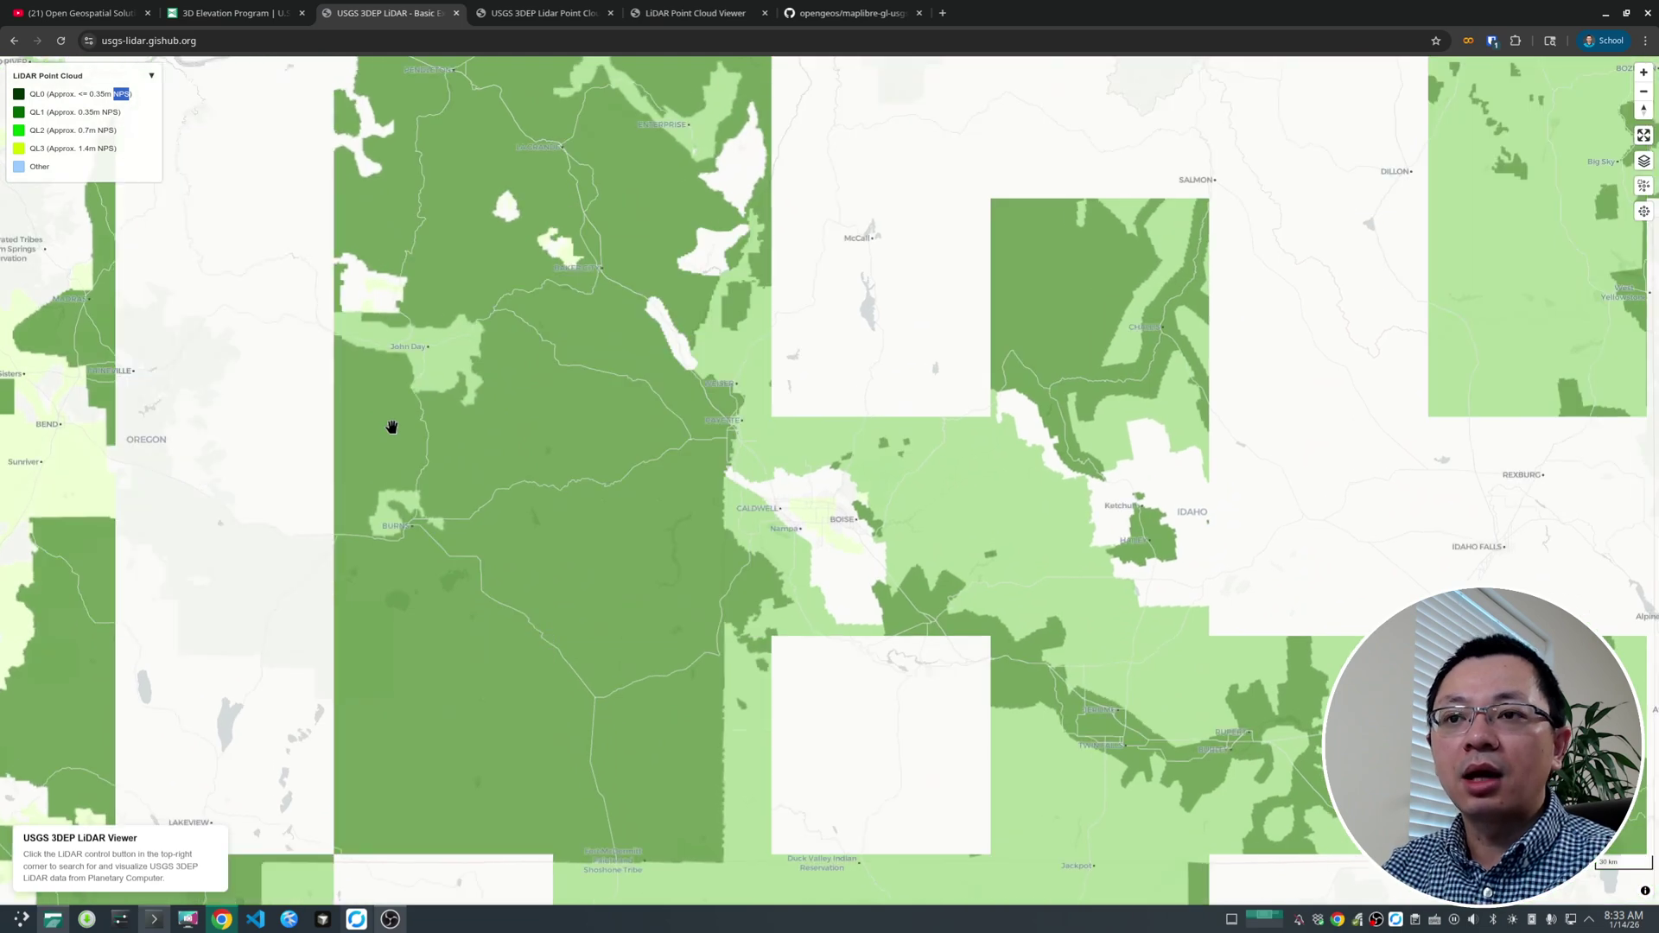
scroll(469, 454, "up", 2)
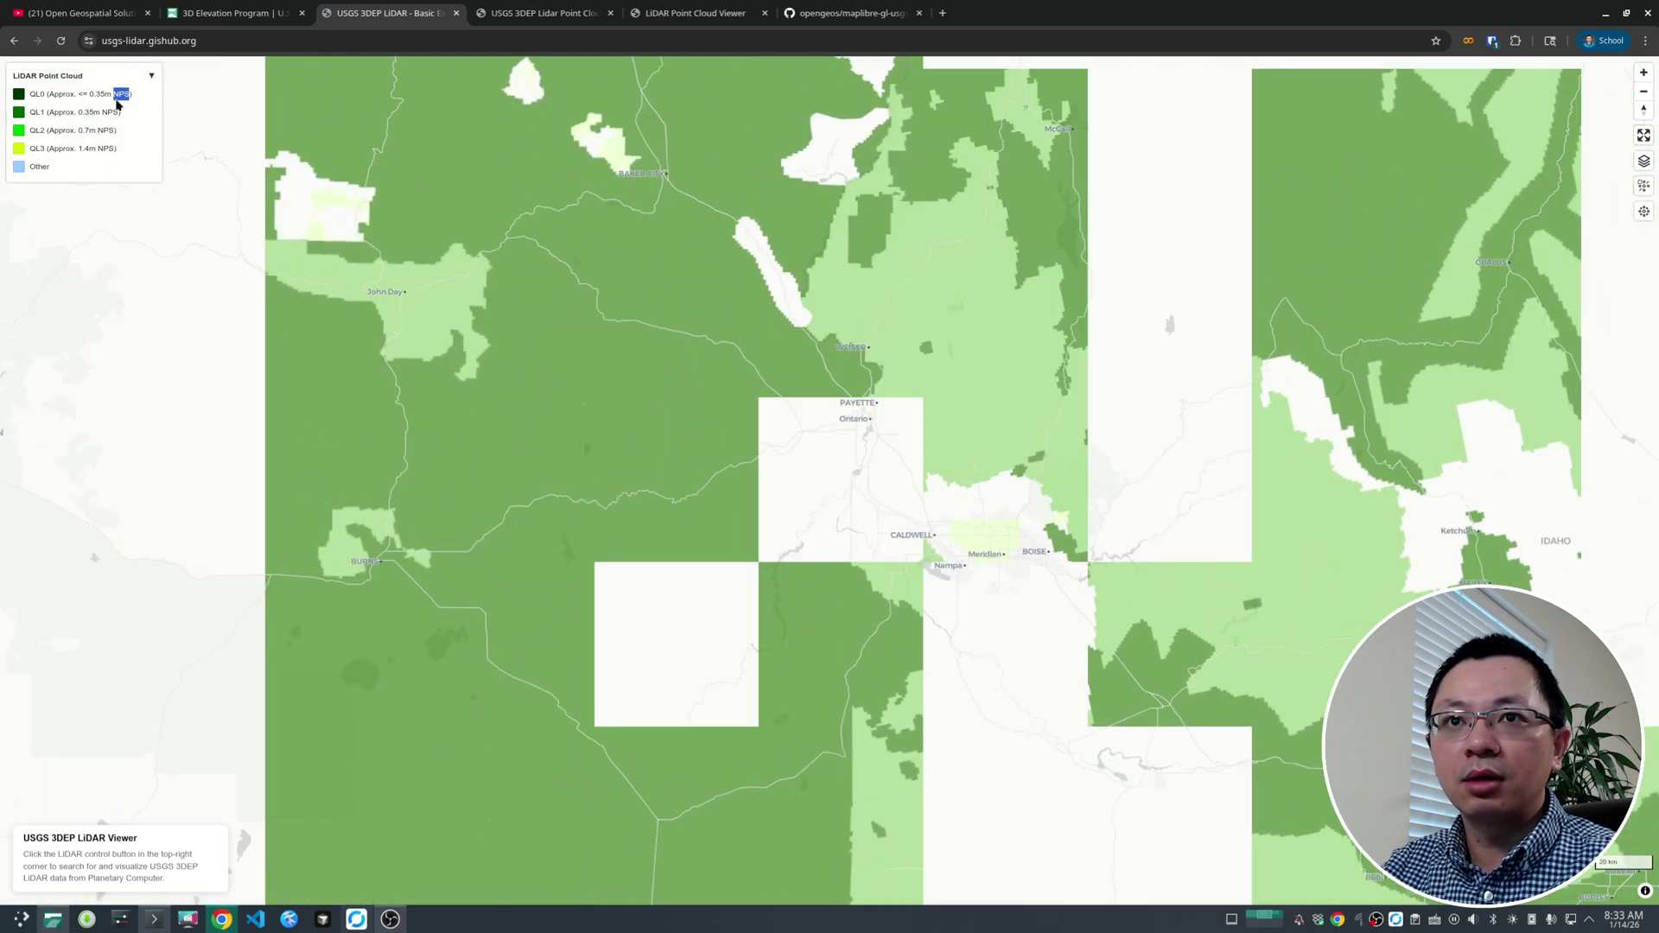
left_click(92, 94)
left_click_drag(93, 94, 103, 97)
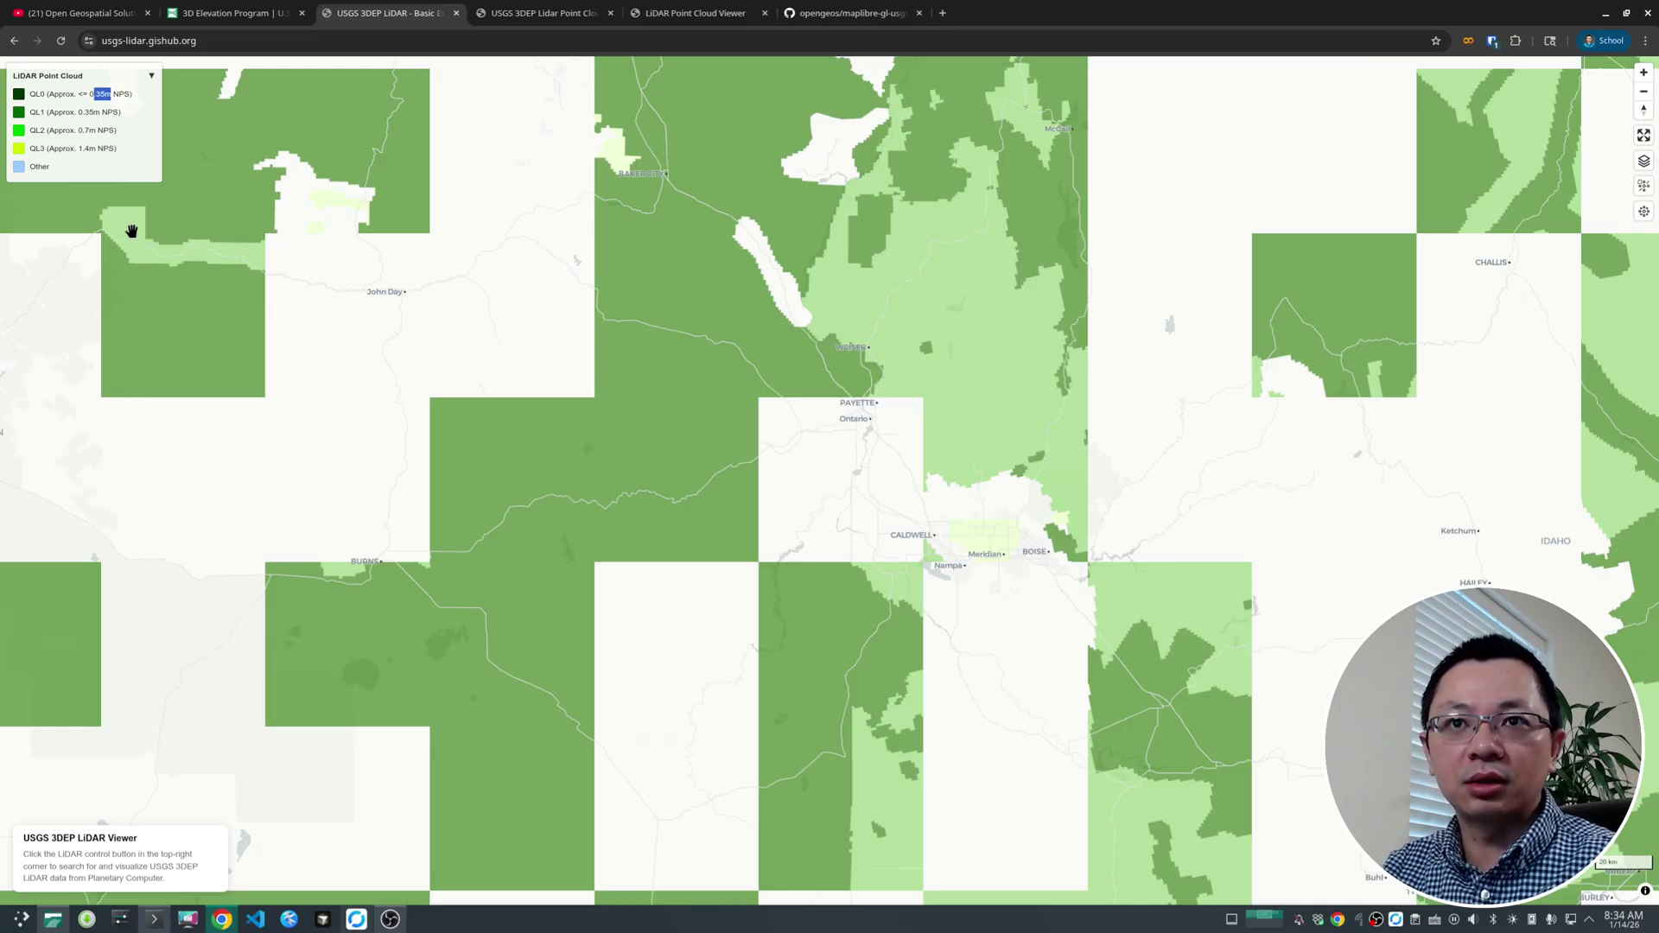
Zoom out and pan the map to center the contiguous US.
scroll(511, 510, "down", 5)
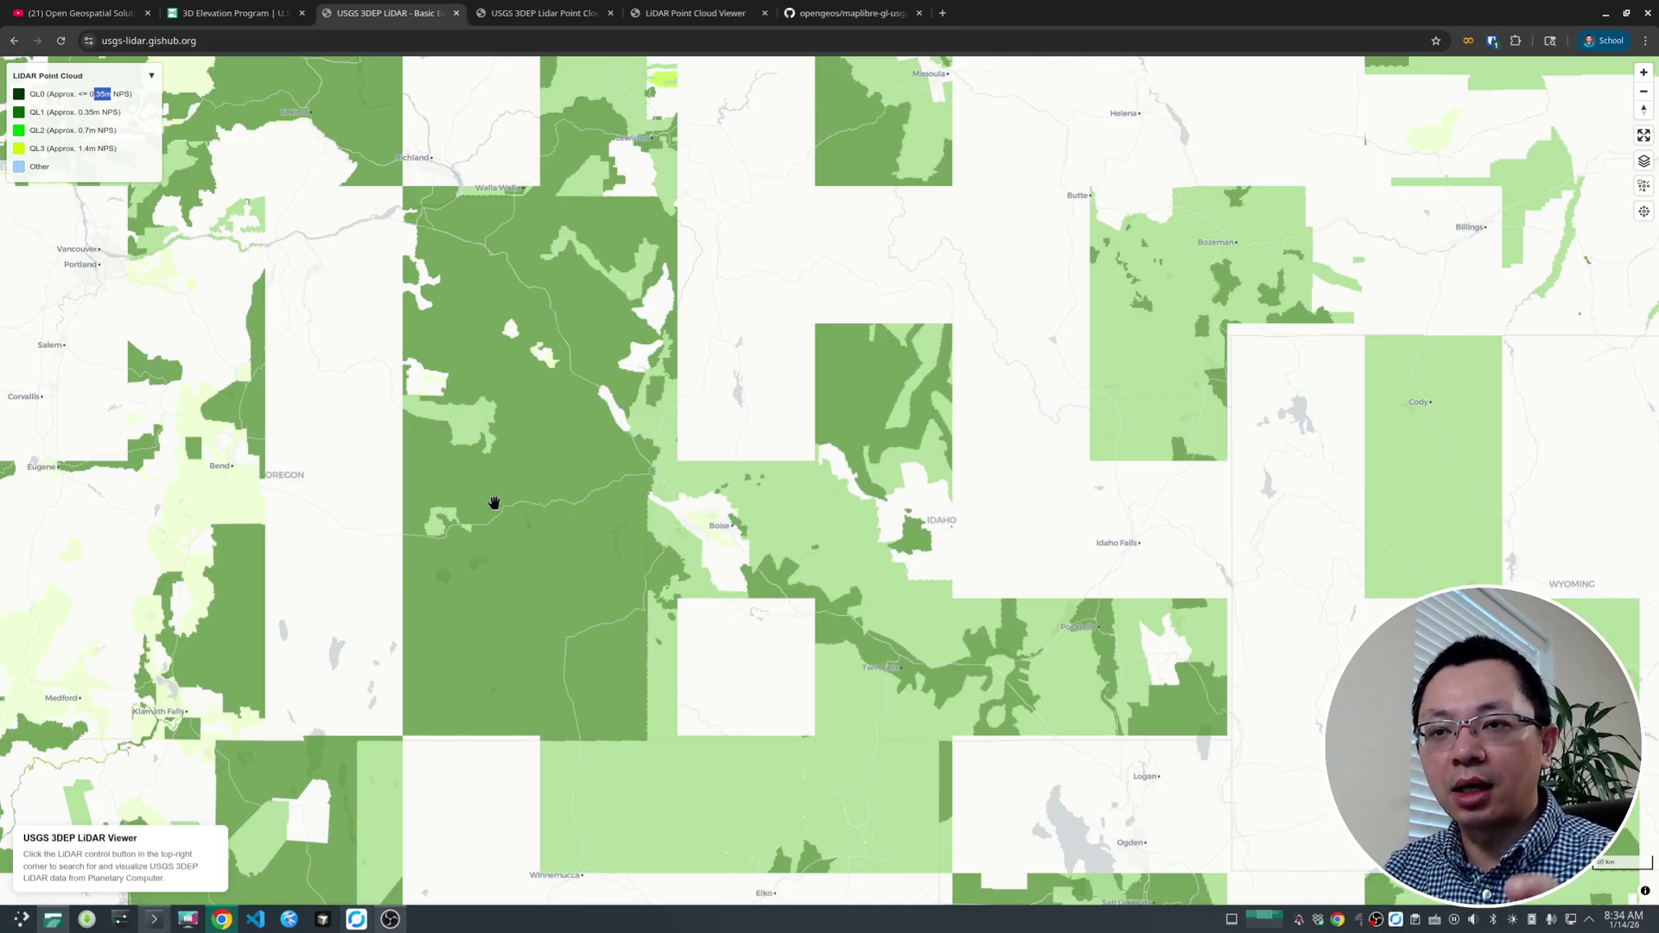
scroll(493, 502, "down", 3)
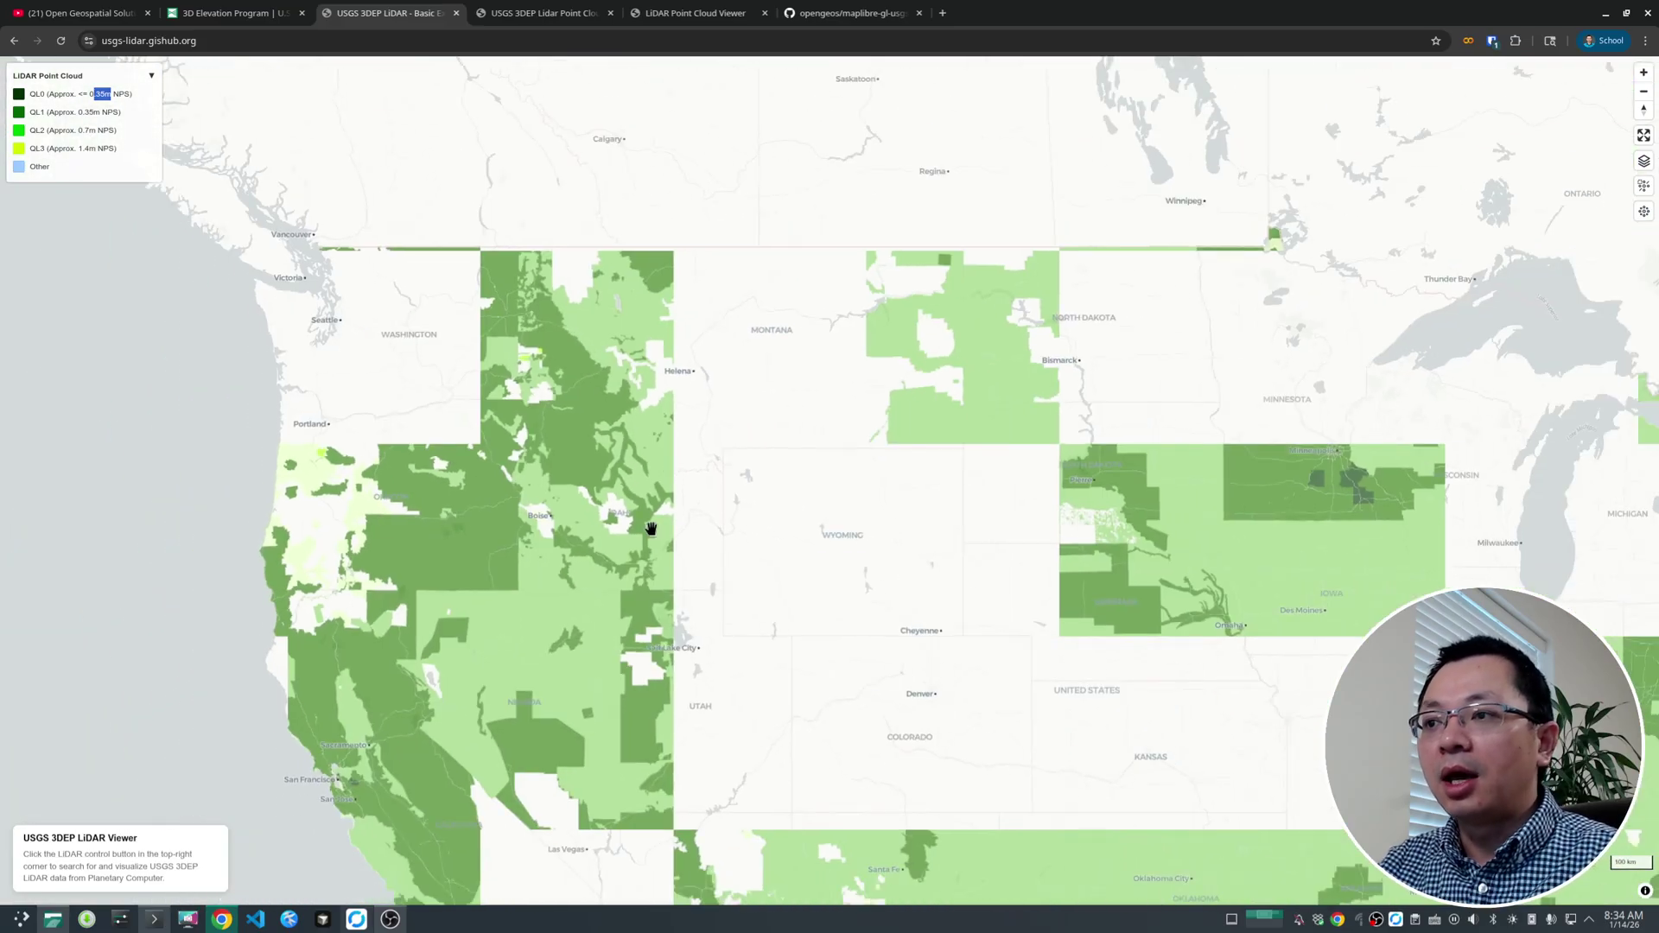
left_click_drag(648, 525, 602, 393)
scroll(800, 503, "down", 3)
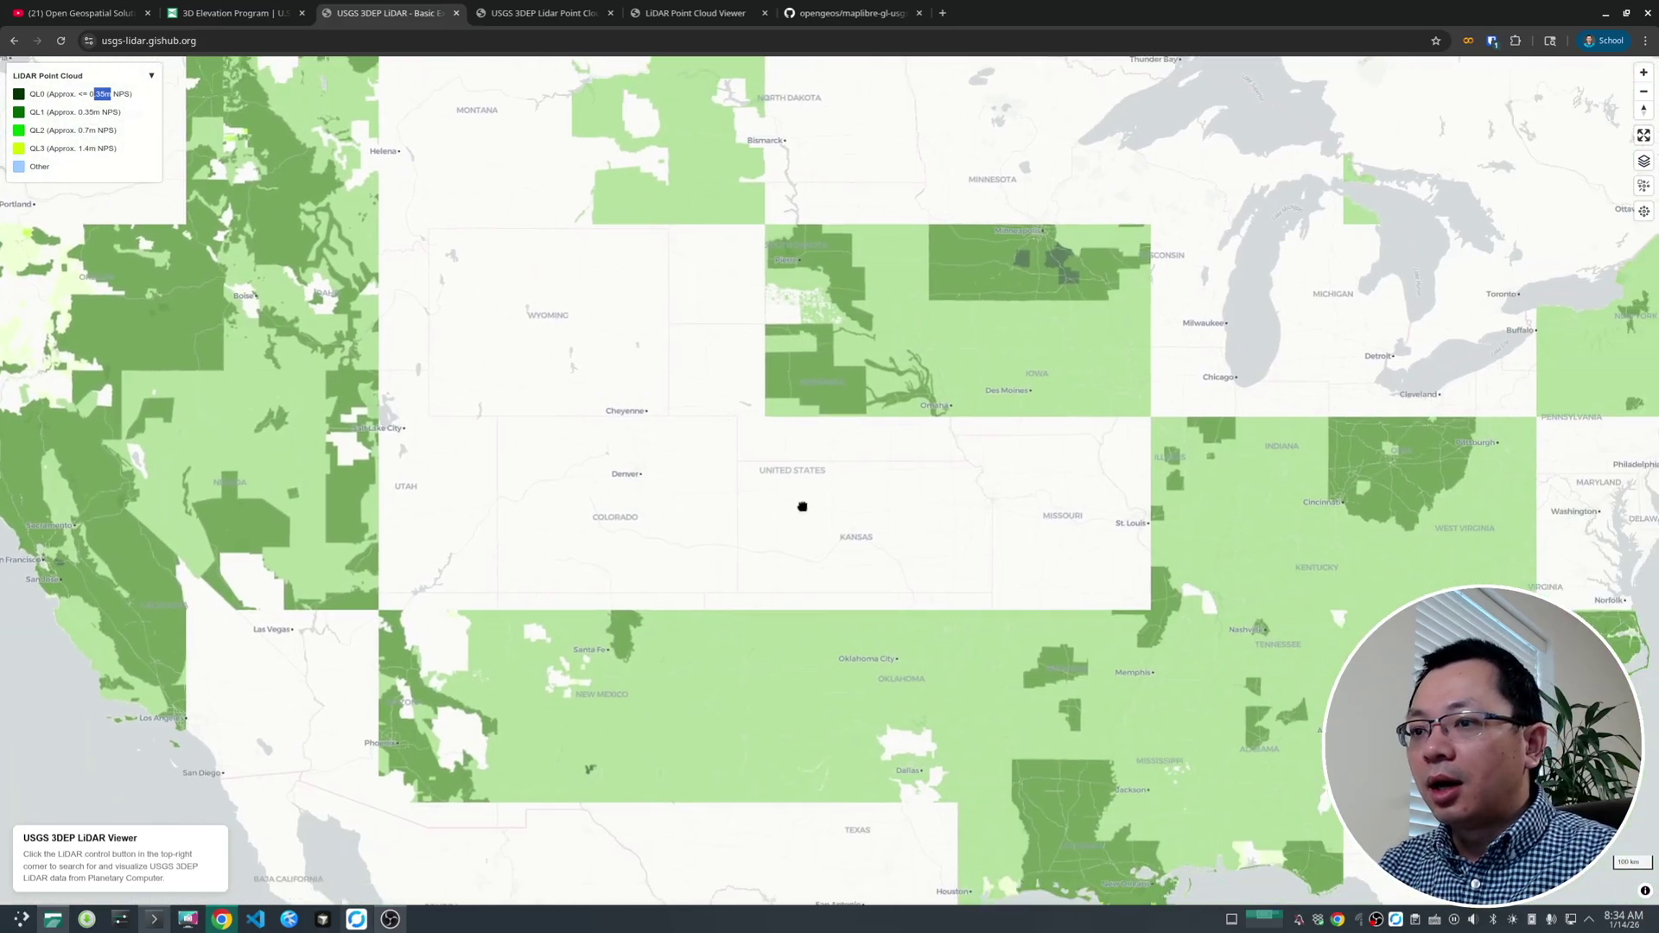
scroll(864, 509, "down", 2)
left_click_drag(933, 481, 933, 521)
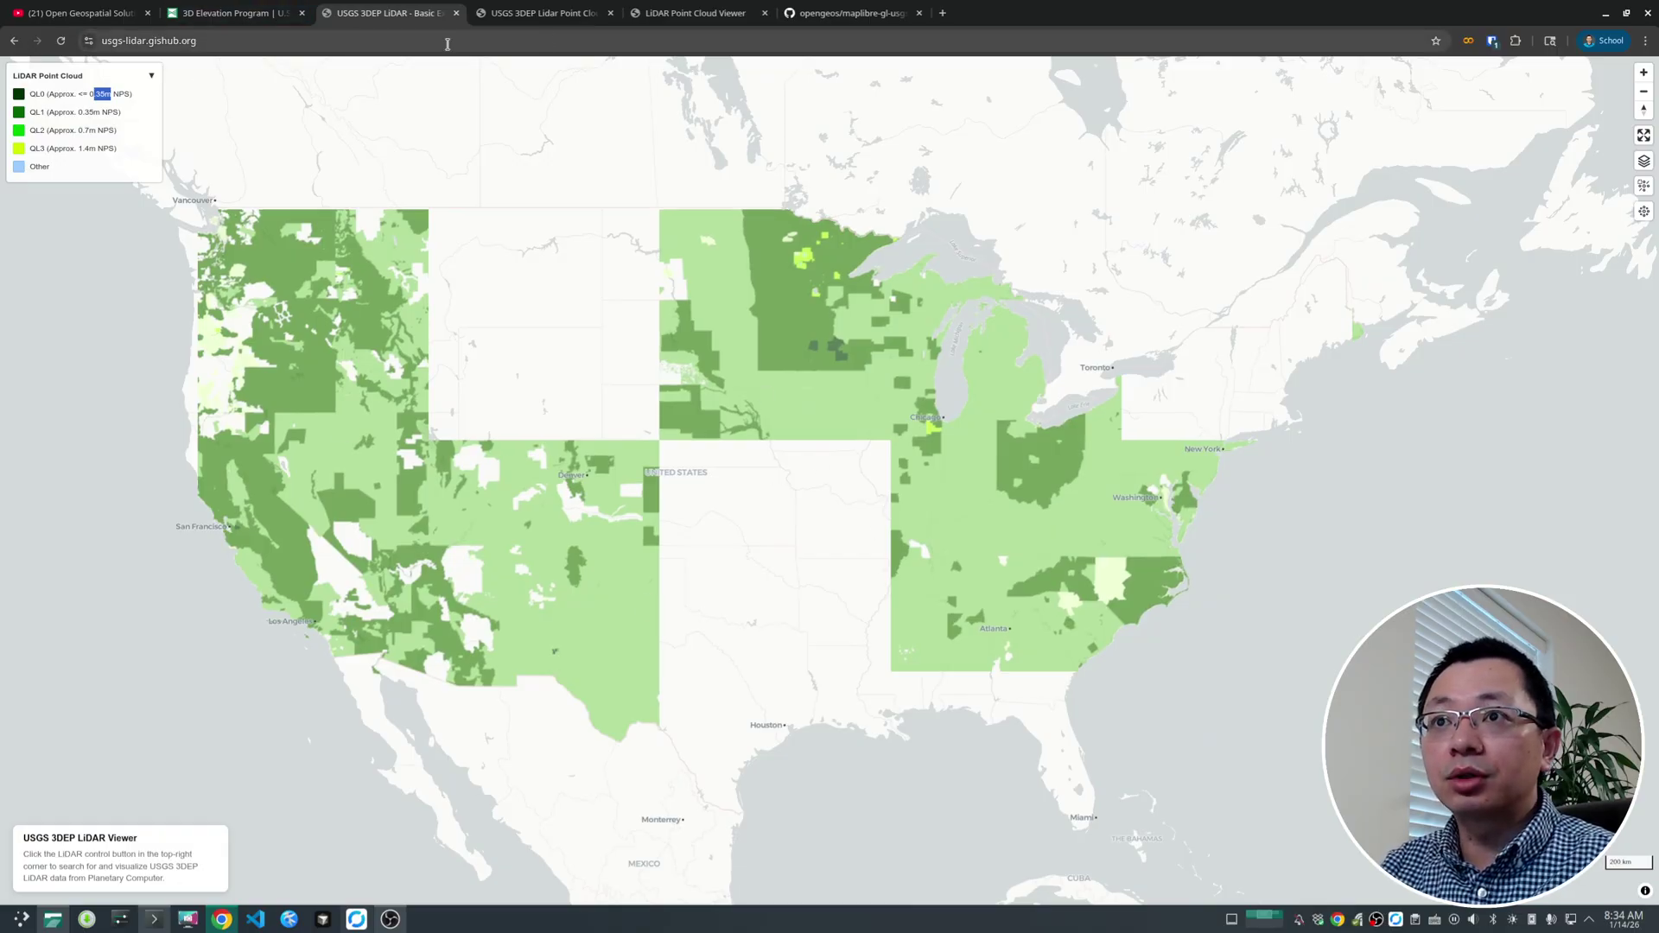
Bring up the Planetary Computer USGS 3DEP Lidar Point Cloud dataset page.
left_click(561, 15)
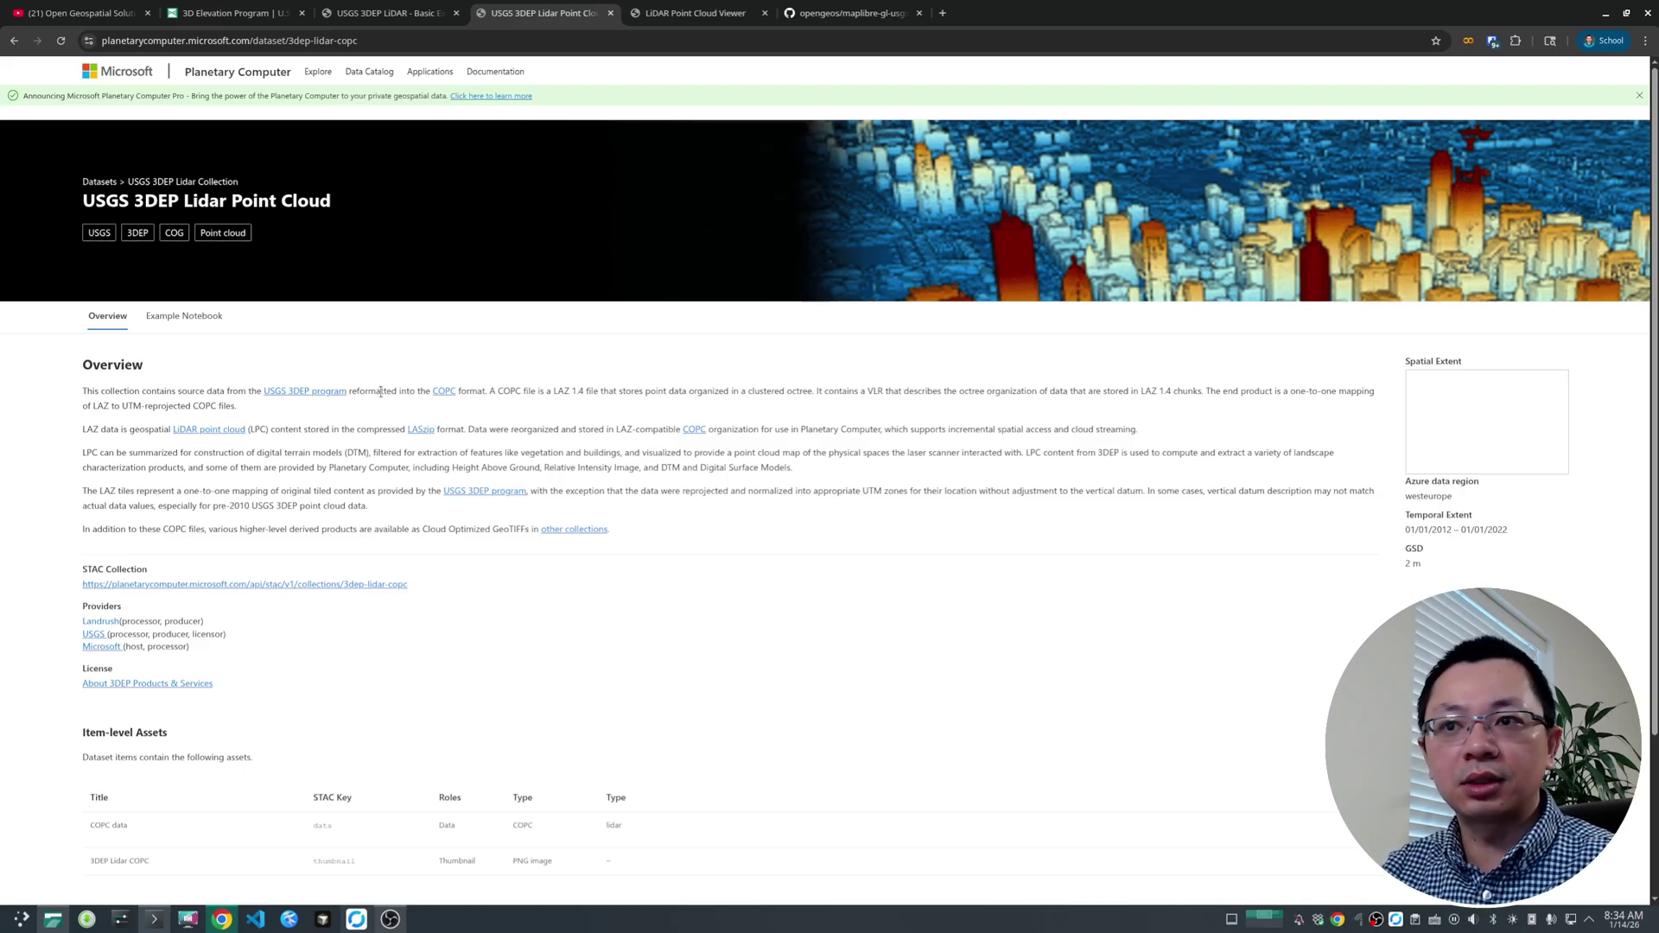
scroll(406, 415, "down", 3)
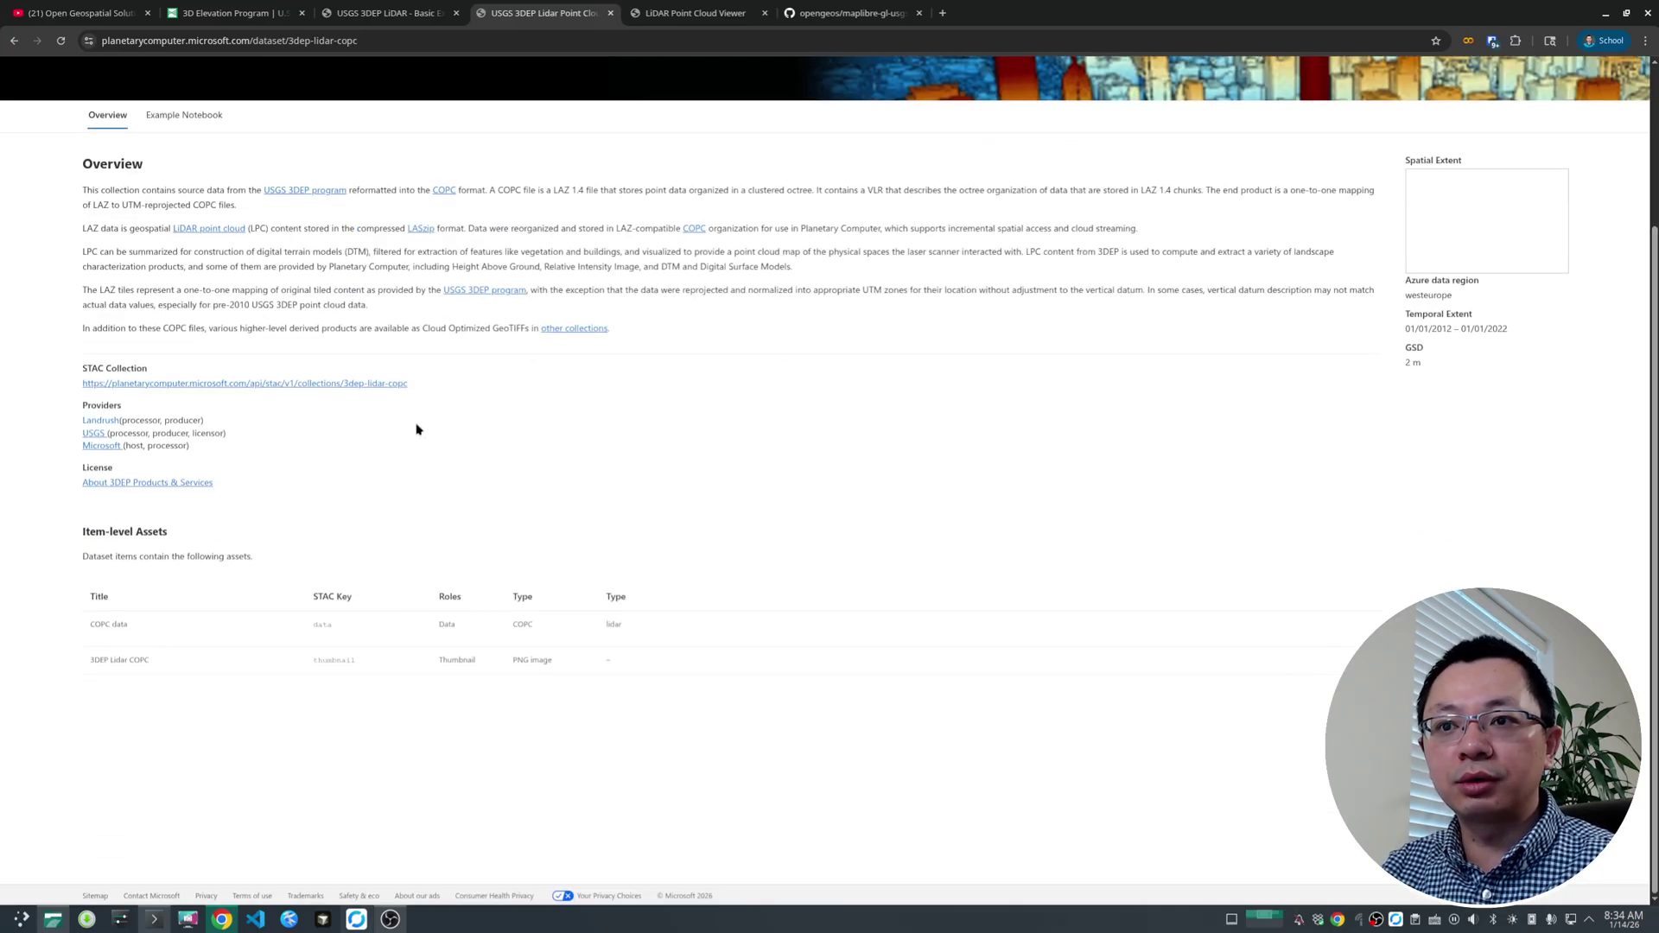
scroll(411, 340, "up", 3)
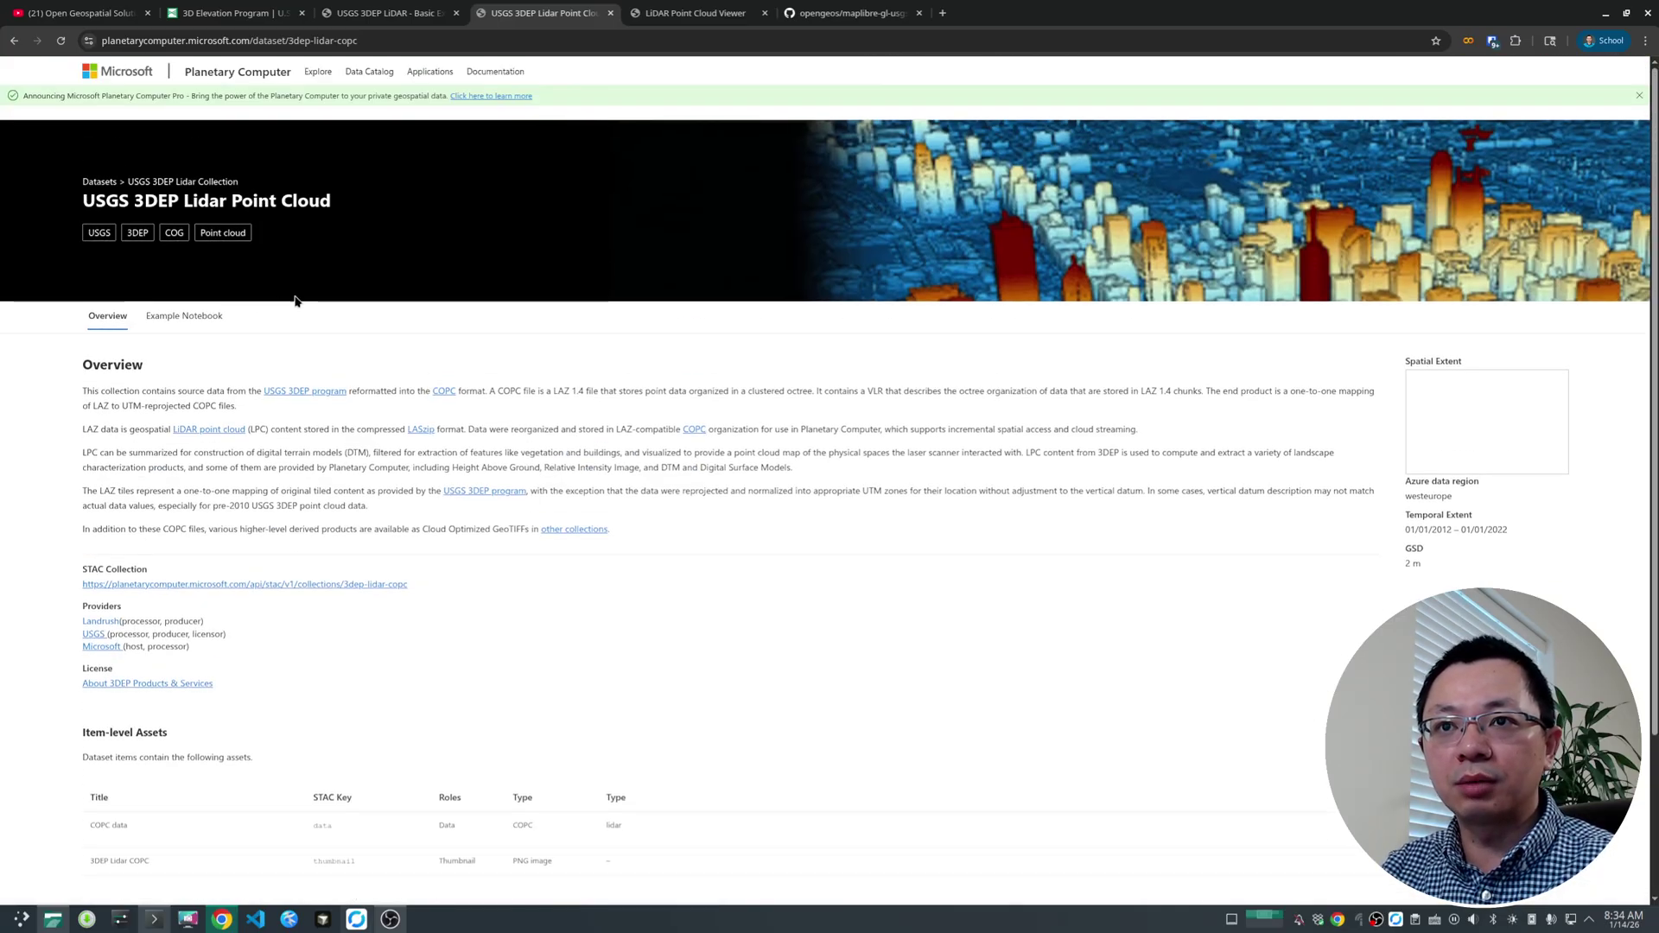
Open the Example Notebook and read down to the Height Above Ground statistics.
left_click(191, 318)
scroll(358, 456, "down", 8)
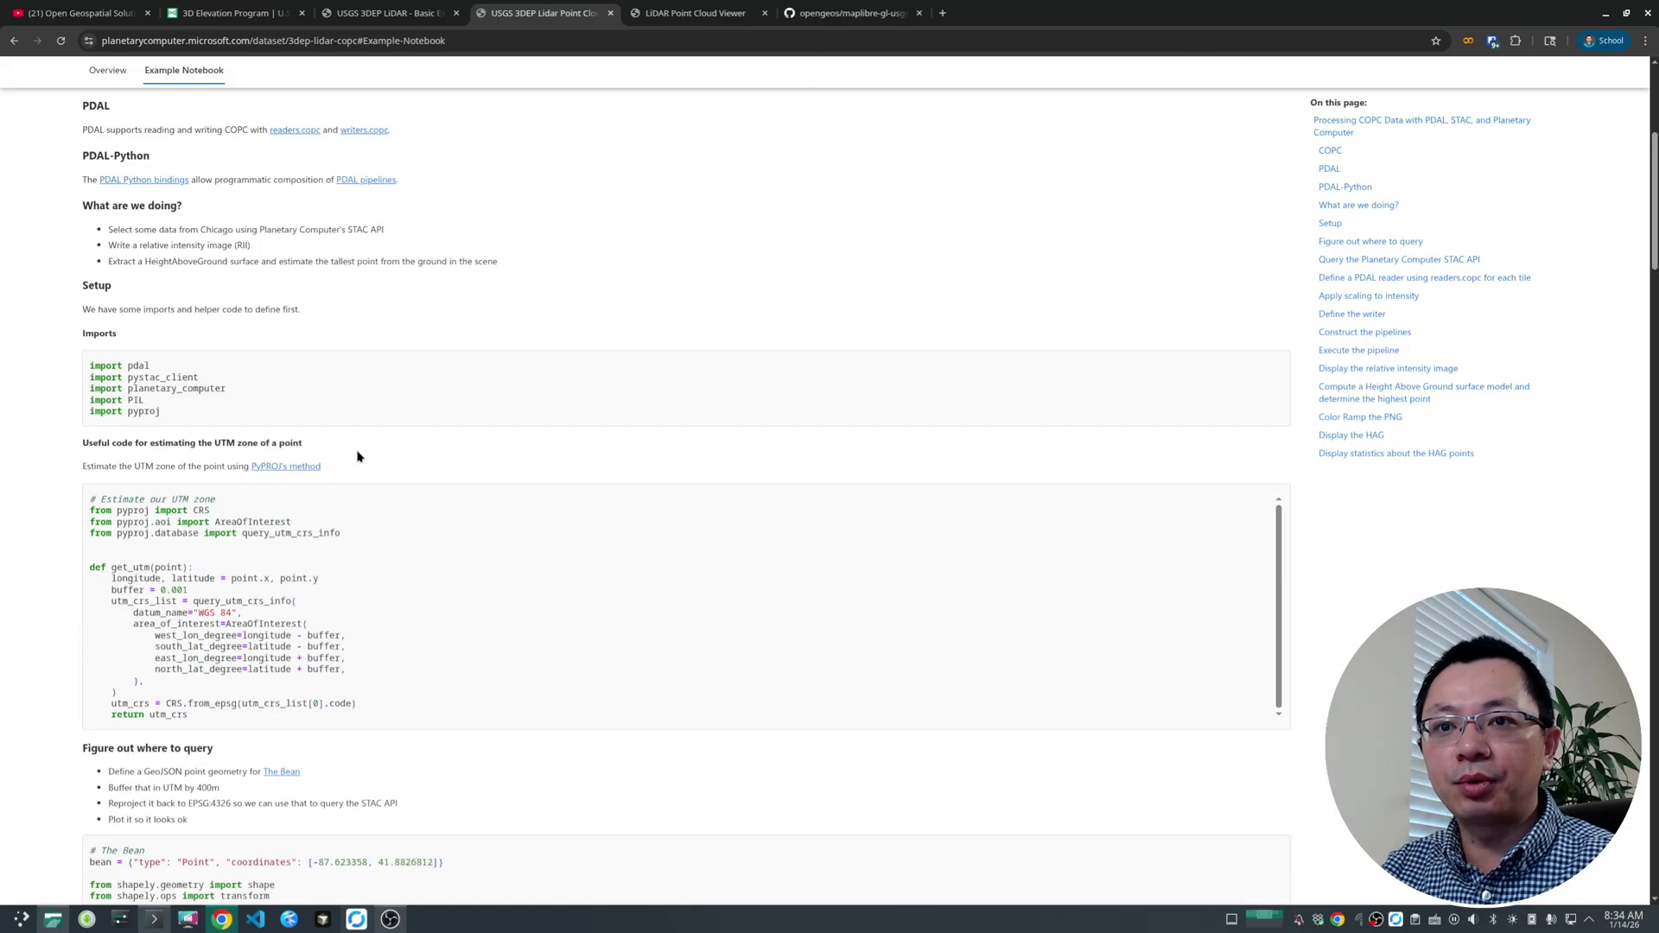
scroll(128, 444, "down", 5)
scroll(52, 453, "down", 8)
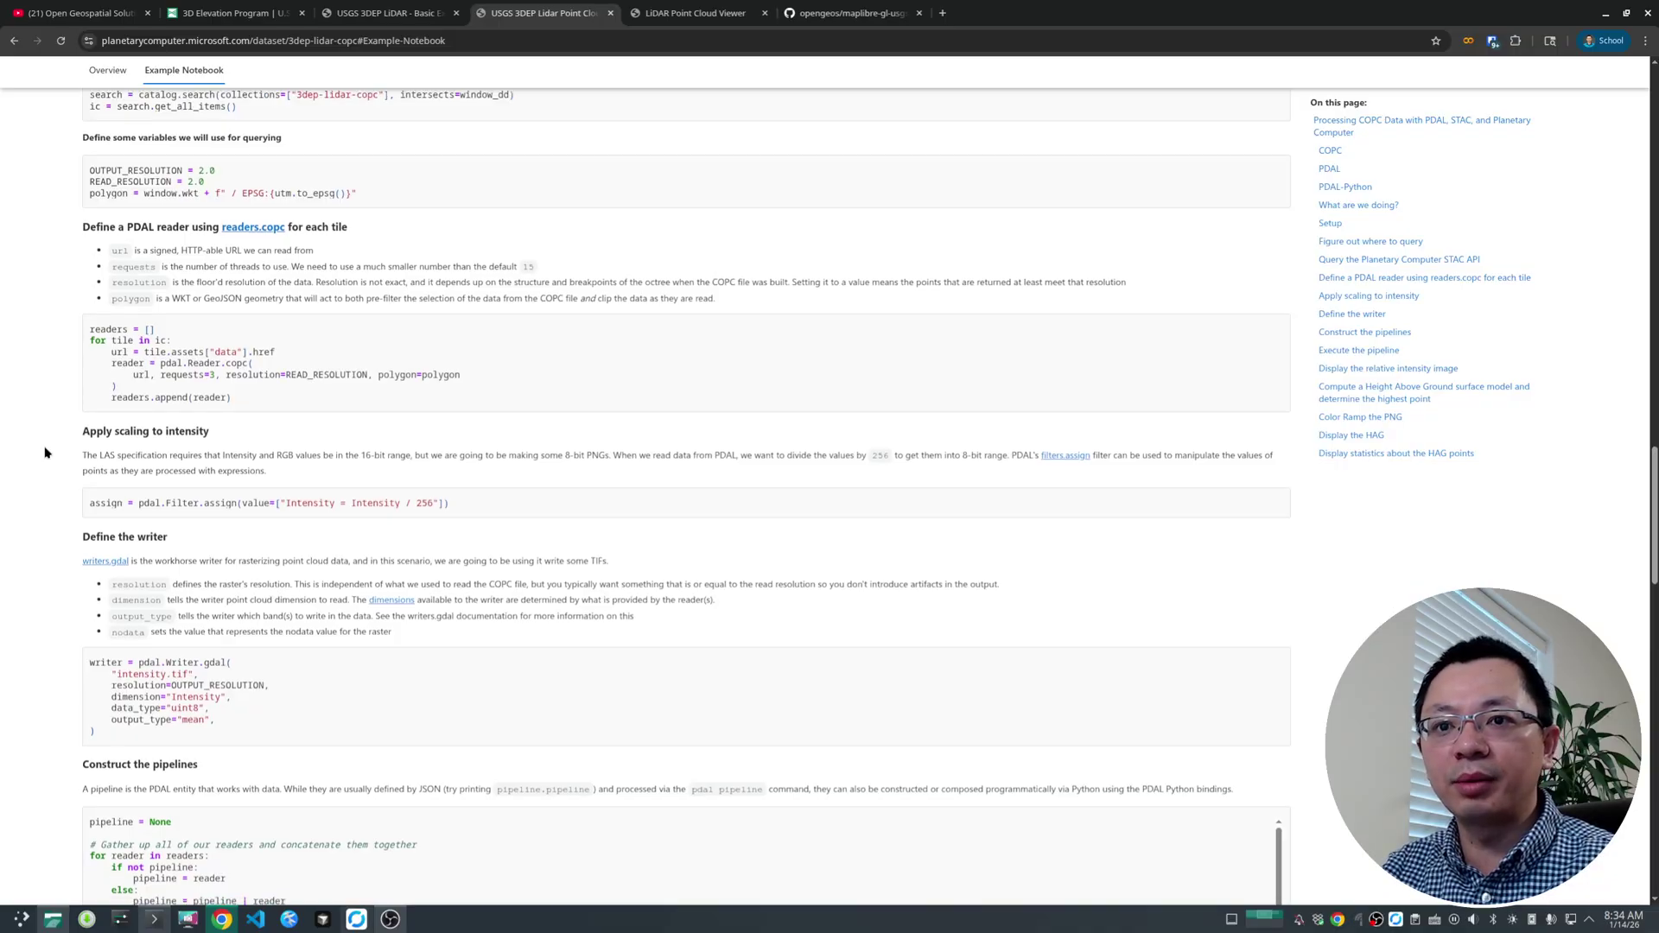
scroll(47, 452, "down", 5)
scroll(56, 452, "up", 5)
scroll(61, 445, "down", 5)
scroll(63, 442, "down", 15)
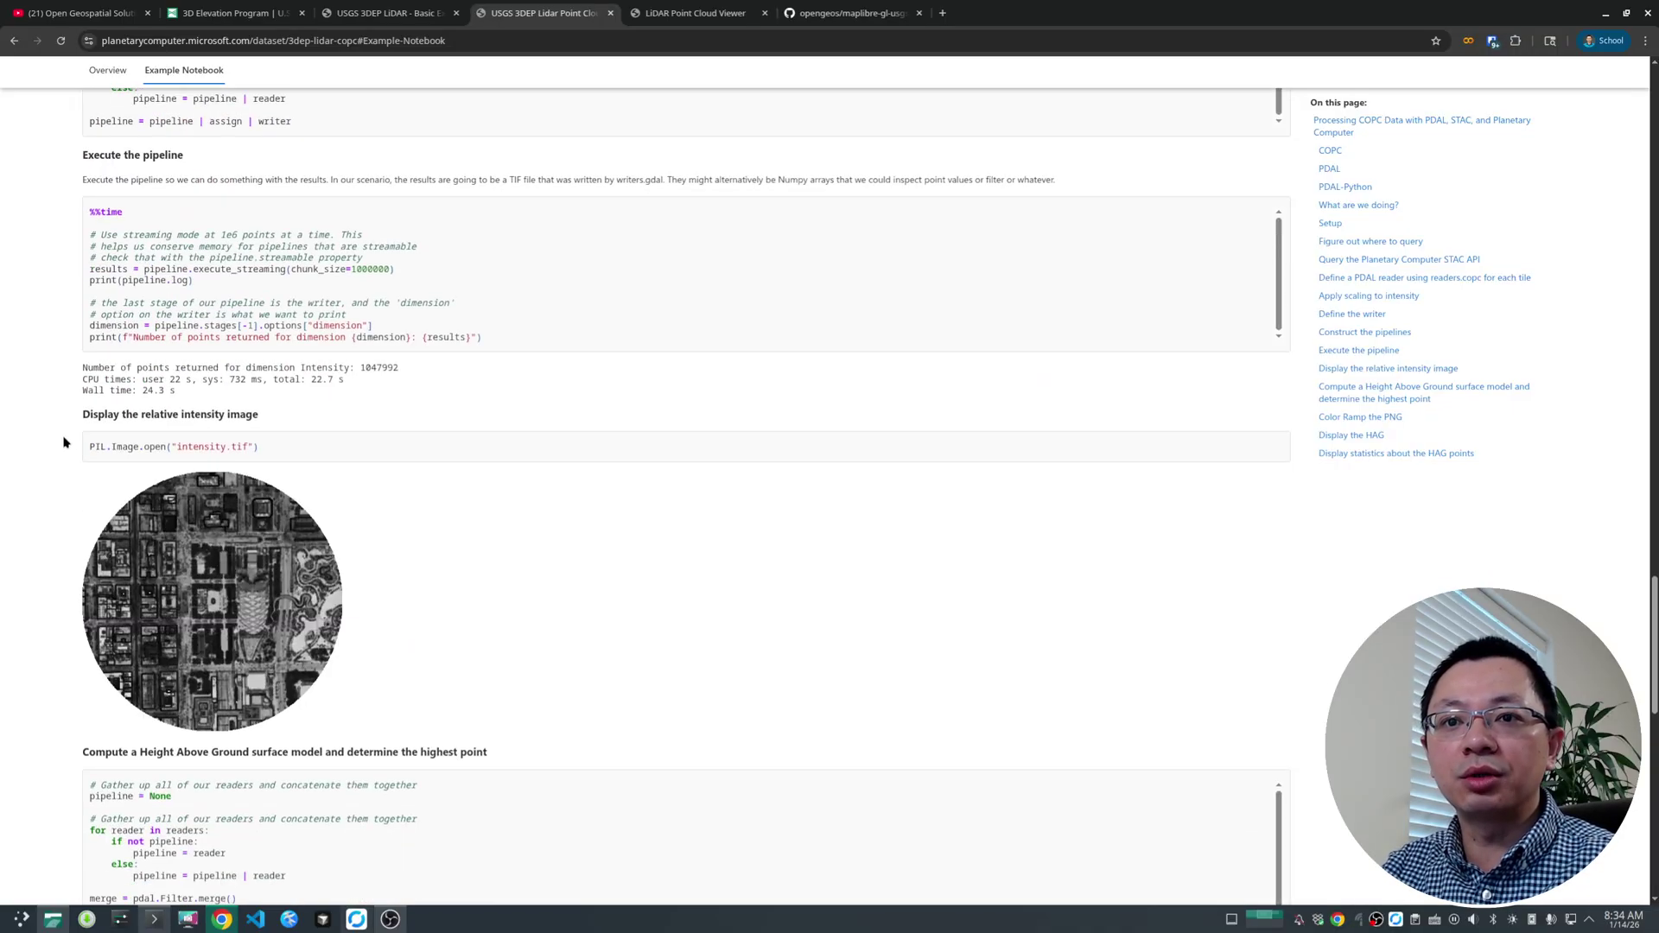
scroll(63, 443, "down", 2)
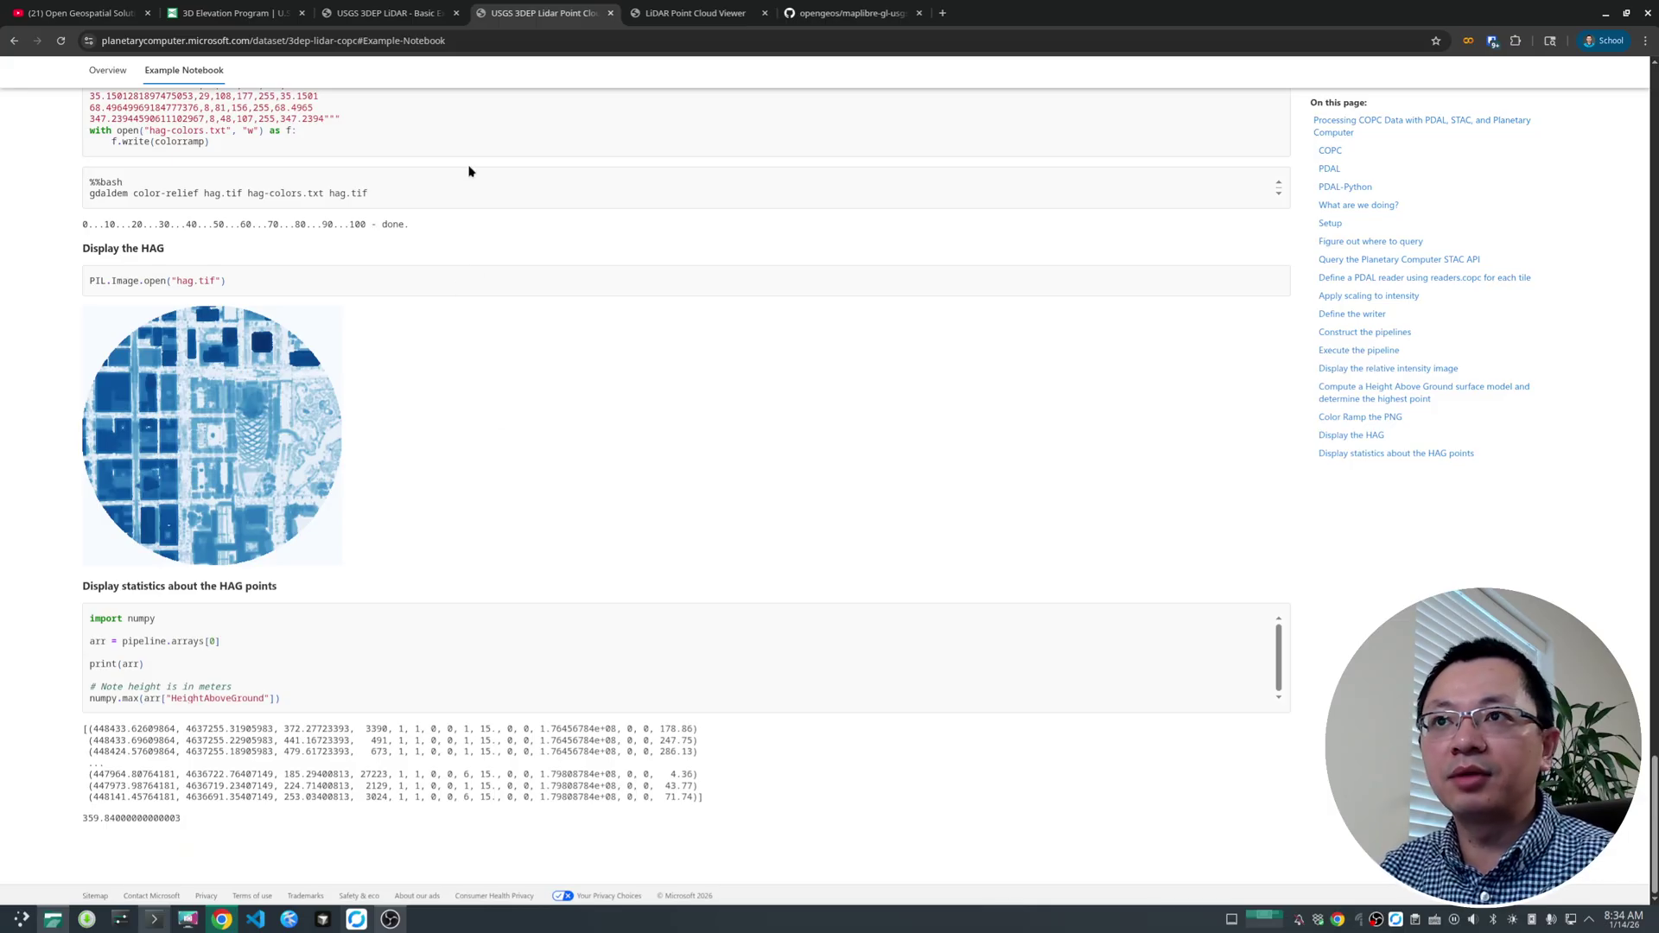
On the maplibre-gl-usgs-lidar README, select the npm install command and return to the repository title.
left_click(846, 13)
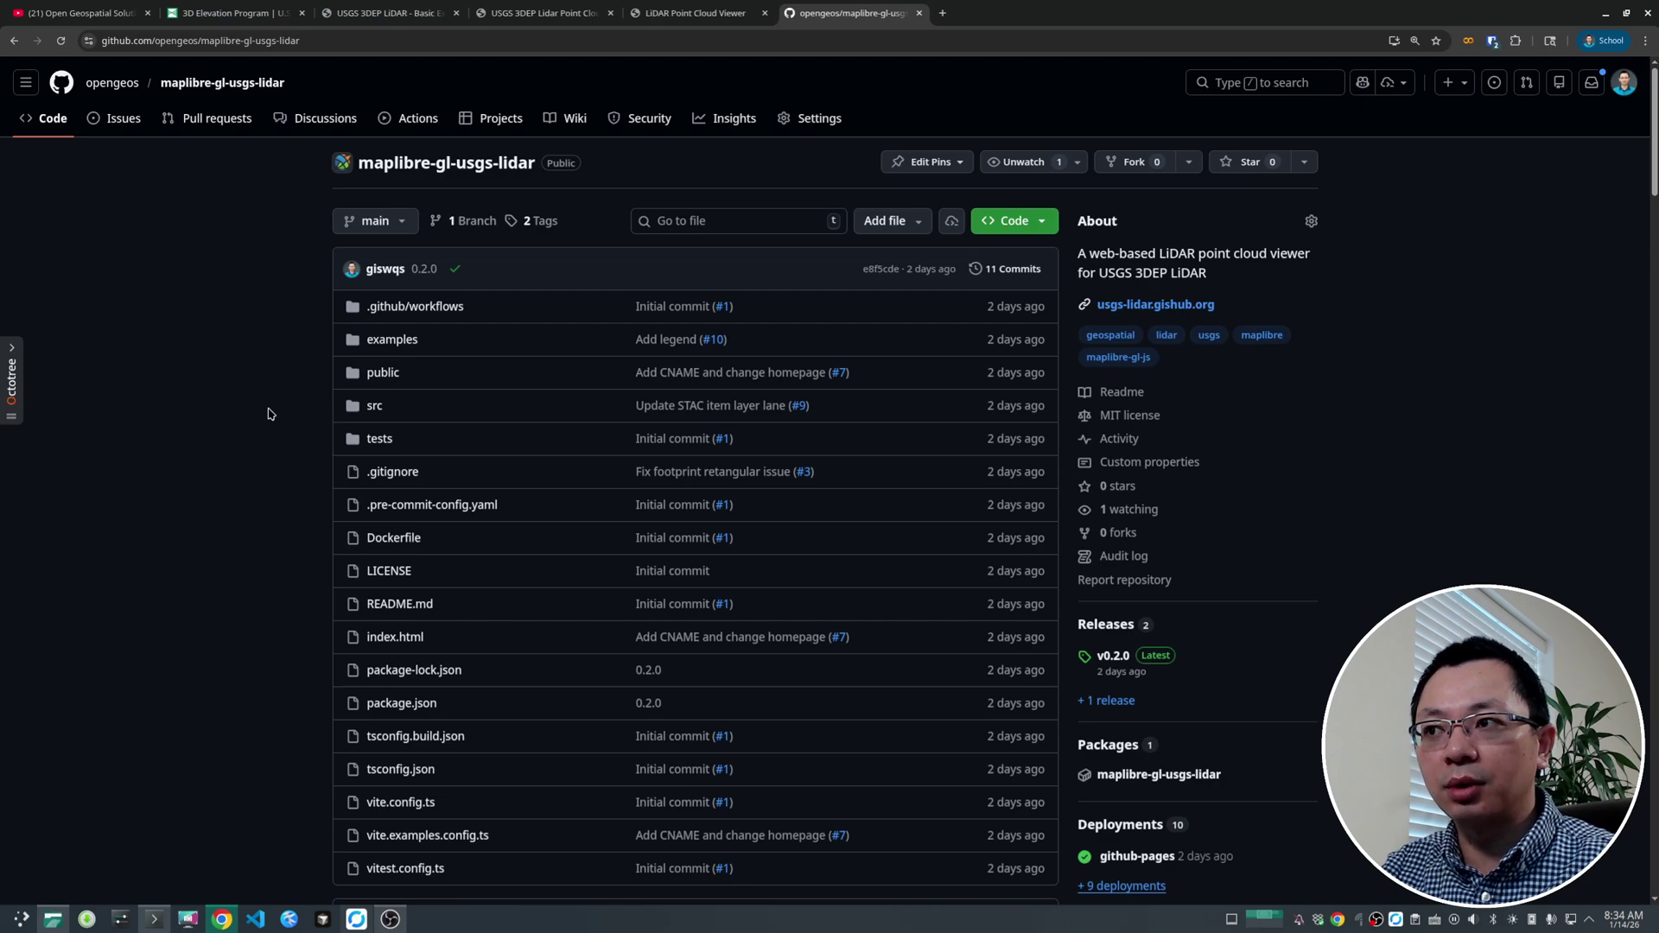
scroll(268, 414, "down", 5)
scroll(267, 414, "down", 9)
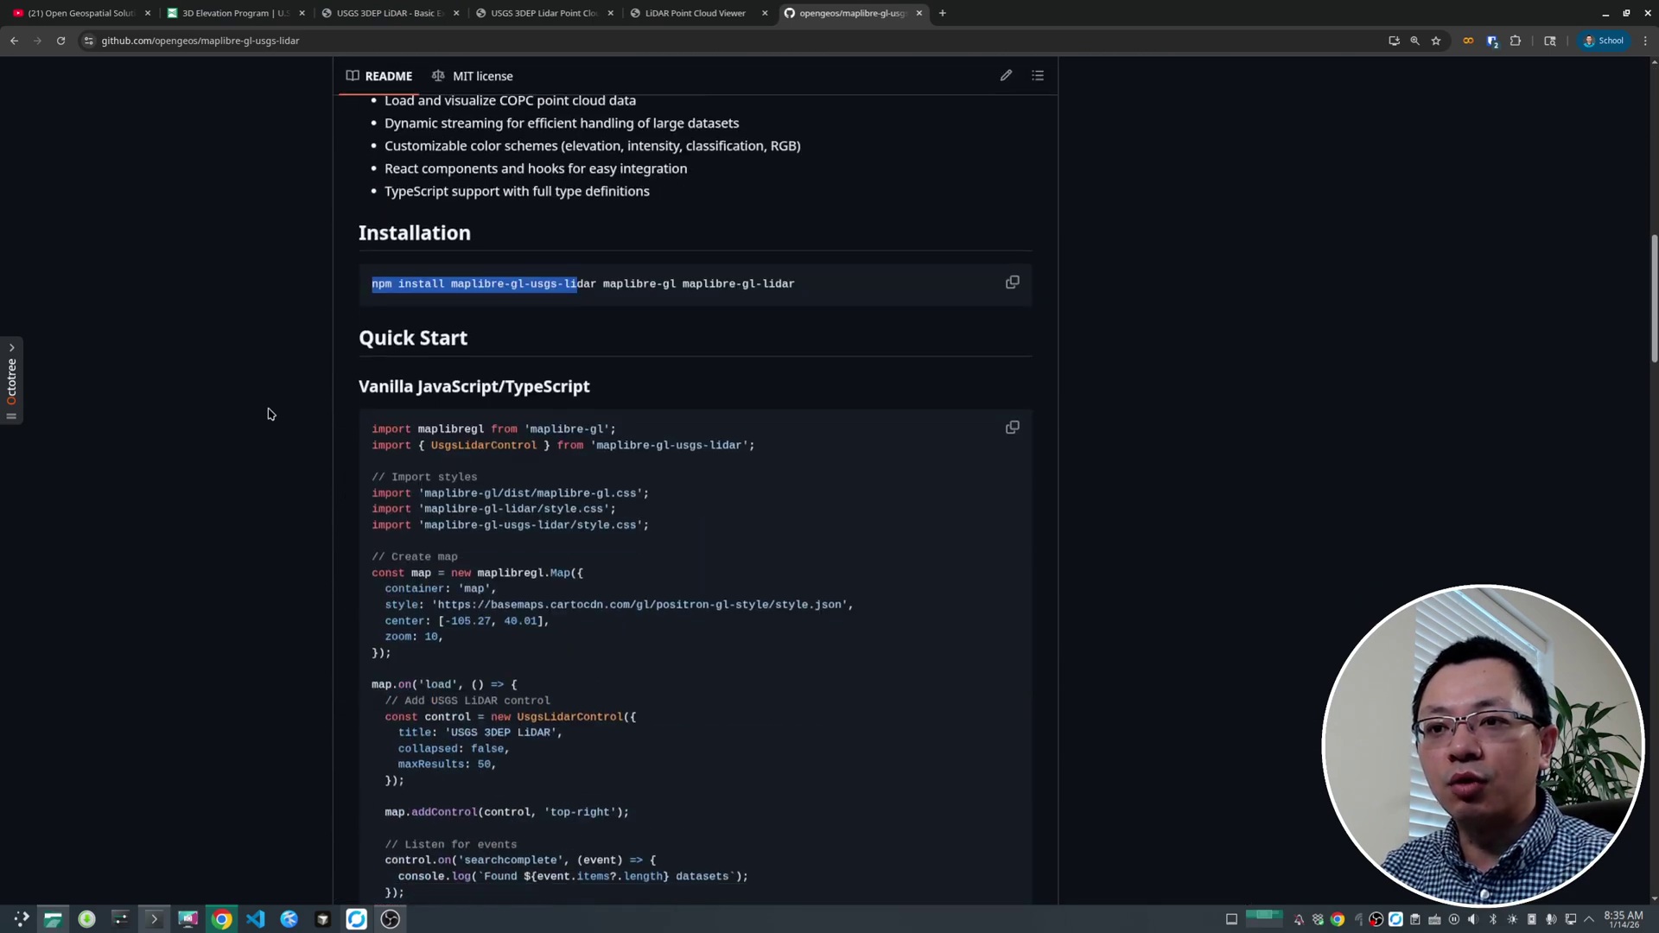
left_click(294, 394)
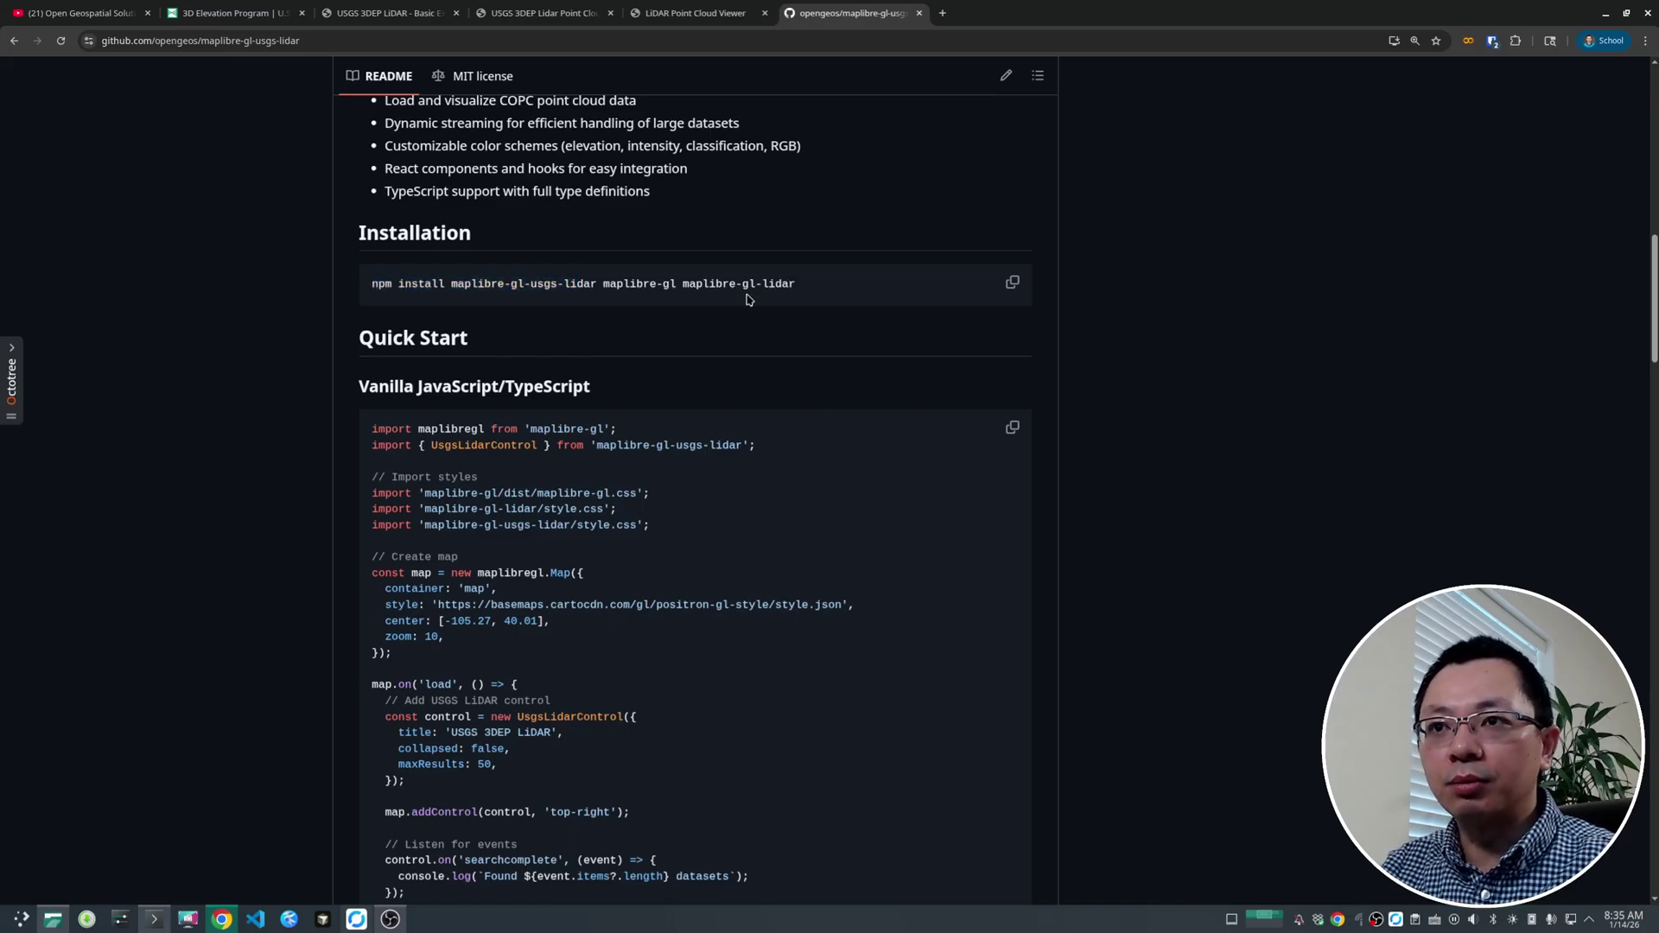
scroll(402, 476, "up", 2)
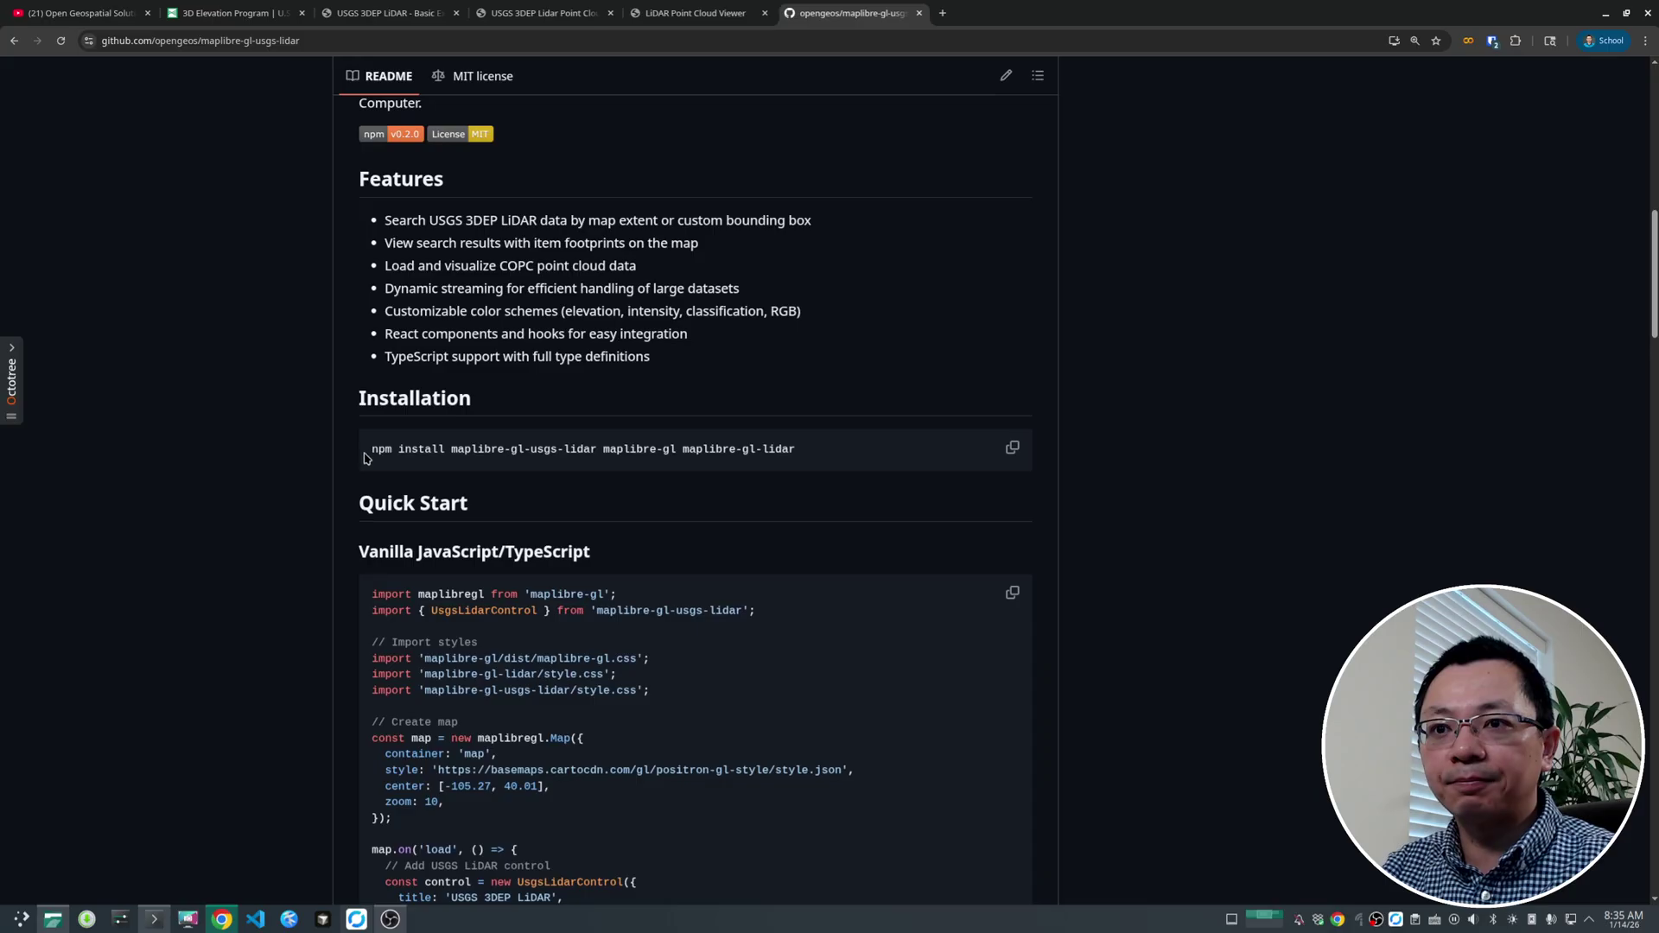
left_click_drag(365, 453, 412, 454)
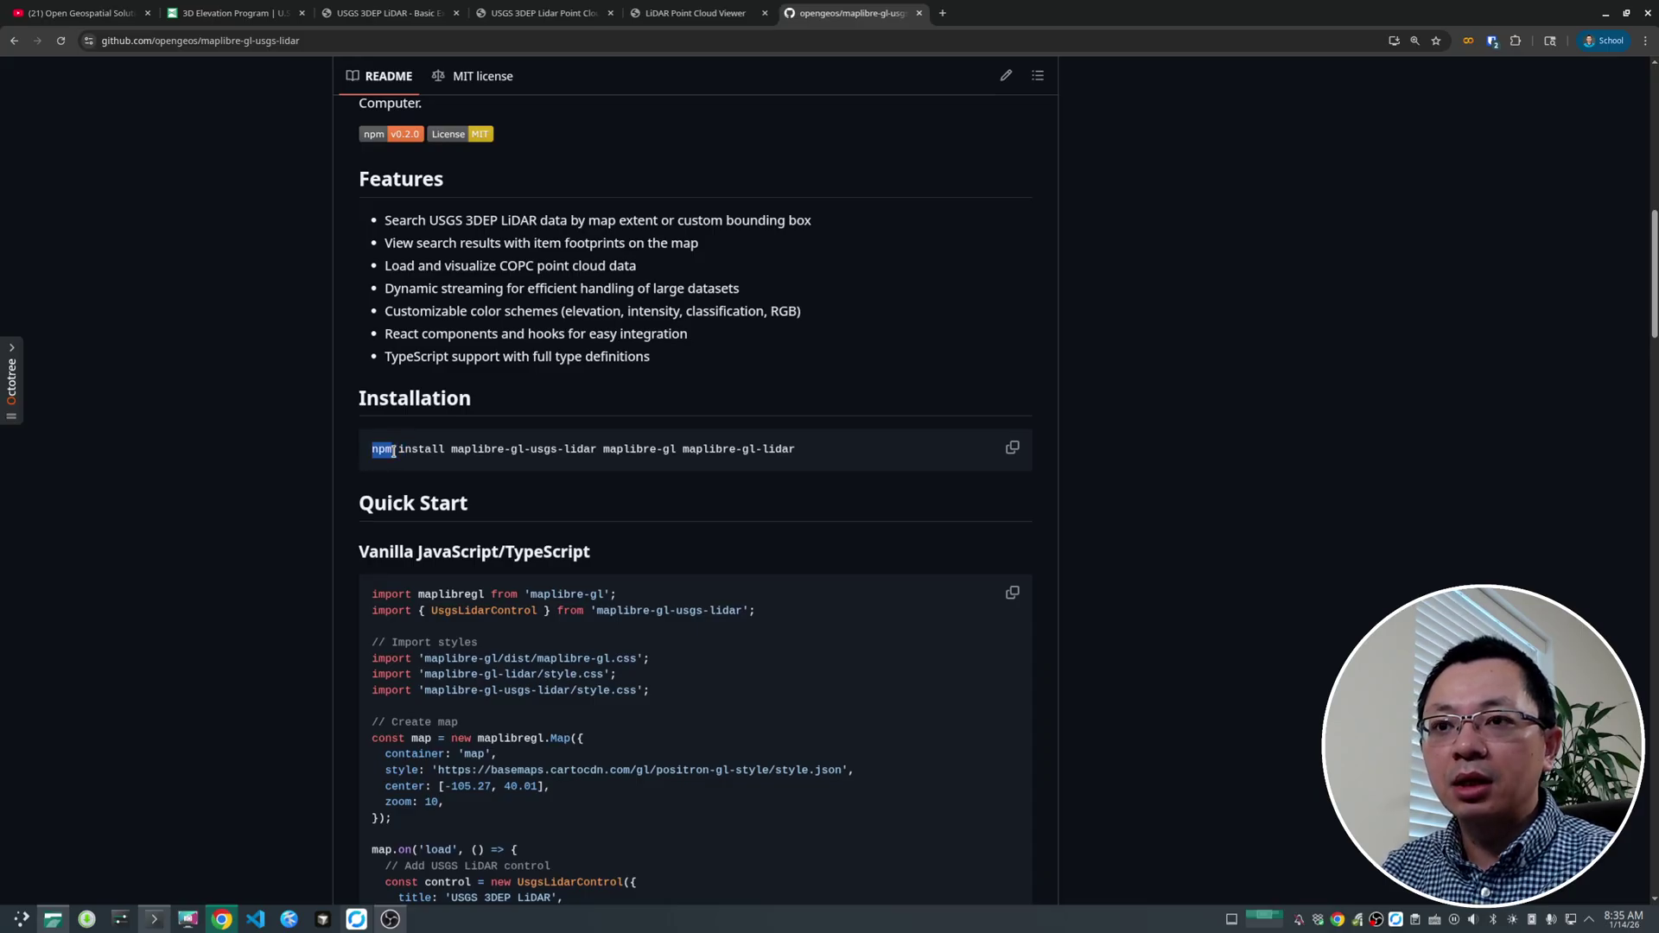
scroll(536, 495, "up", 5)
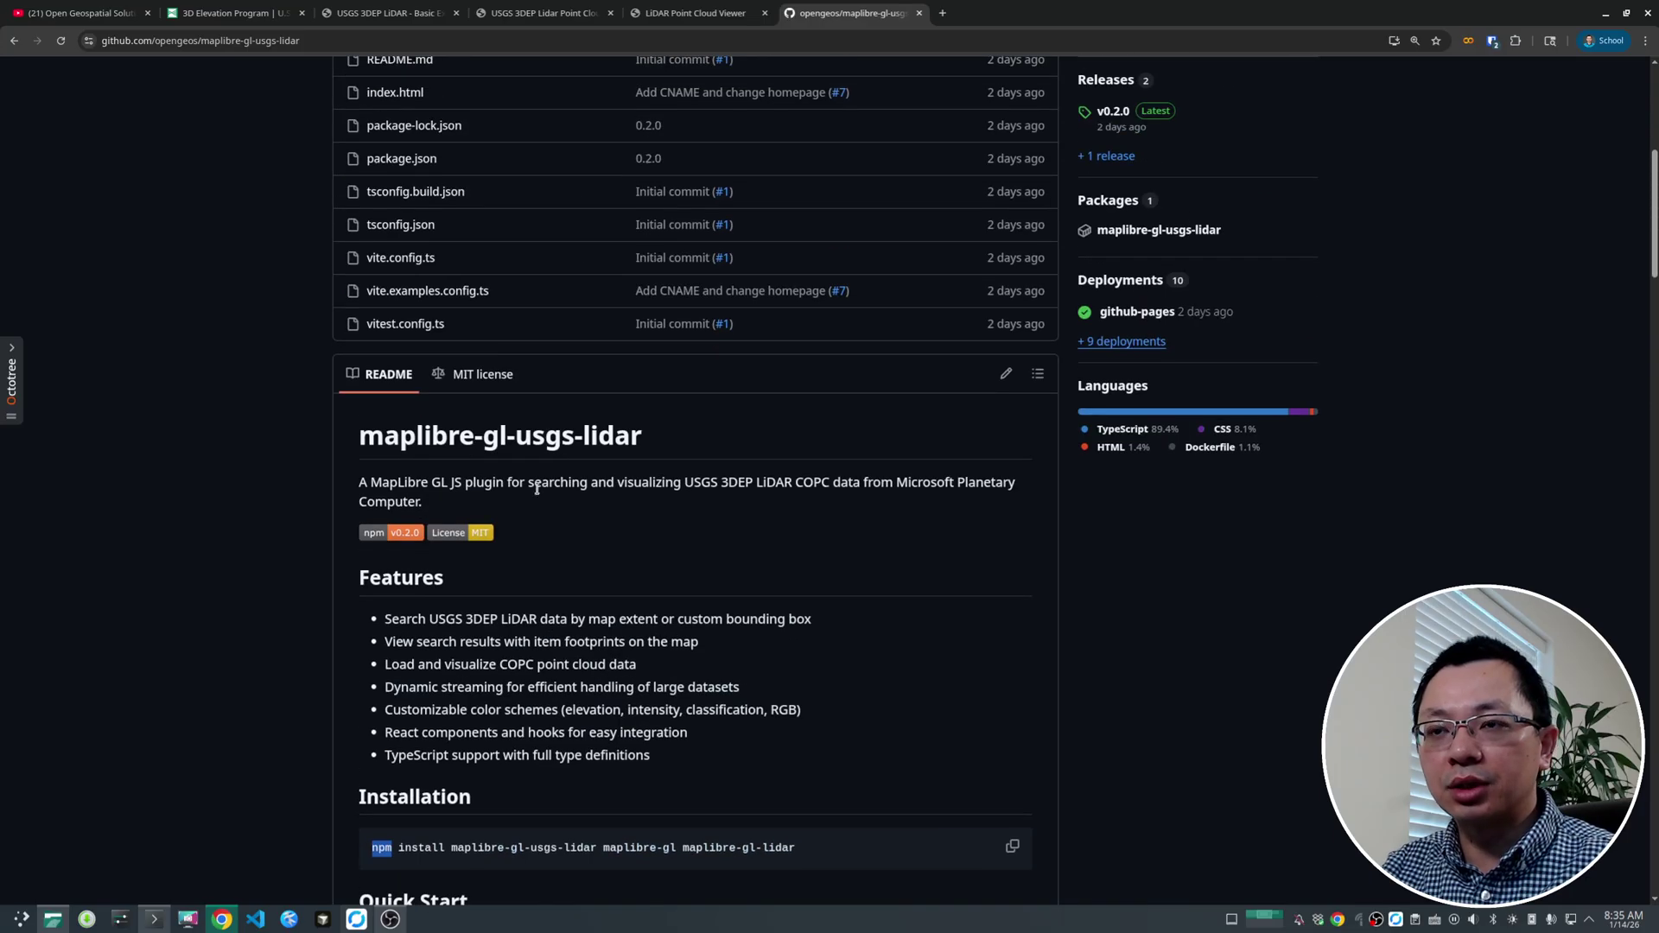
Open a terminal in the Downloads/maplibre-gl-usgs-lidar project folder.
left_click(54, 920)
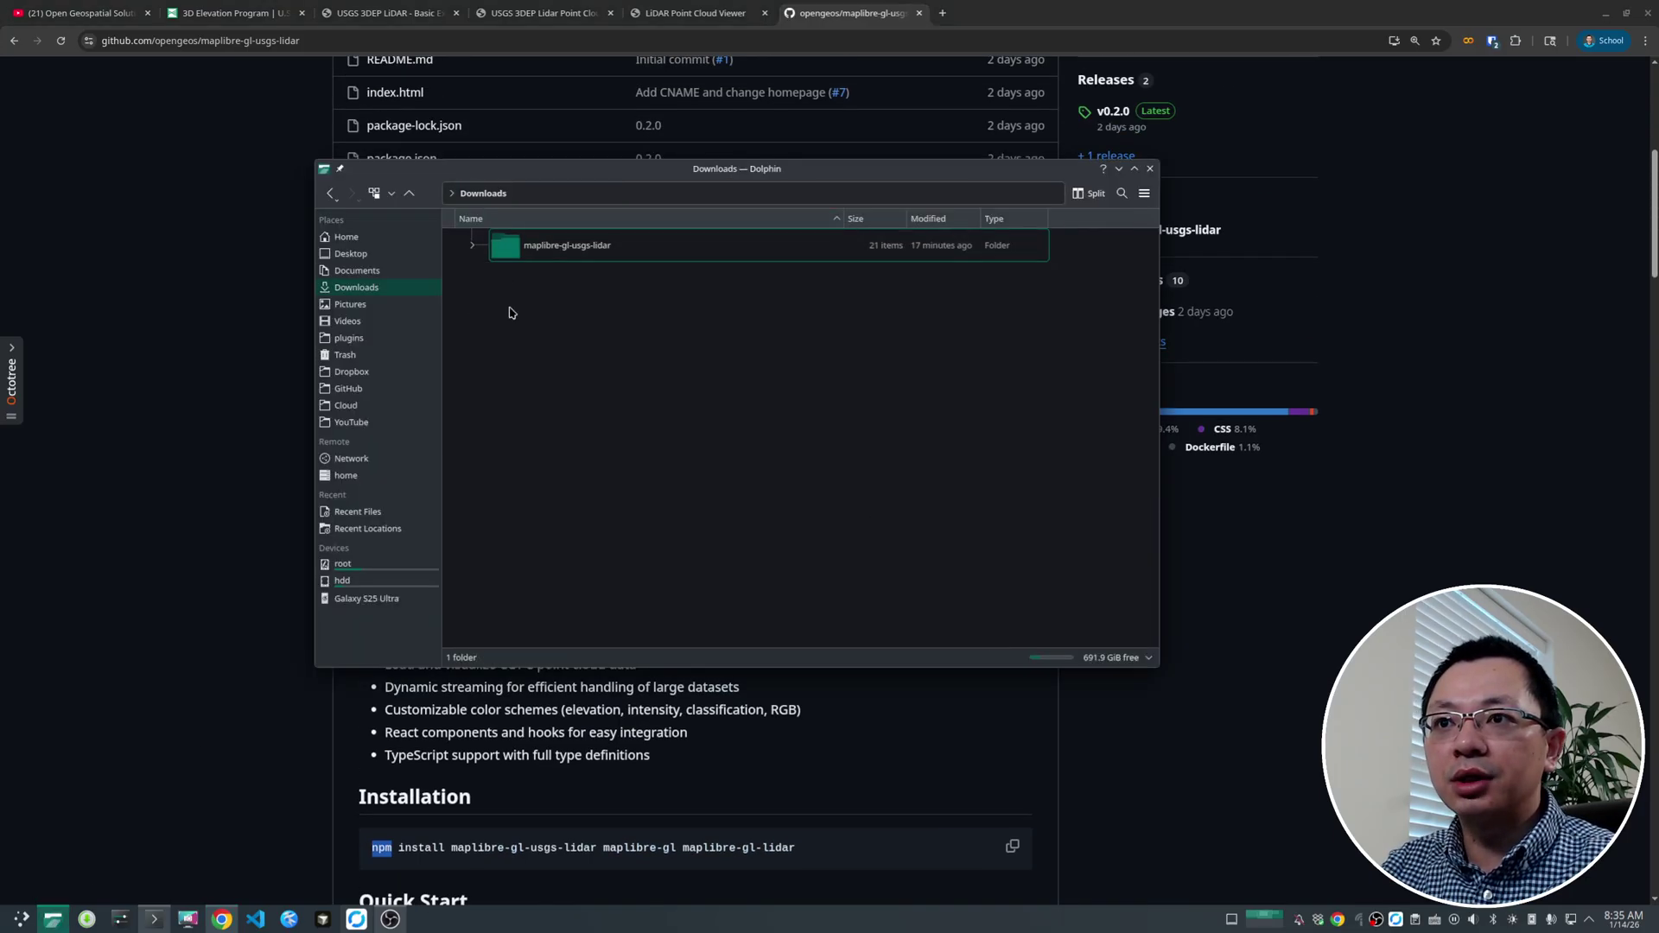
double_click(557, 245)
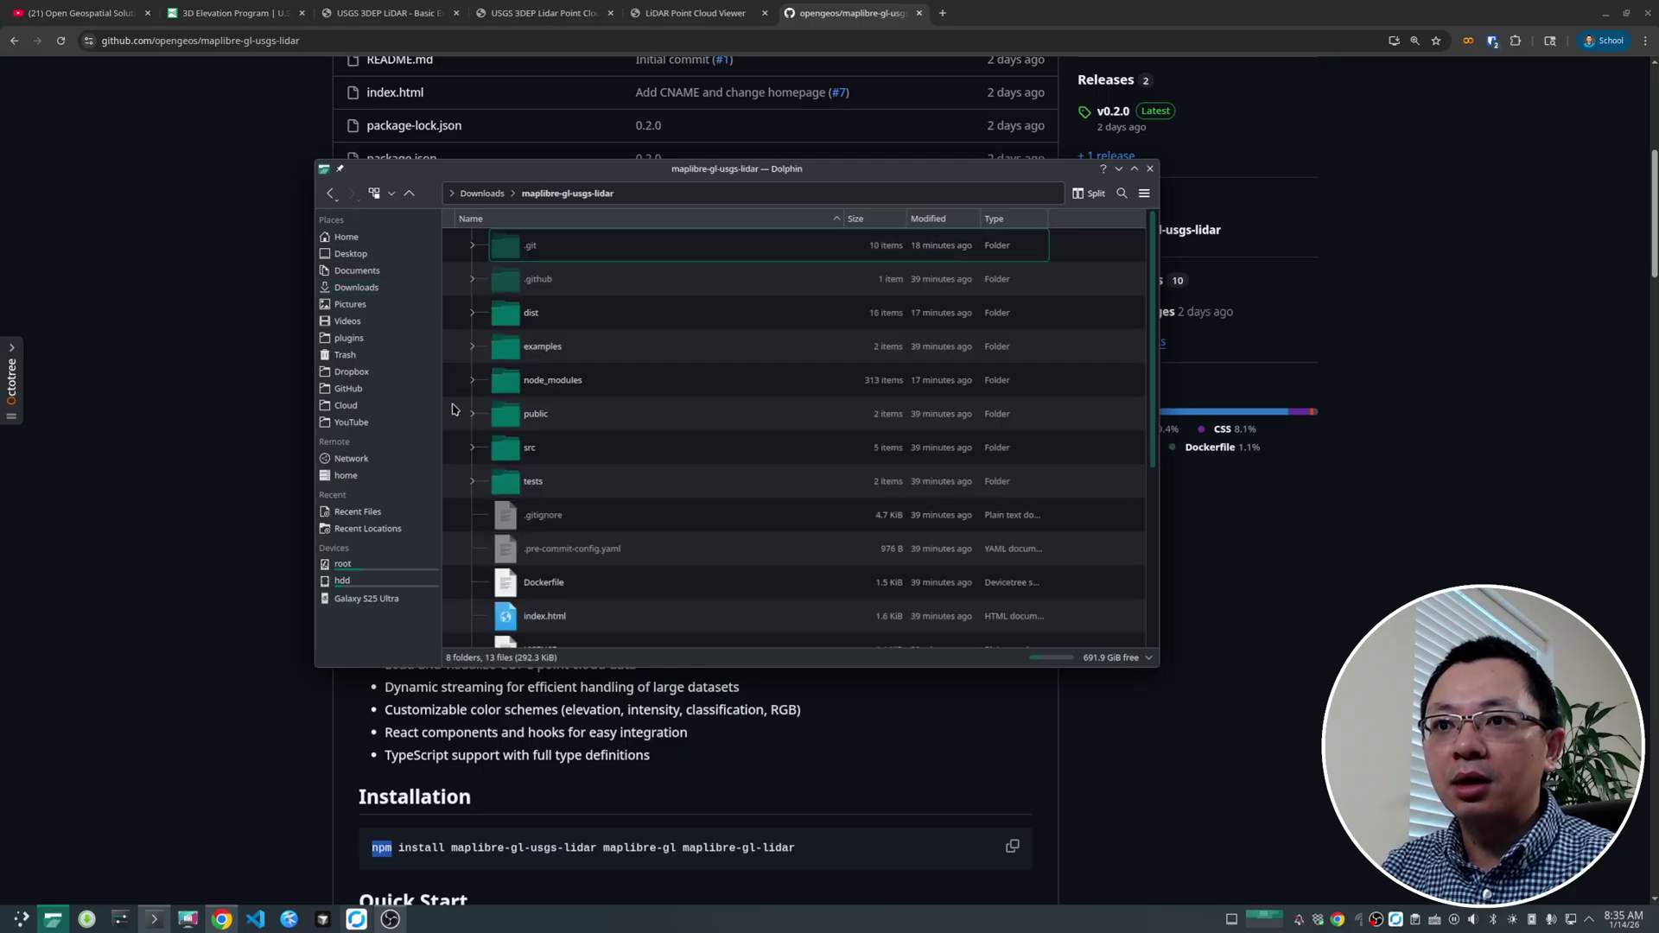
right_click(452, 408)
left_click(531, 544)
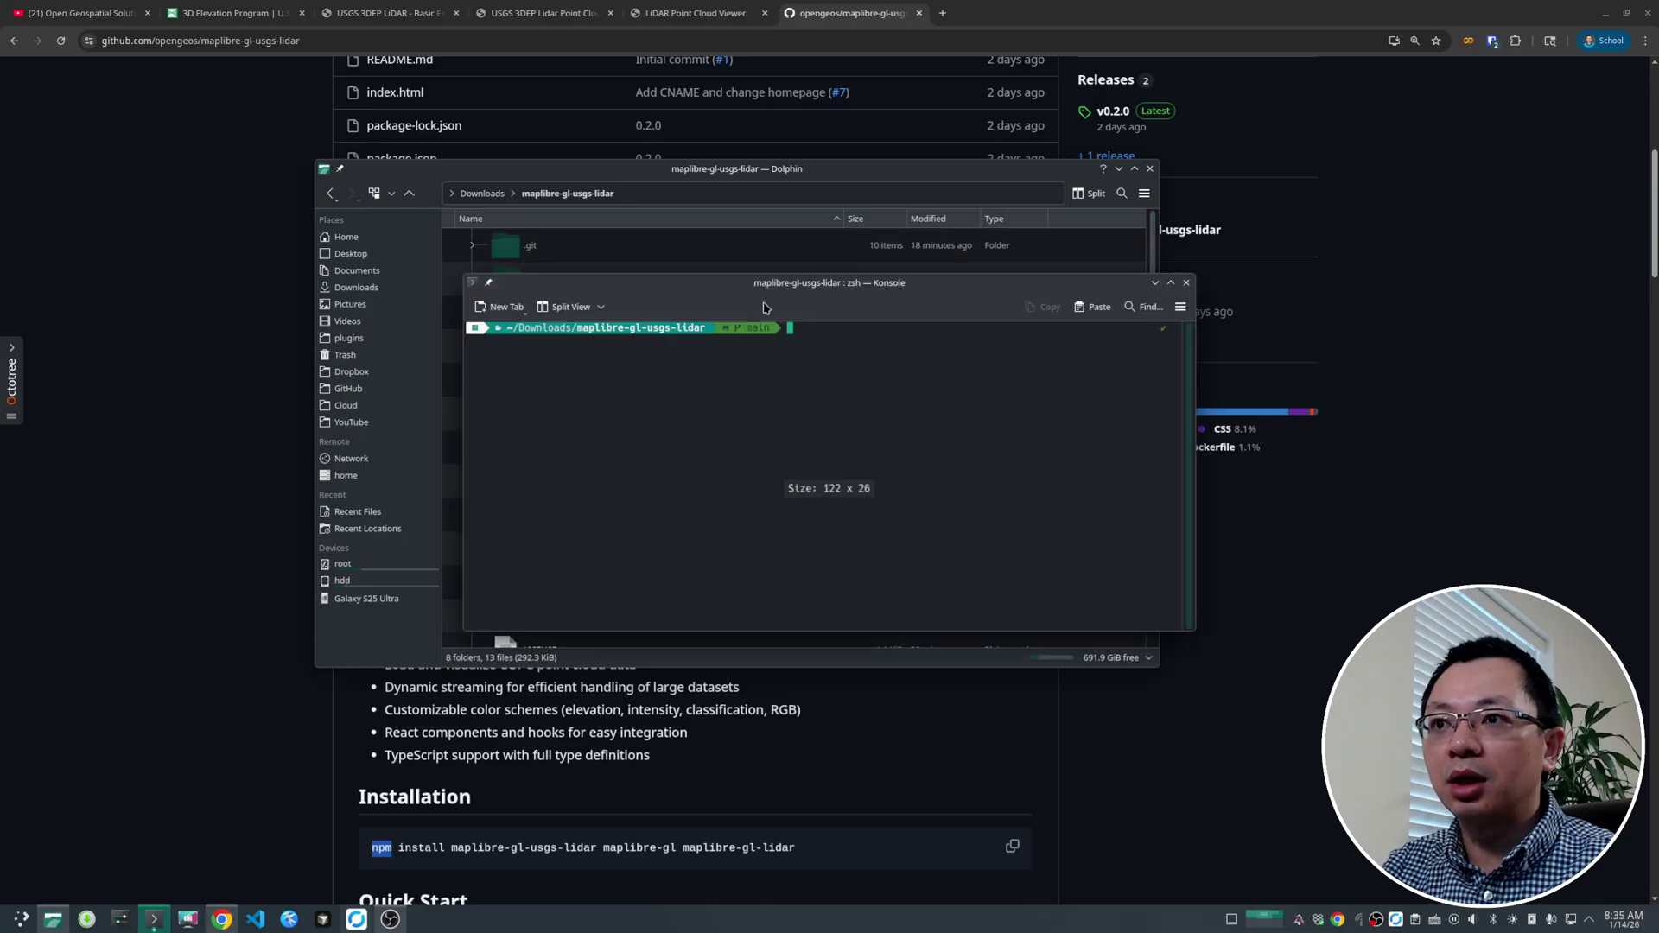
left_click_drag(764, 308, 613, 382)
Run npm i, npm run build, and npm run dev to start the localhost:5174 server.
type("npm i")
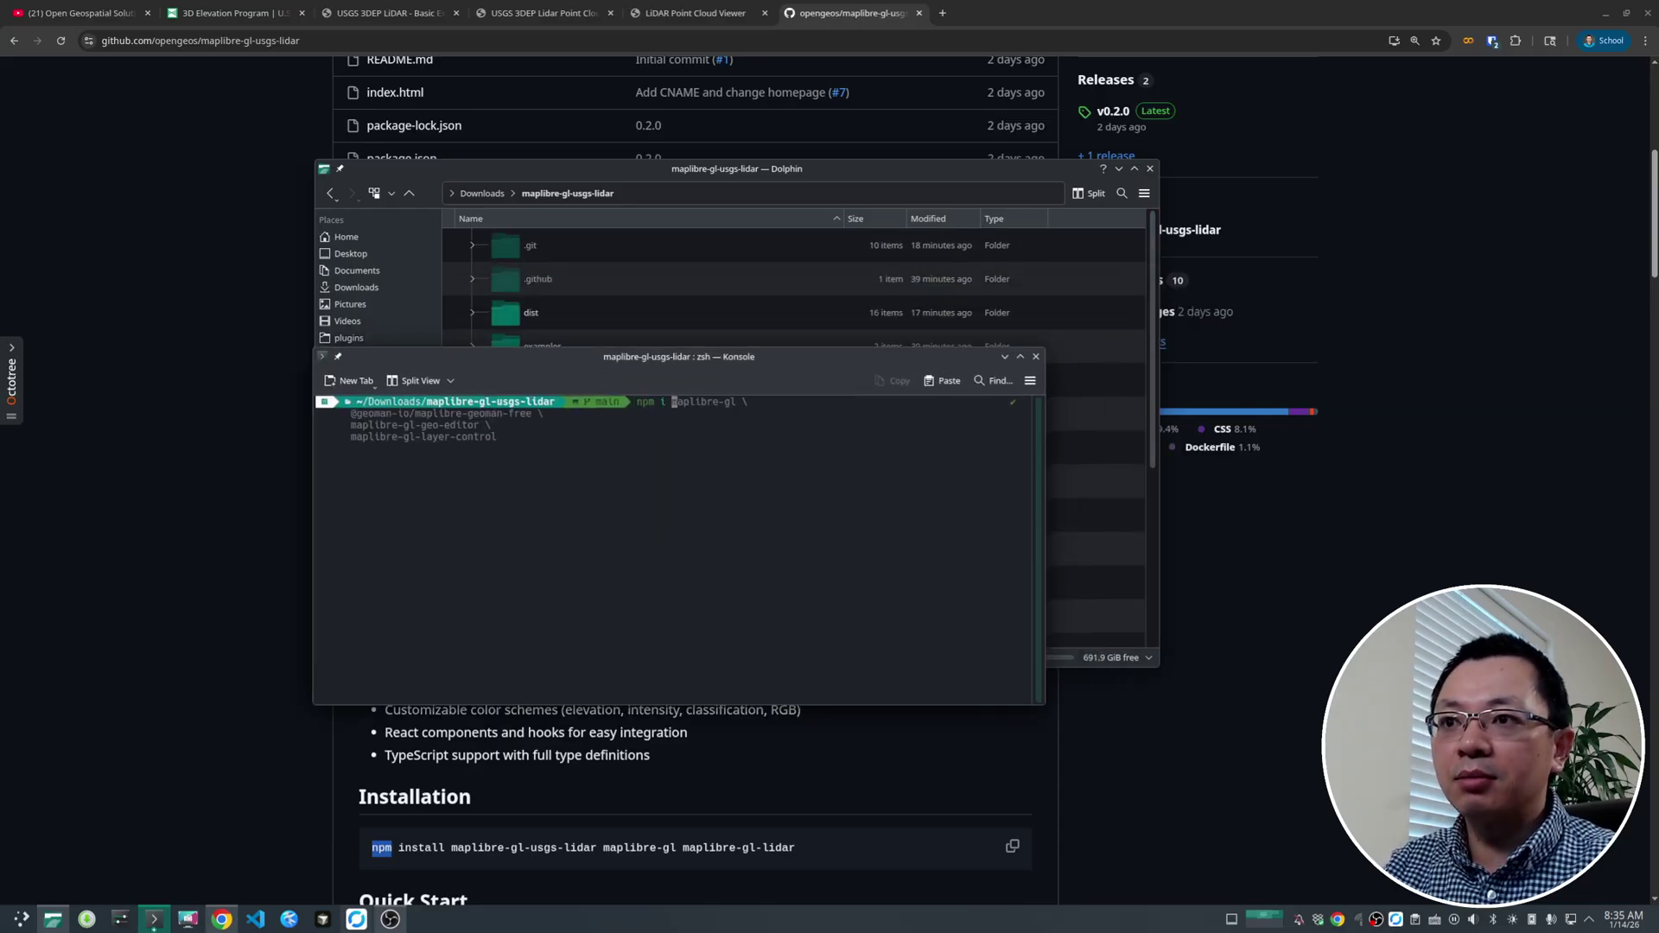
key("Return")
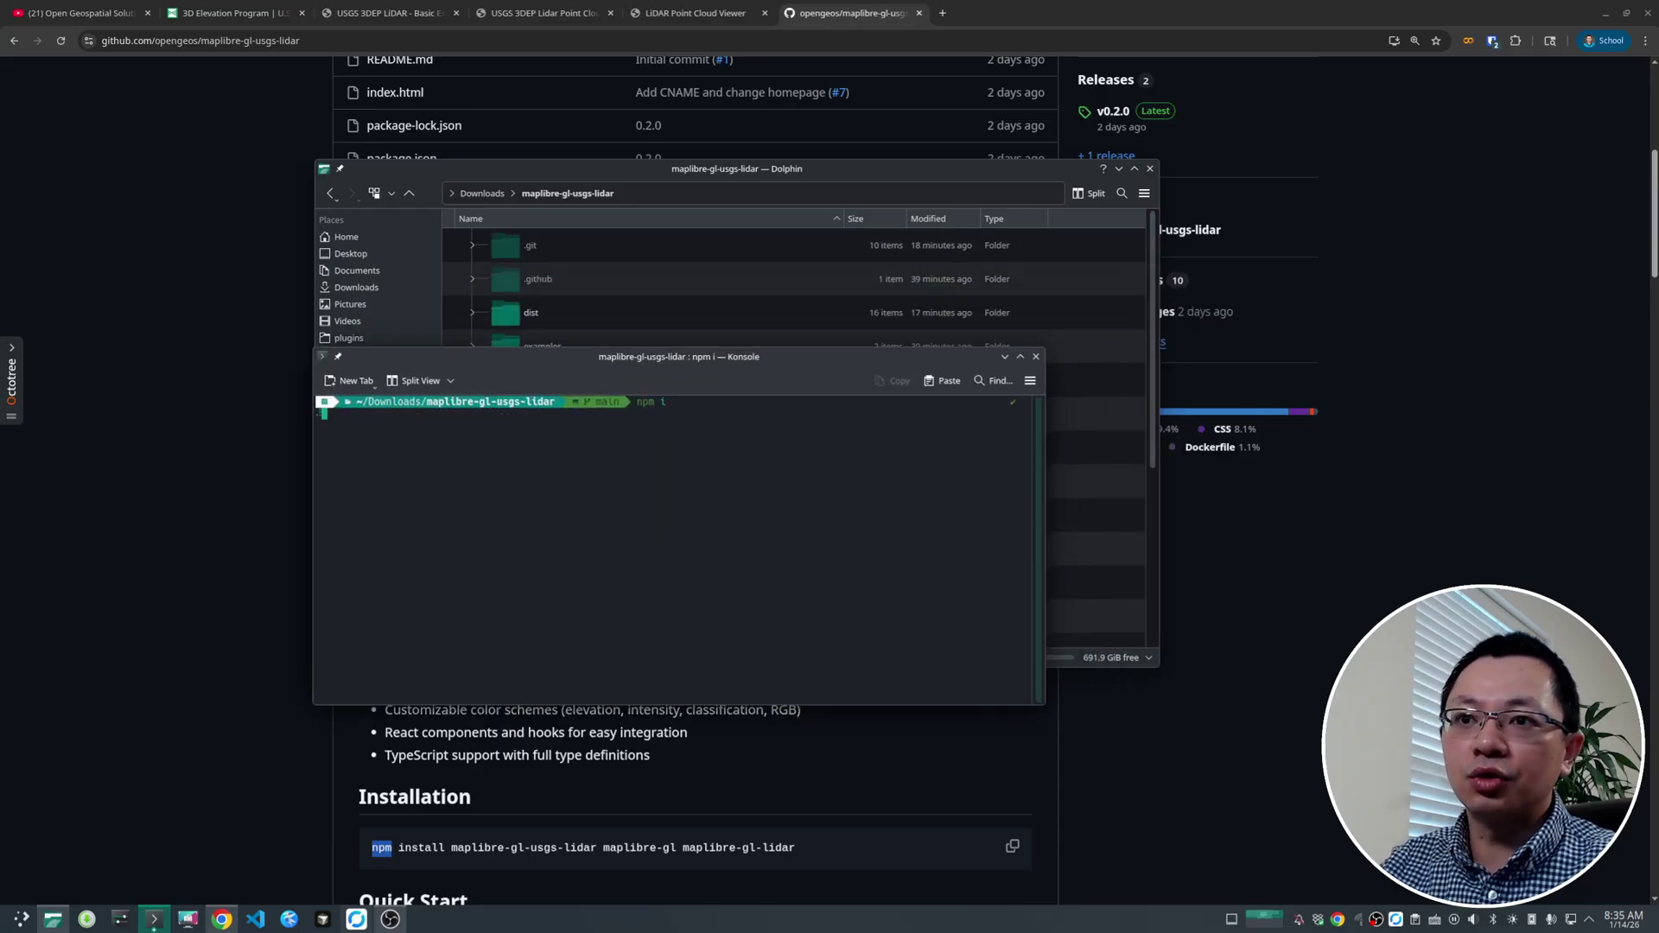
type("npm ")
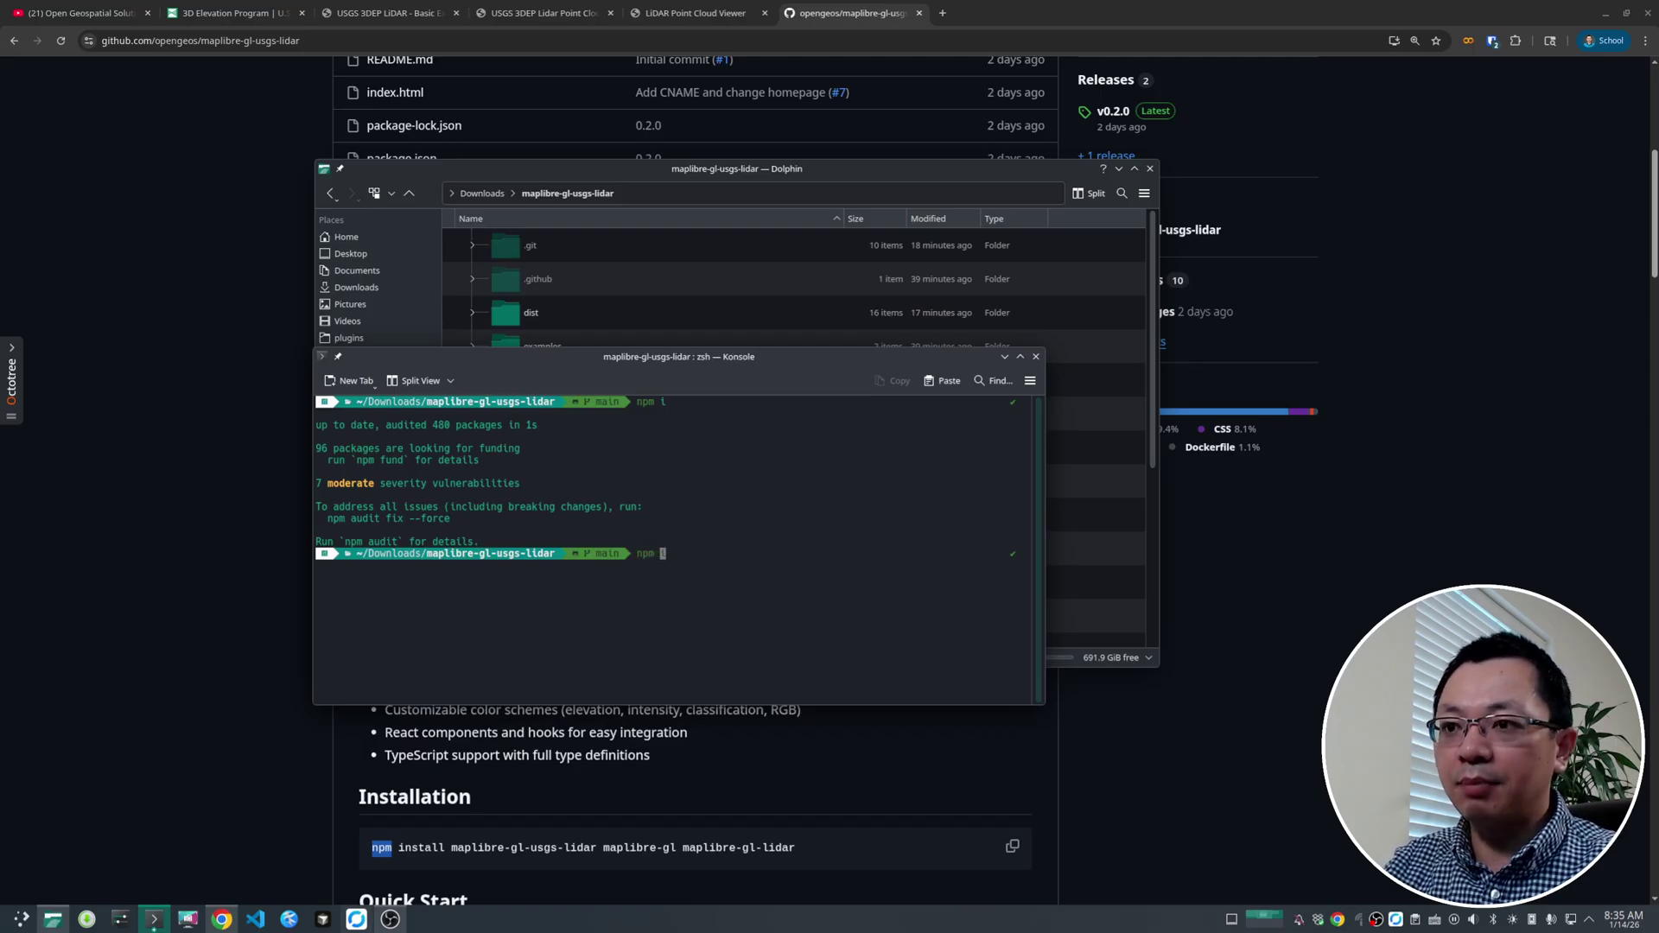
type("run build")
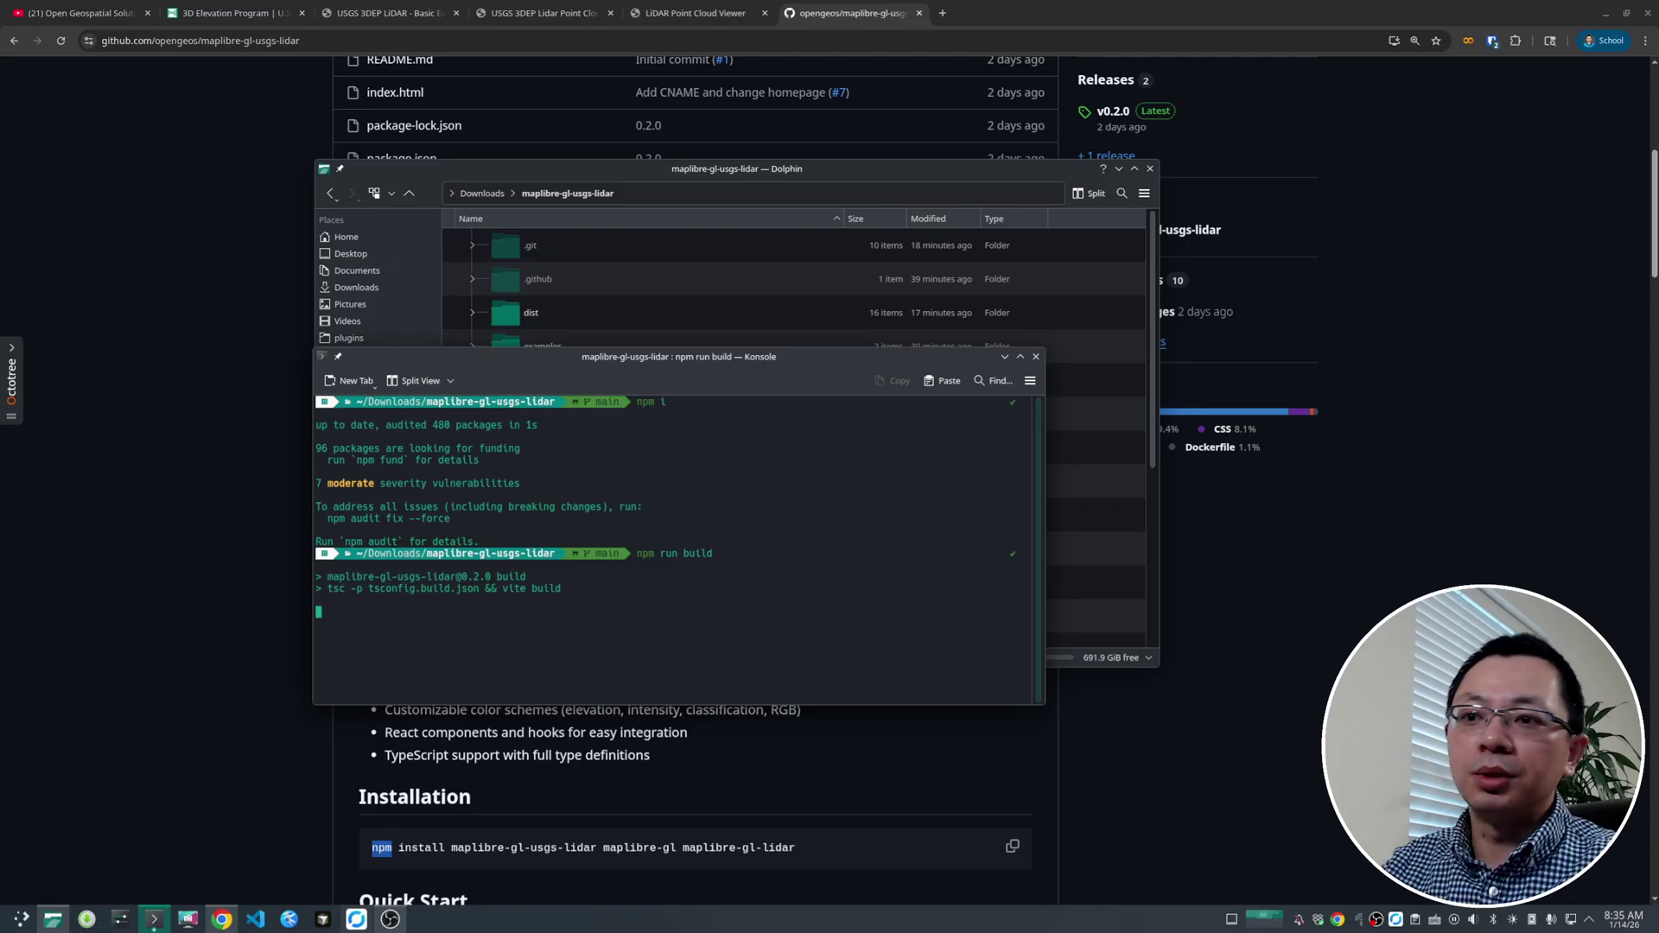
key("Return")
left_click_drag(648, 374, 674, 324)
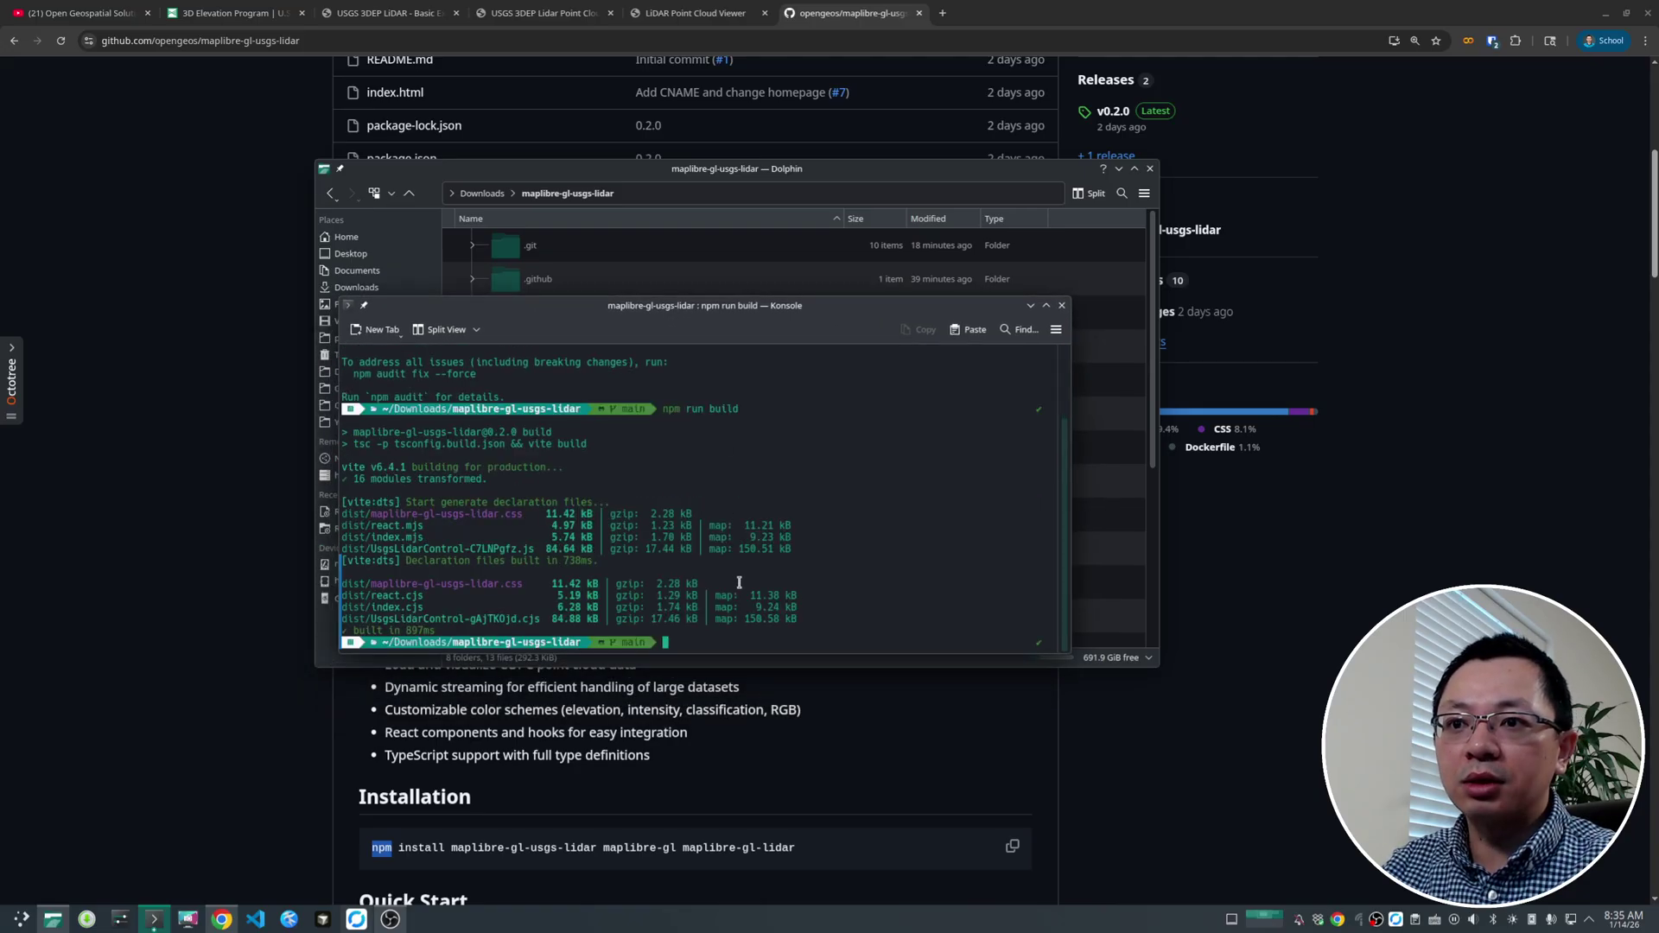
type("npm run dev")
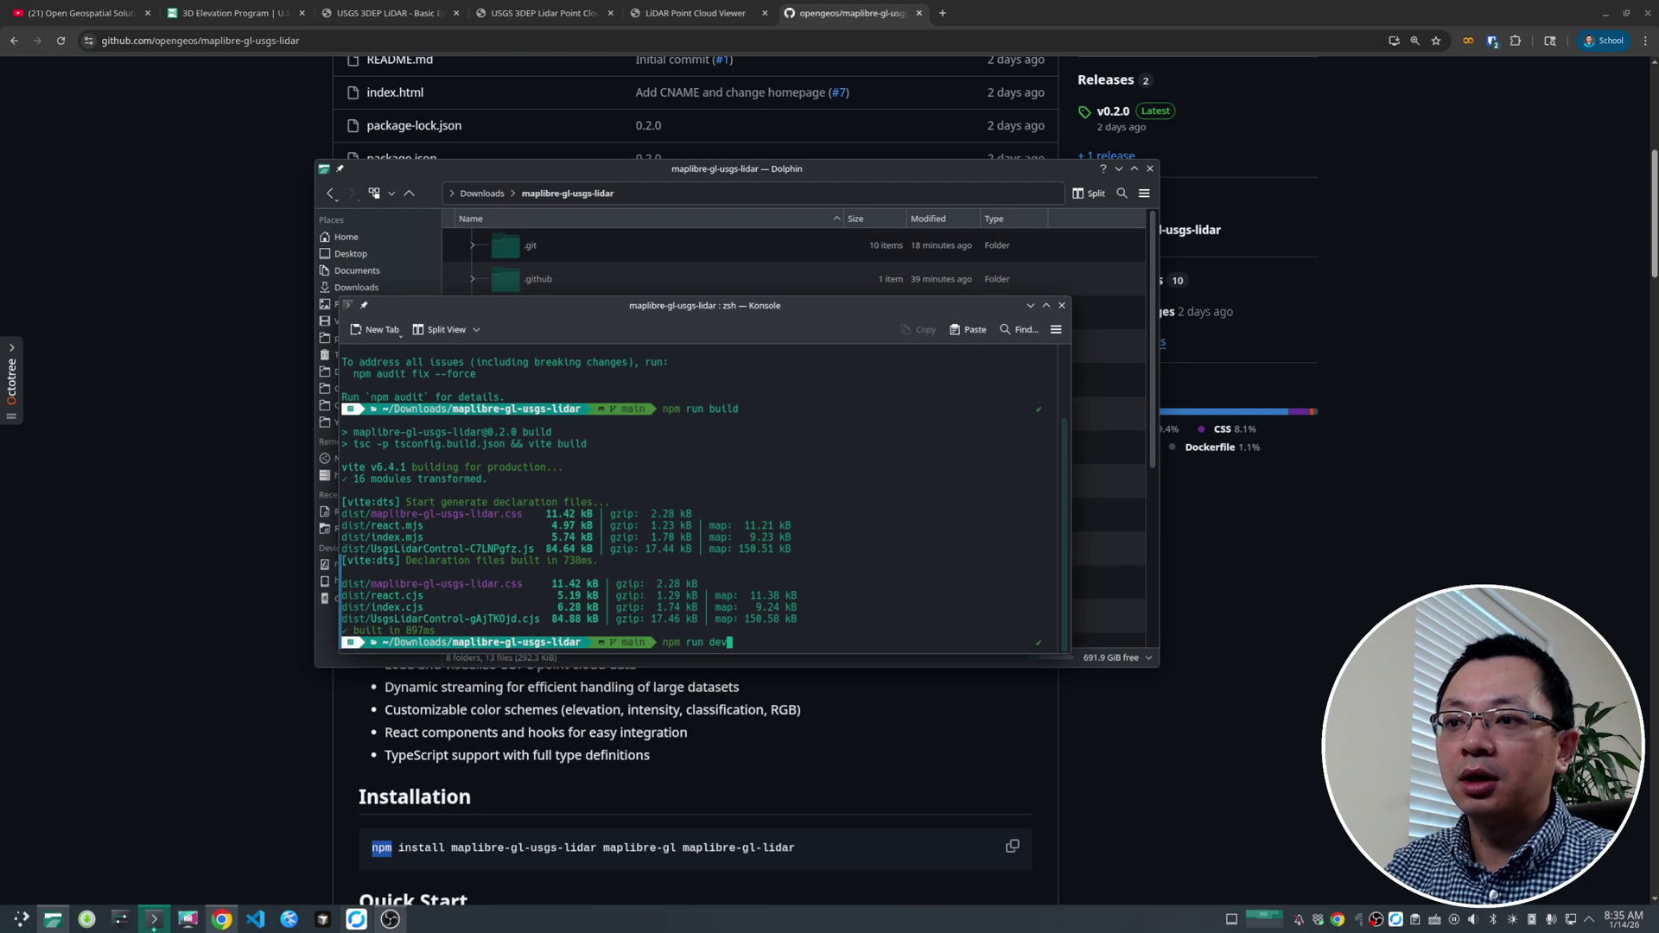
key("Return")
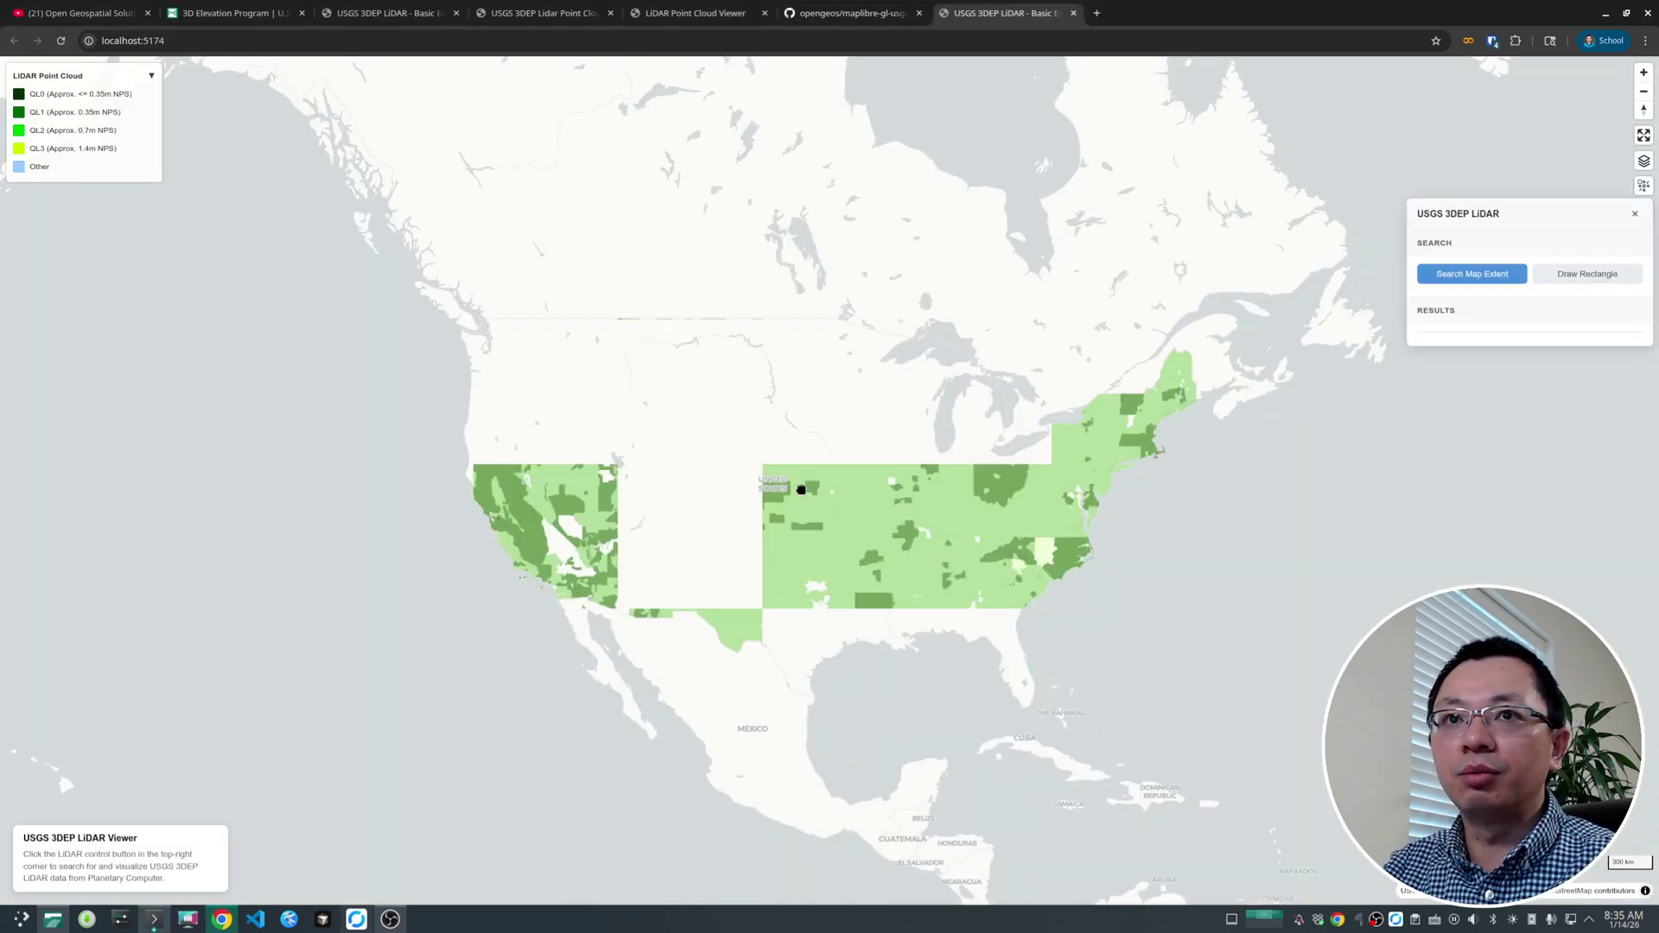
Compare the localhost:5174 viewer with the hosted viewer, then close the localhost tab.
scroll(687, 432, "up", 3)
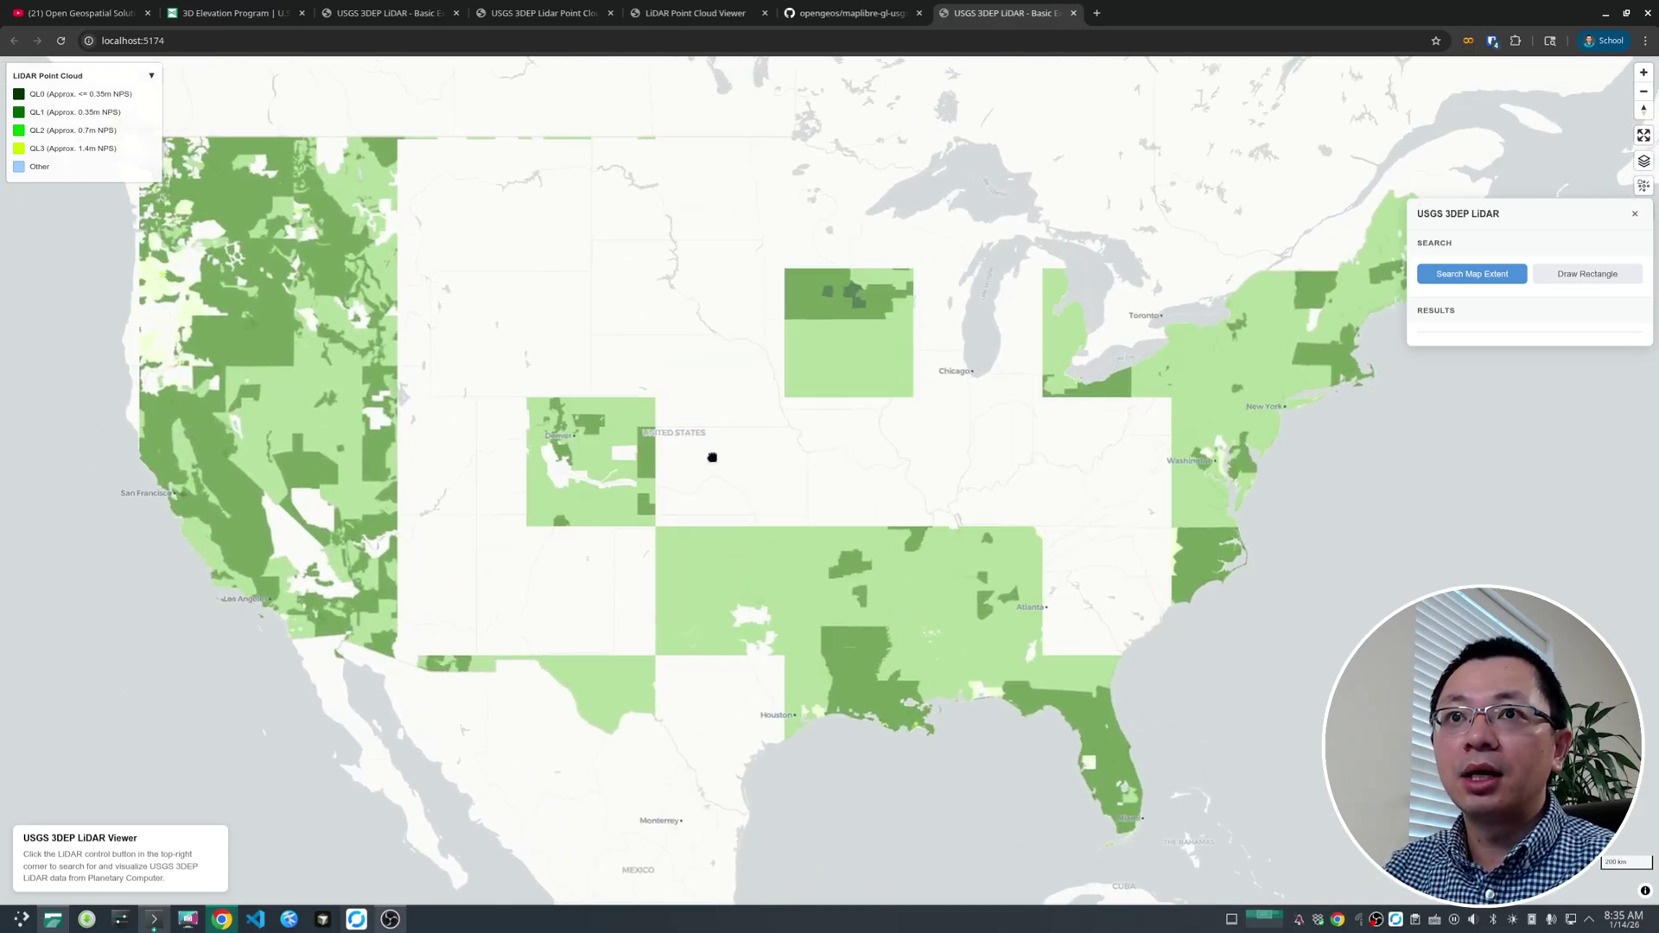
left_click(229, 13)
left_click(329, 14)
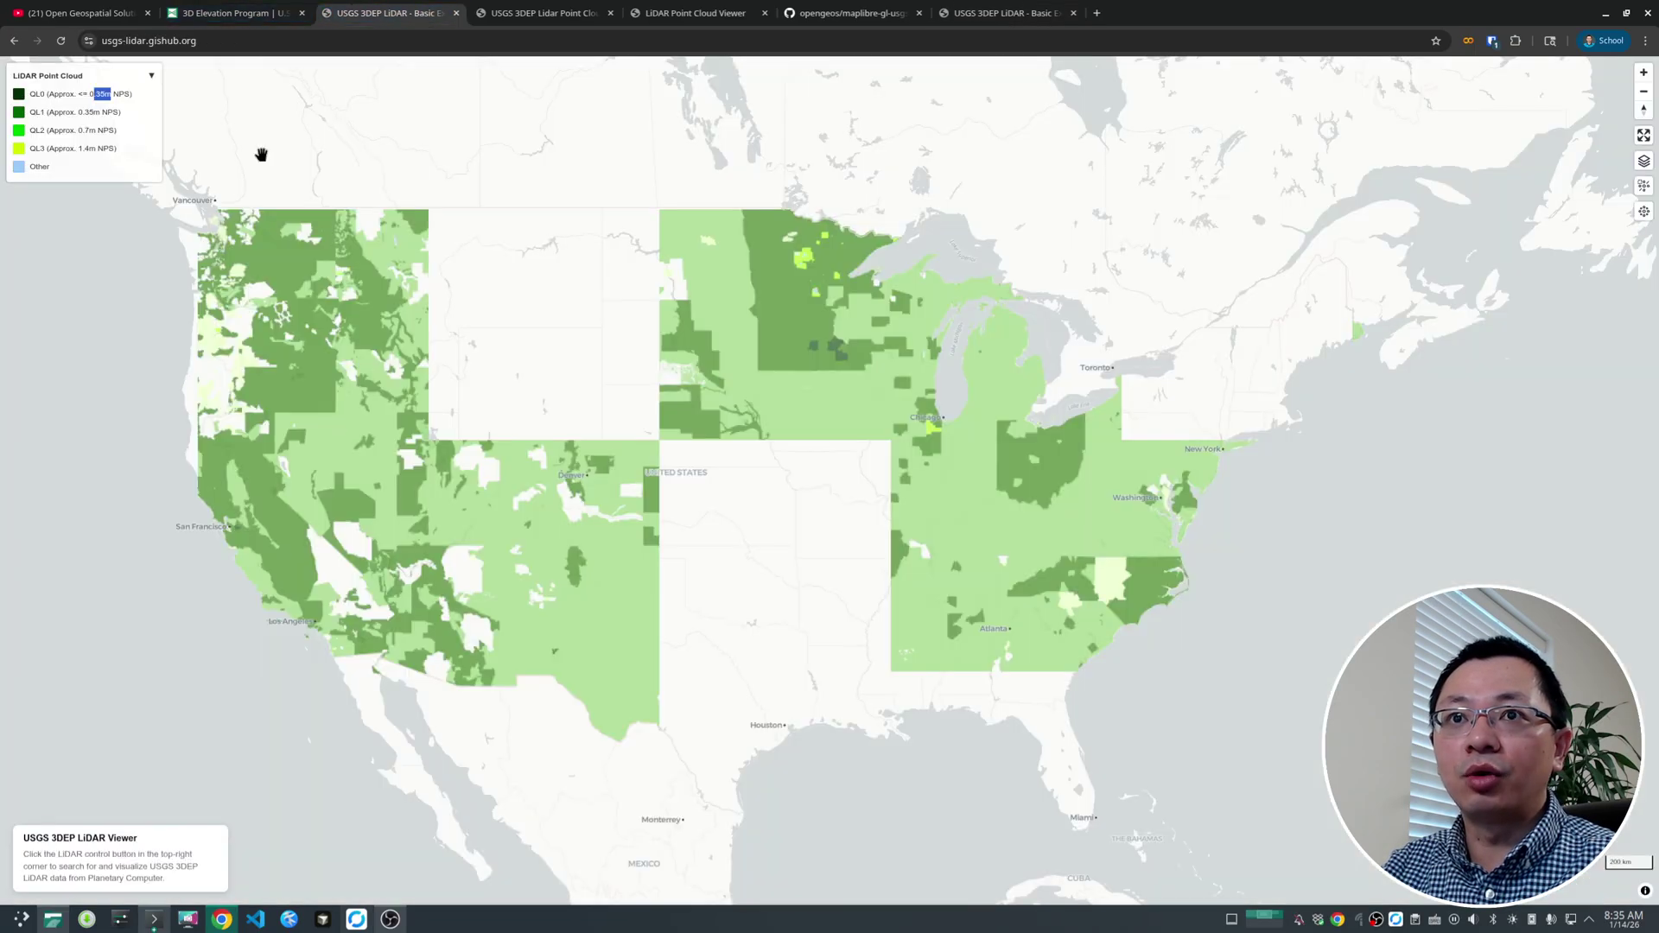
left_click_drag(438, 403, 512, 395)
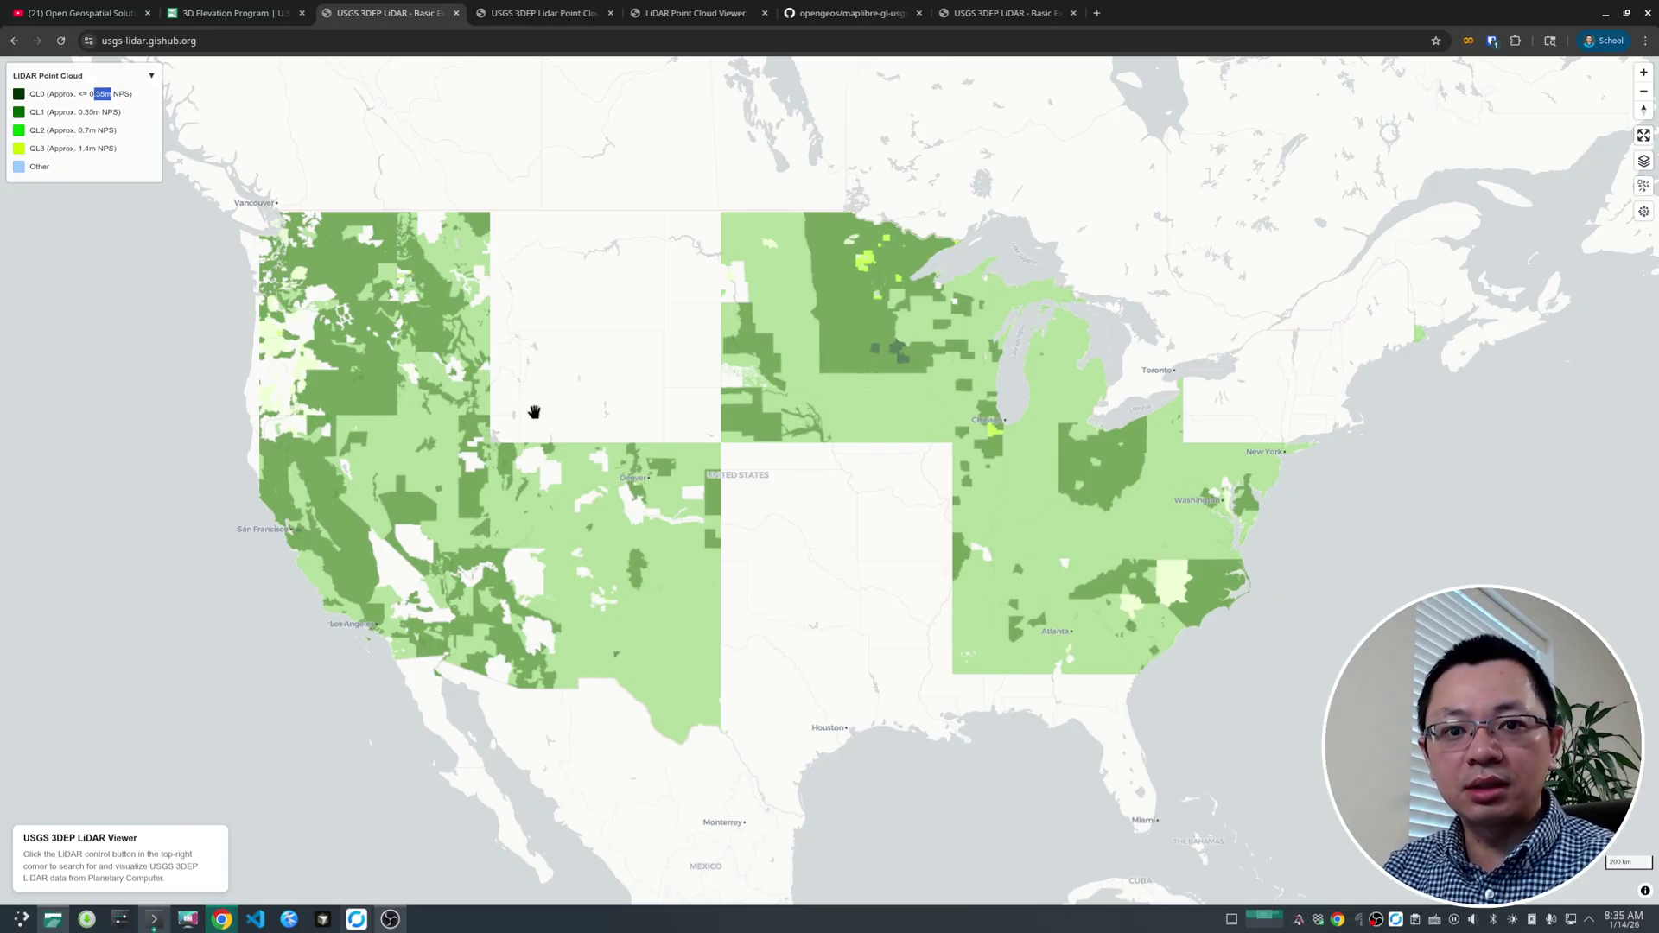
left_click(1011, 13)
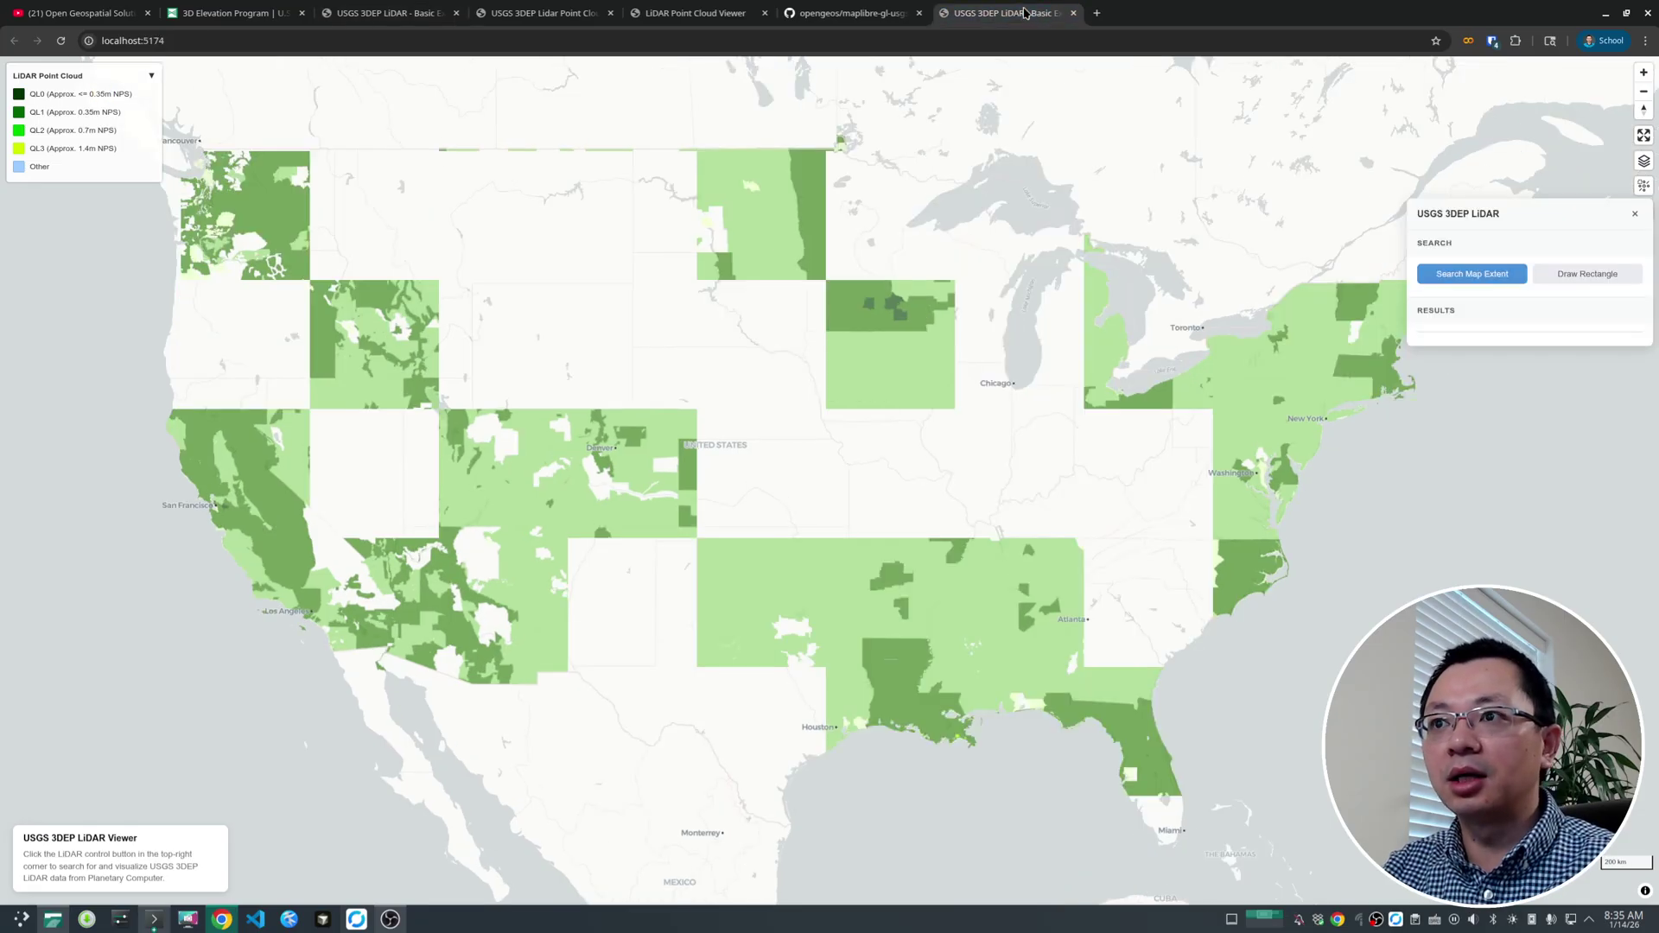
left_click(1073, 13)
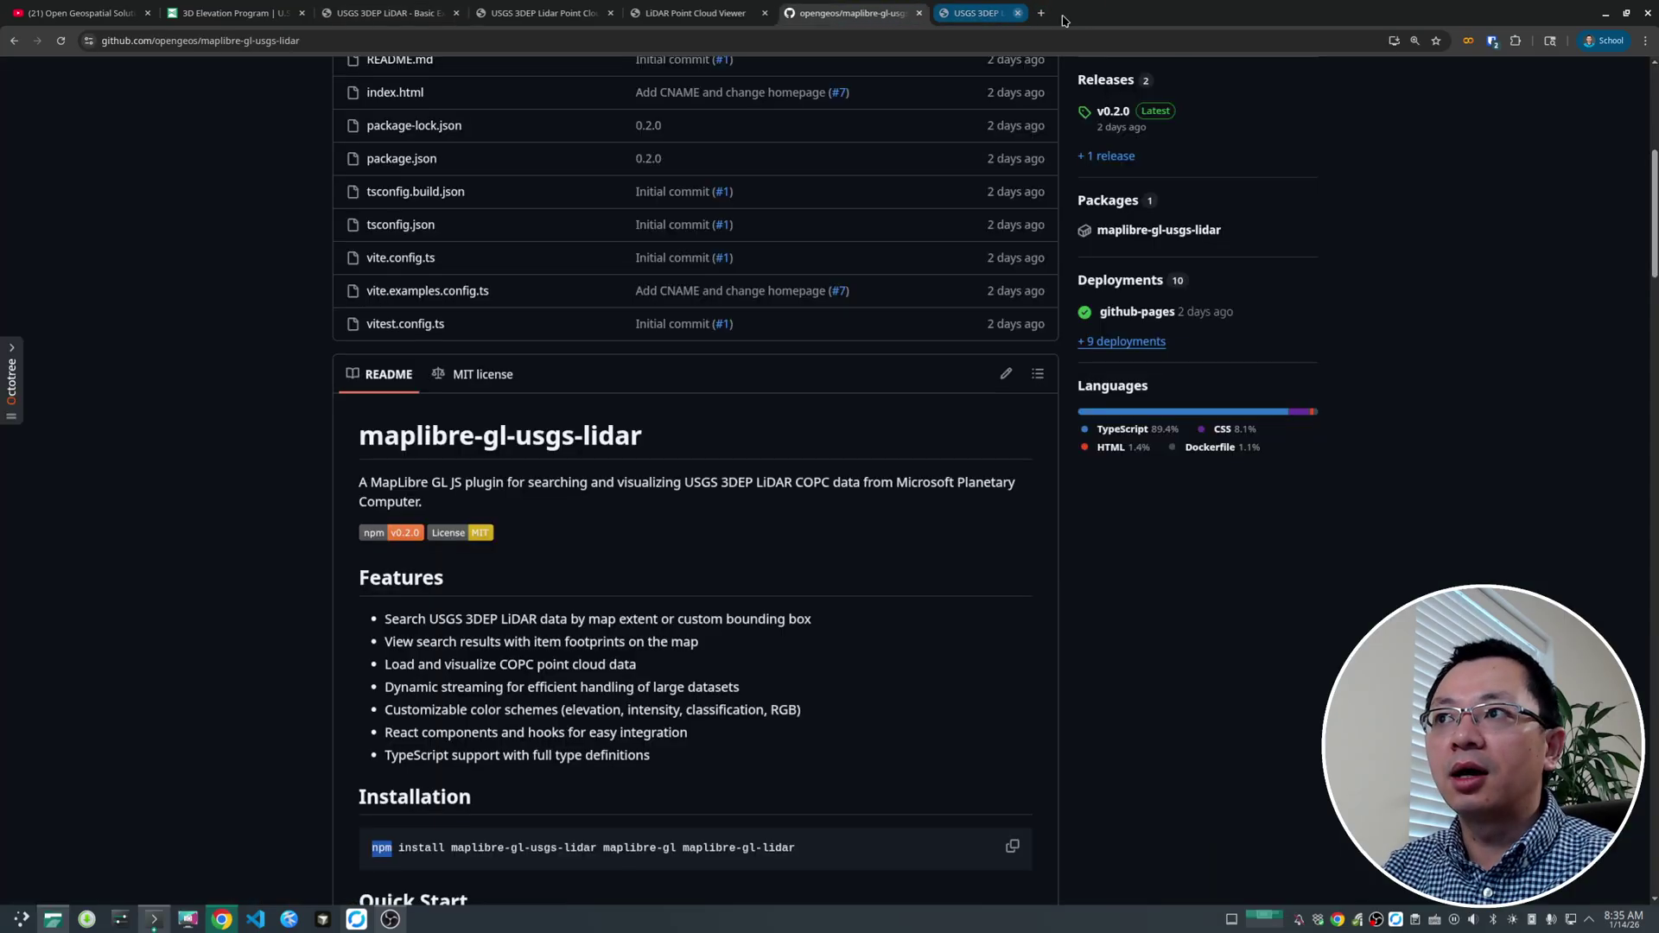
In the hosted viewer, pan toward Denver and toggle the LiDAR Point Cloud legend to show QL0–QL3.
left_click(255, 16)
left_click(373, 18)
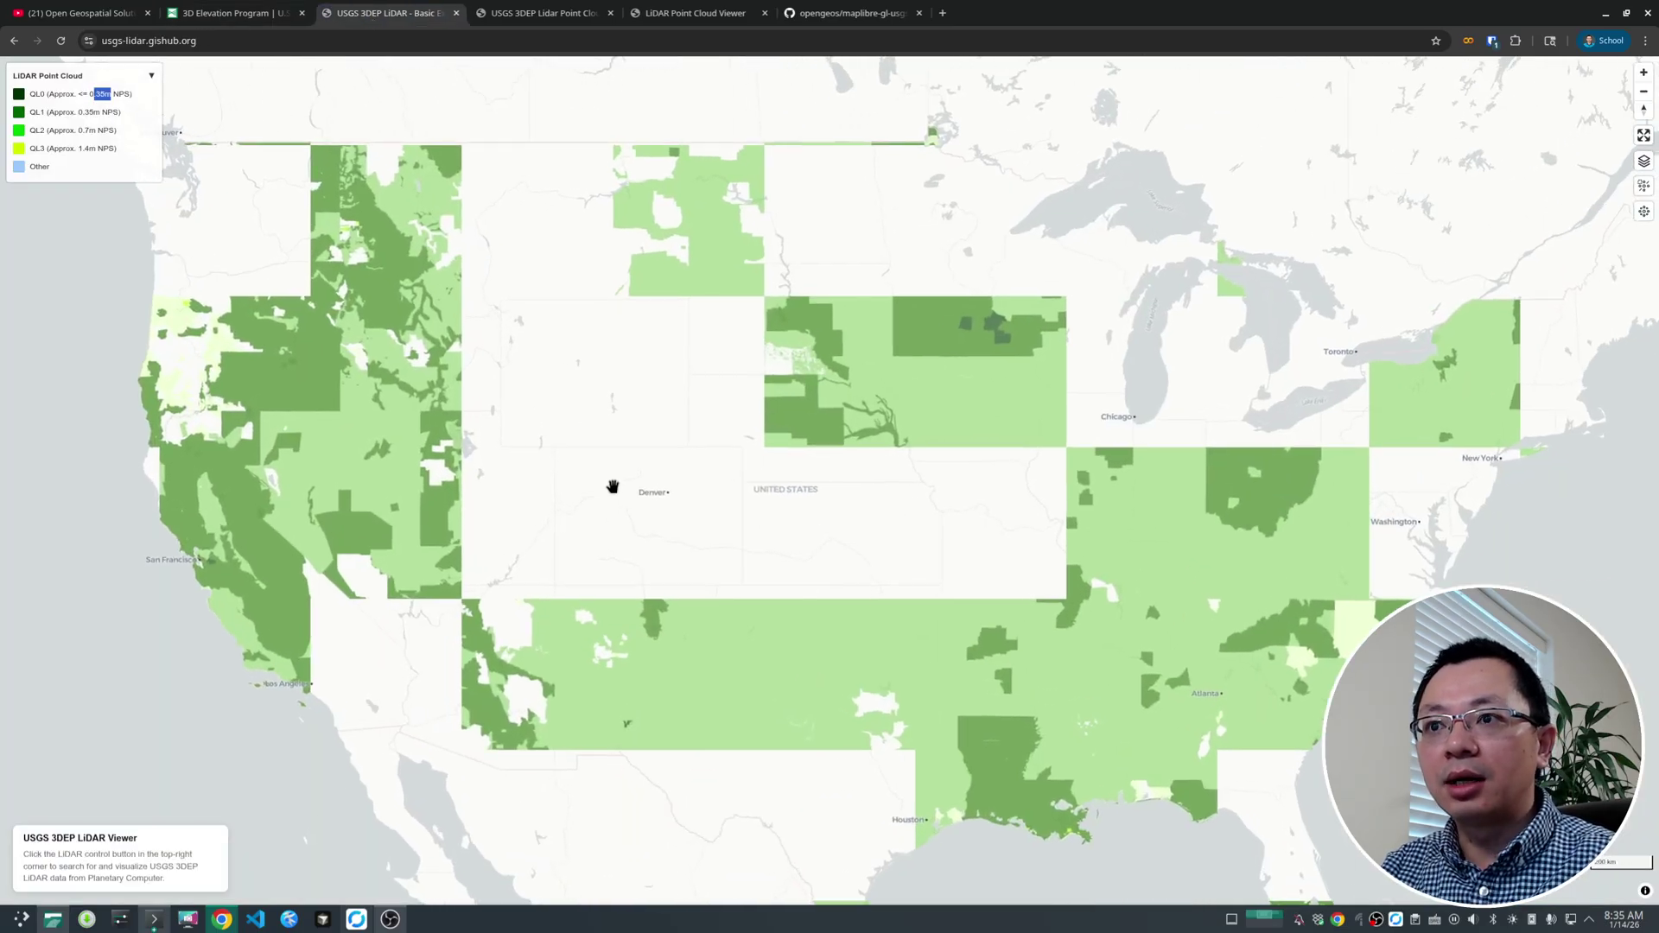
left_click_drag(611, 481, 588, 470)
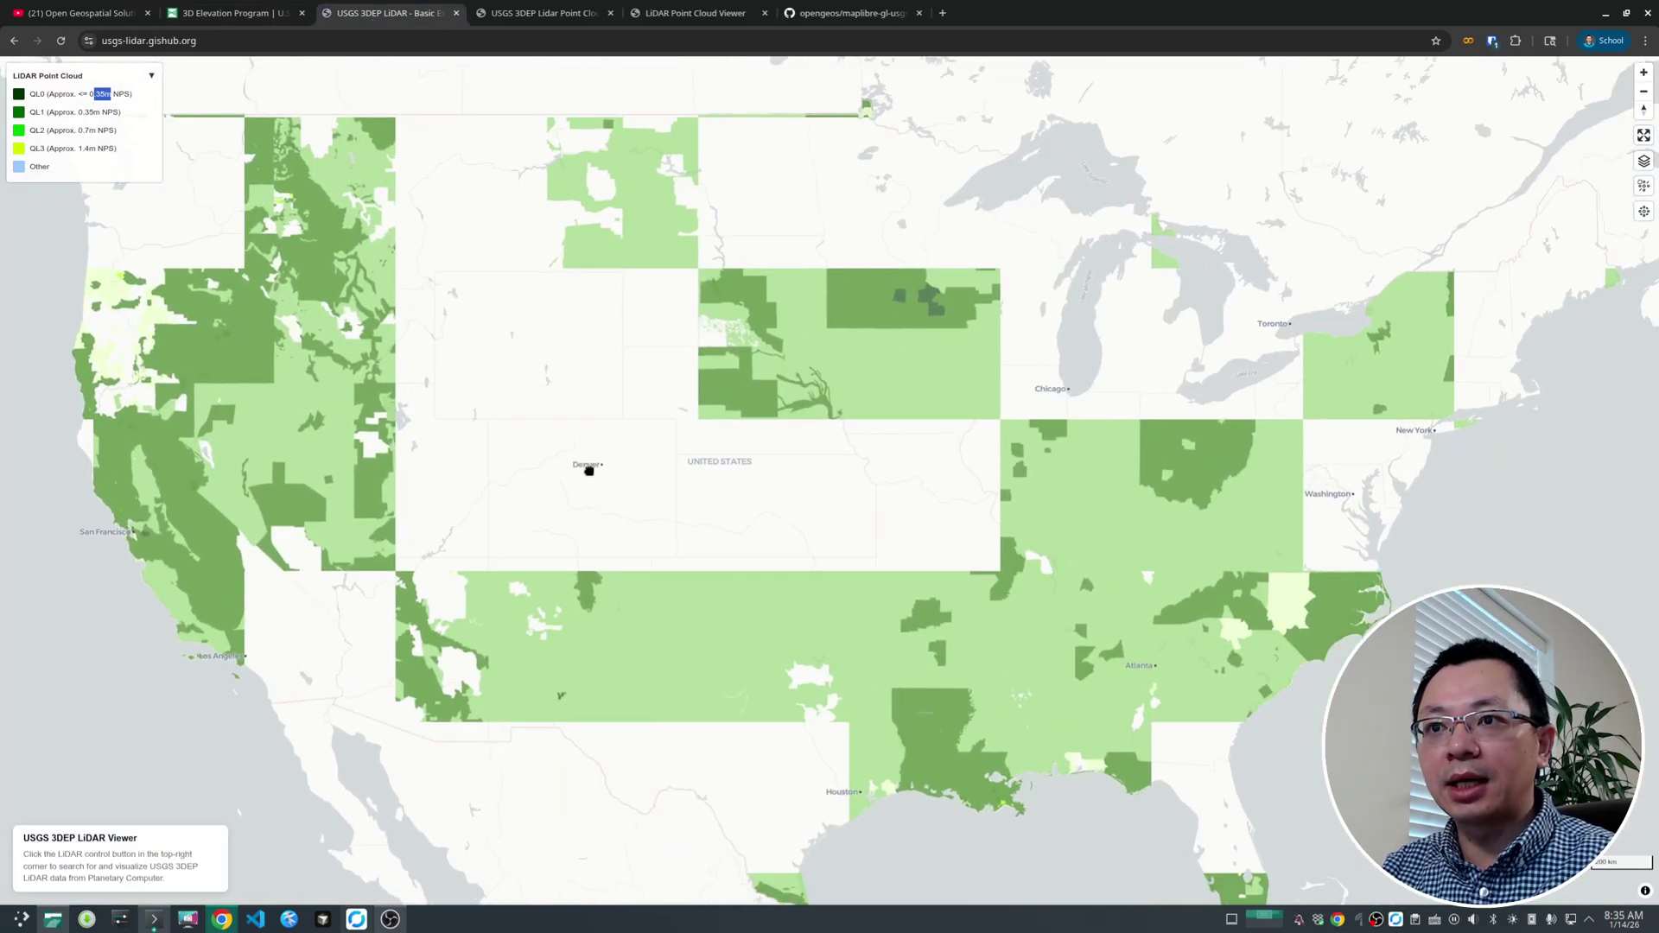
scroll(588, 469, "down", 1)
left_click(153, 77)
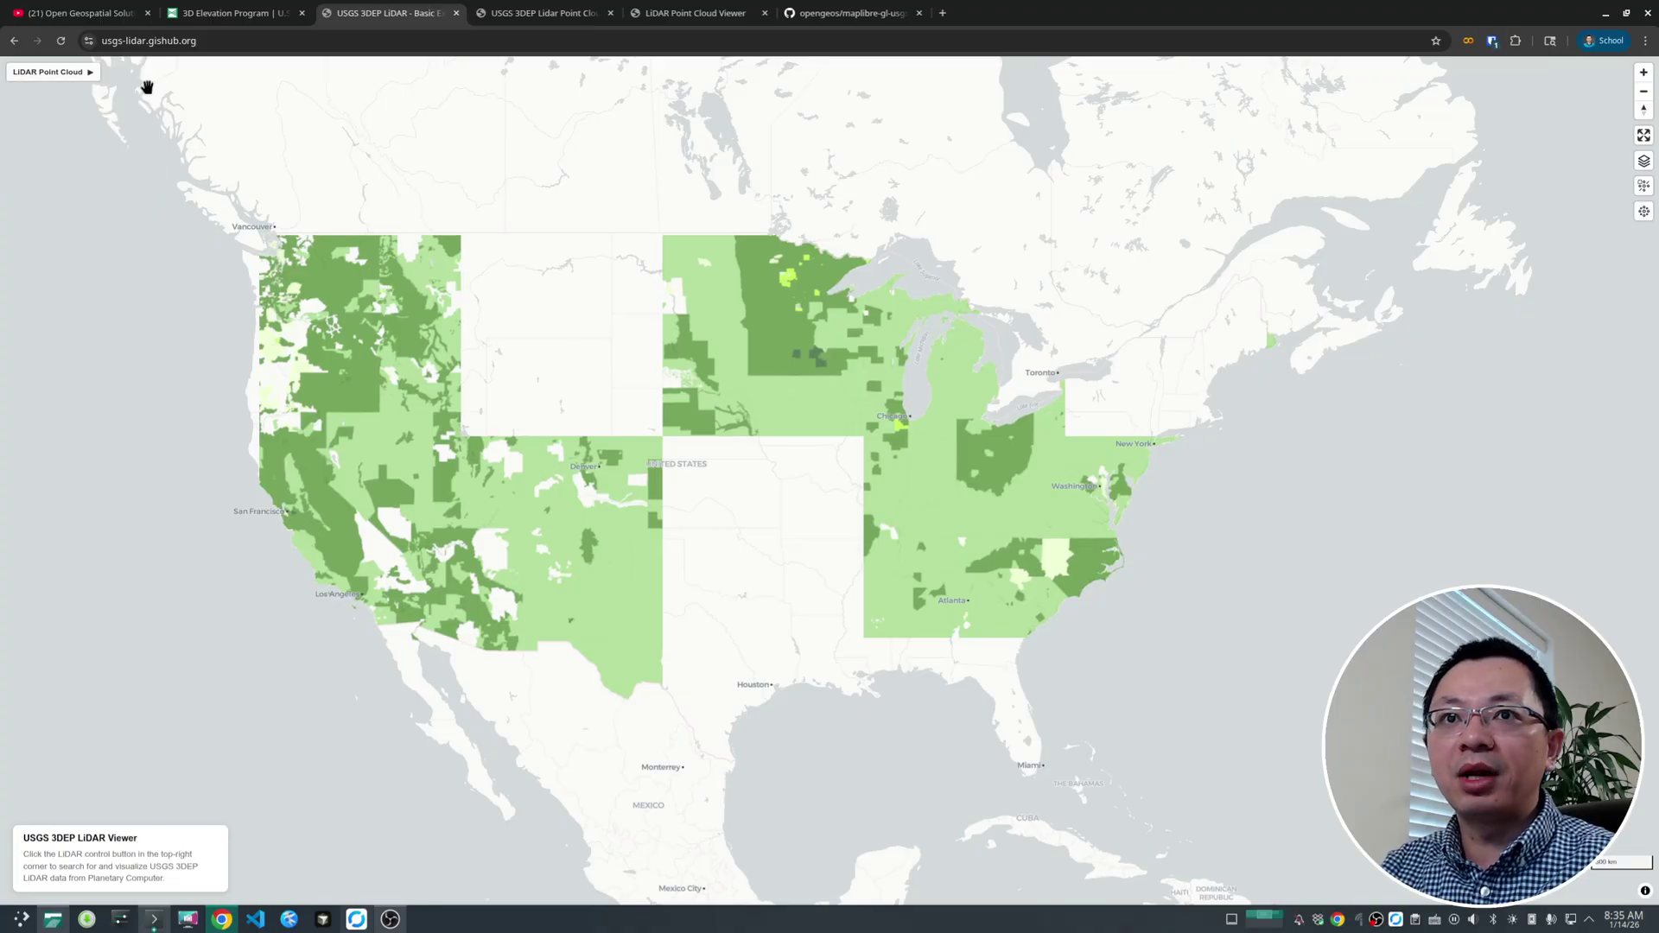
left_click(88, 78)
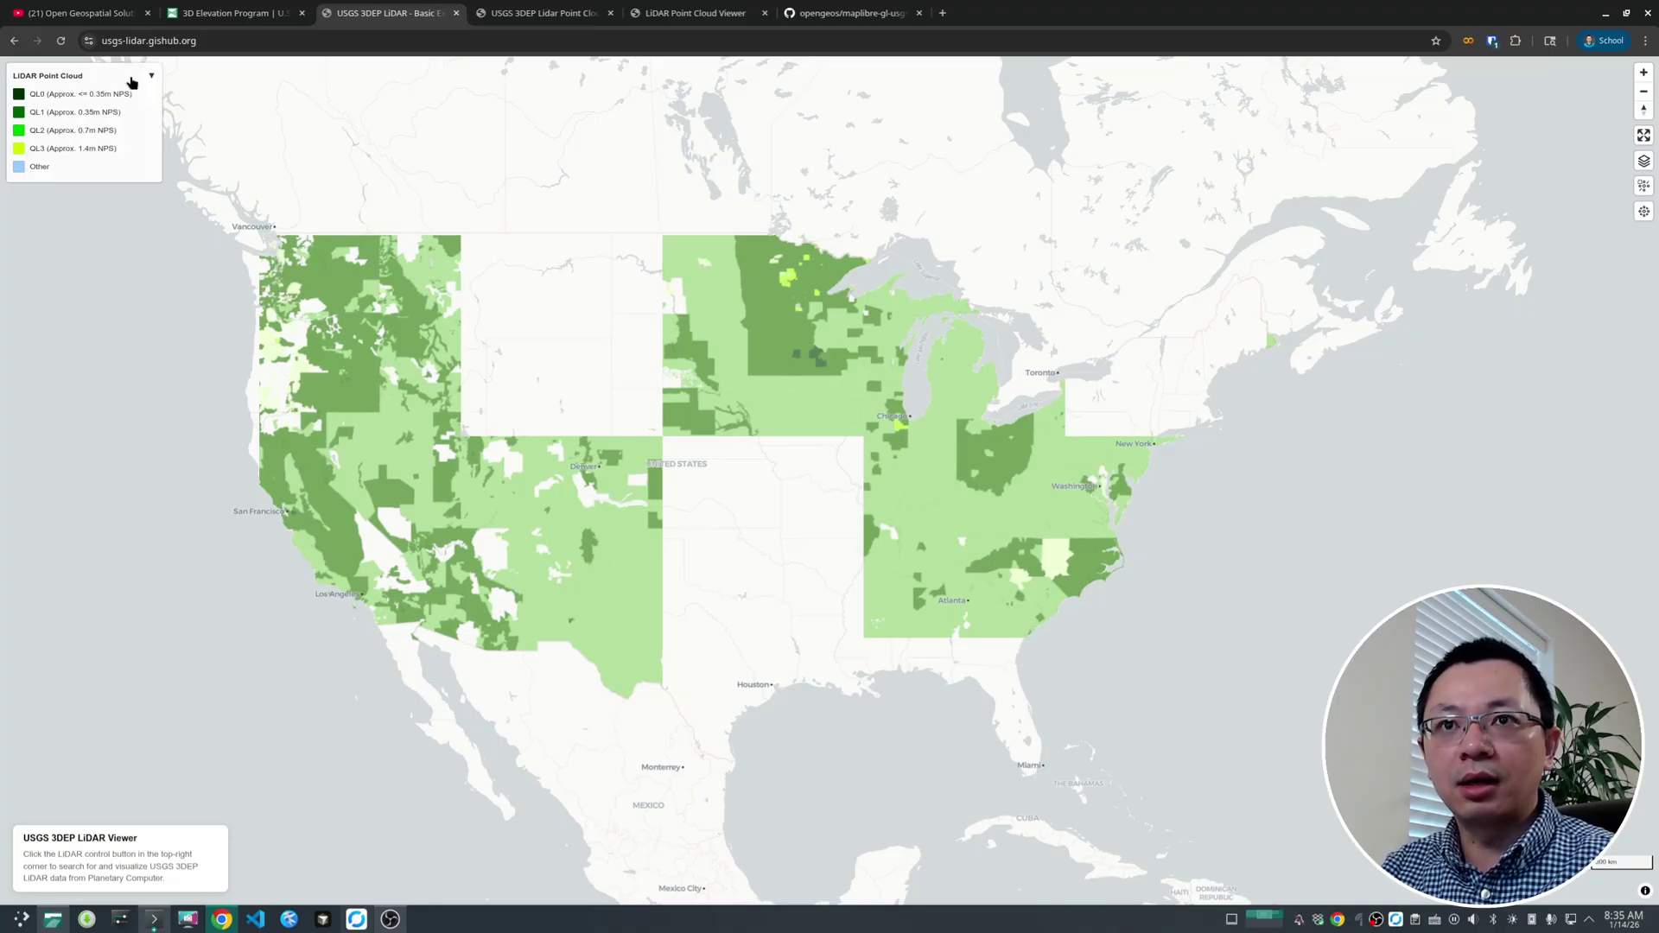
left_click(153, 78)
left_click(90, 72)
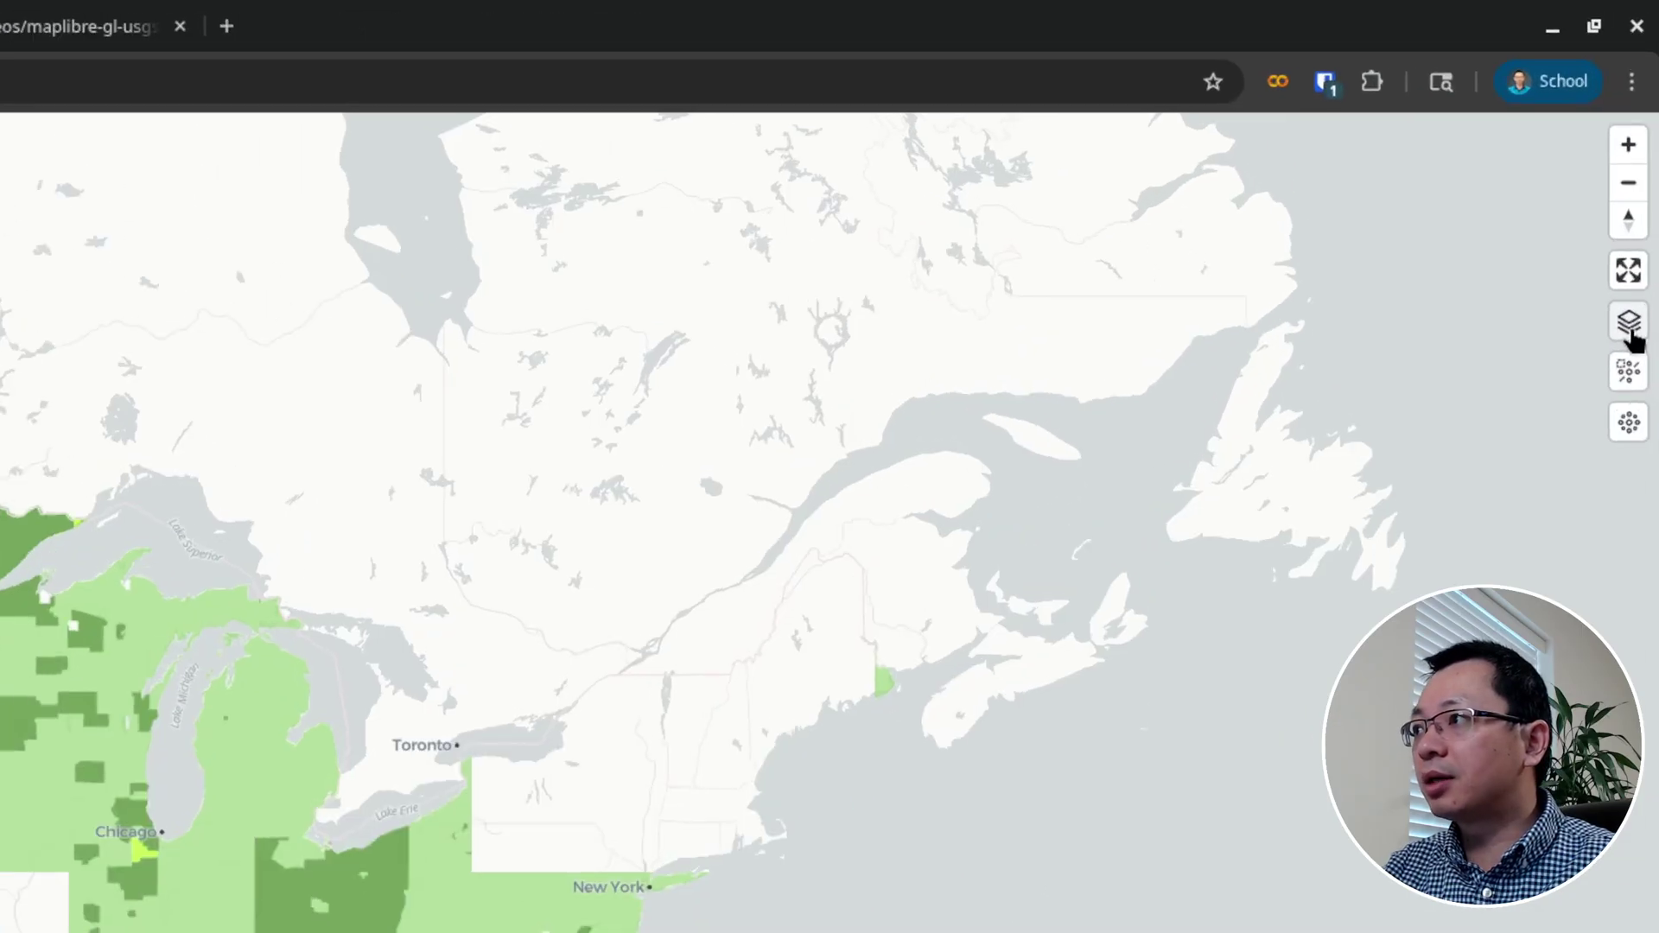
left_click(1645, 167)
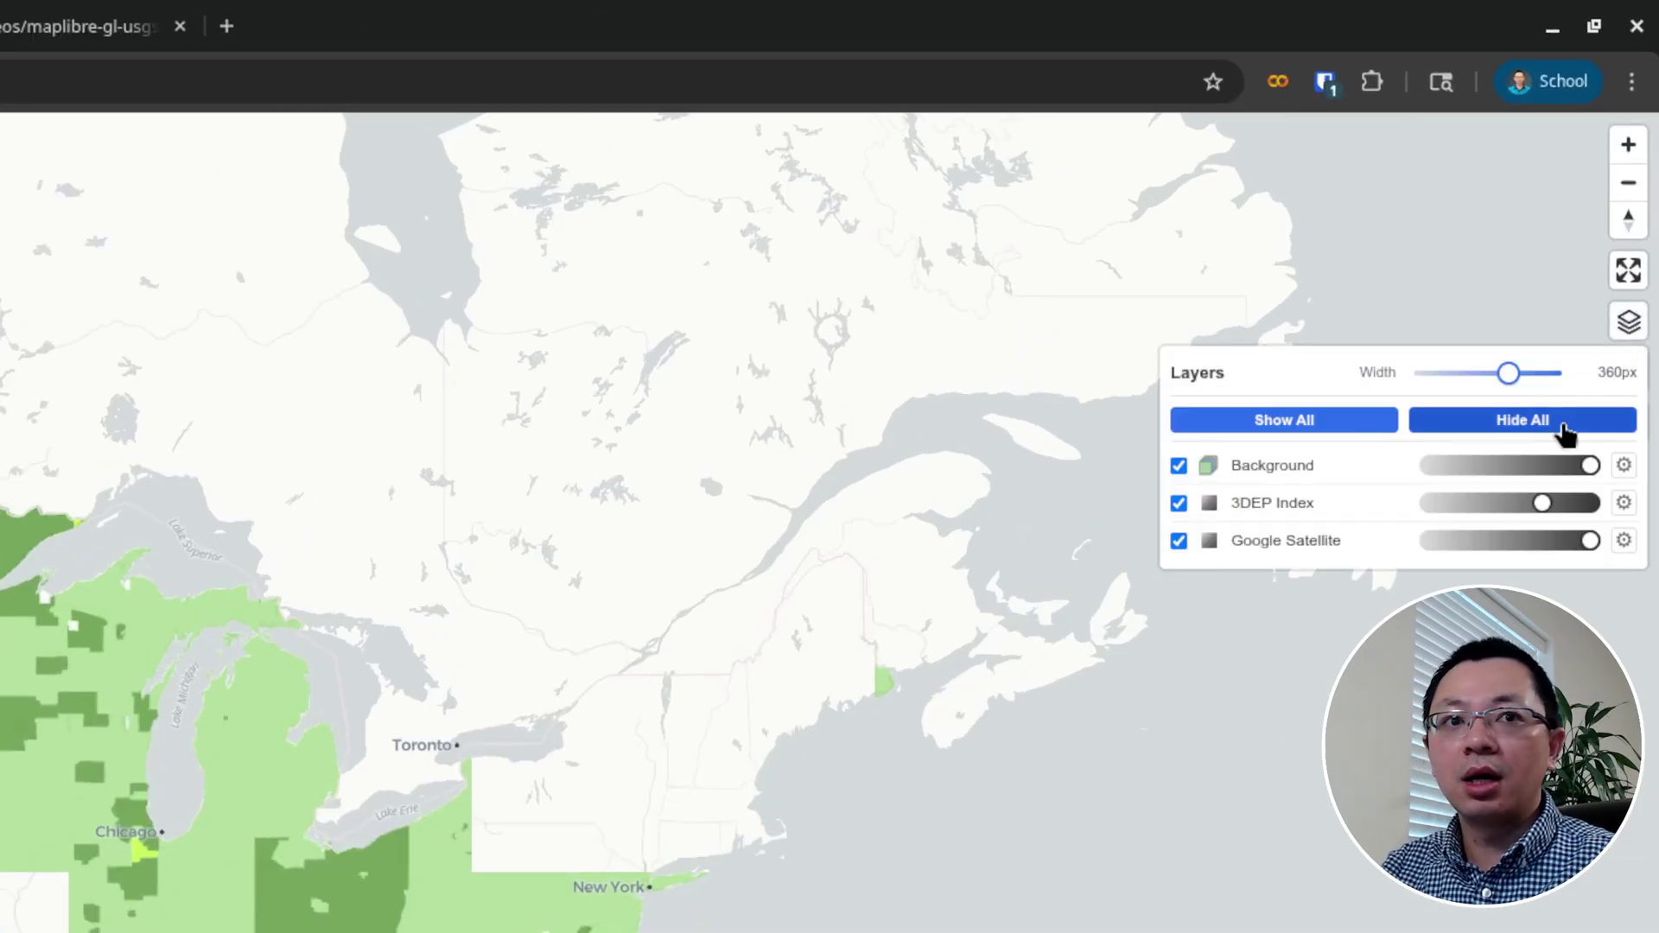
left_click(1511, 407)
left_click(1286, 409)
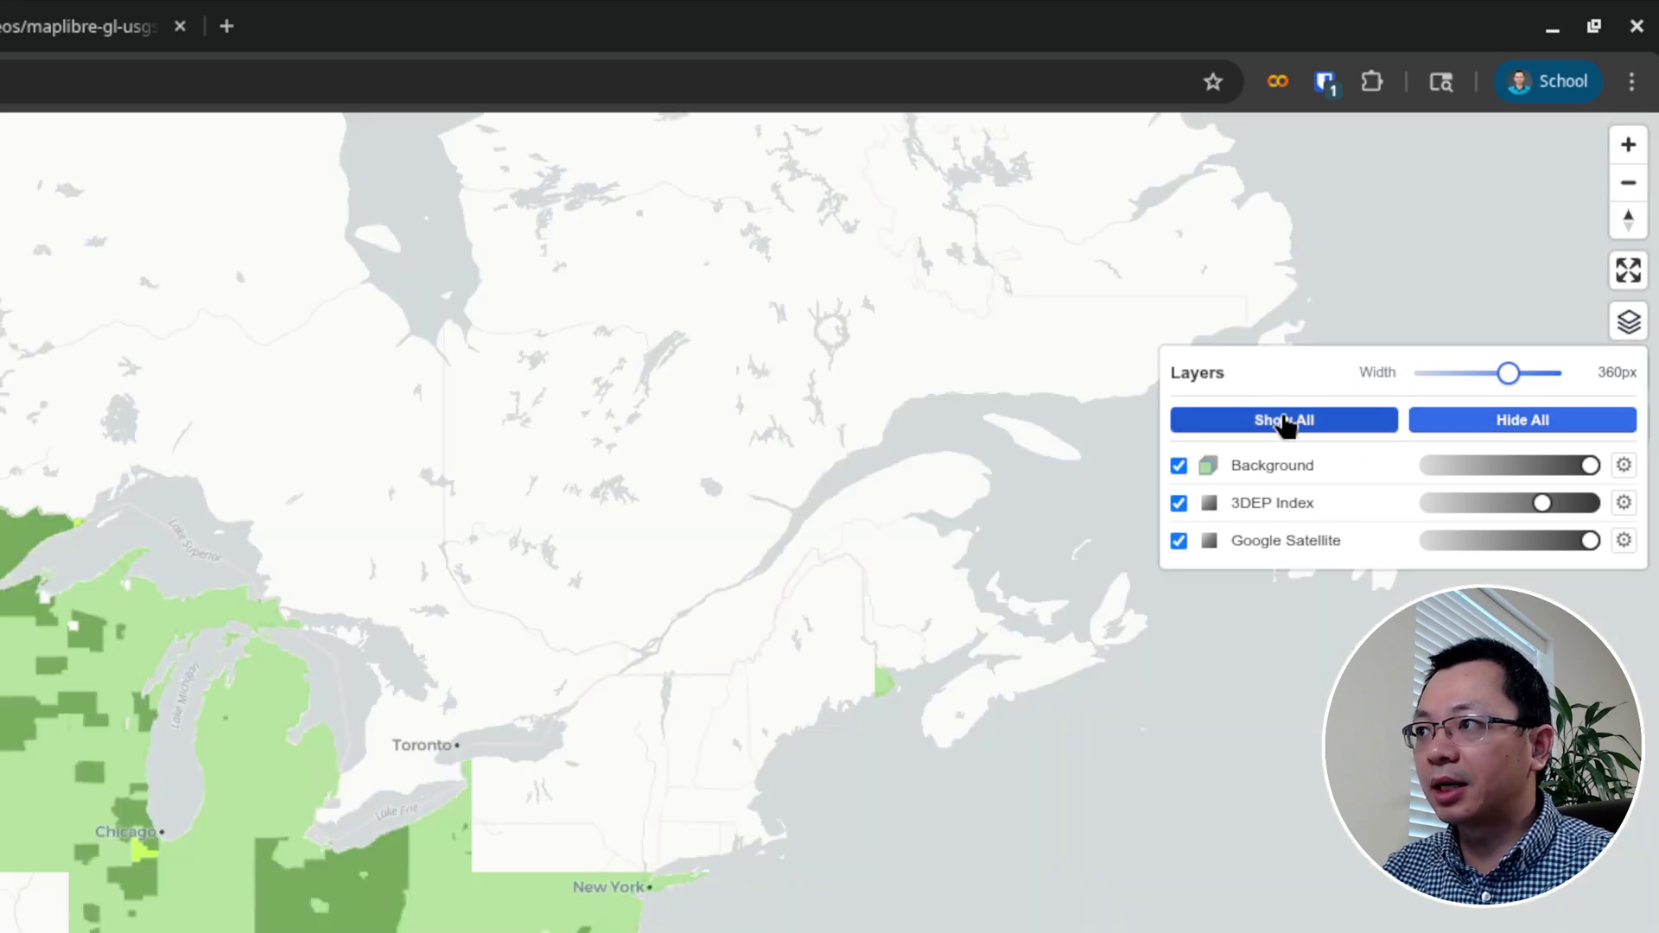
left_click(1544, 423)
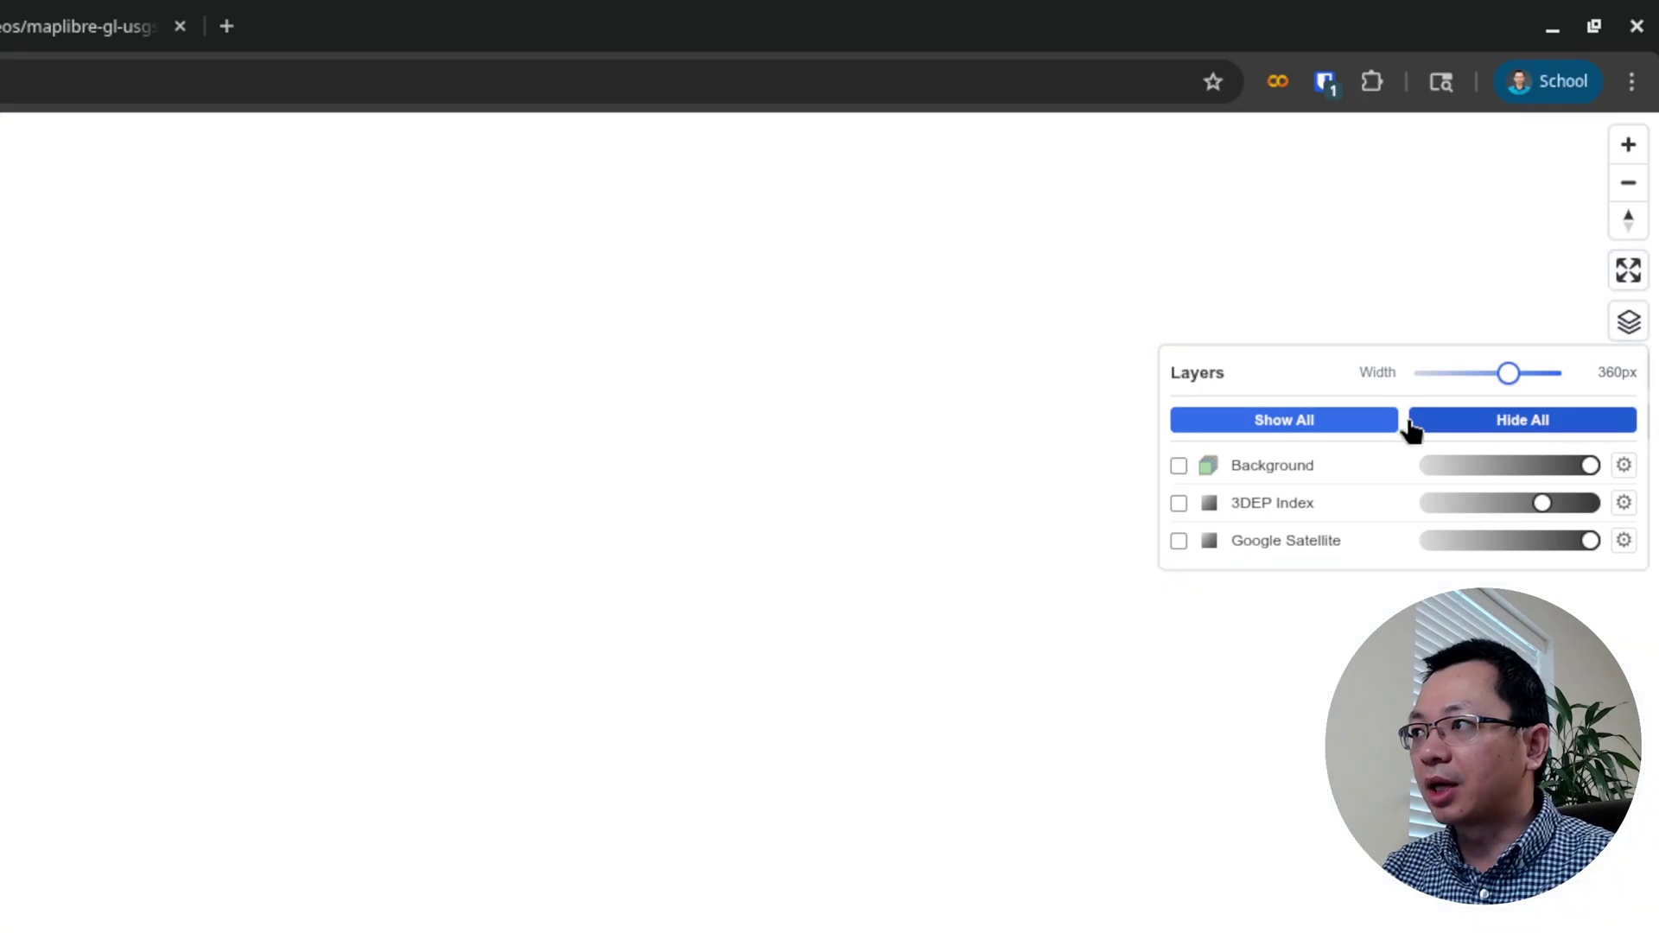
left_click(1324, 416)
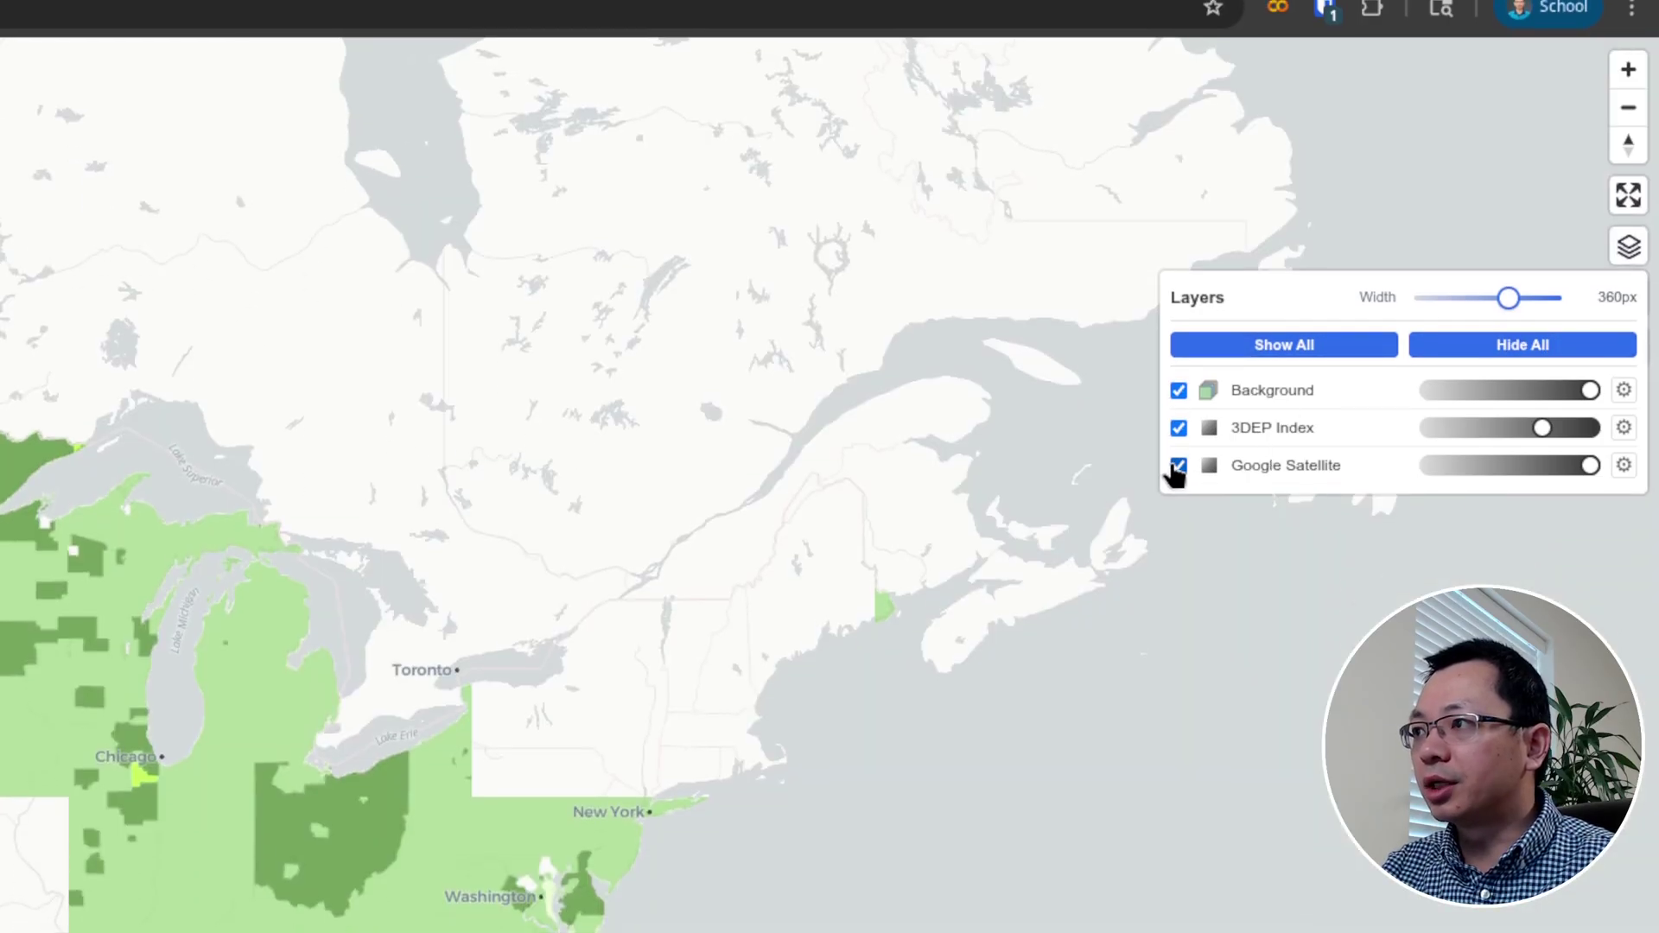
left_click(1178, 542)
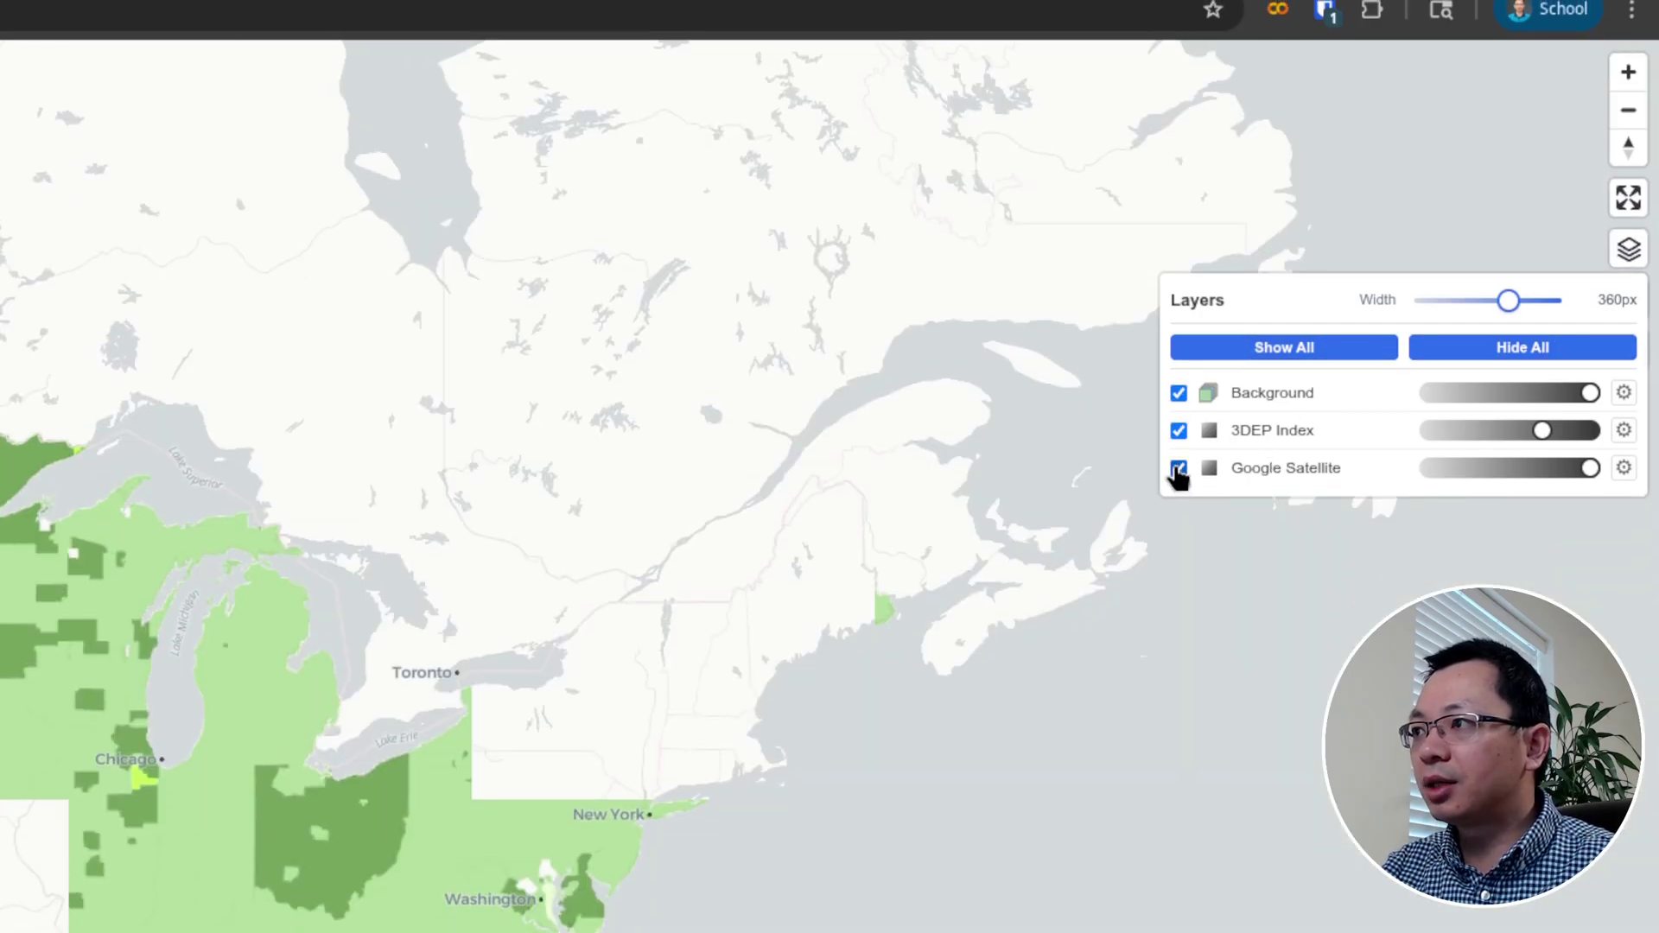
left_click(1179, 431)
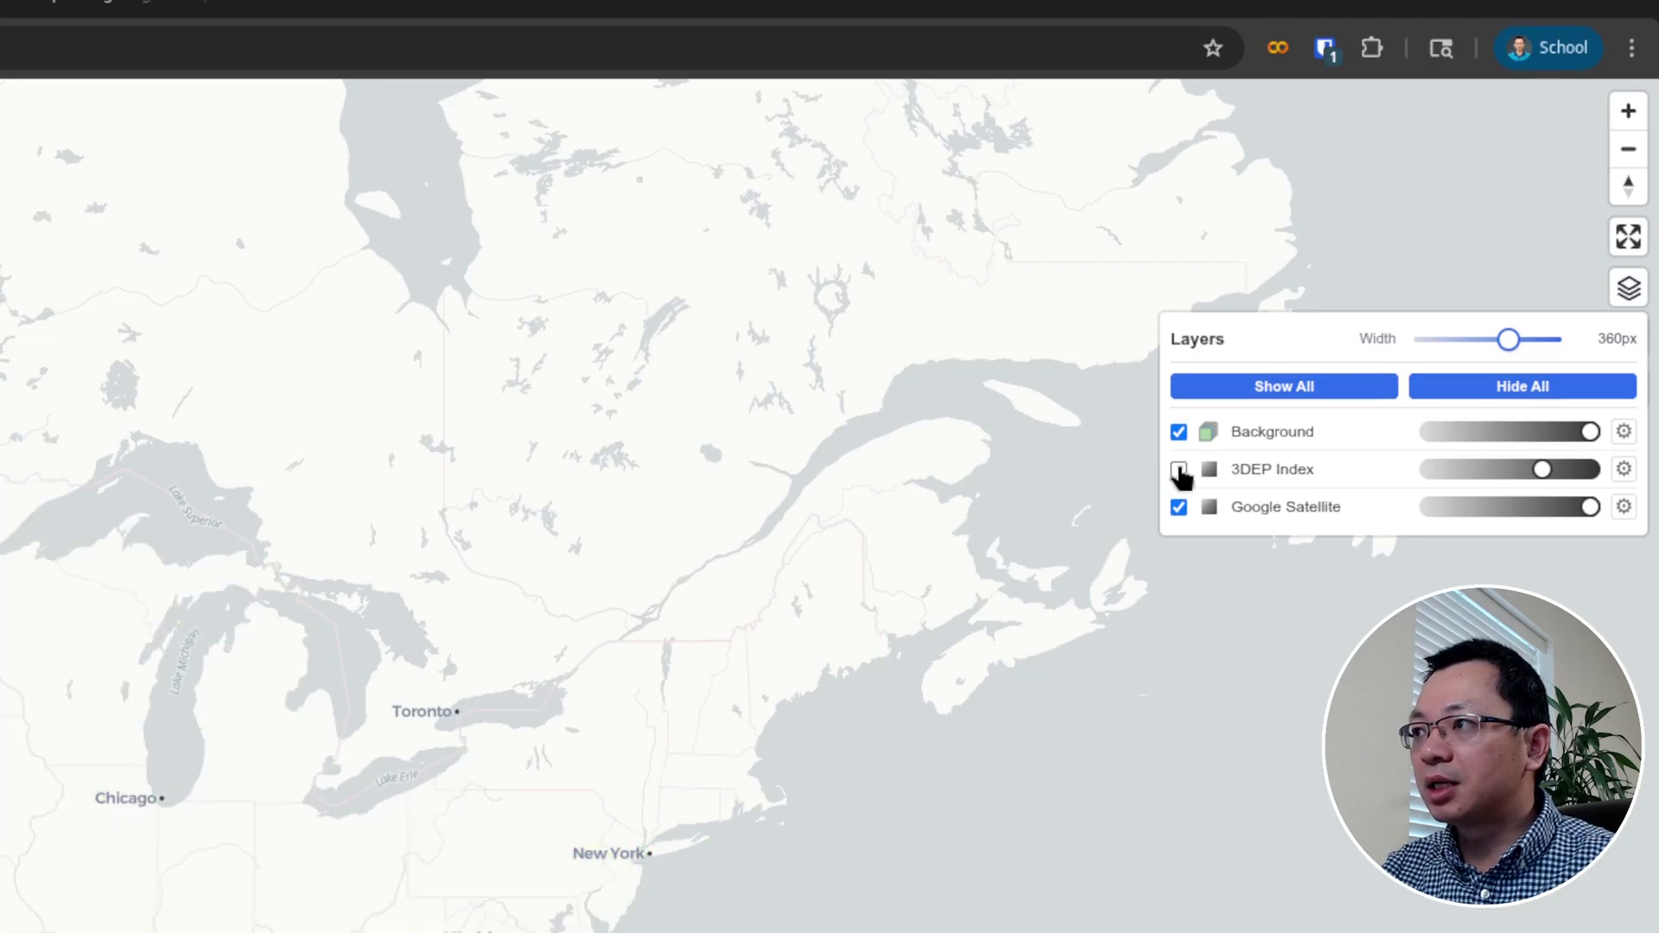
left_click(1179, 469)
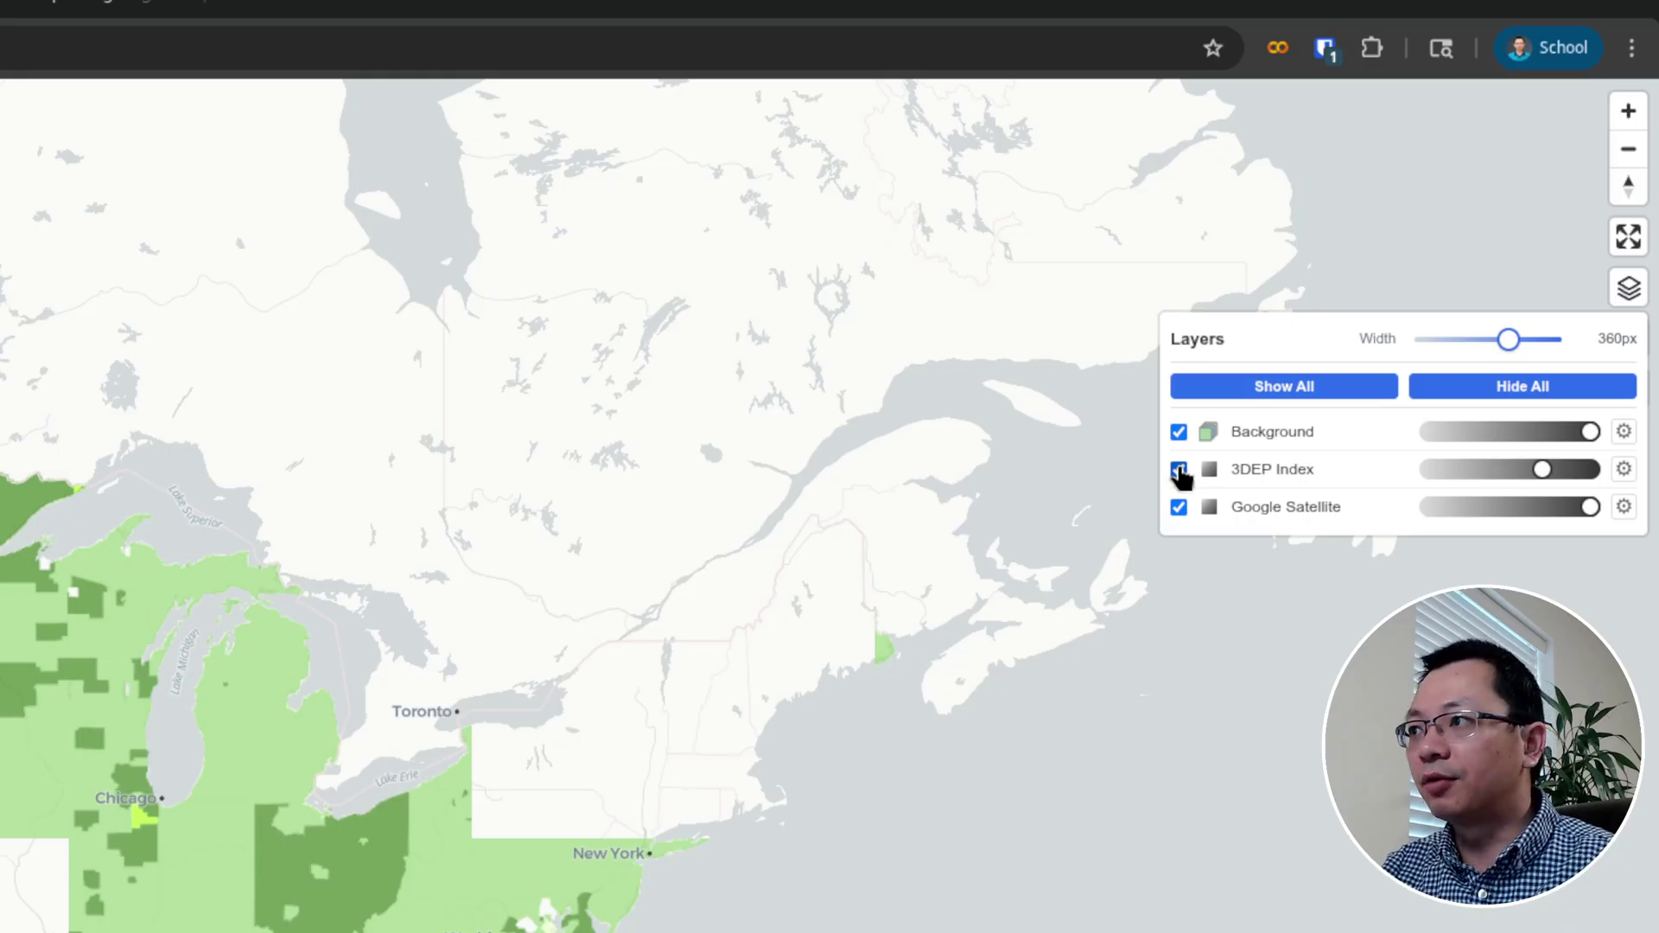
mouse_move(1542, 469)
left_mouse_down()
mouse_move(1433, 471)
mouse_move(1581, 470)
mouse_move(1525, 471)
mouse_move(1543, 470)
left_mouse_up()
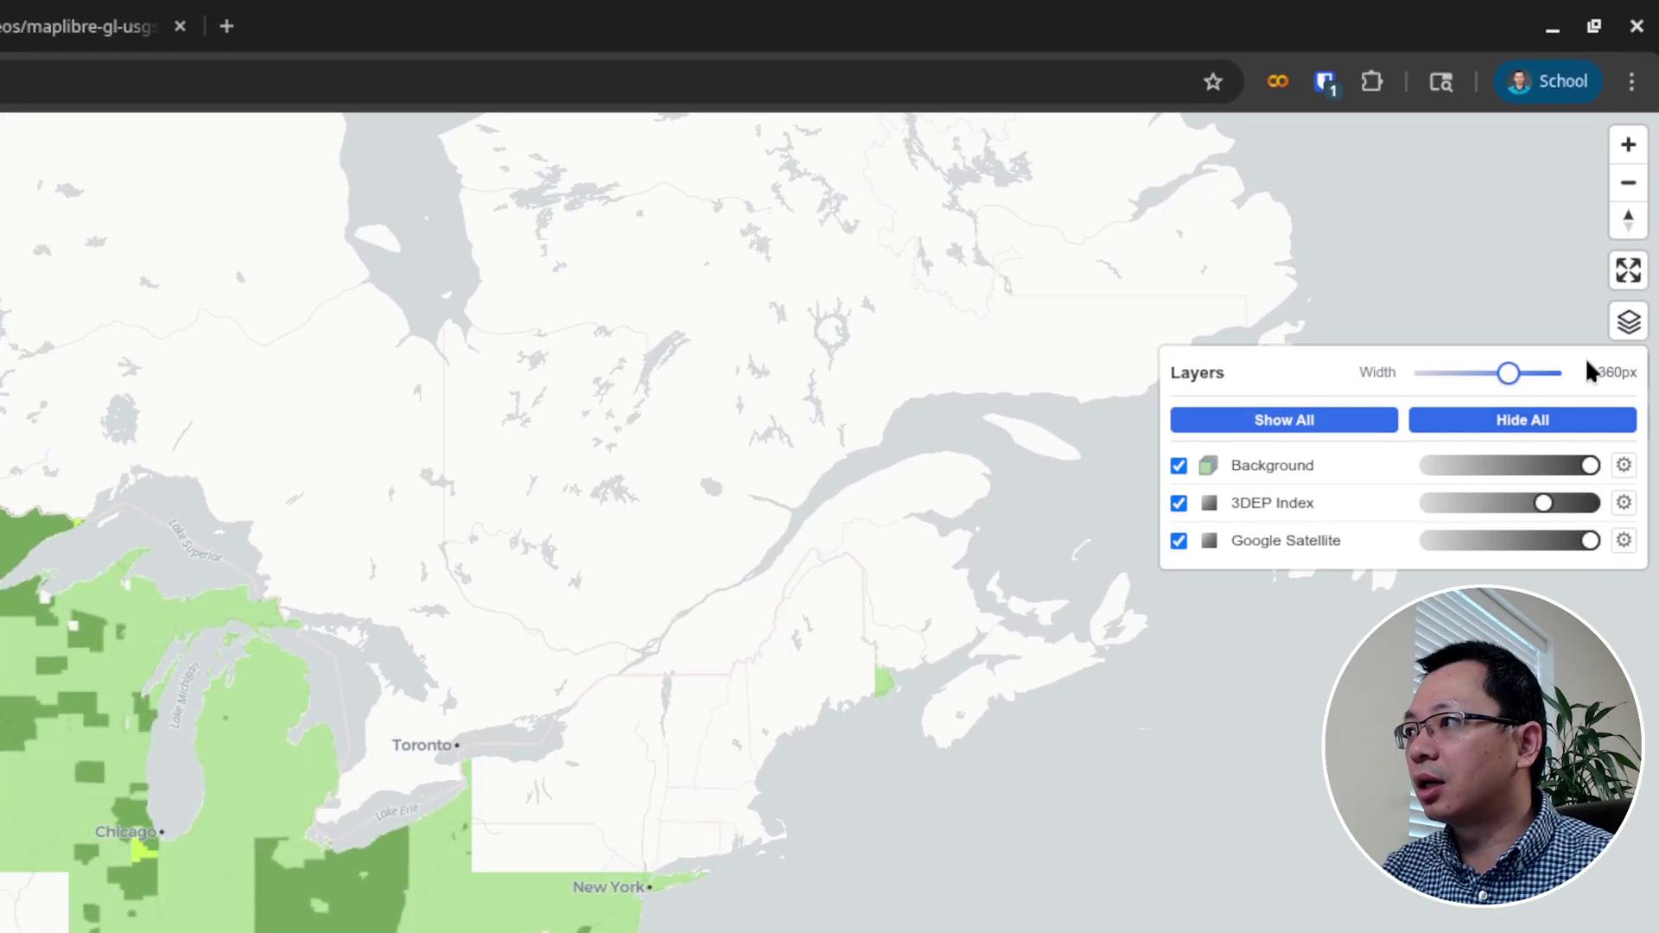
mouse_move(1507, 372)
left_mouse_down()
mouse_move(1460, 373)
mouse_move(1547, 373)
mouse_move(1511, 372)
left_mouse_up()
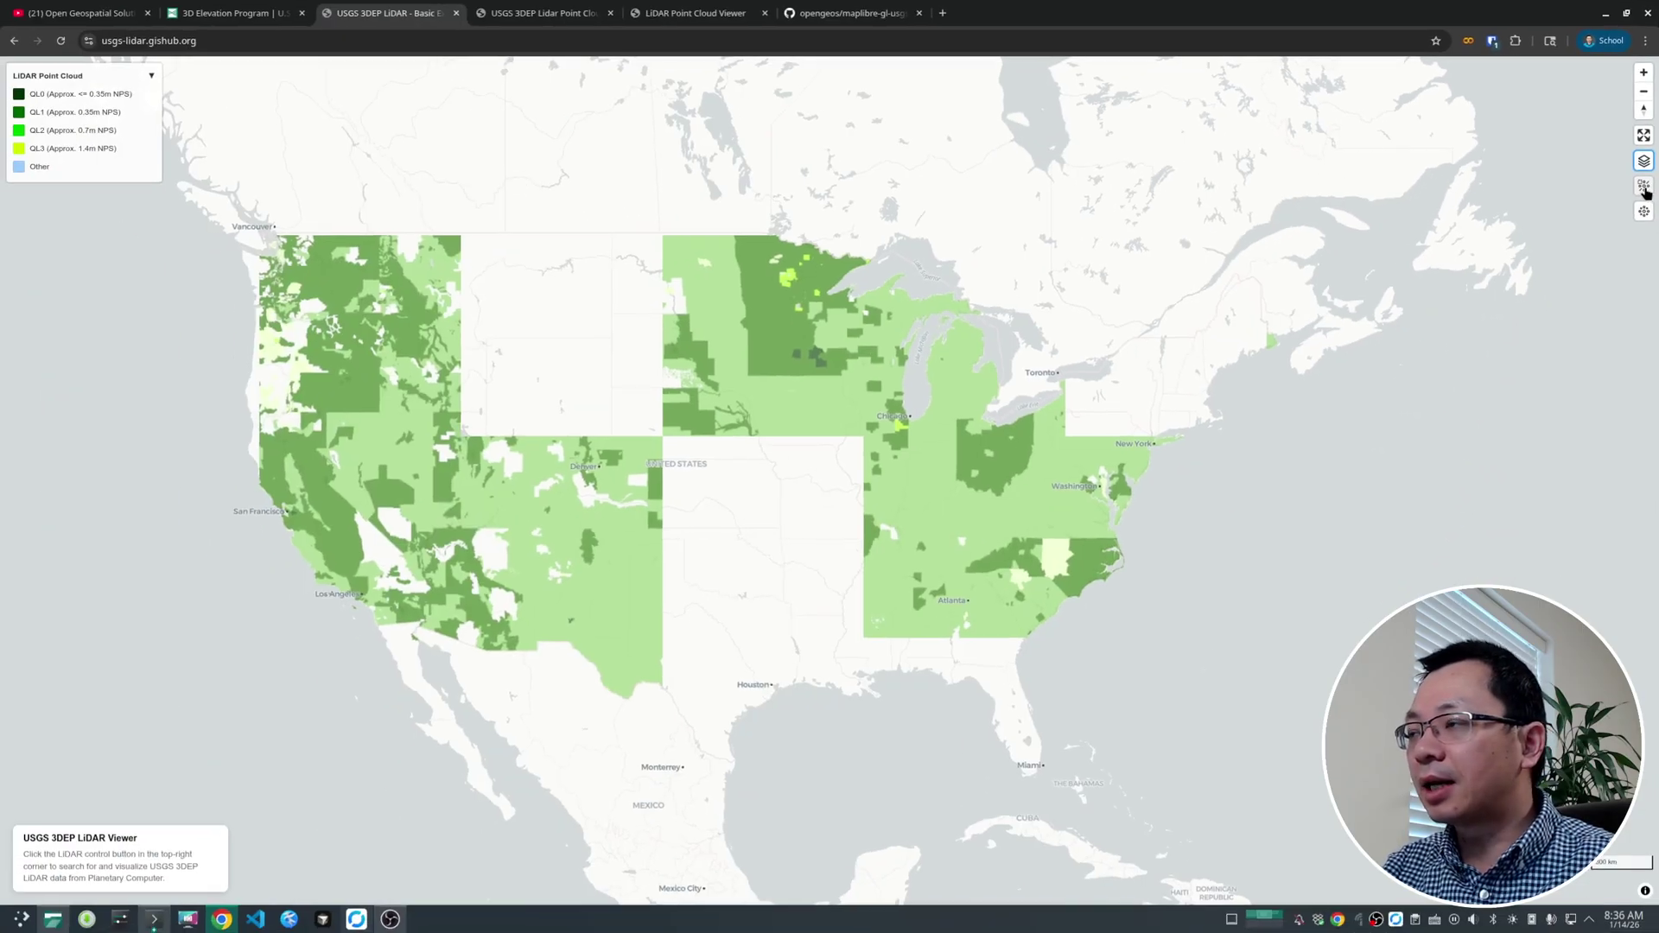
Open the LiDAR search panel and zoom the map in toward Chicago.
left_click(1643, 188)
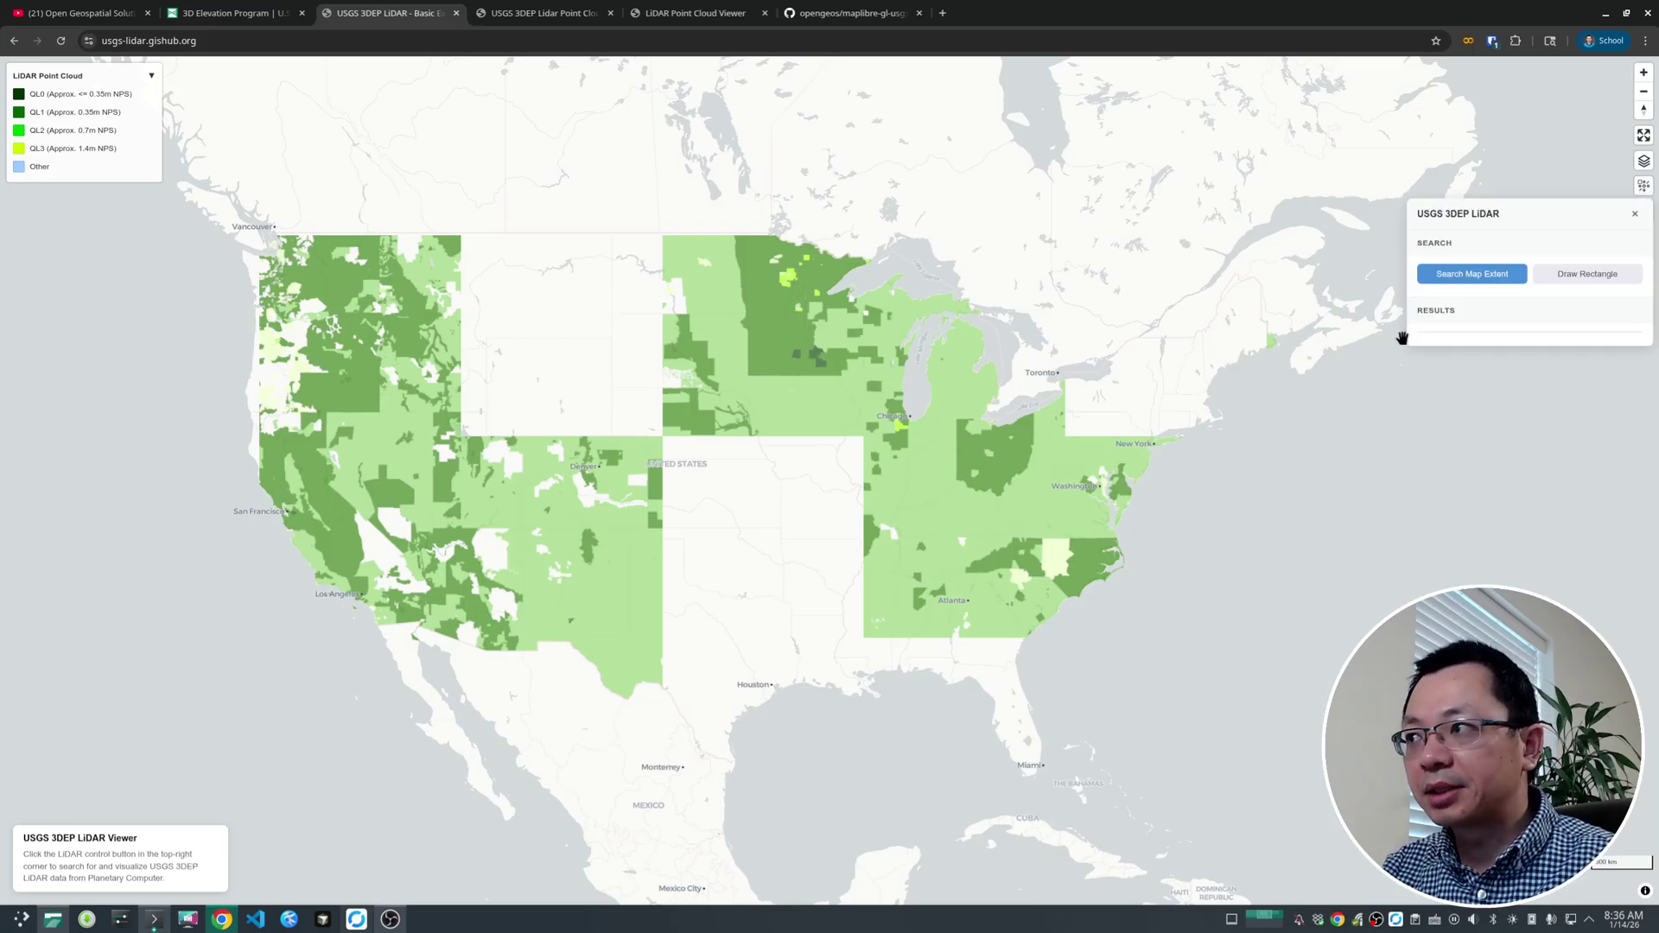
scroll(907, 444, "up", 3)
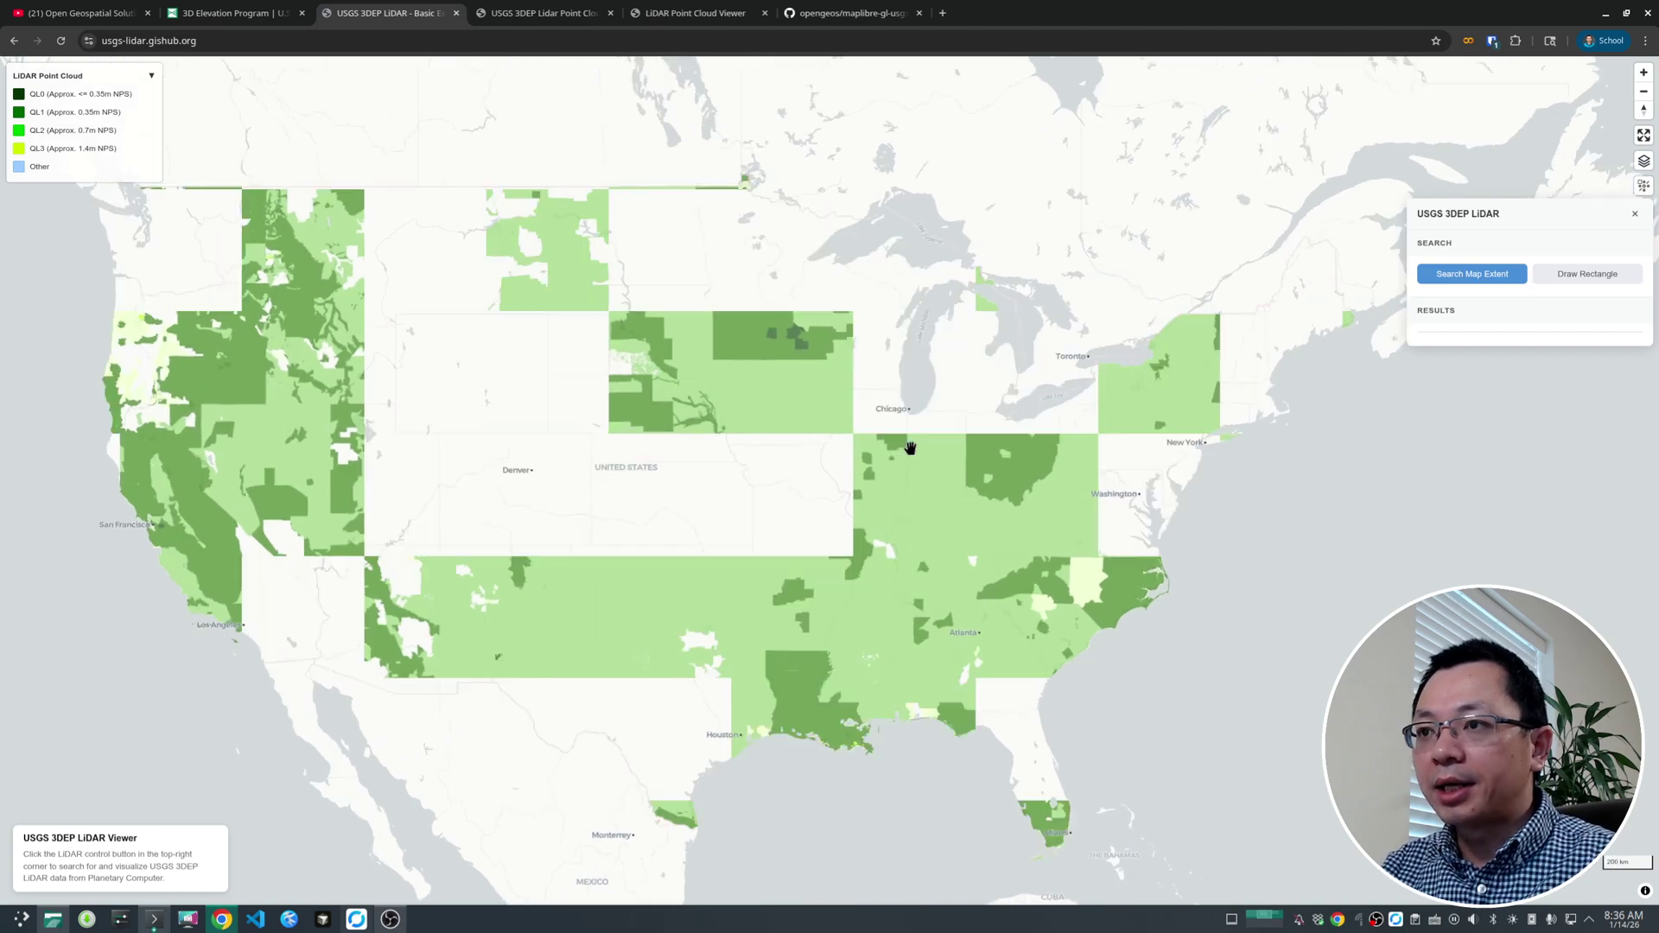
scroll(914, 400, "up", 2)
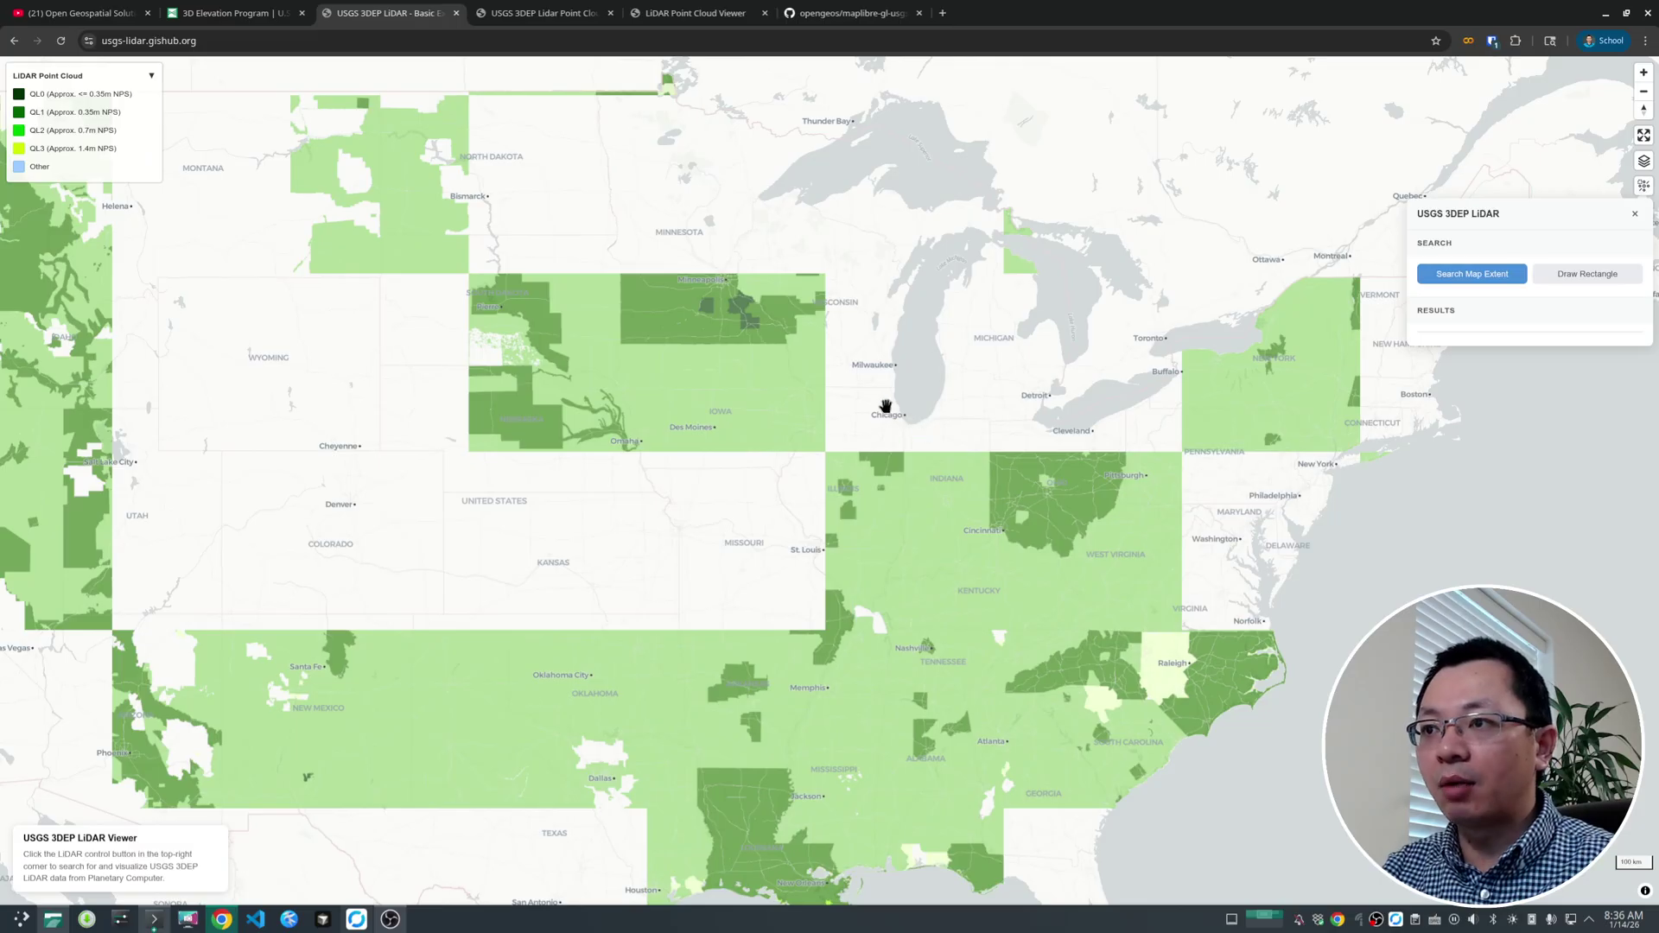
scroll(898, 416, "up", 1)
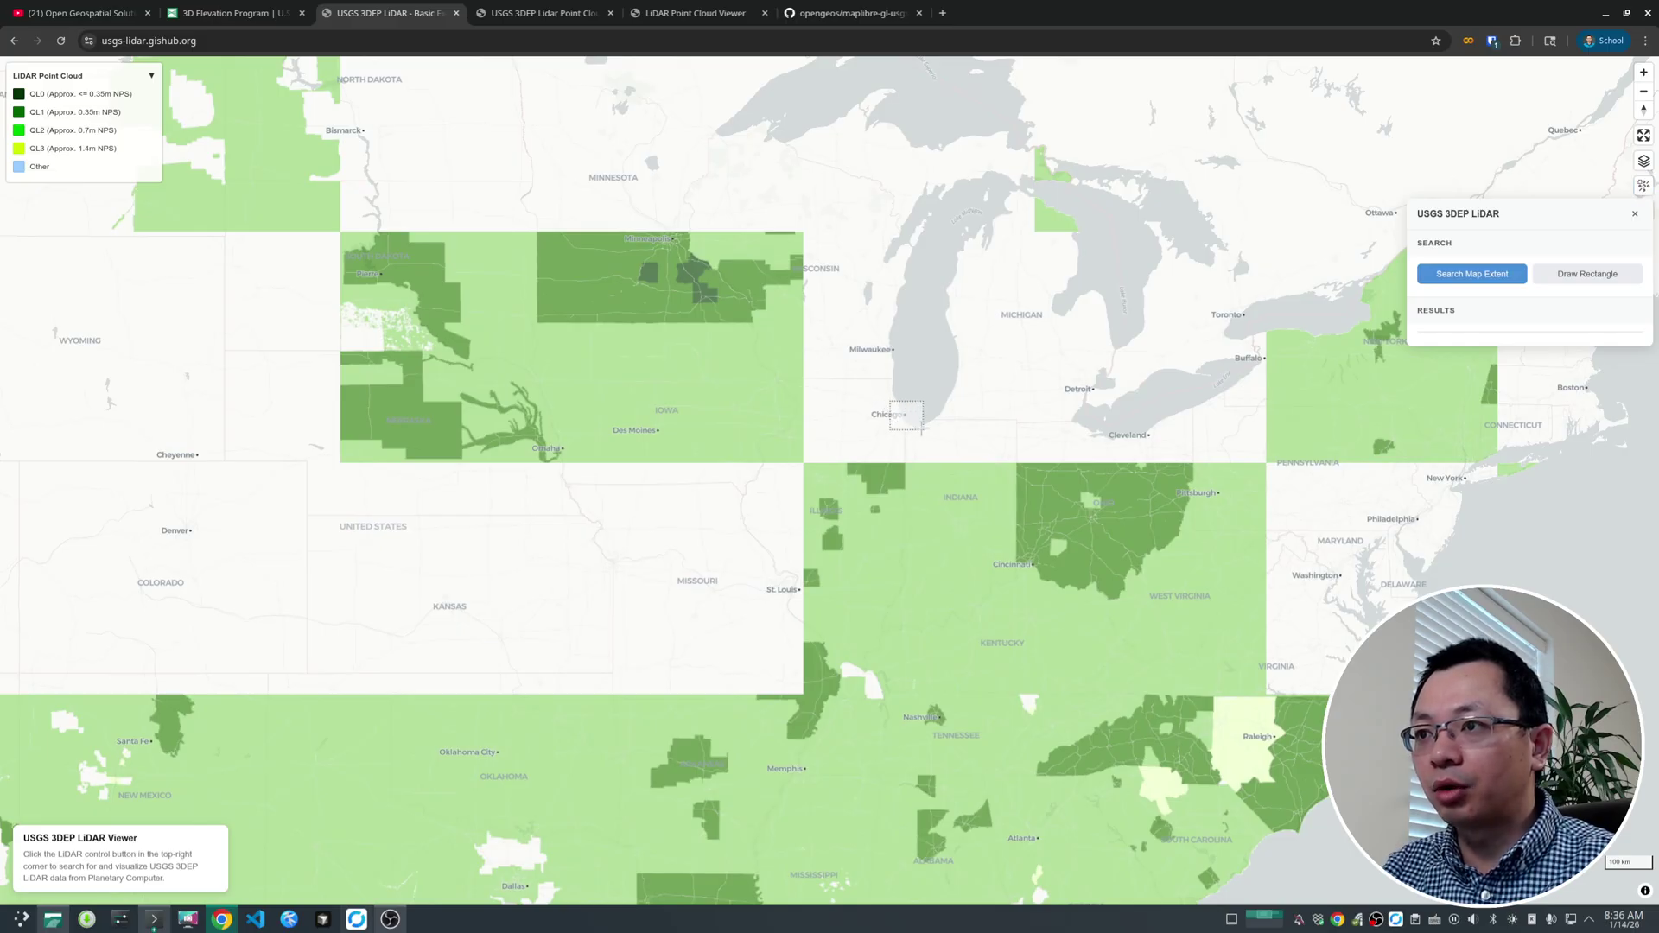
scroll(920, 427, "up", 5)
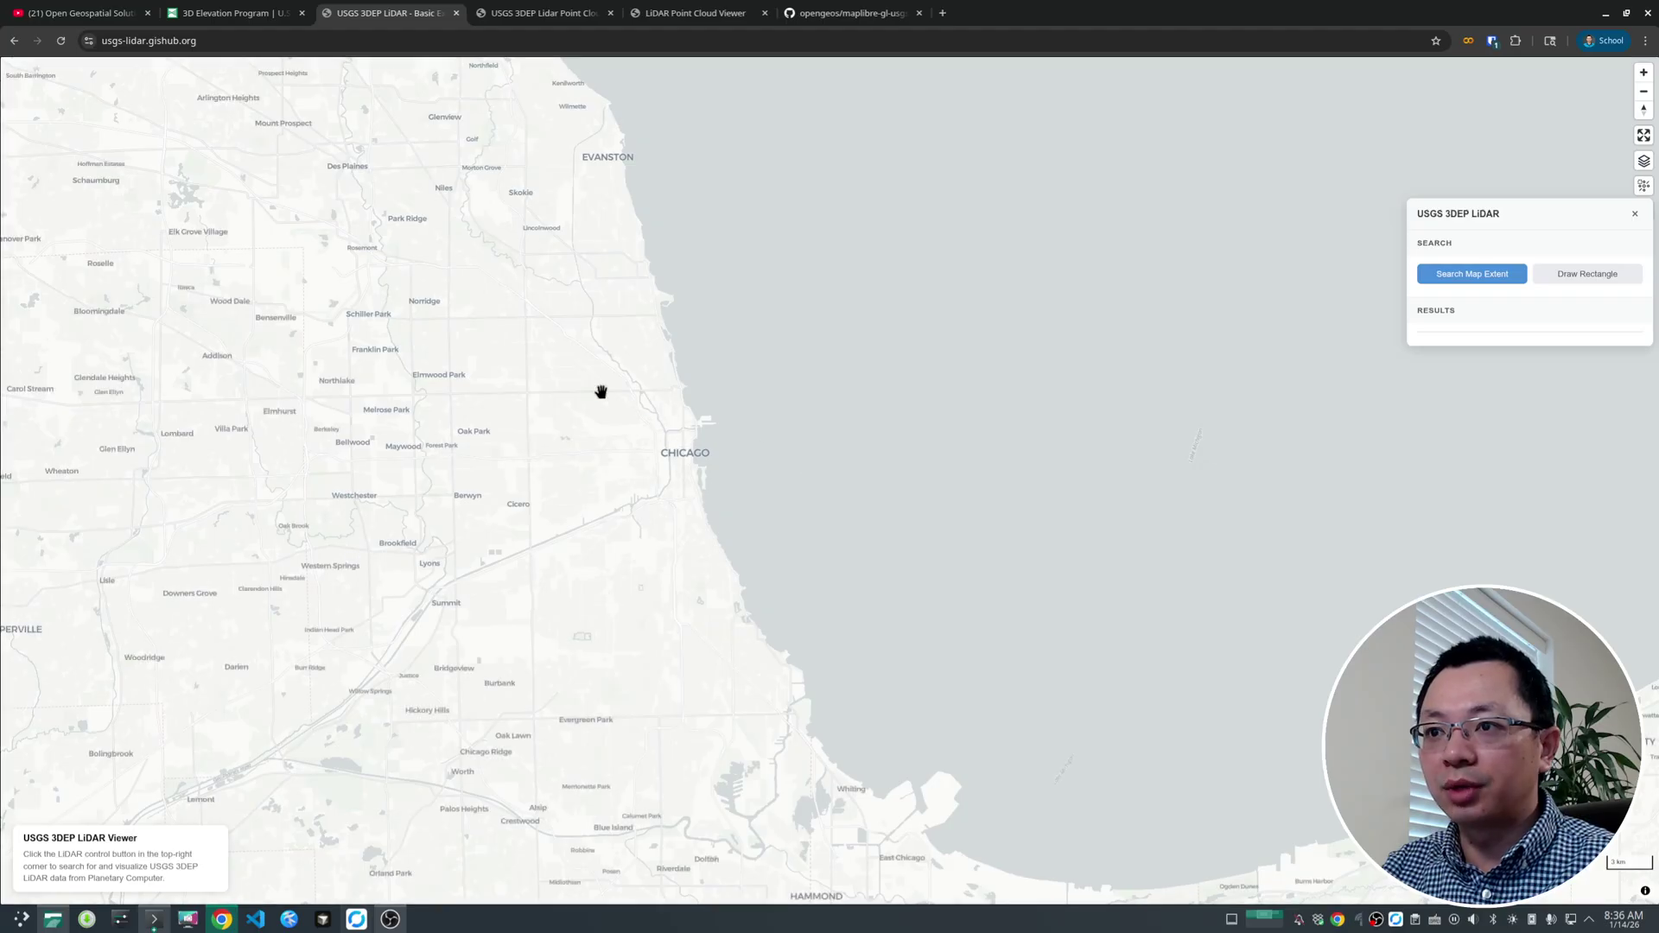
Box-zoom into downtown Chicago and pan until the Loop fills the map.
left_click_drag(605, 395, 752, 508, "shift")
left_click_drag(740, 277, 779, 435)
scroll(788, 470, "up", 1)
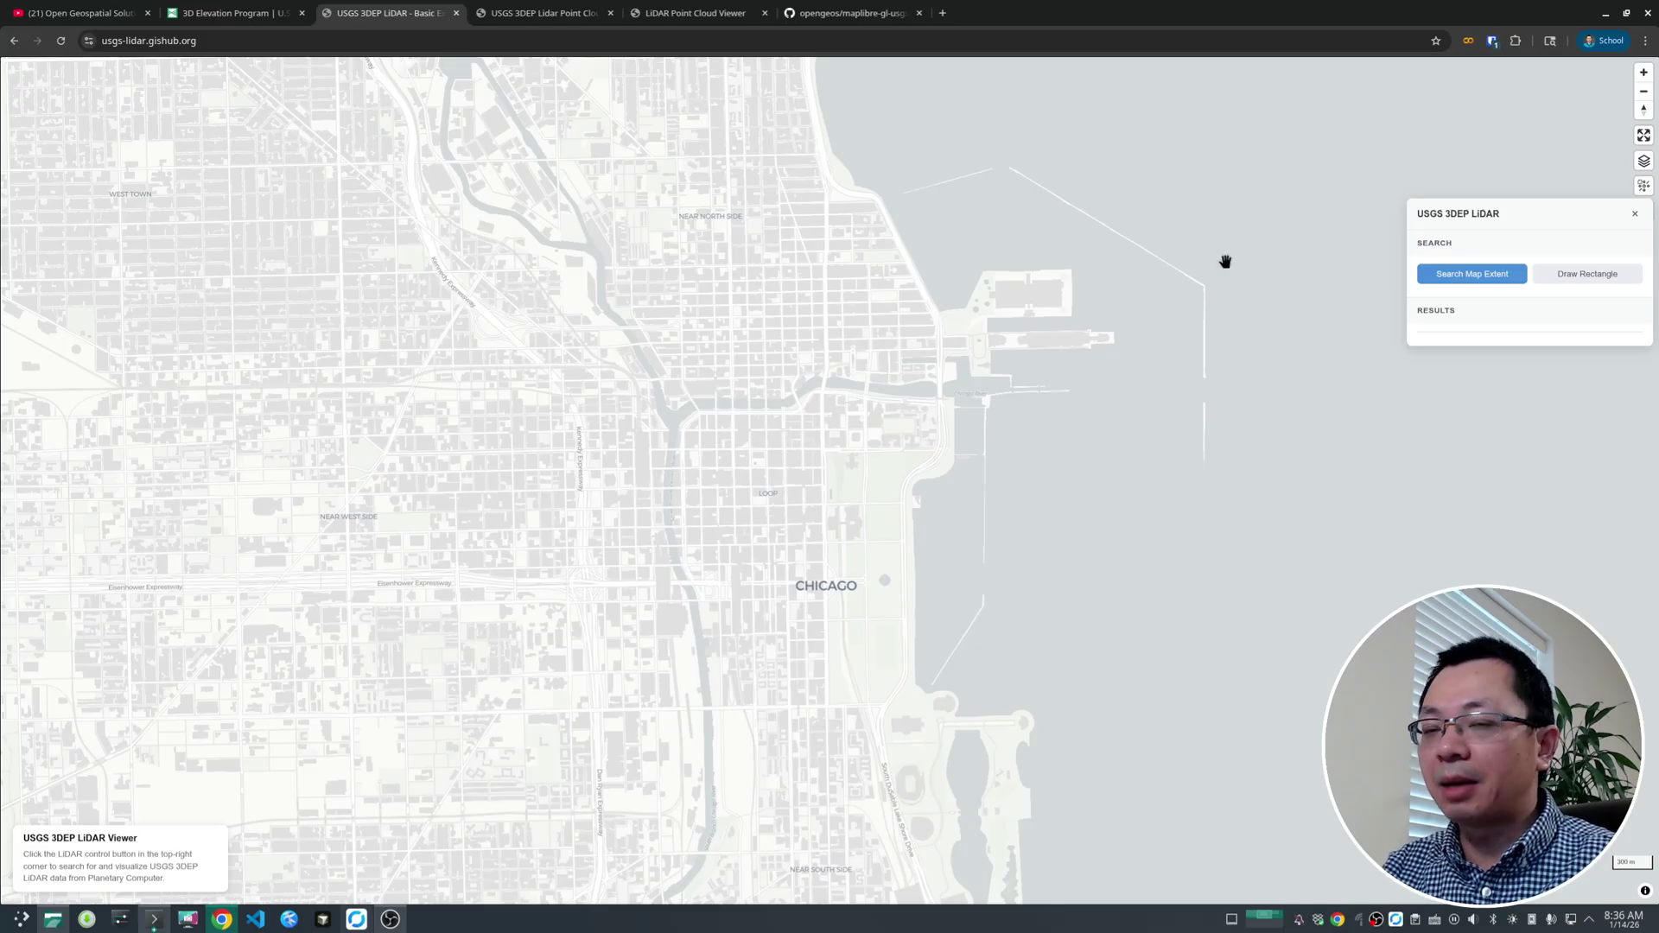
scroll(812, 643, "up", 1)
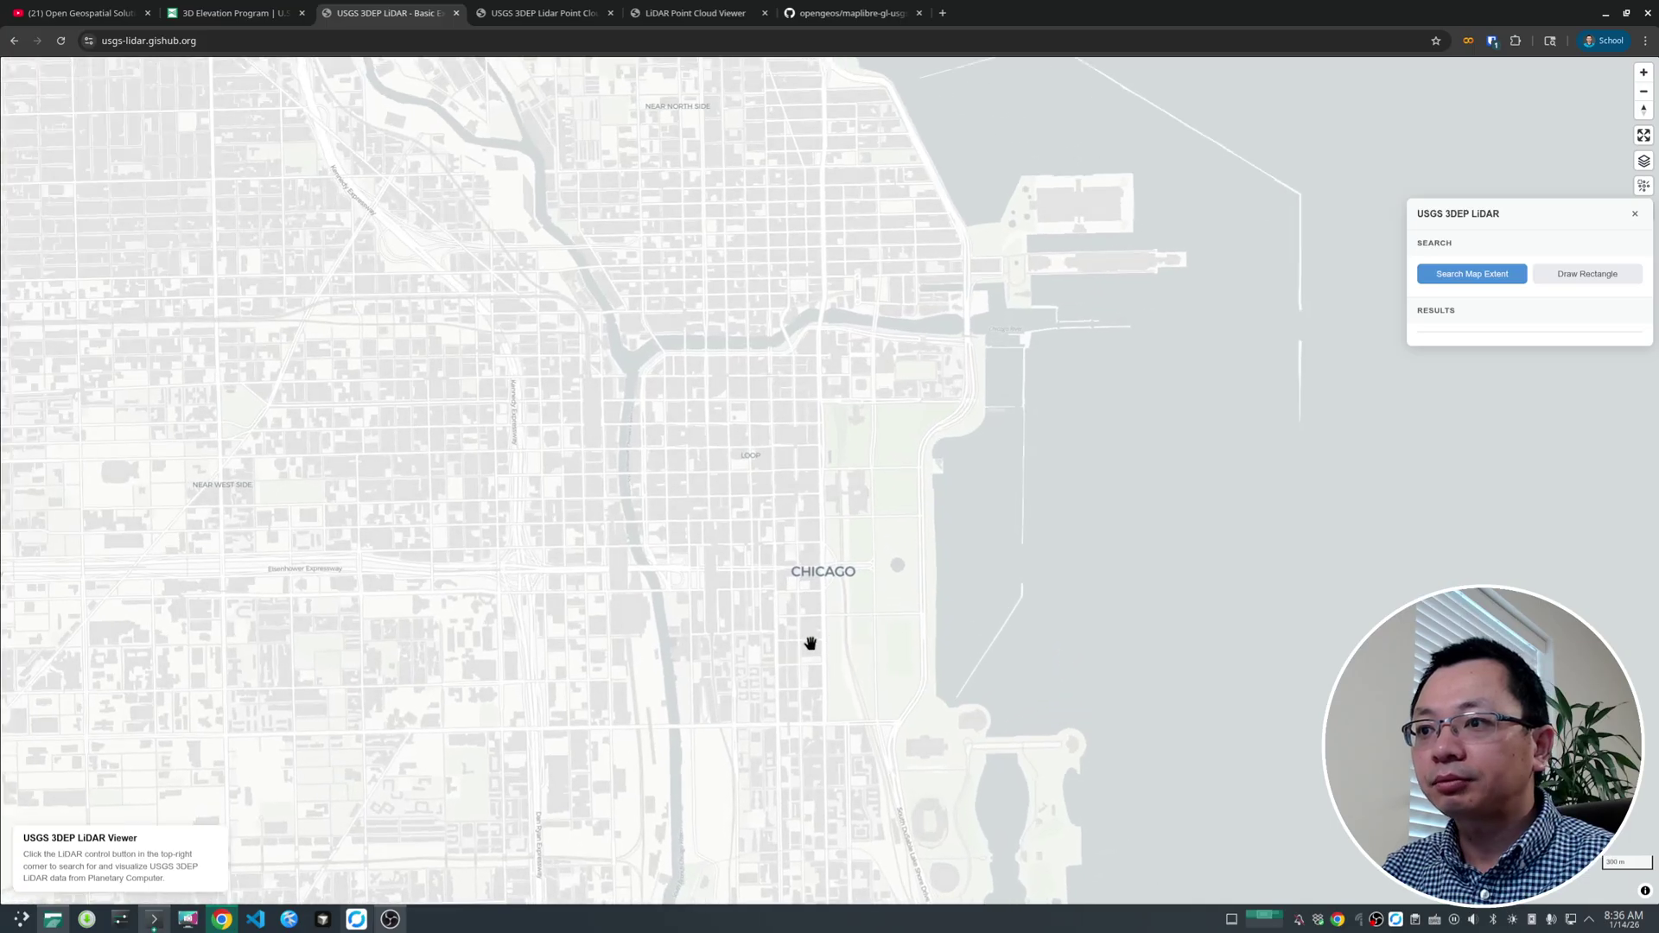
scroll(809, 644, "up", 1)
left_click_drag(810, 660, 861, 533)
scroll(862, 560, "down", 3)
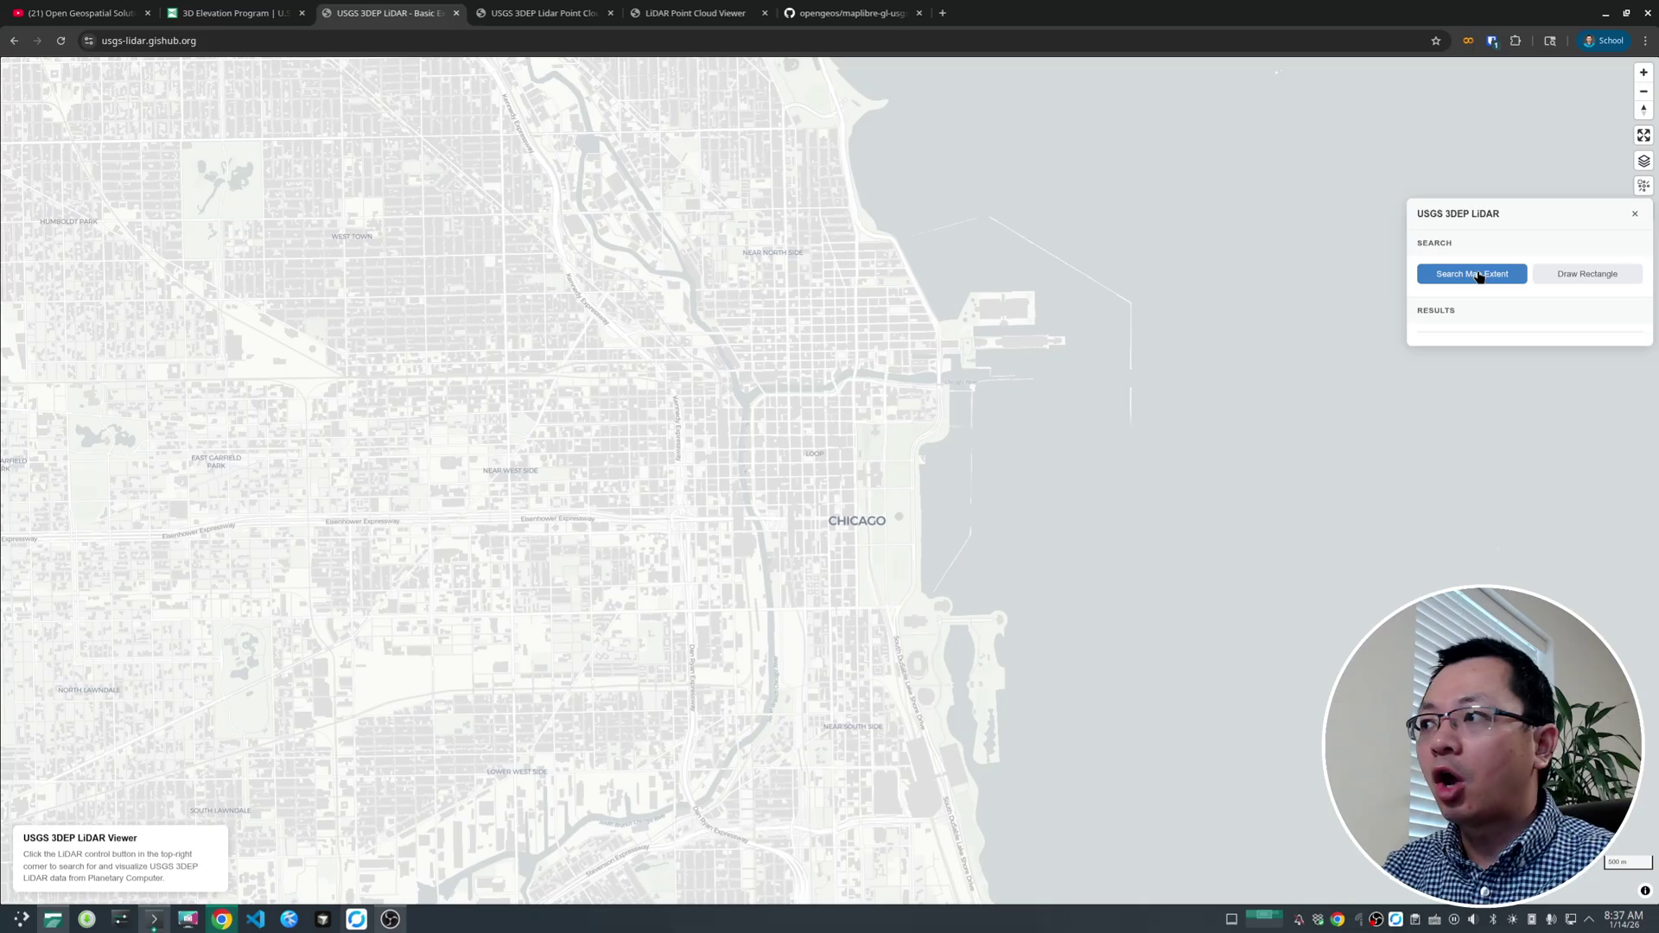
Draw a rectangle over the Loop and search it, listing 30 Cook County 2017 tiles.
left_click(1594, 277)
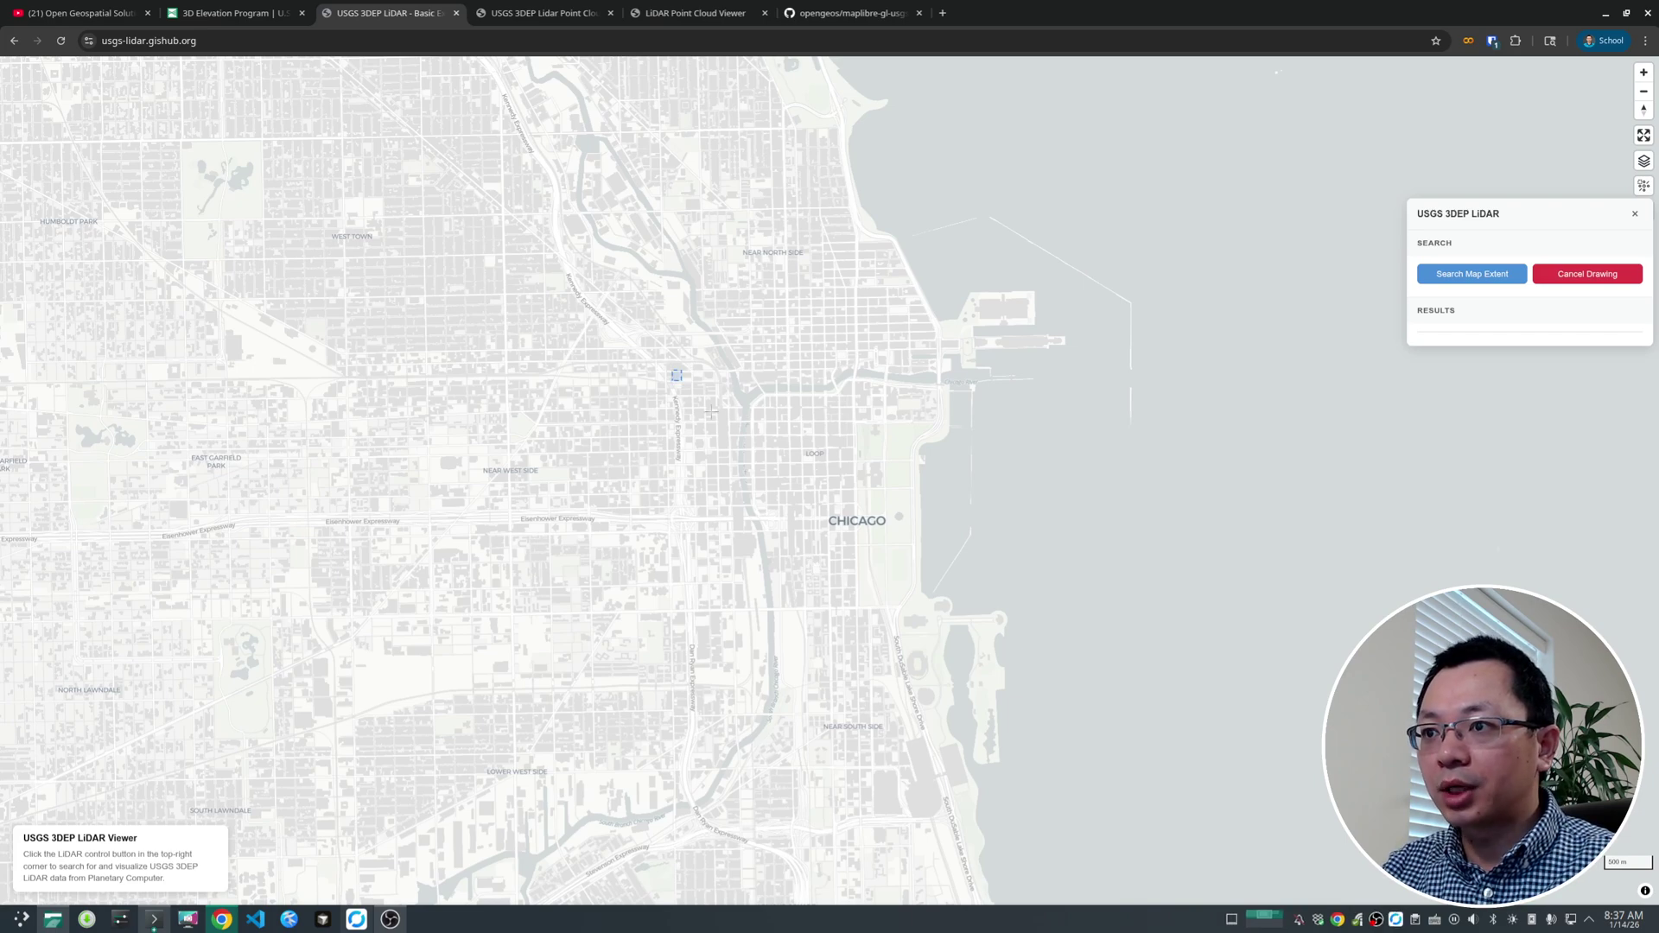
left_click_drag(711, 412, 1001, 671)
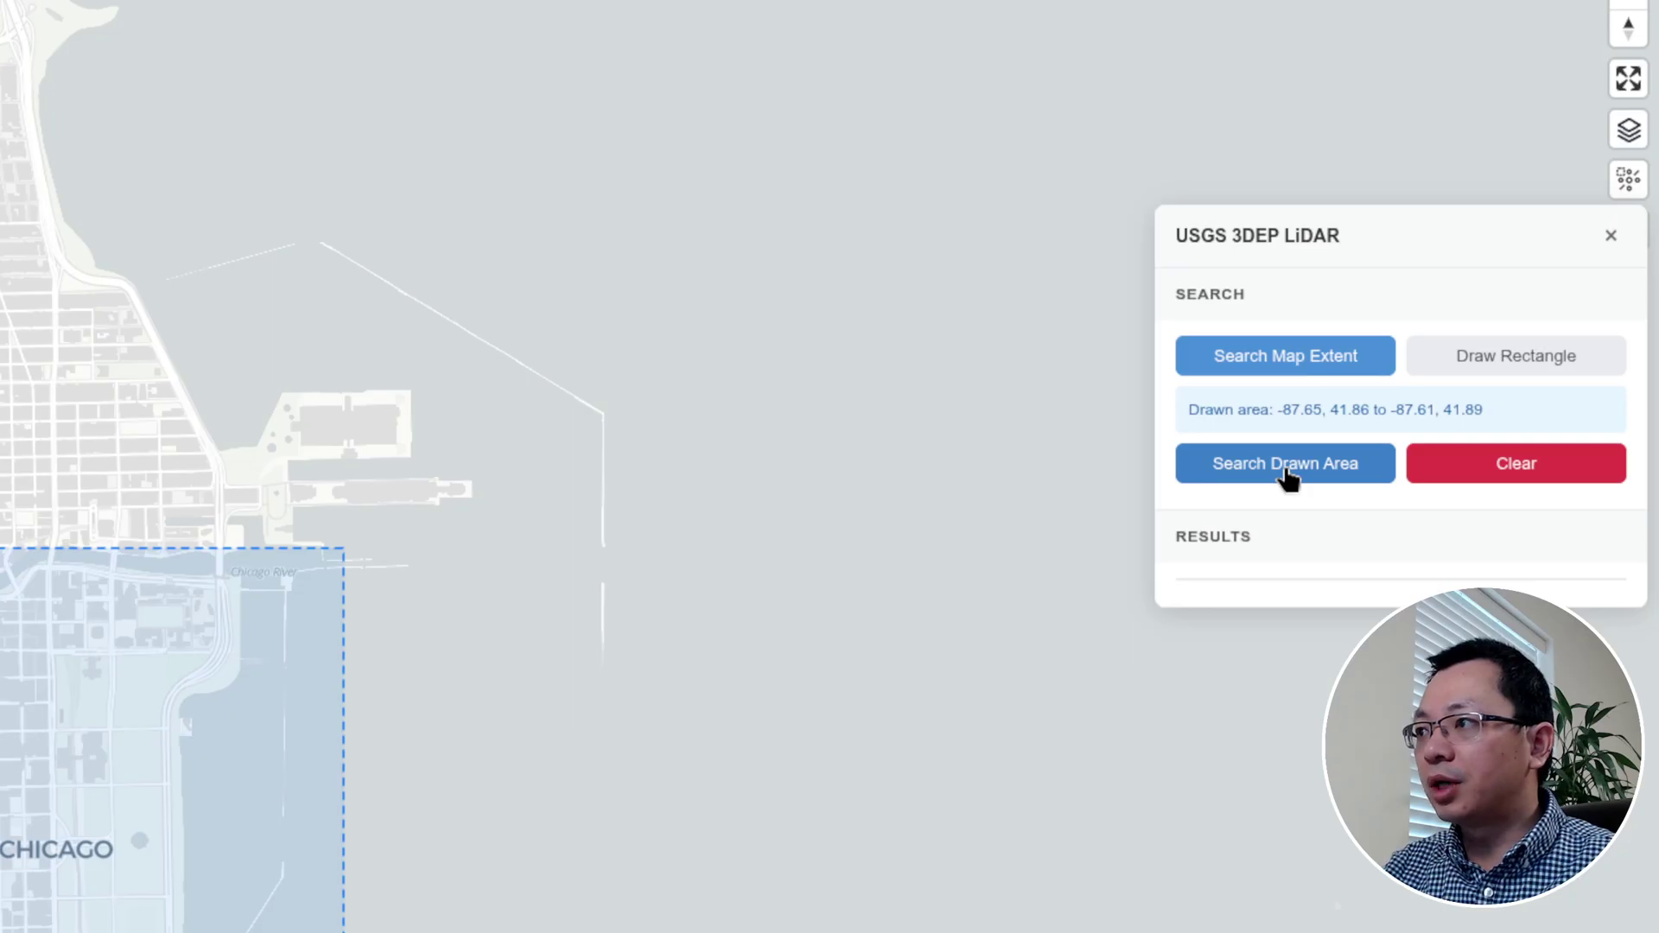
left_click(1285, 470)
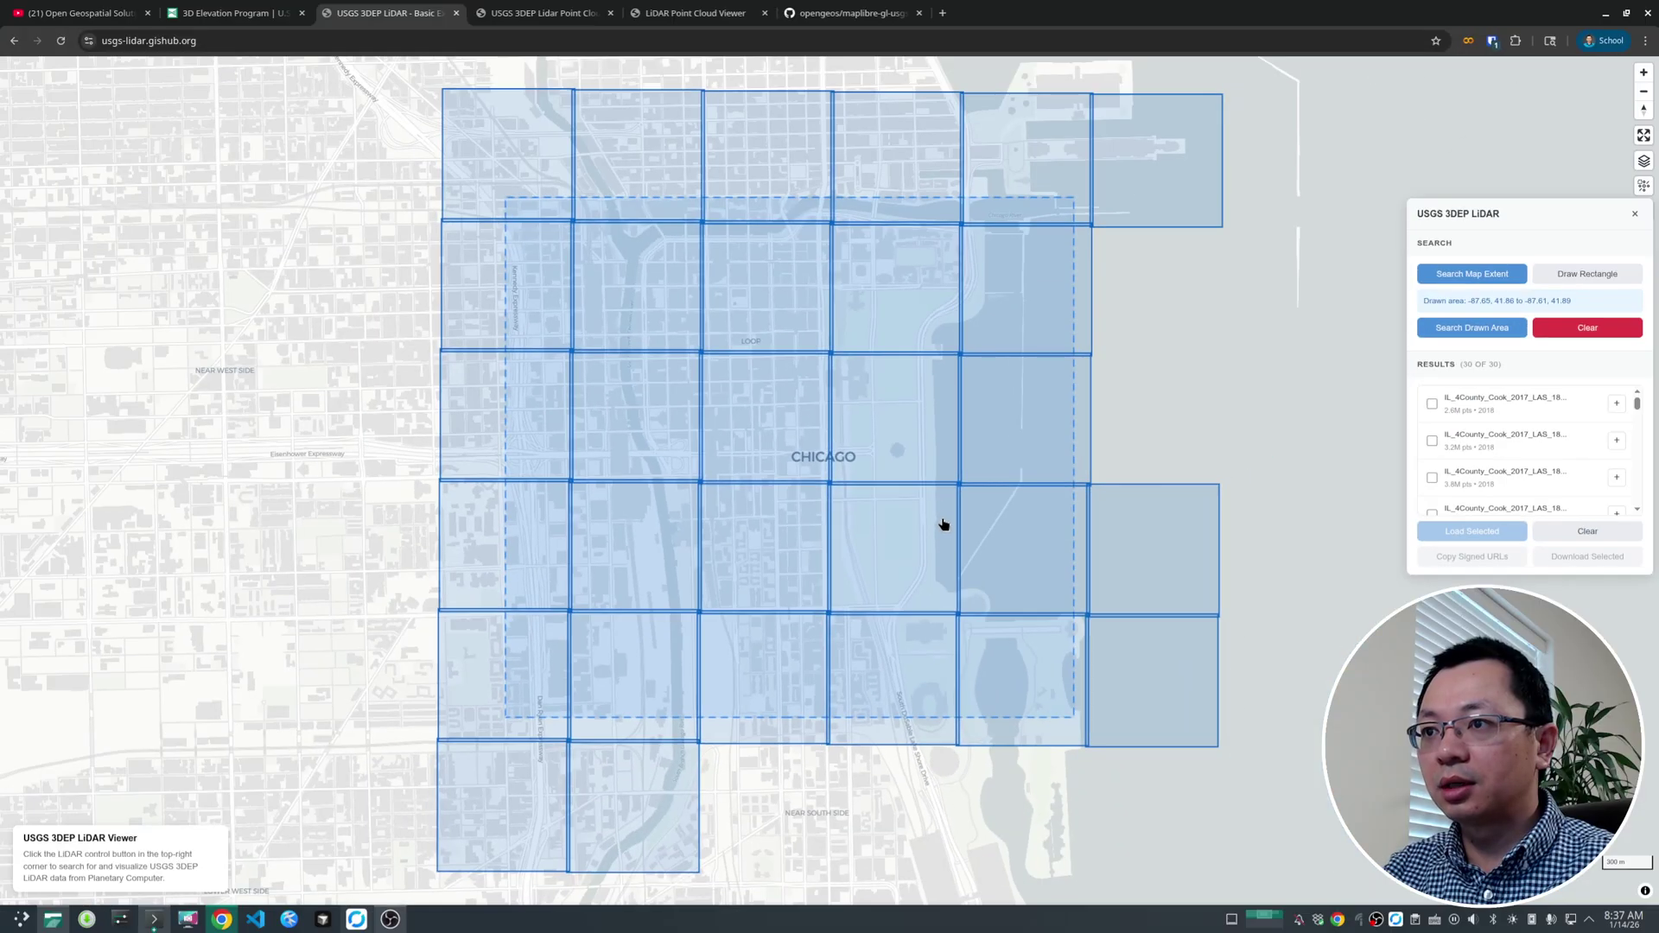
scroll(944, 510, "down", 3)
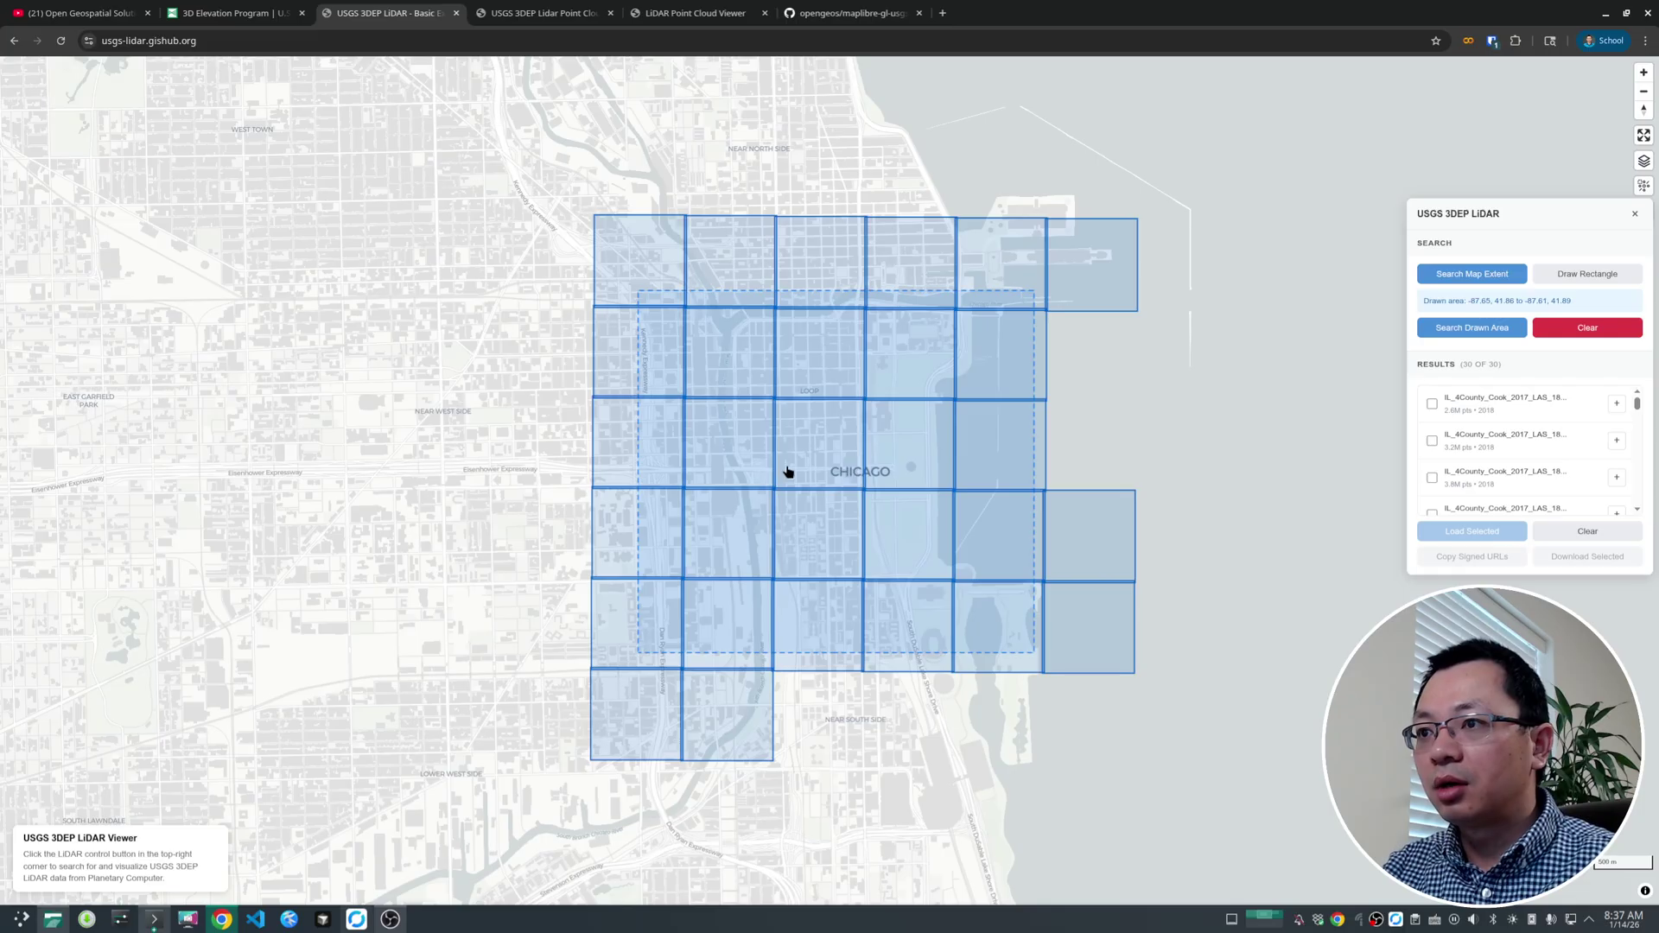
mouse_move(1641, 408)
left_mouse_down()
mouse_move(1637, 493)
mouse_move(1637, 387)
left_mouse_up()
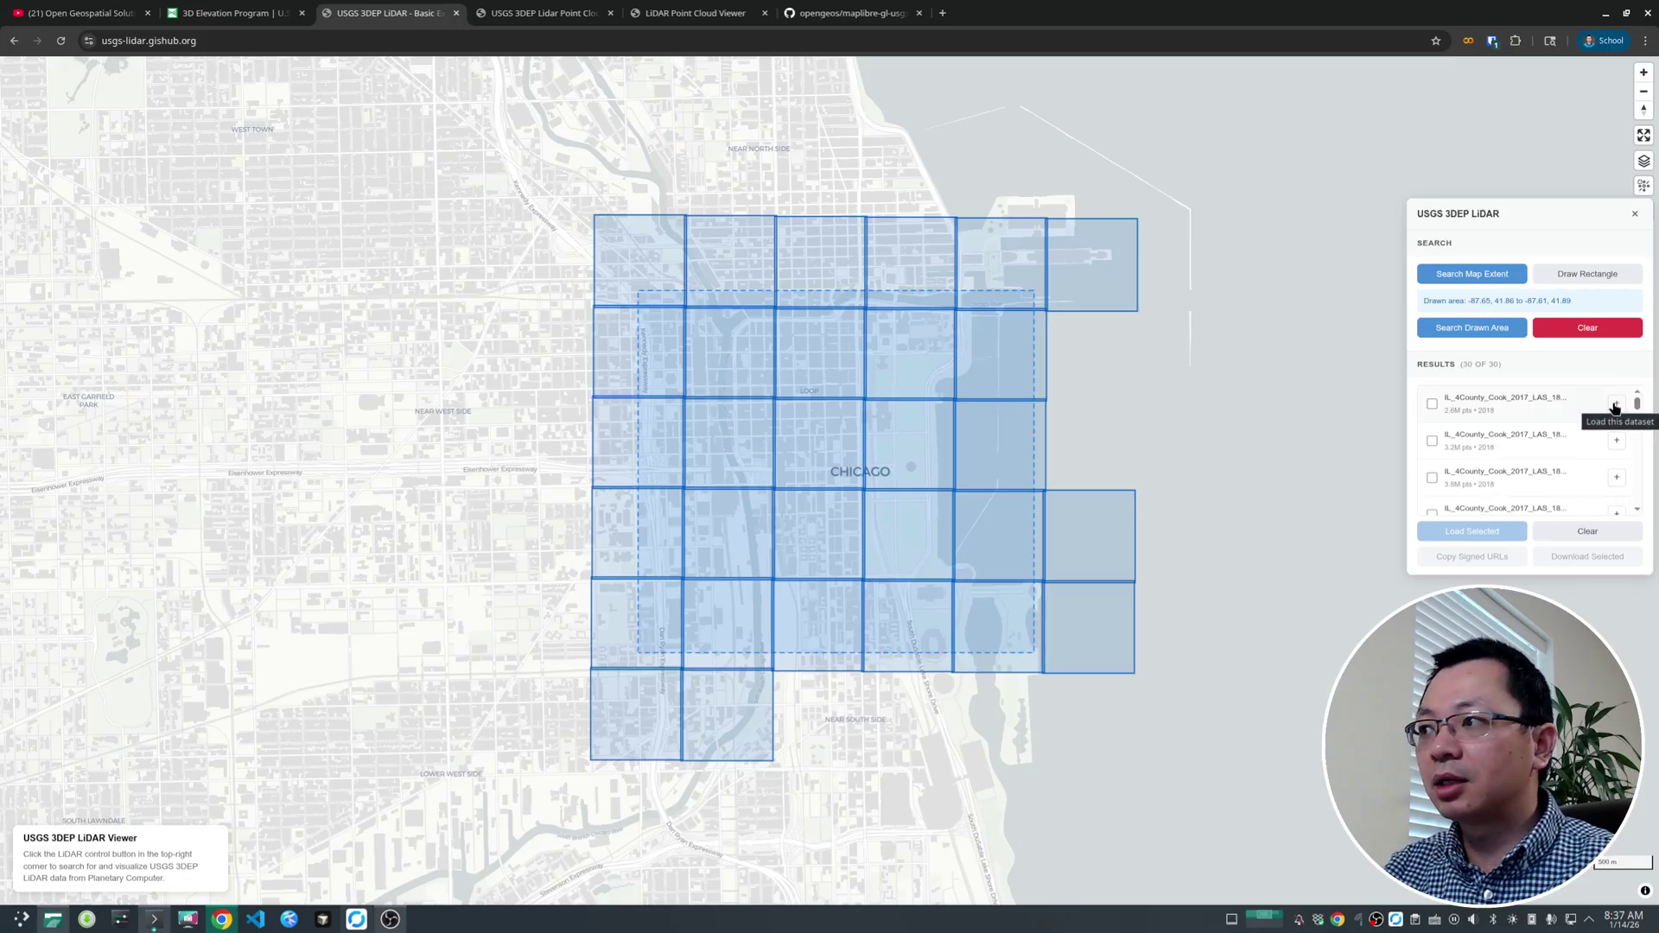
scroll(826, 468, "up", 5)
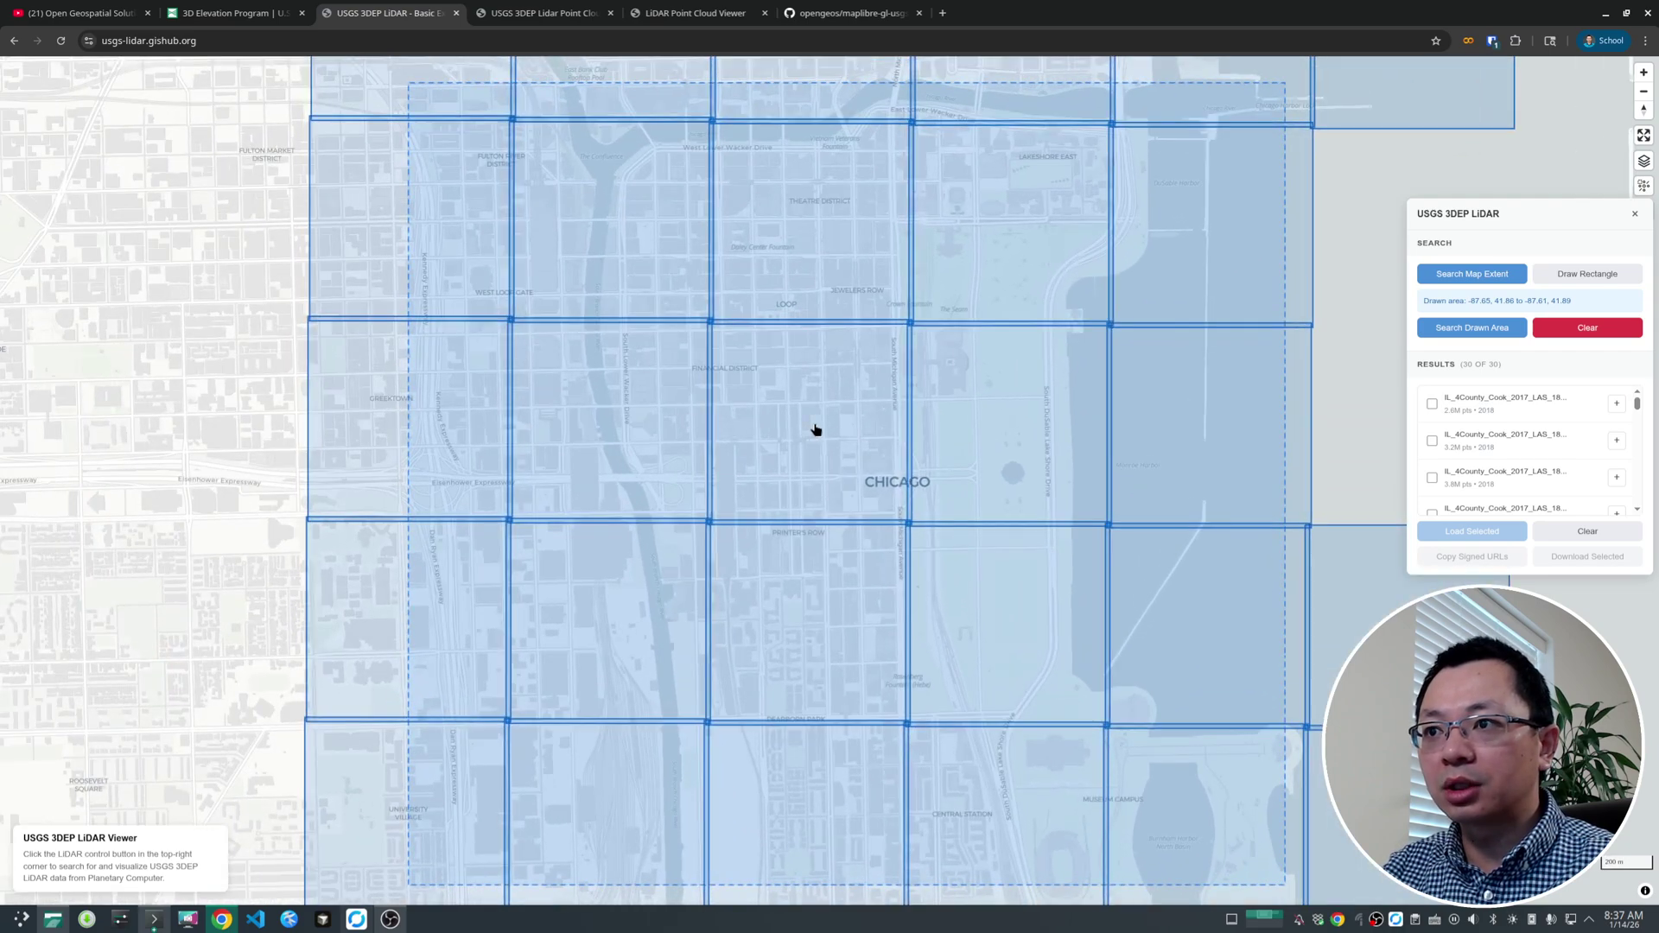
Select the central downtown tile and the one below it, then load both as point clouds.
left_click(815, 429)
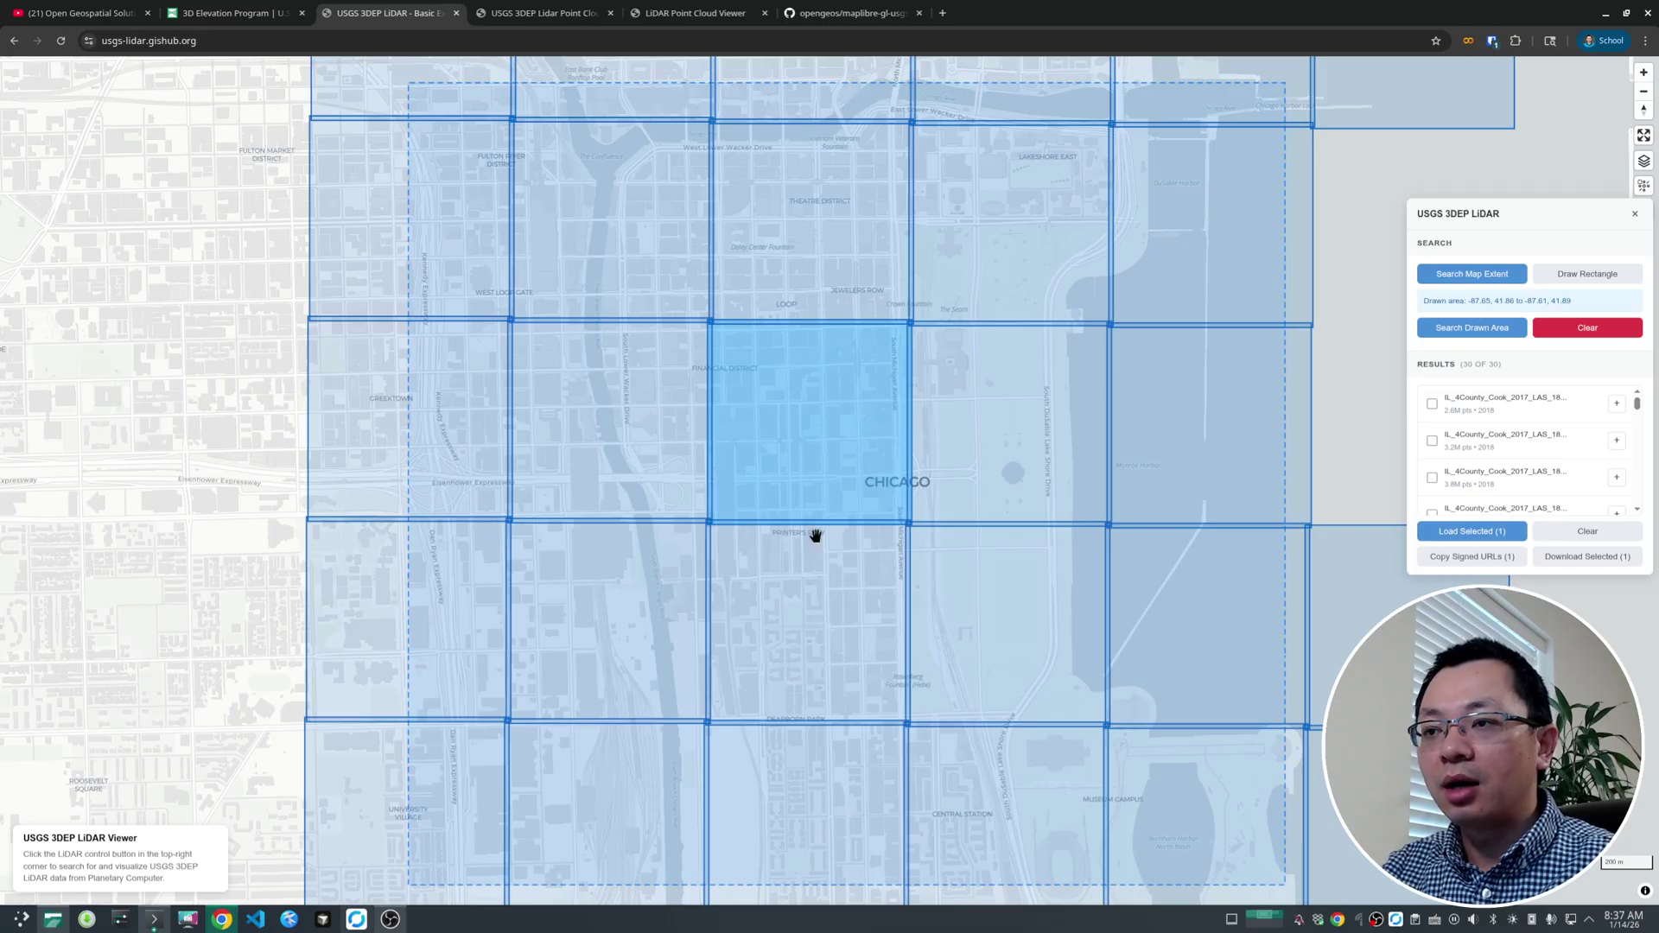
left_click(812, 652)
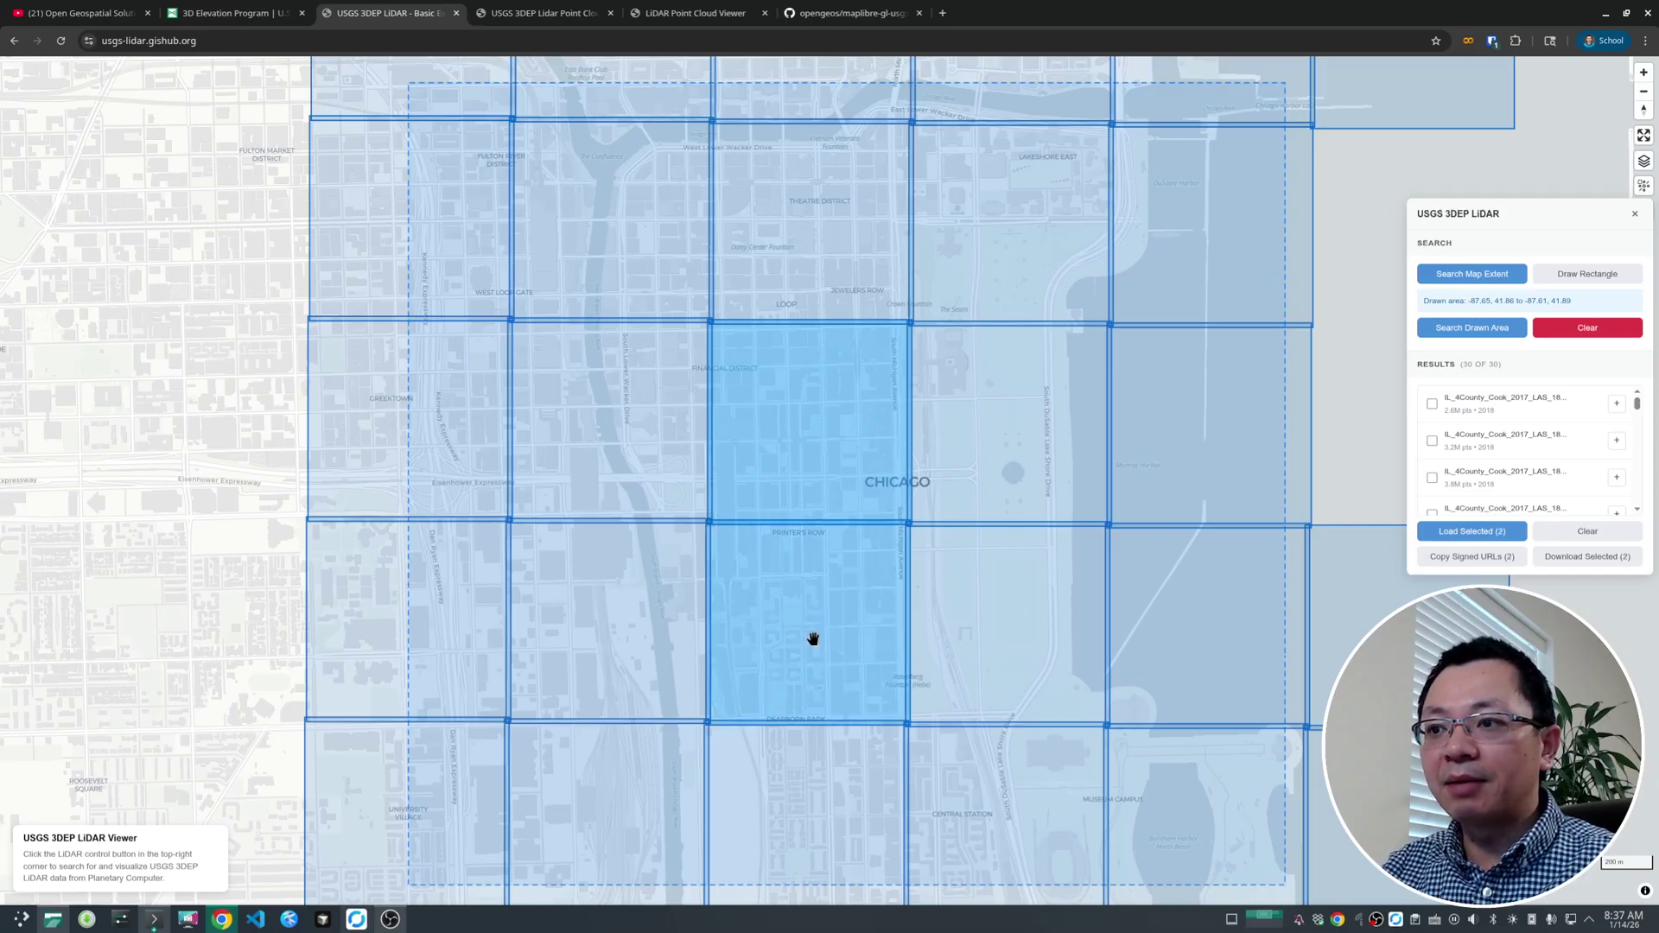
scroll(819, 590, "down", 5)
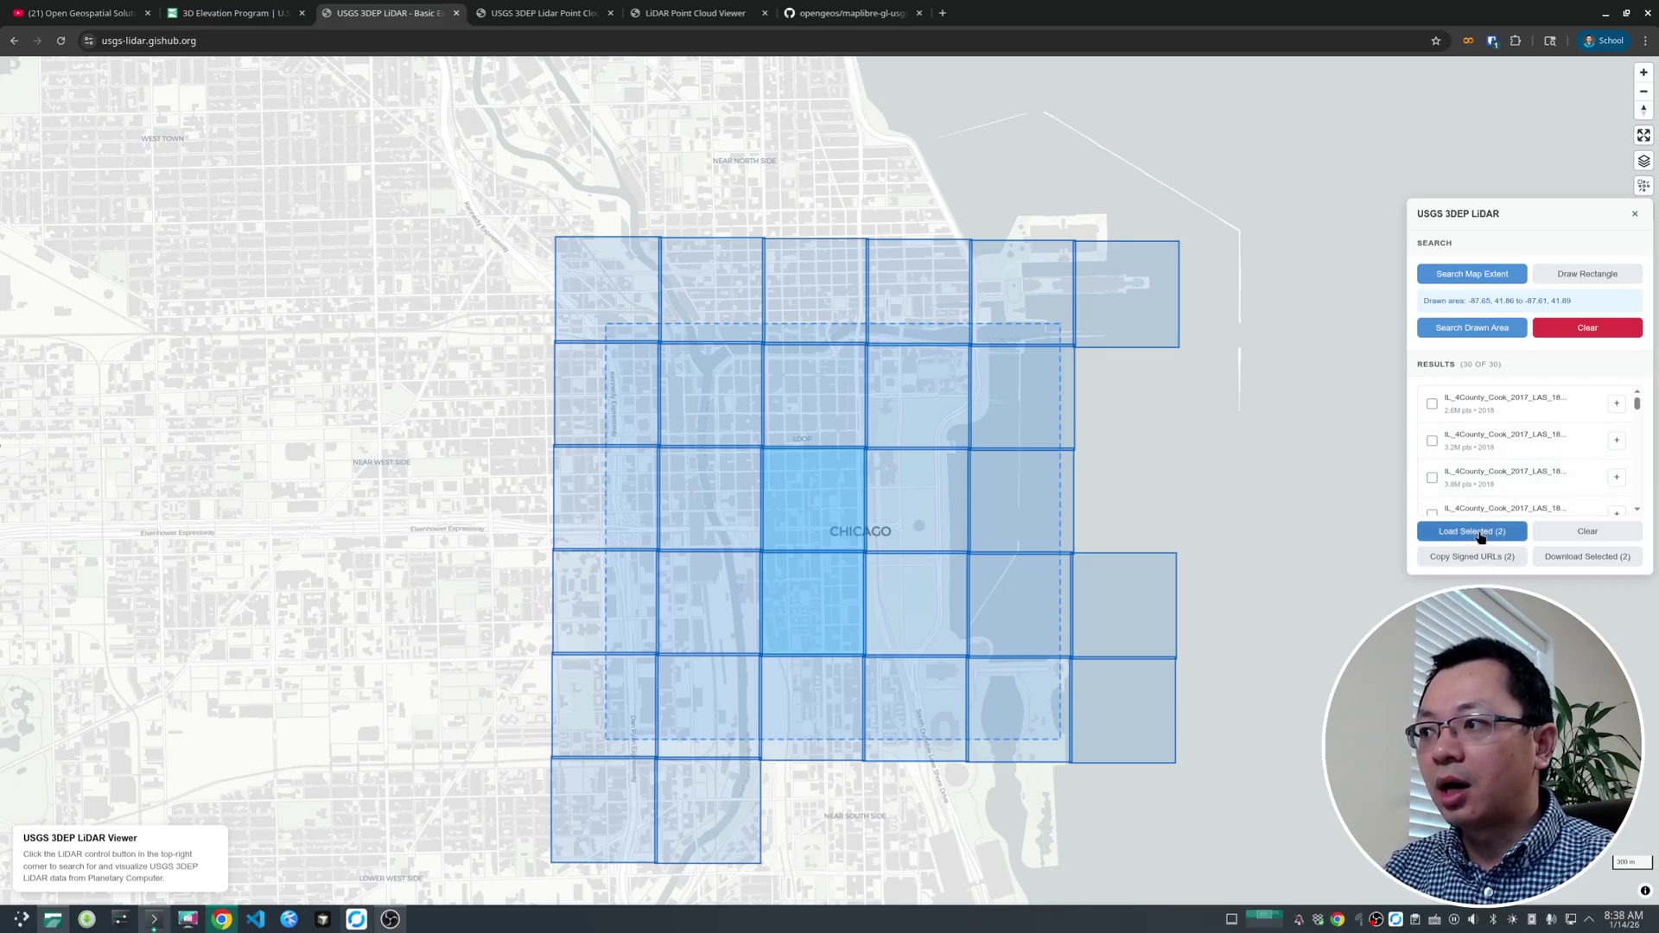
left_click_drag(1638, 408, 1641, 456)
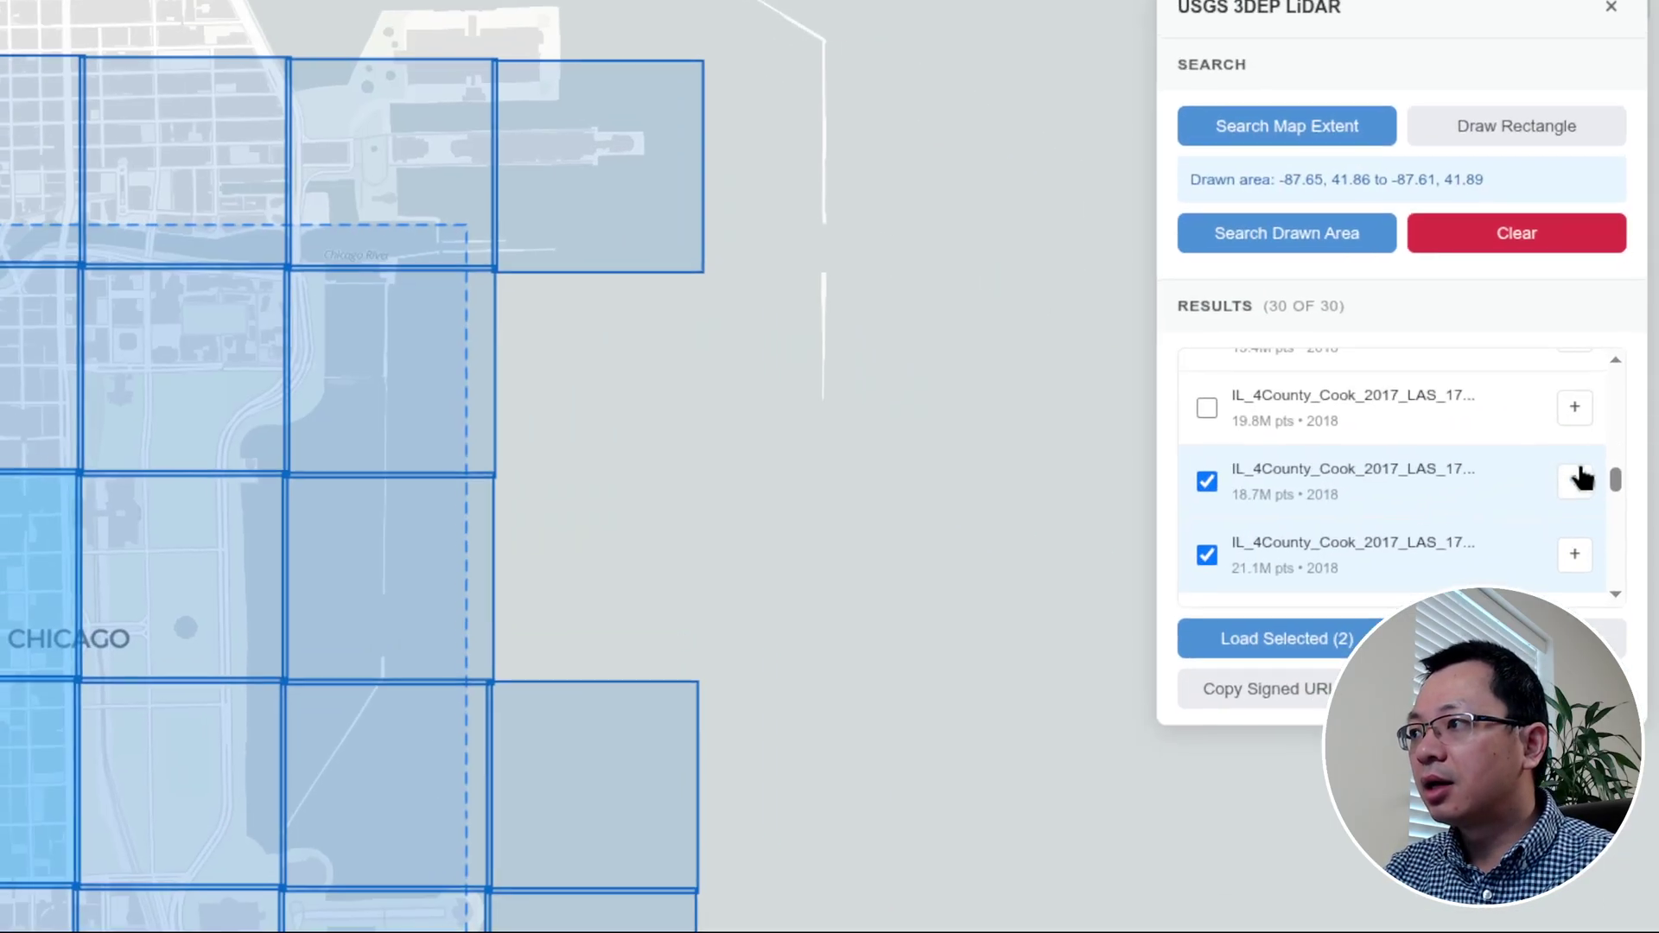
left_click_drag(1638, 450, 1620, 461)
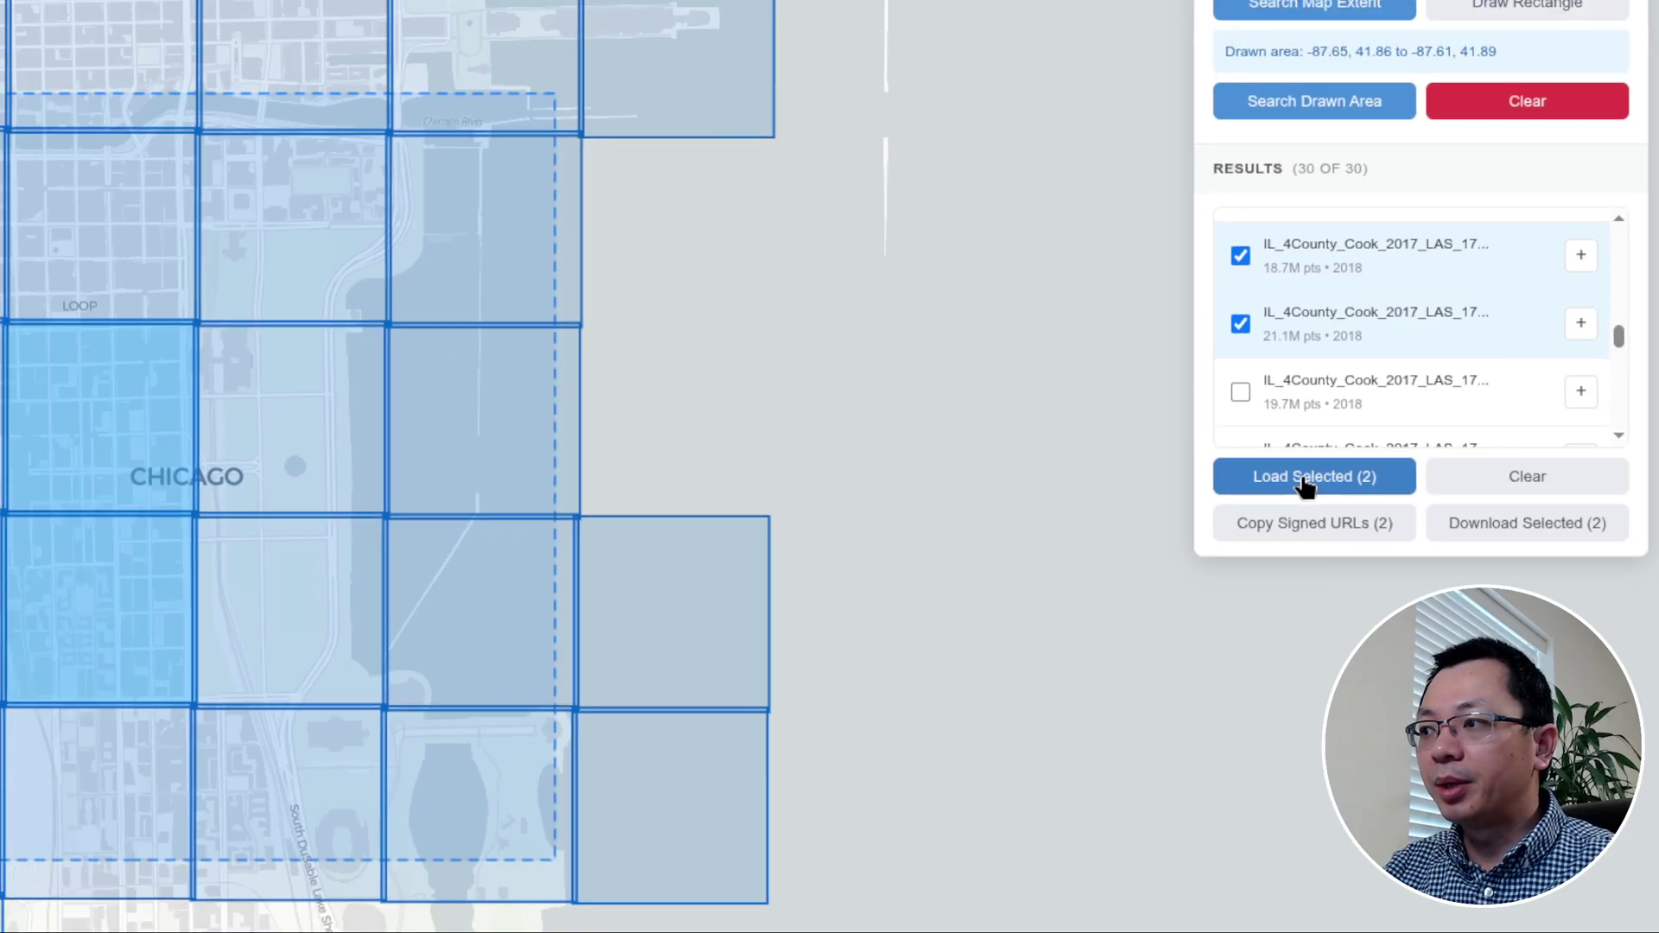
left_click(1276, 471)
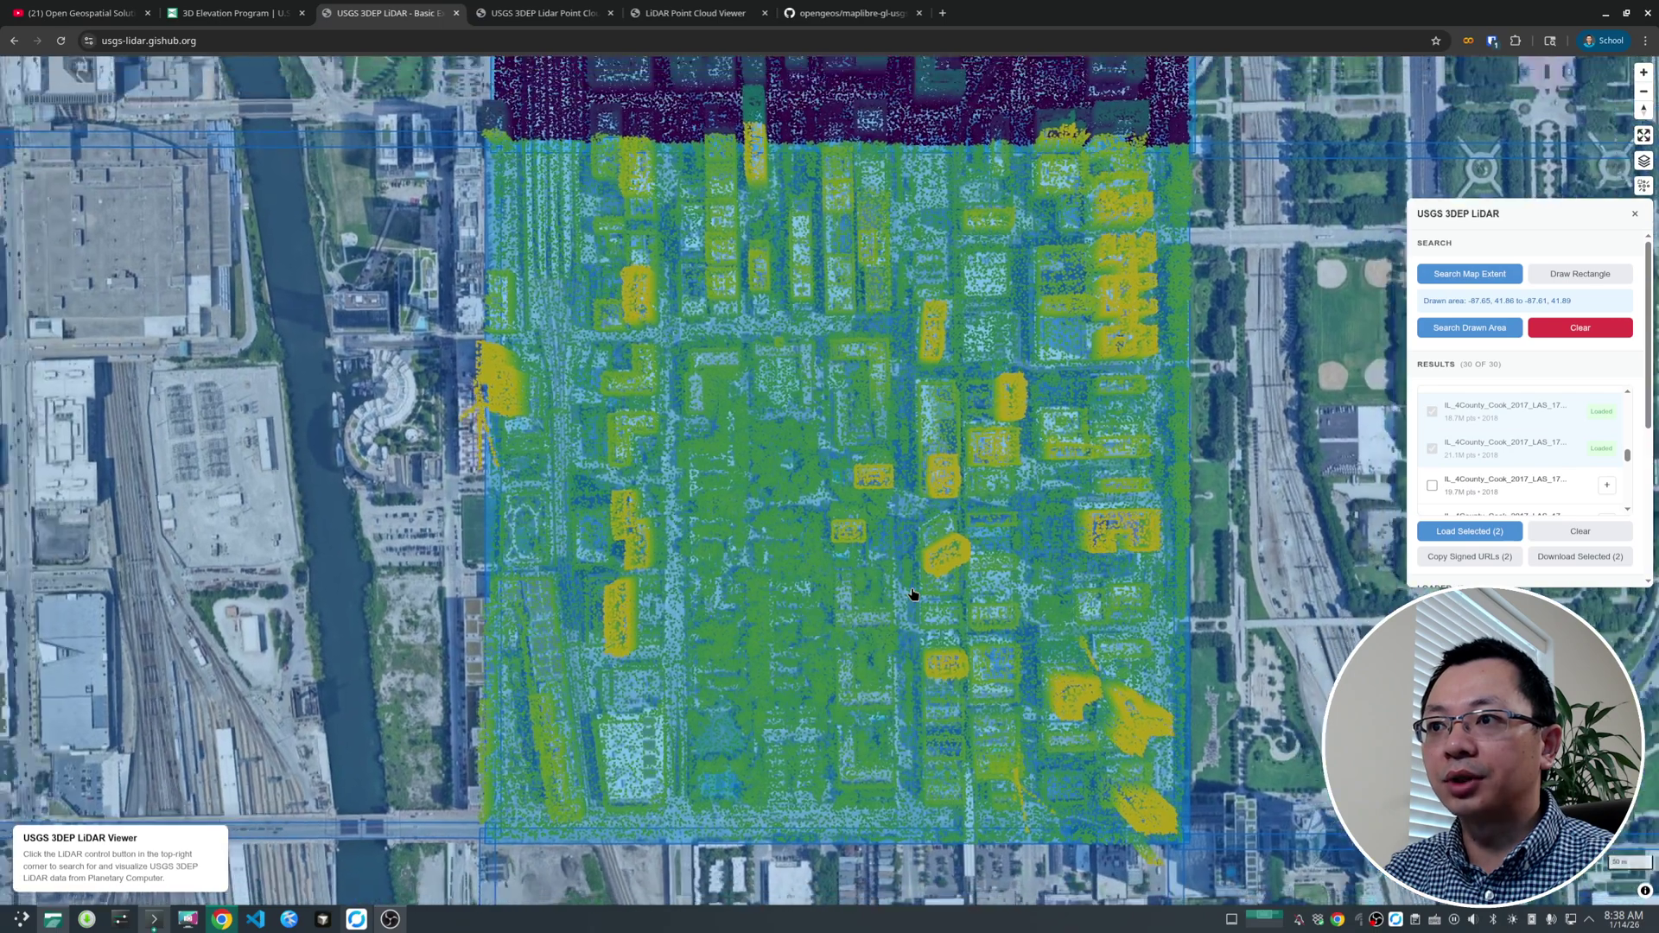
scroll(912, 595, "down", 3)
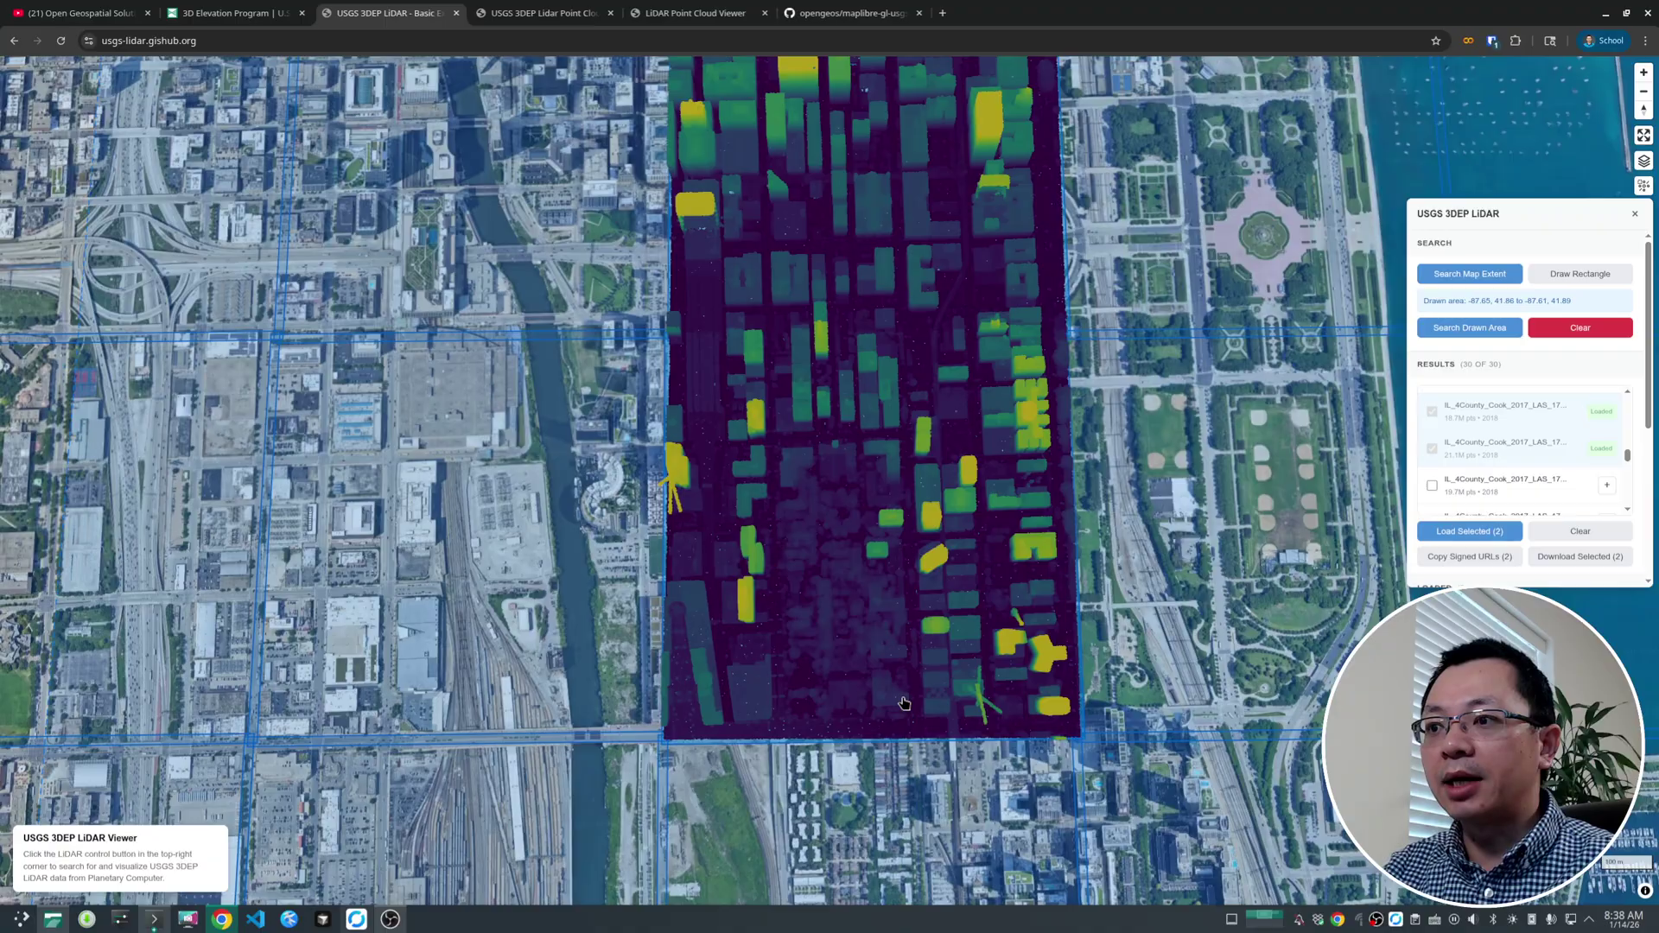
Pitch the map into 3D and zoom and rotate around the downtown point cloud toward the lake.
right_click_drag(903, 704, 896, 548)
scroll(885, 620, "up", 6)
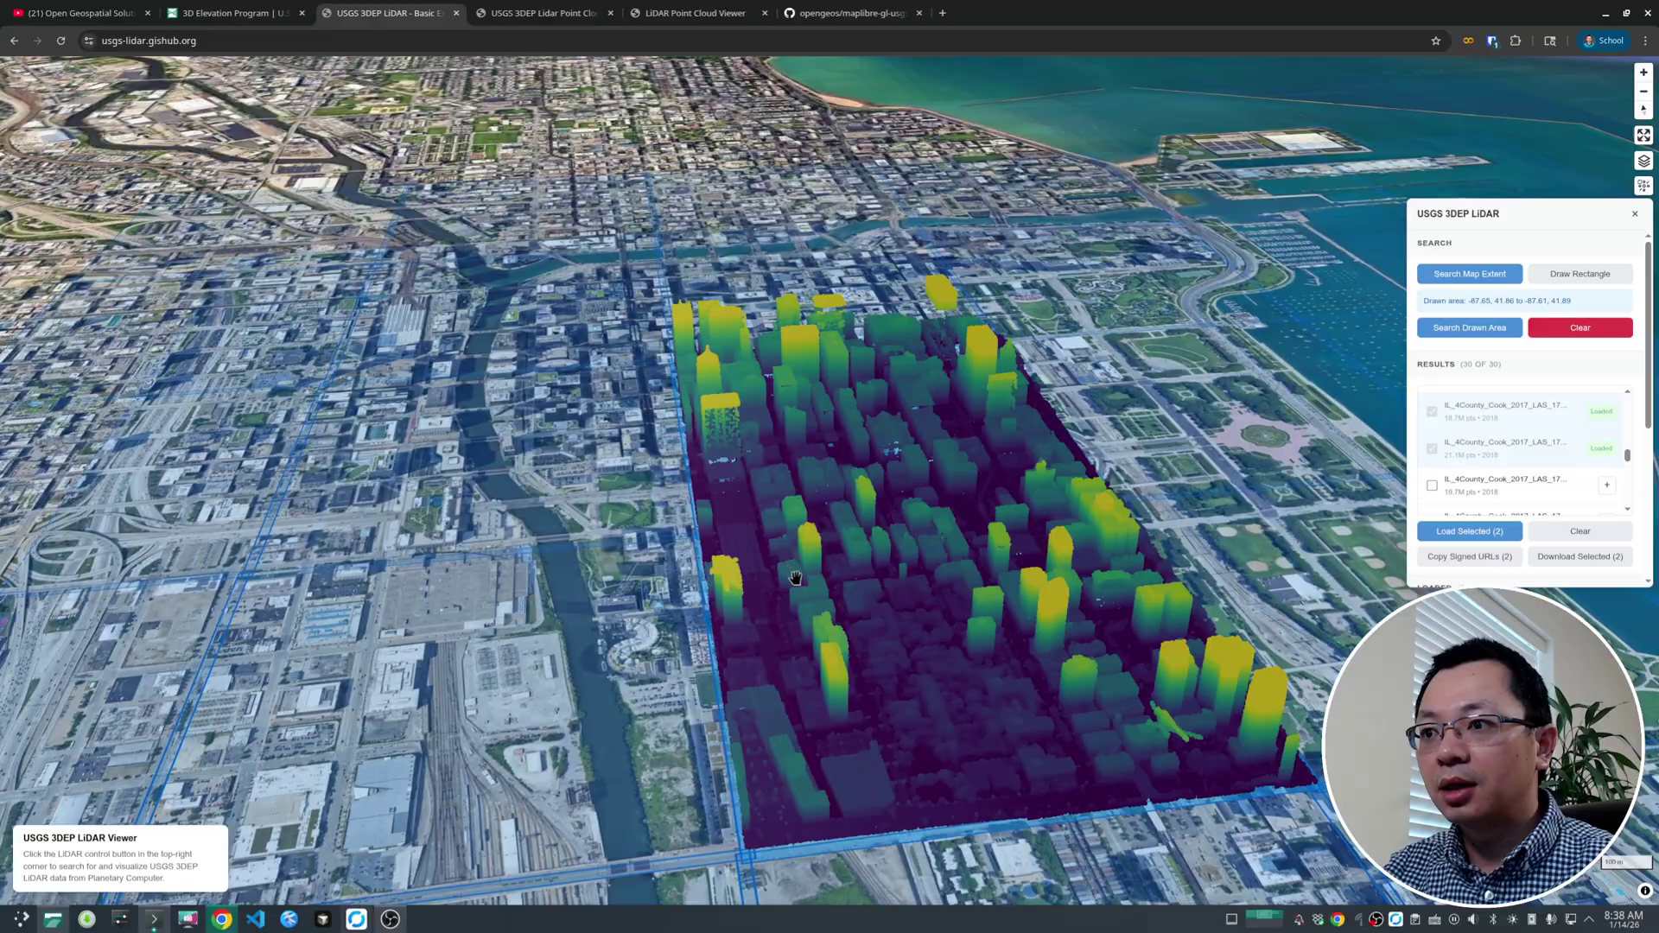
scroll(885, 620, "down", 5)
right_click_drag(804, 584, 805, 648)
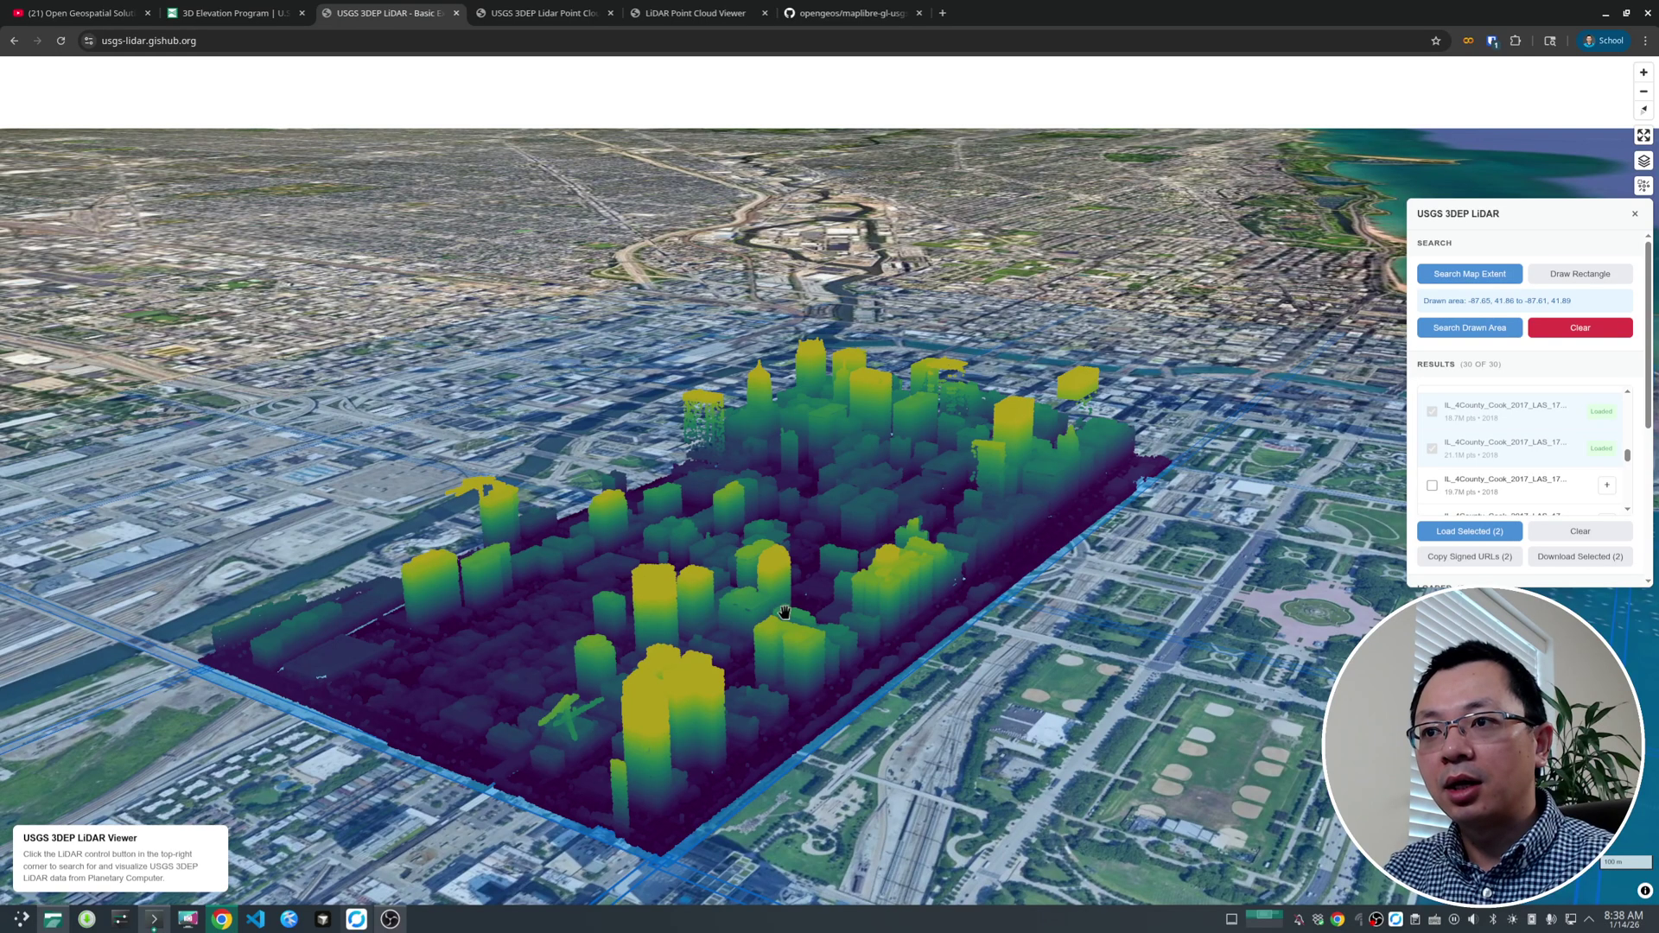
scroll(783, 612, "up", 5)
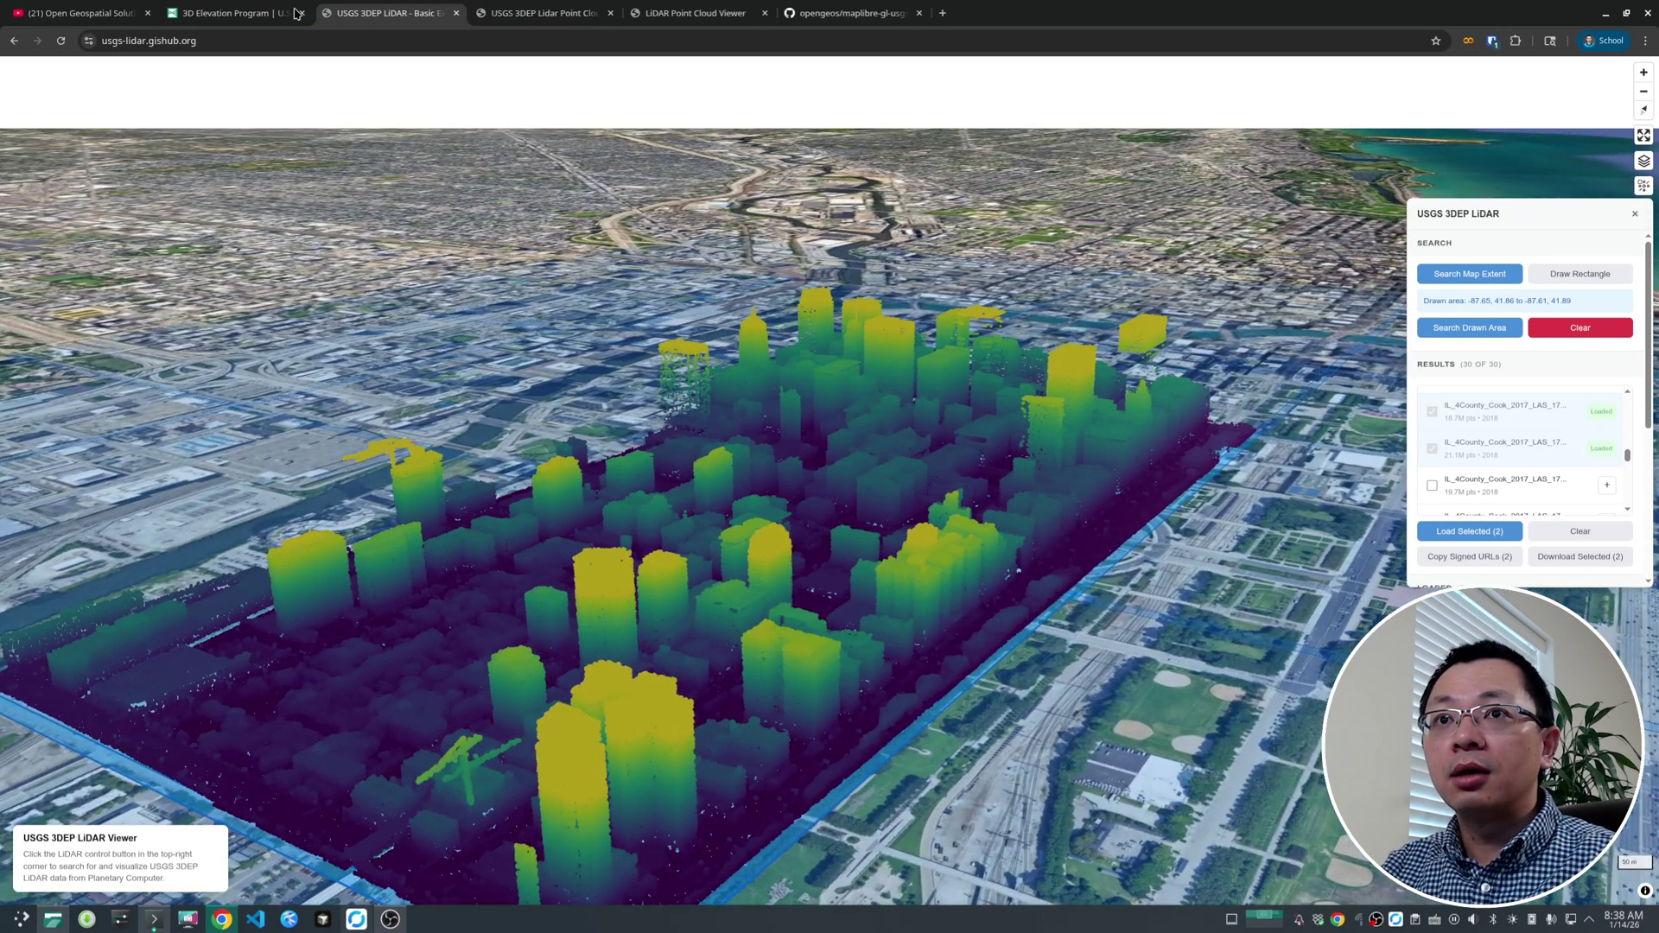
scroll(750, 591, "up", 5)
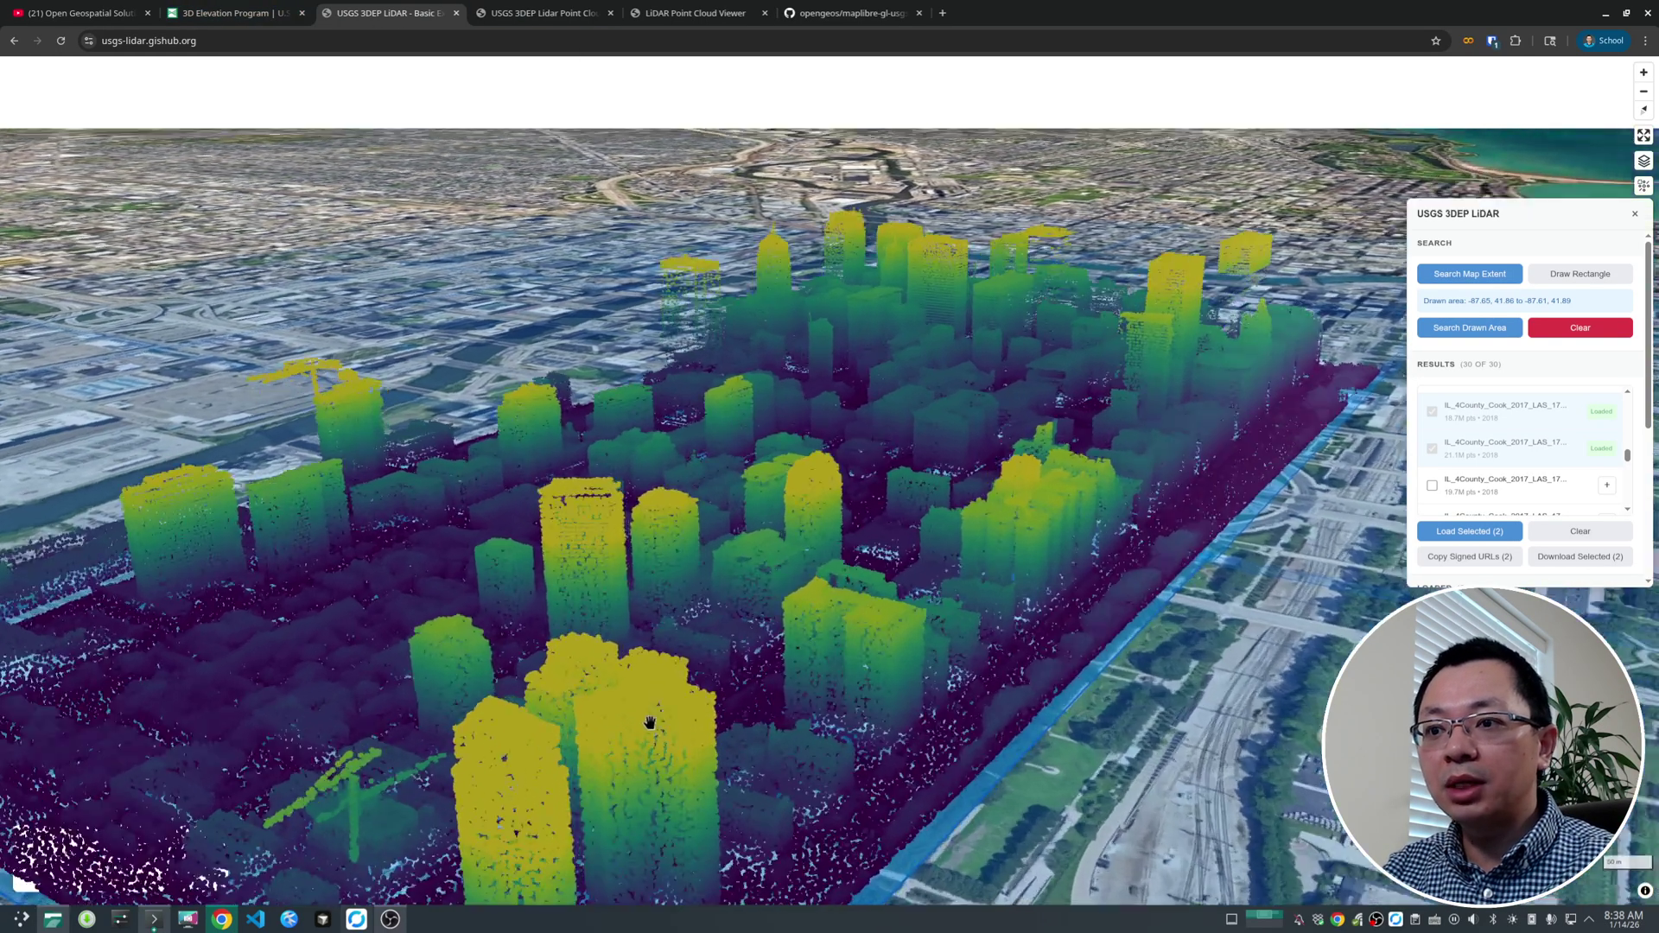
scroll(763, 613, "up", 3)
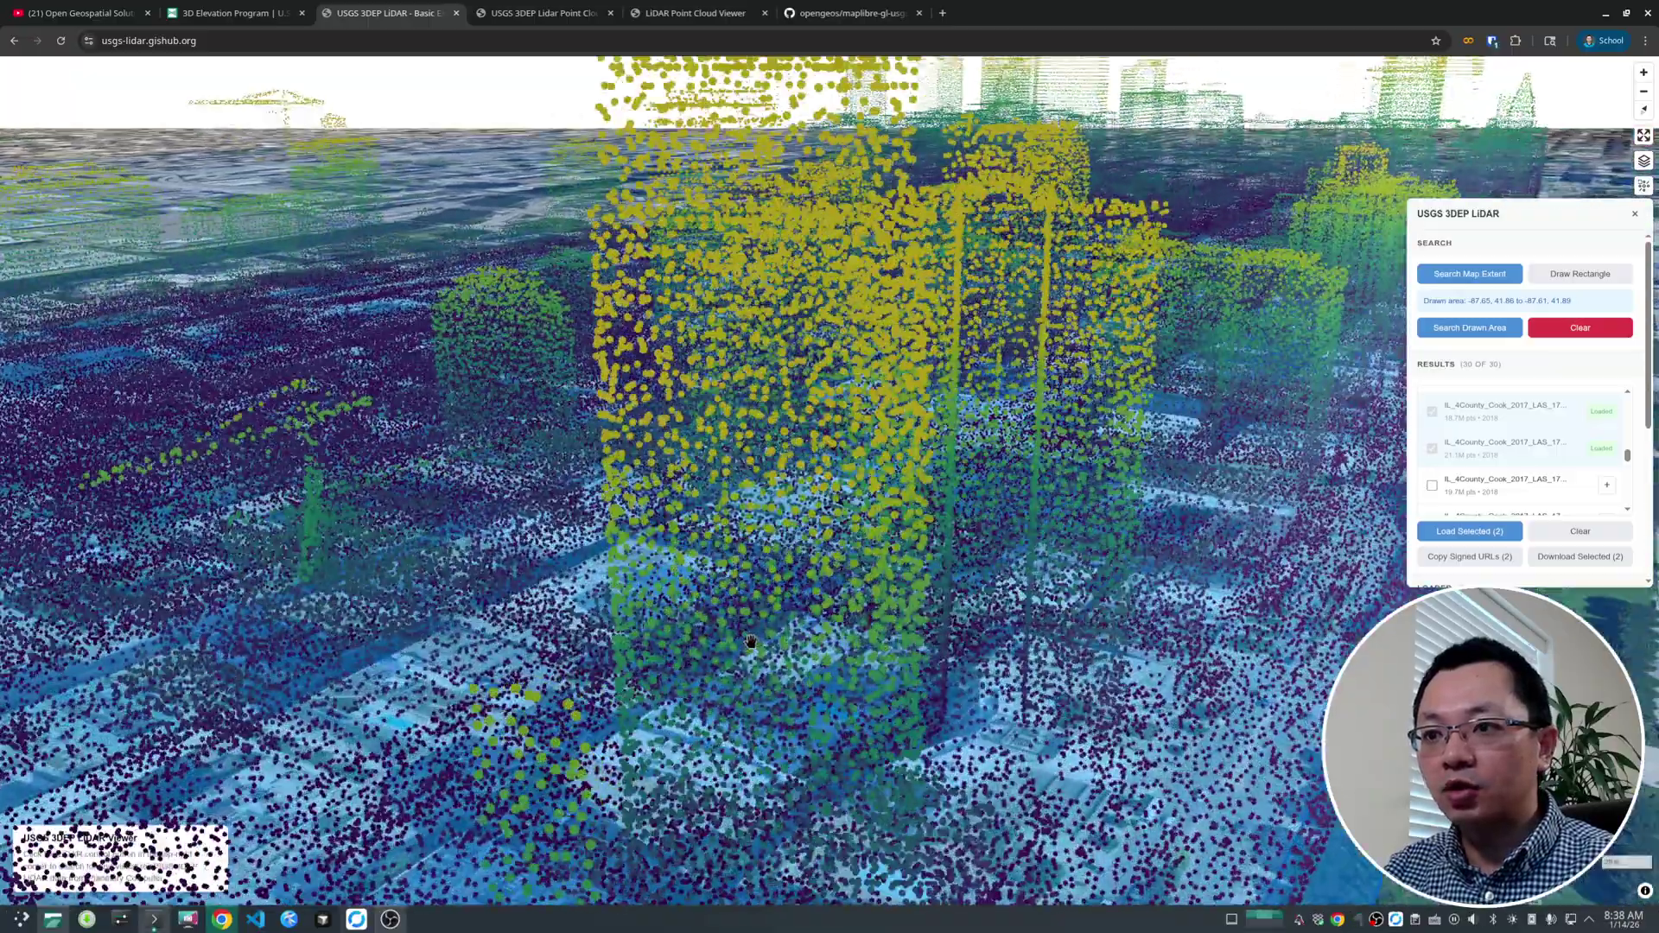
scroll(959, 551, "down", 5)
right_click_drag(959, 552, 896, 656)
scroll(759, 596, "up", 3)
scroll(759, 596, "down", 3)
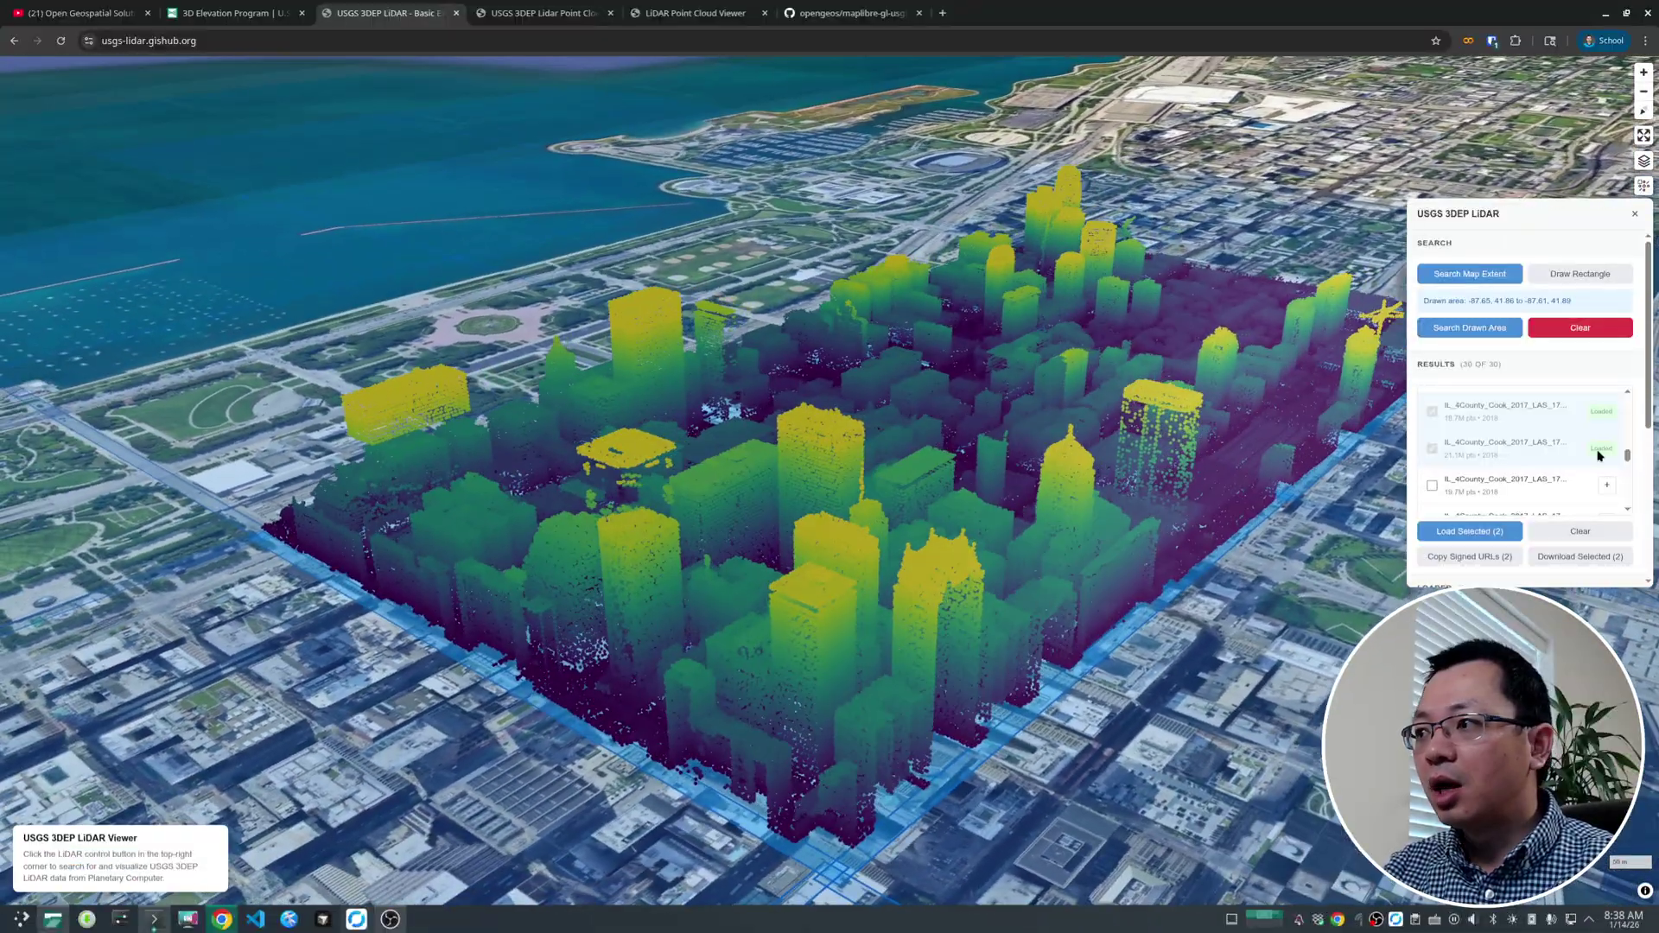
left_click_drag(1649, 396, 1645, 434)
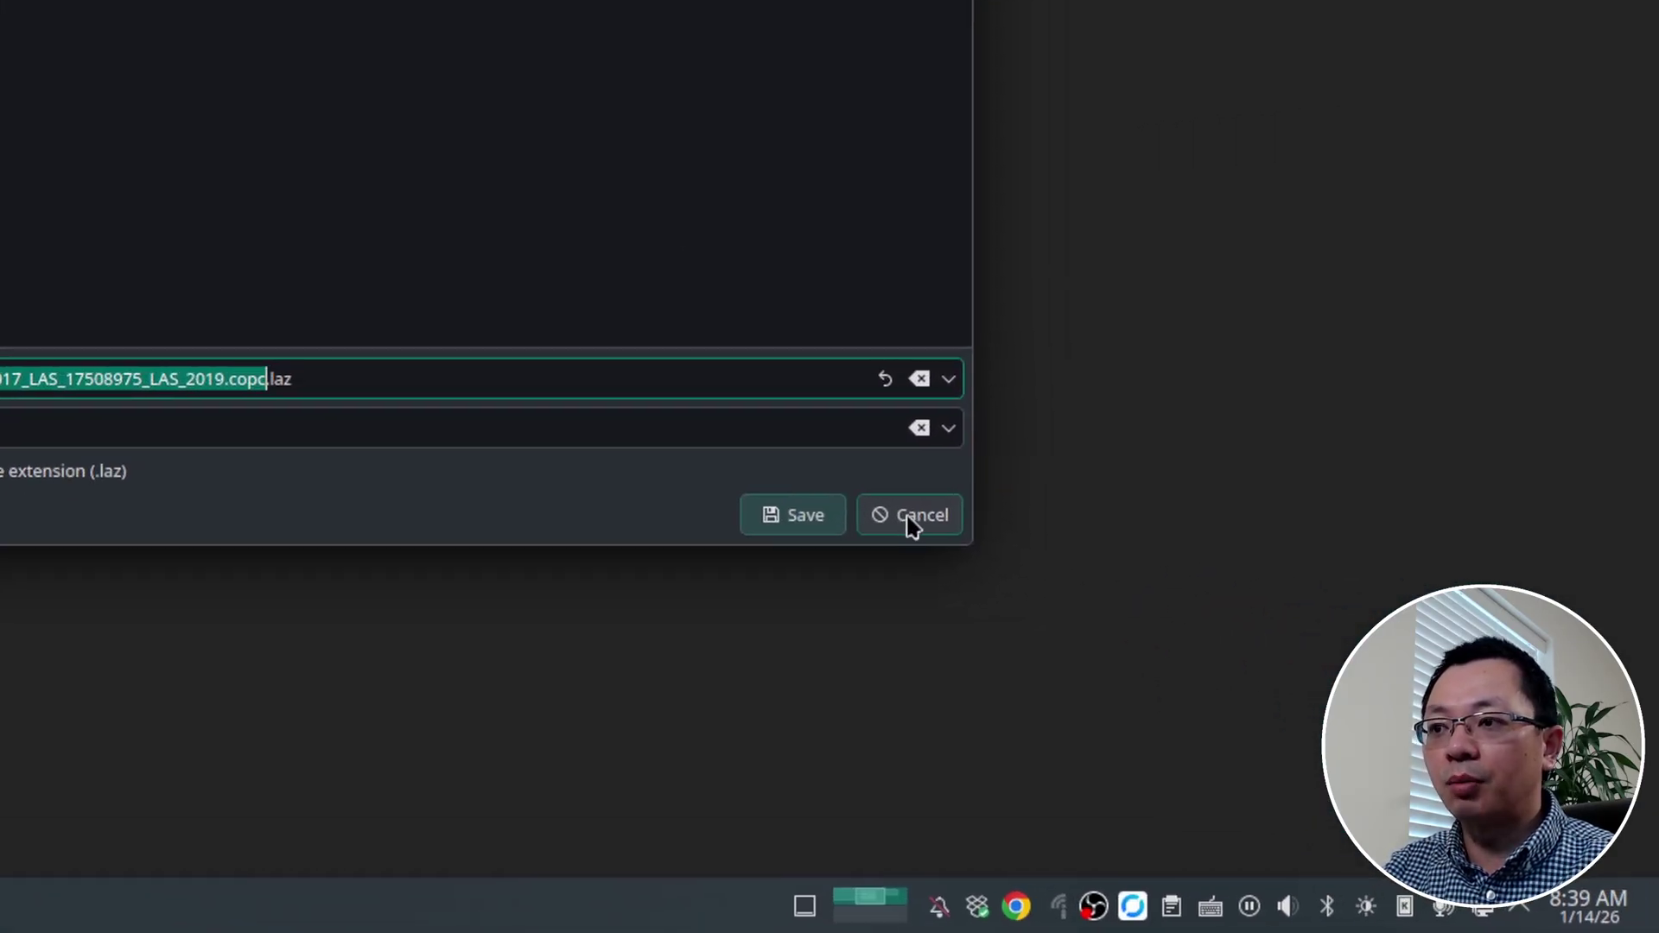
left_click(911, 515)
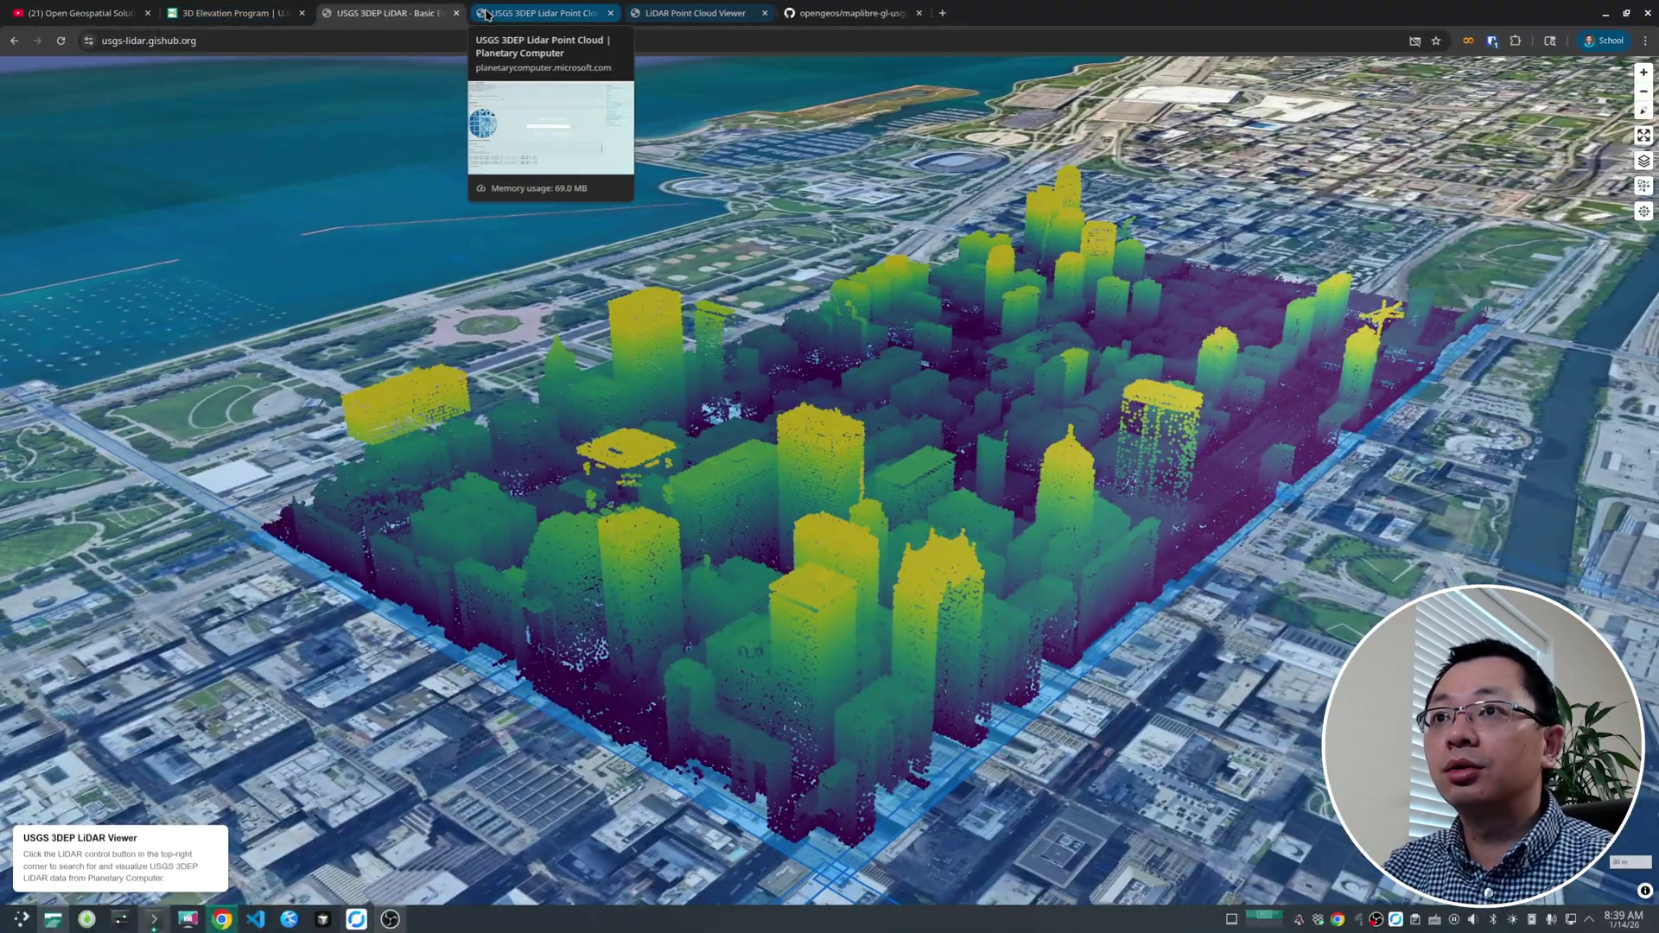
Copy the signed URLs of both selected Cook County tiles from the 3DEP LiDAR panel, then open Kate.
left_click(486, 14)
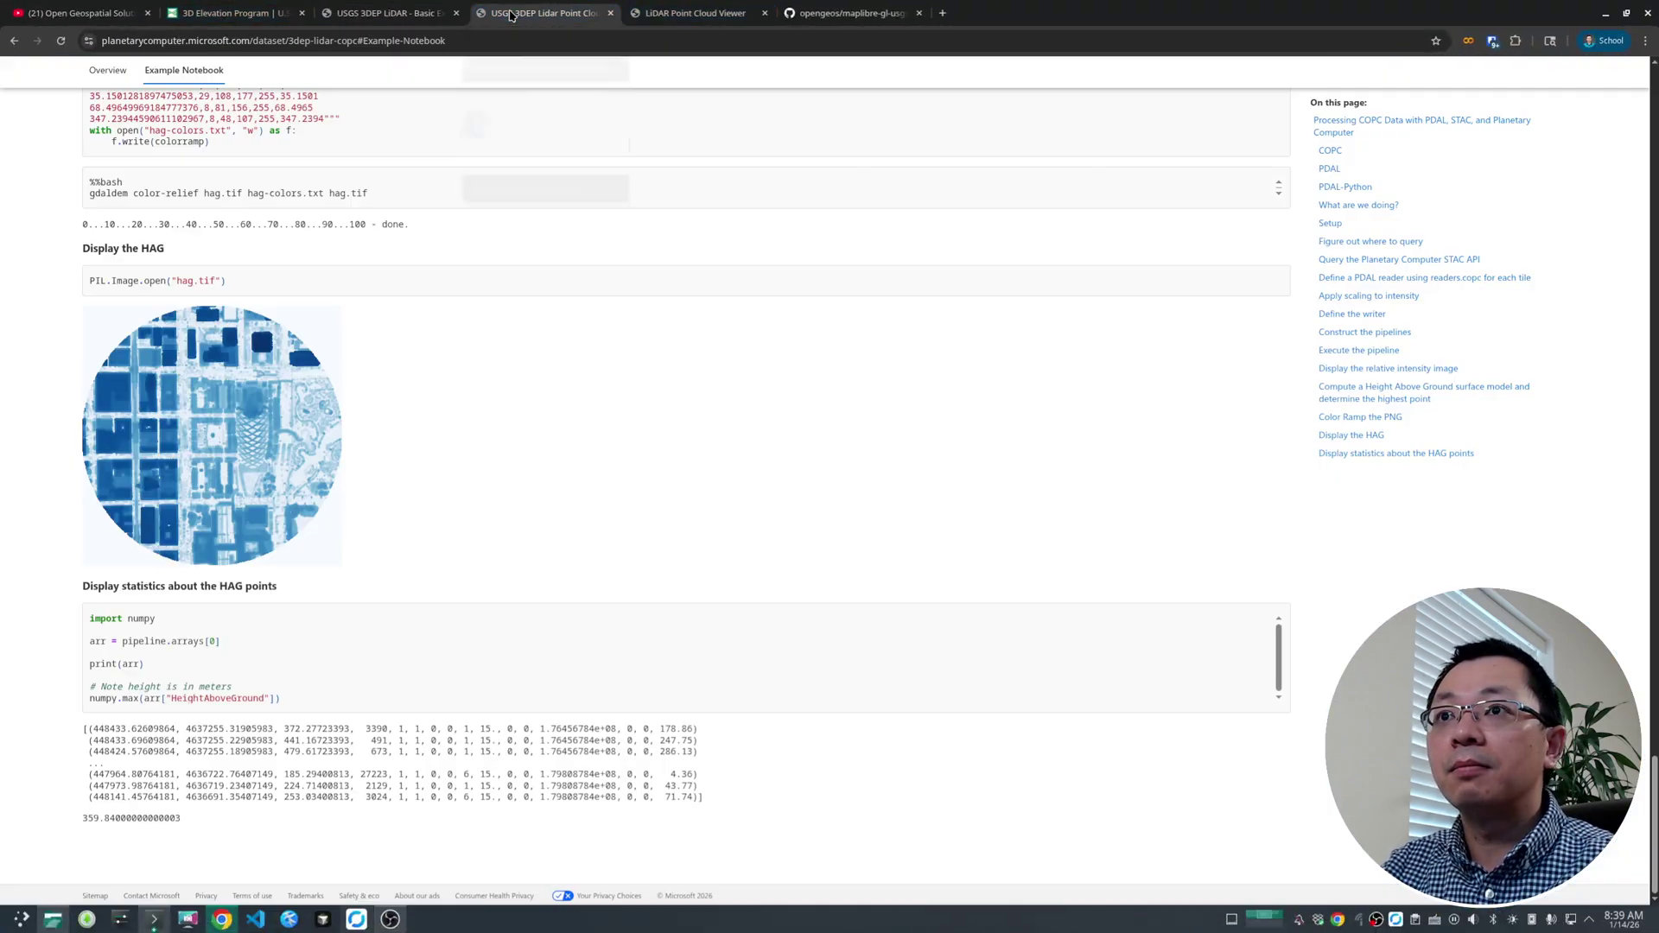
left_click(389, 13)
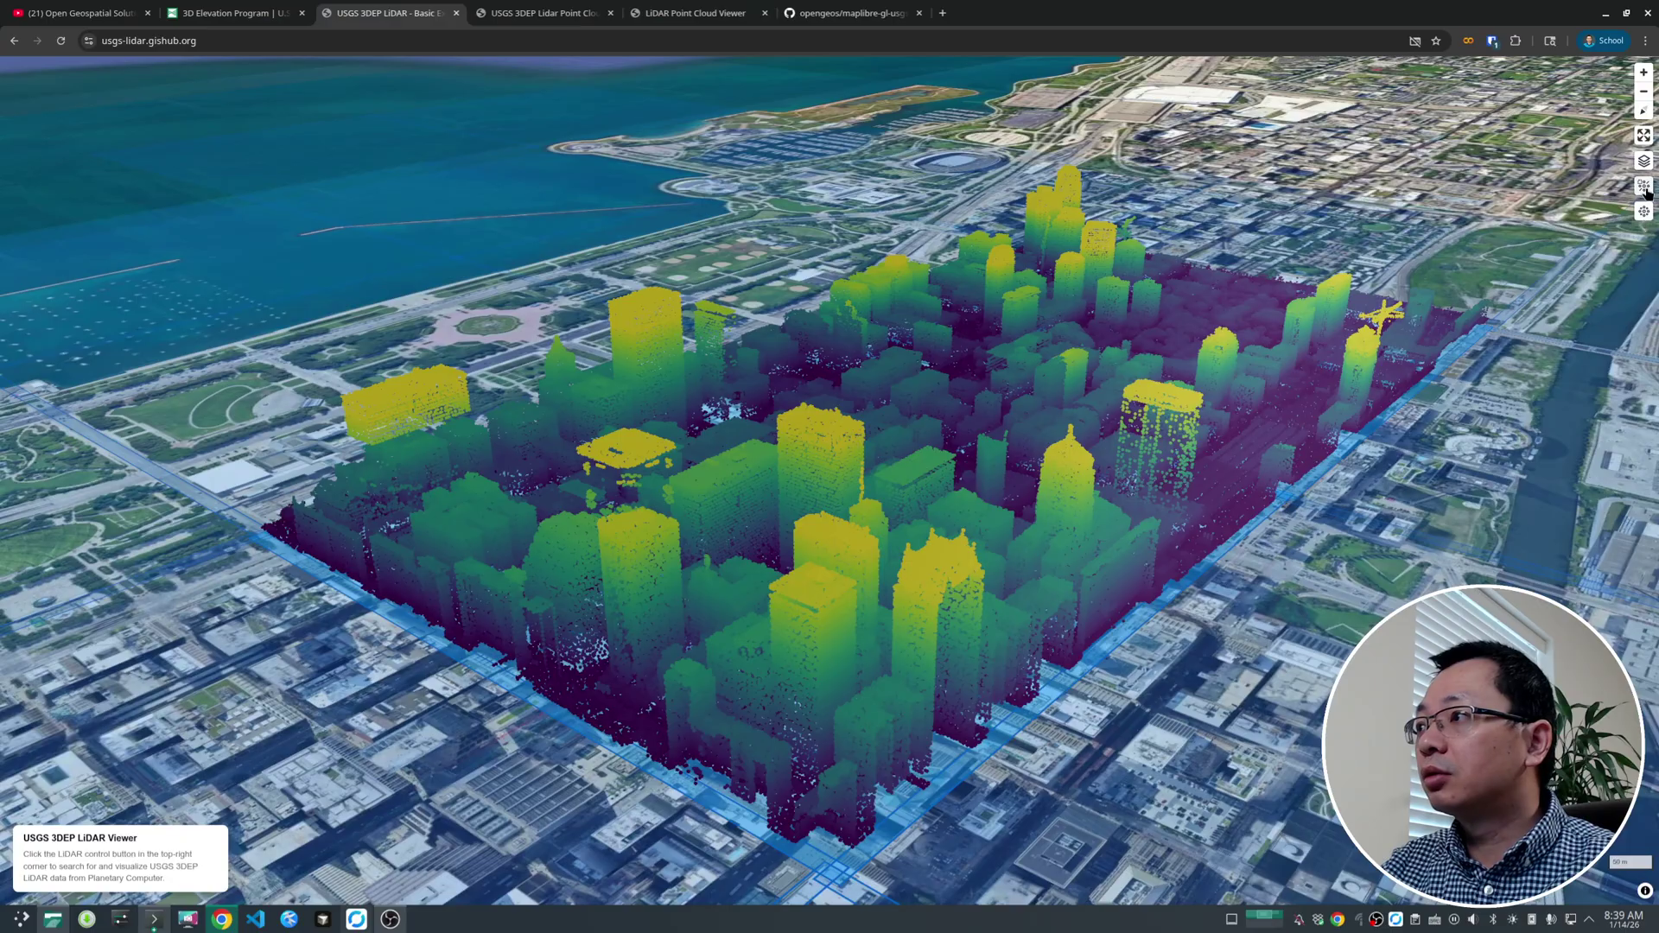
left_click(1644, 211)
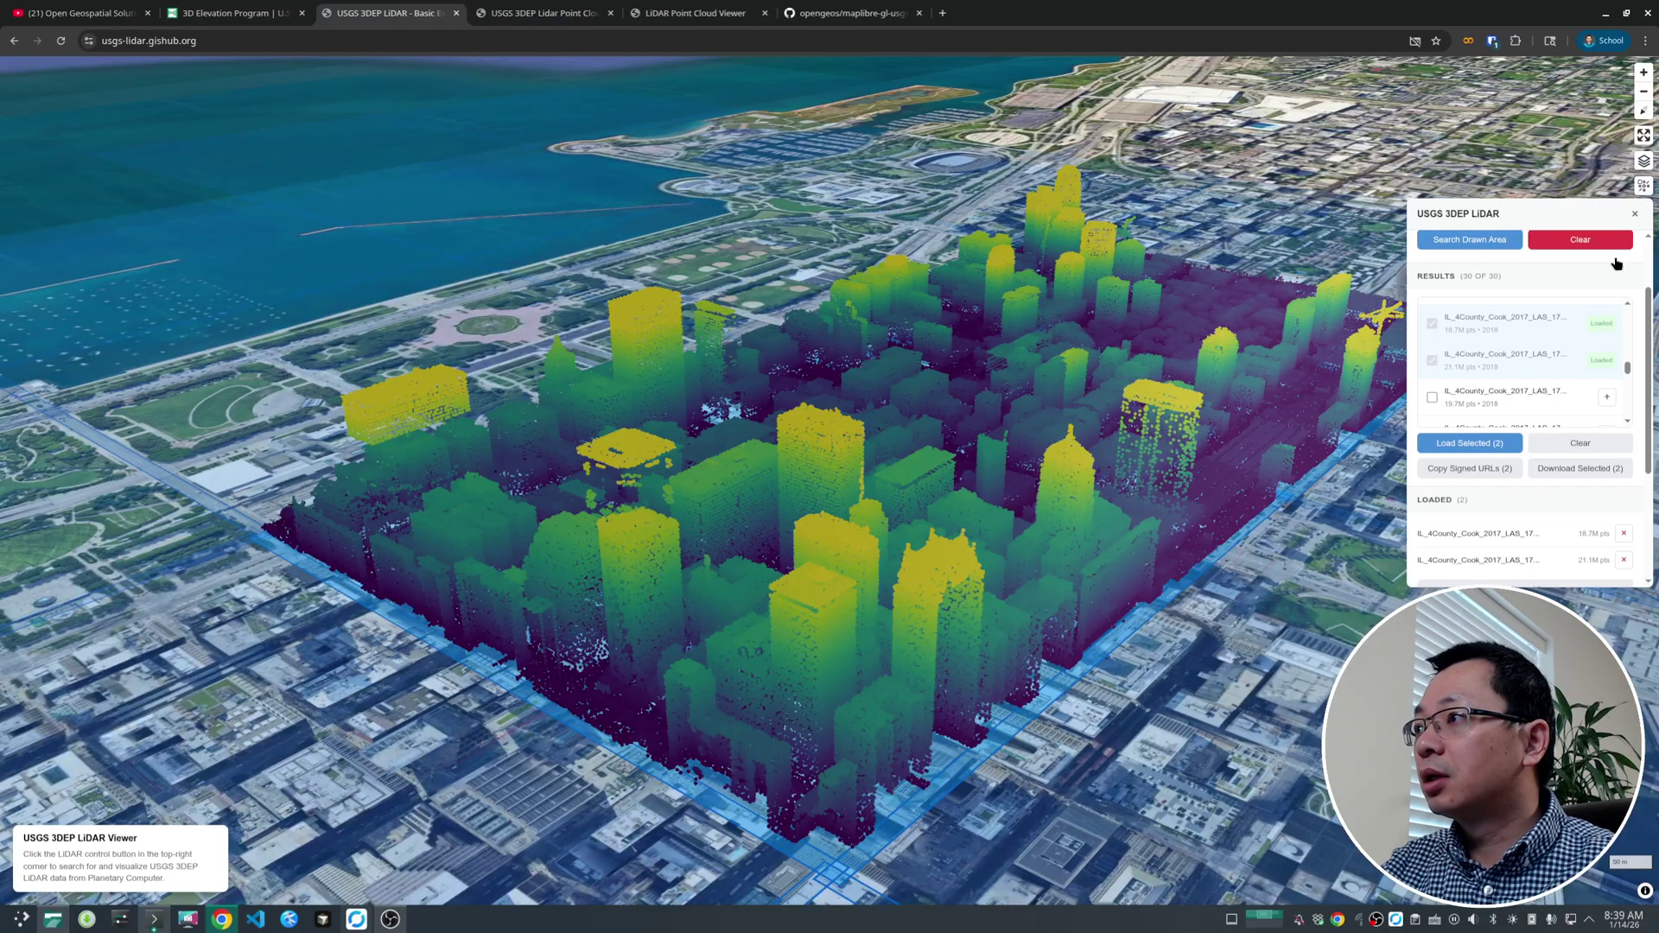
left_click(1467, 470)
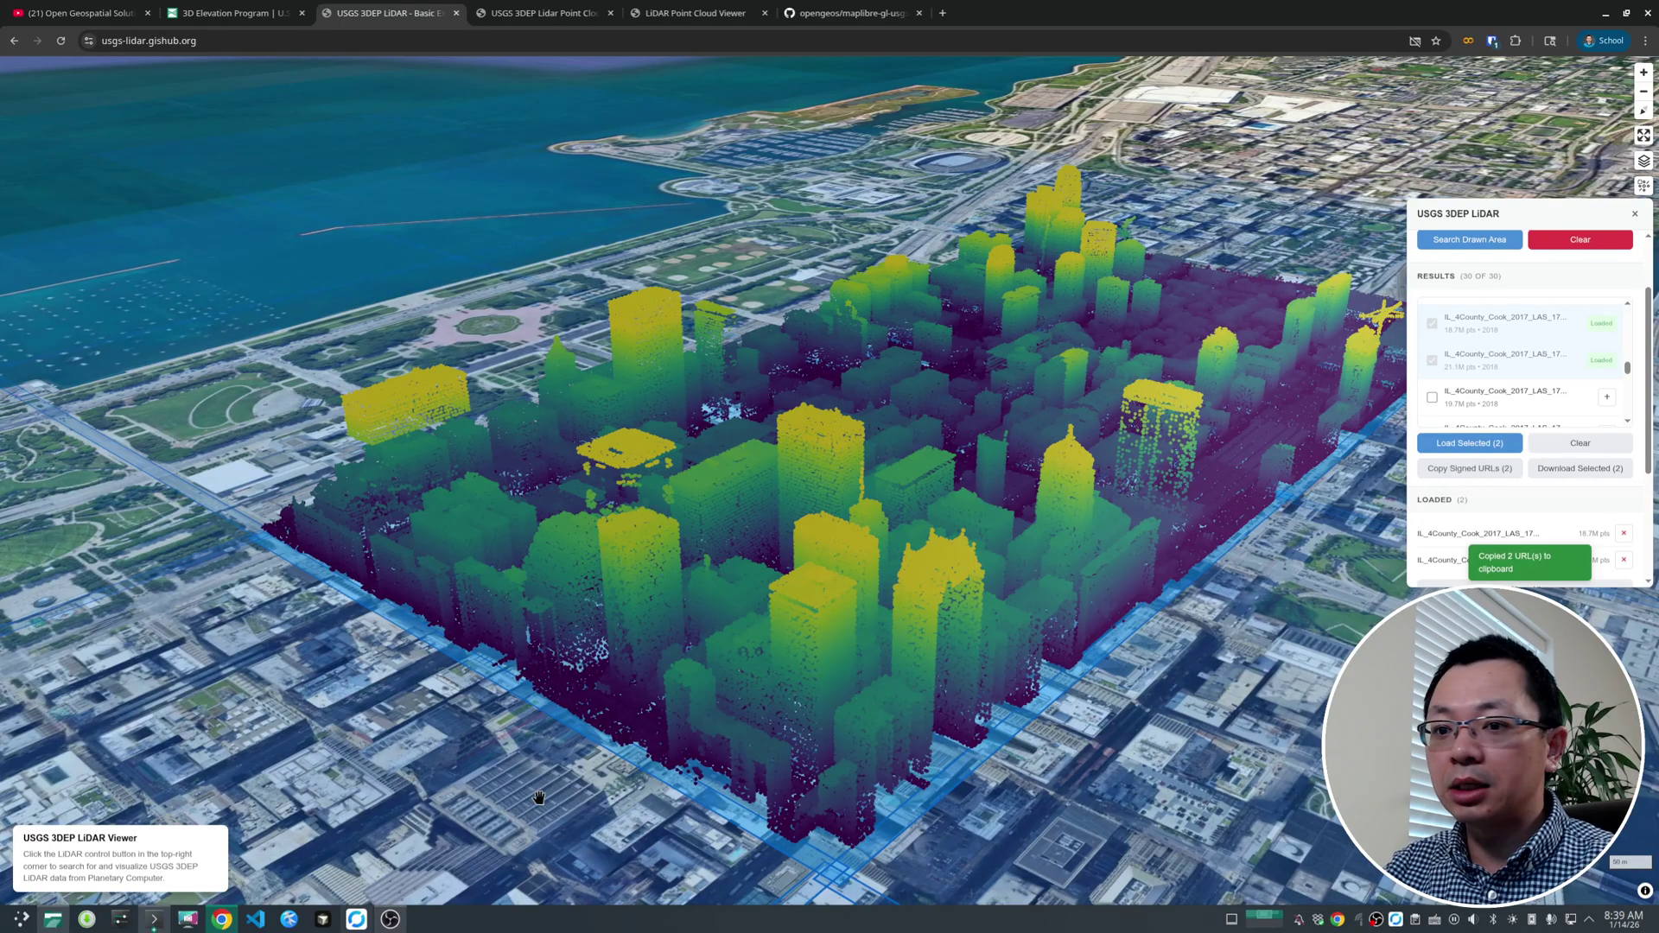
left_click(288, 922)
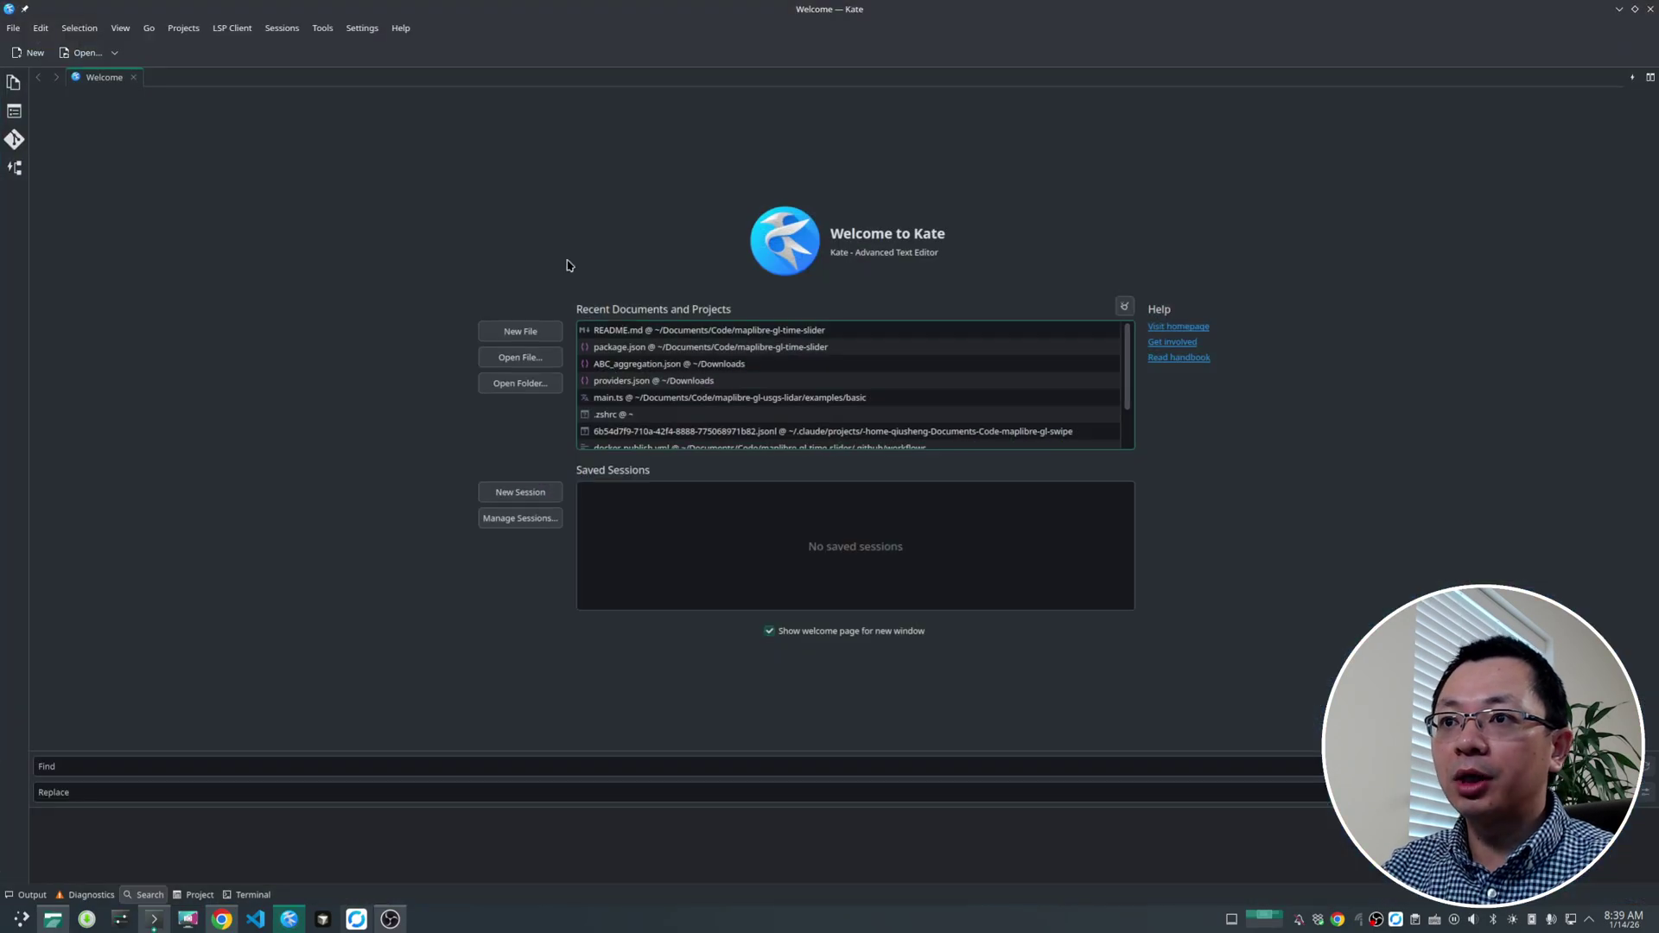
Paste both signed tile URLs into a new Kate document with blank lines between them.
left_click(515, 333)
key("ctrl+v")
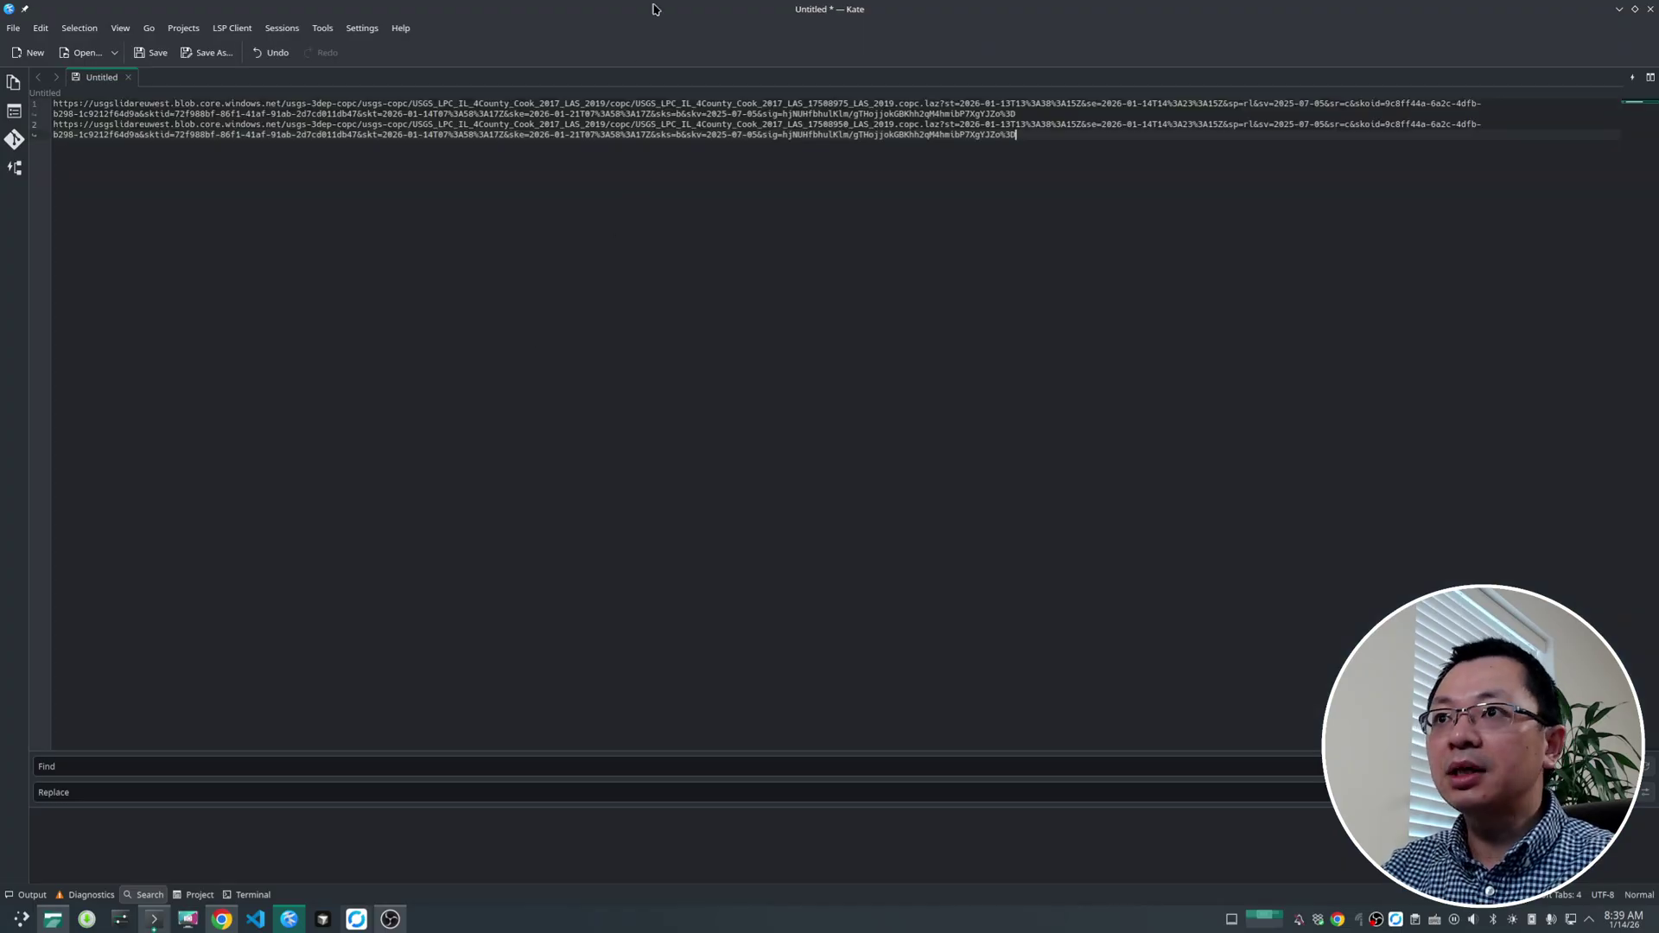
double_click(654, 10)
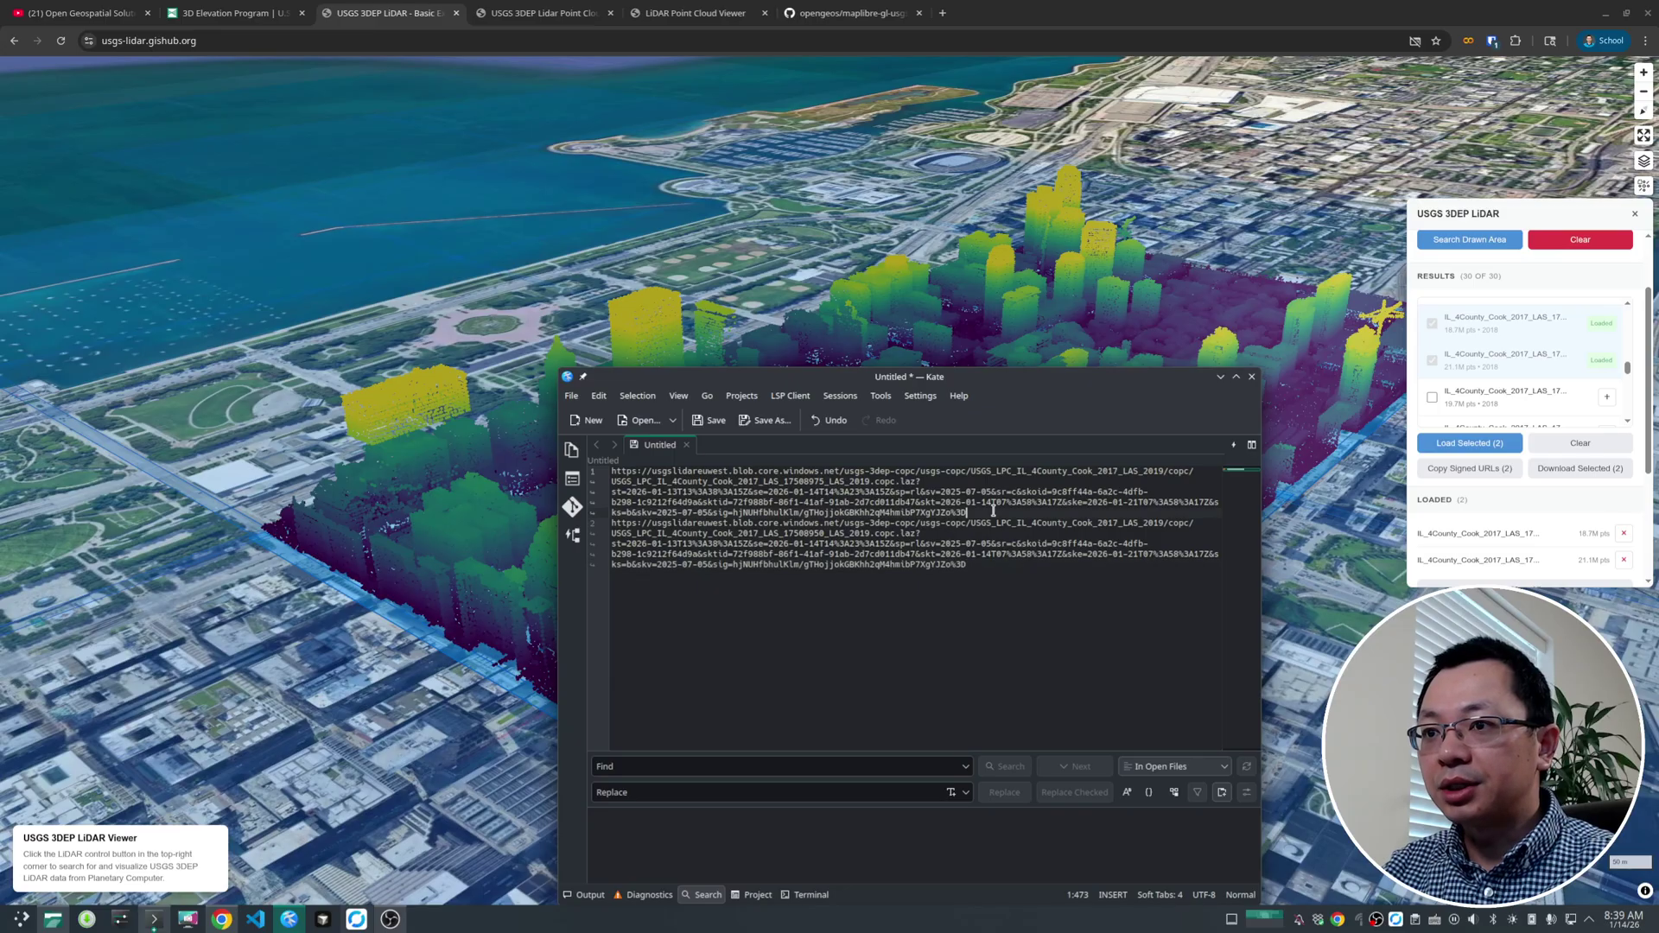
key("Return")
key("Return")
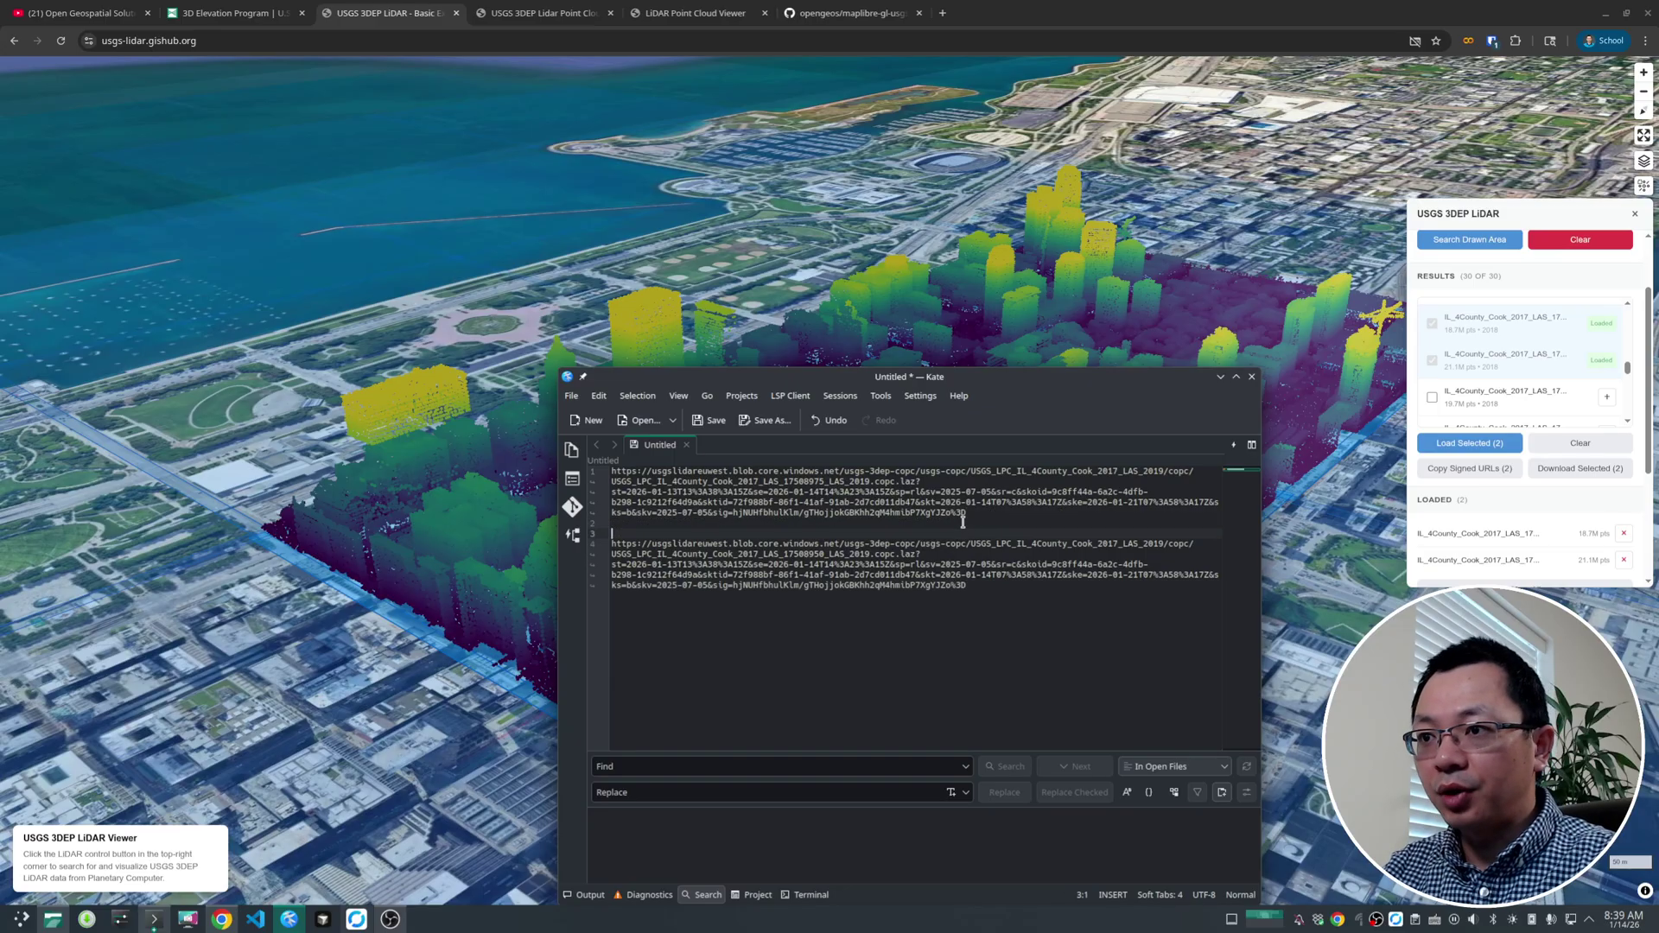
Select and copy the entire first signed URL, then go to the LiDAR Point Cloud Viewer page.
left_click(980, 471)
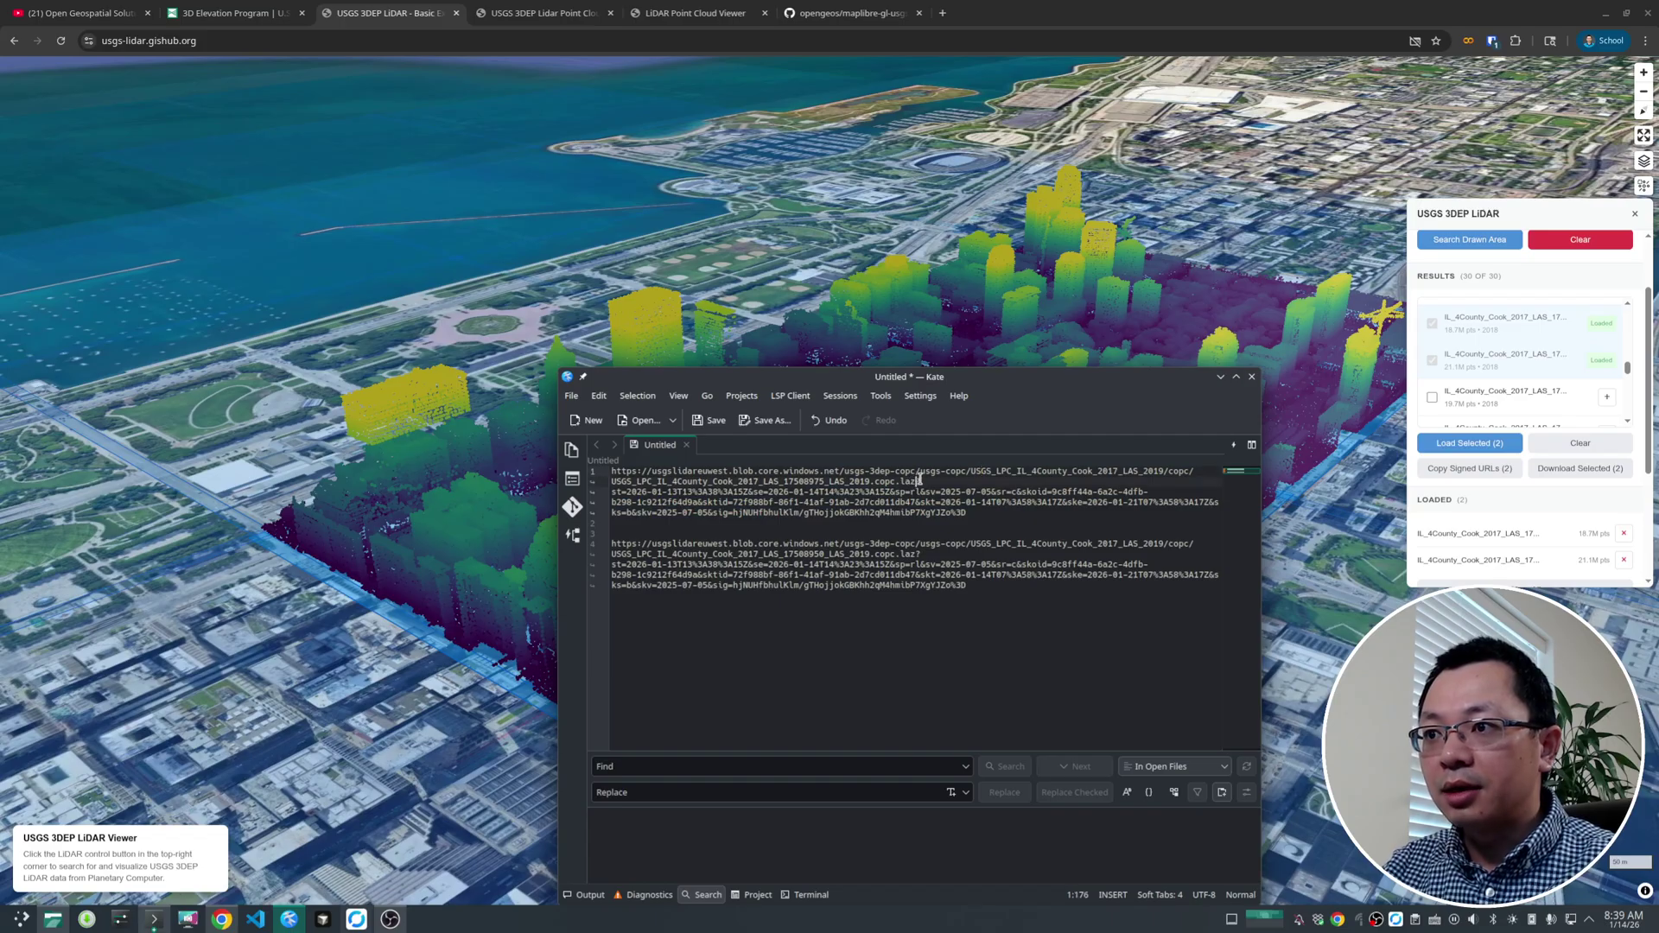
left_click_drag(968, 513, 914, 481)
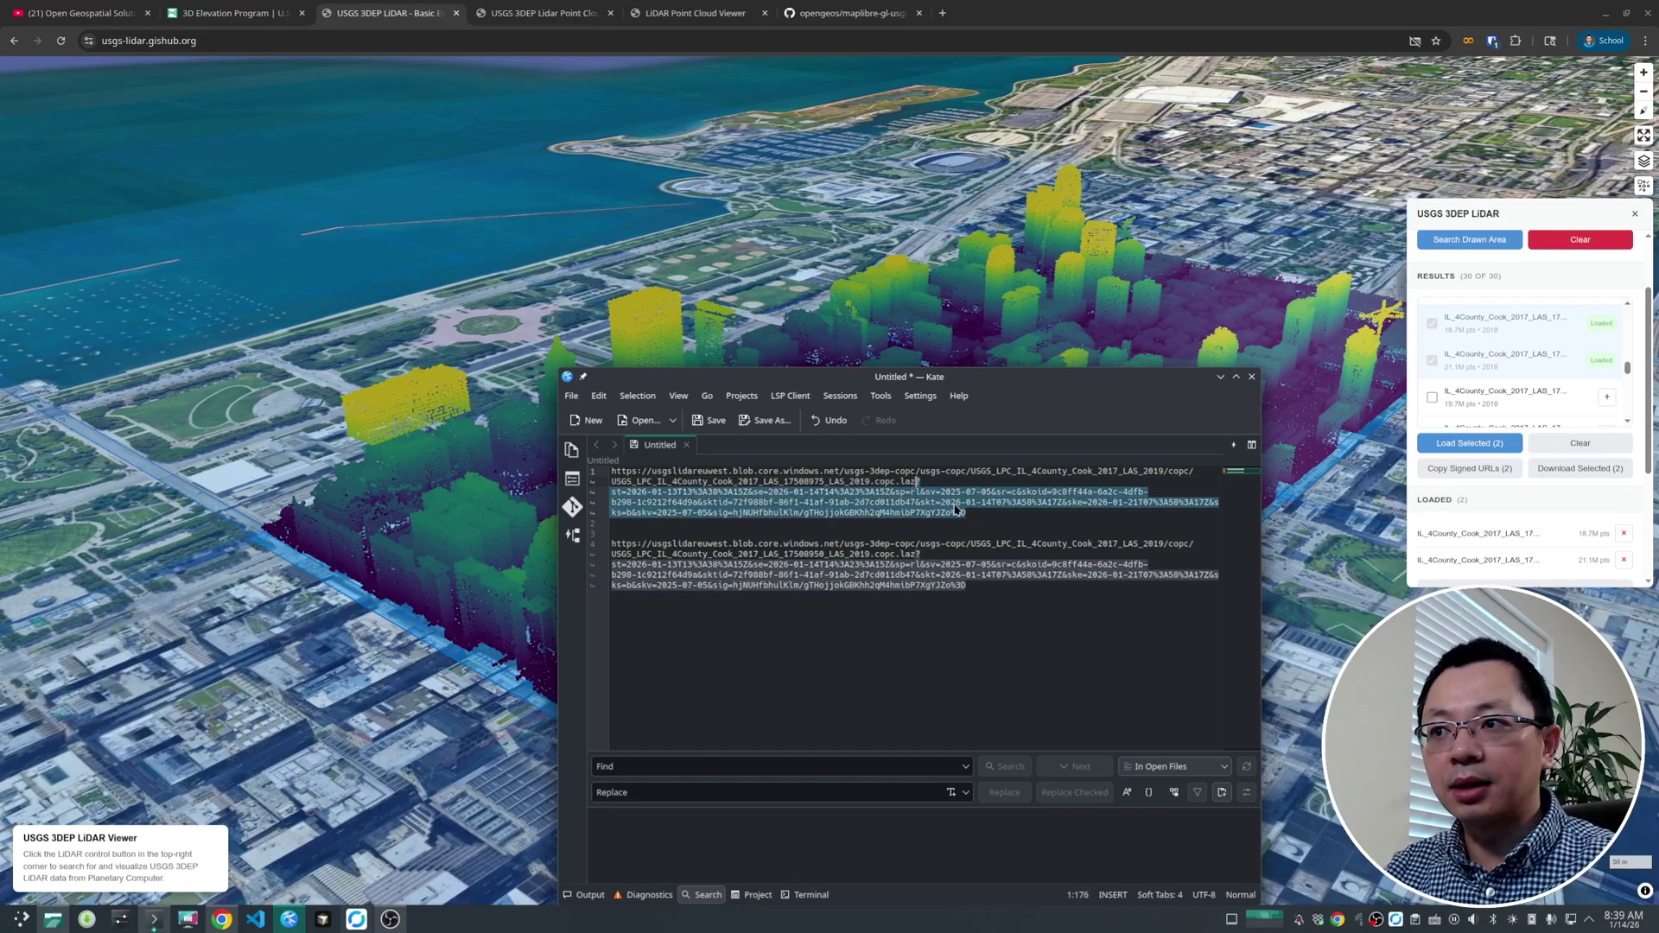
left_click(989, 517)
triple_click(975, 511)
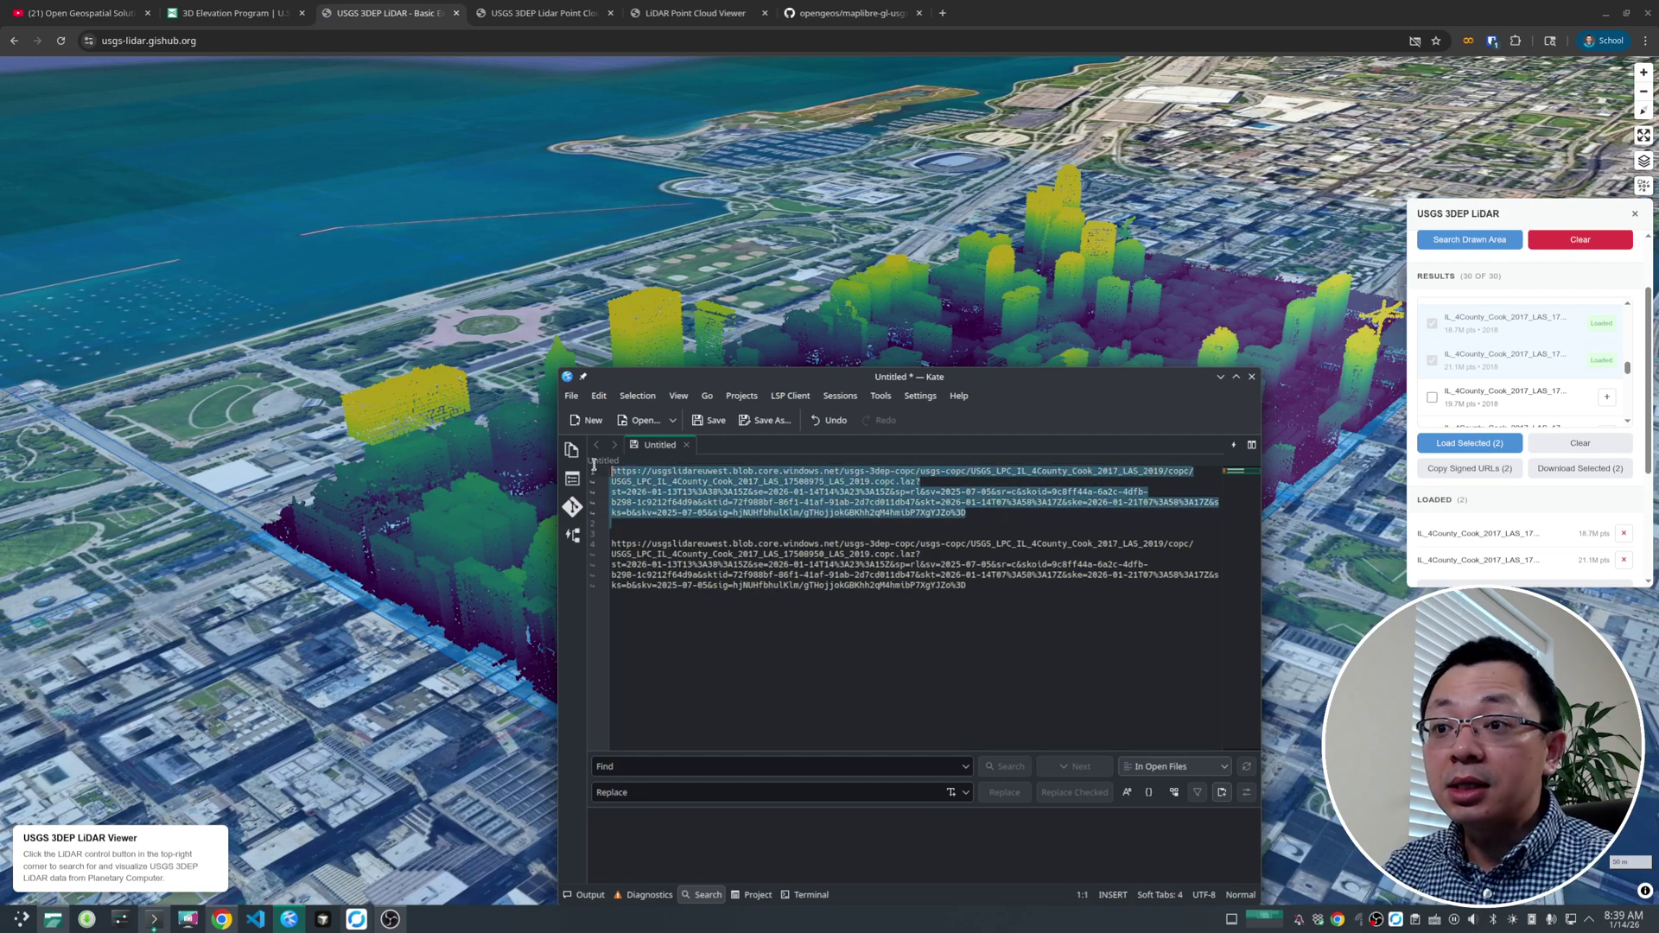
left_click(789, 514)
left_click_drag(976, 513, 598, 464)
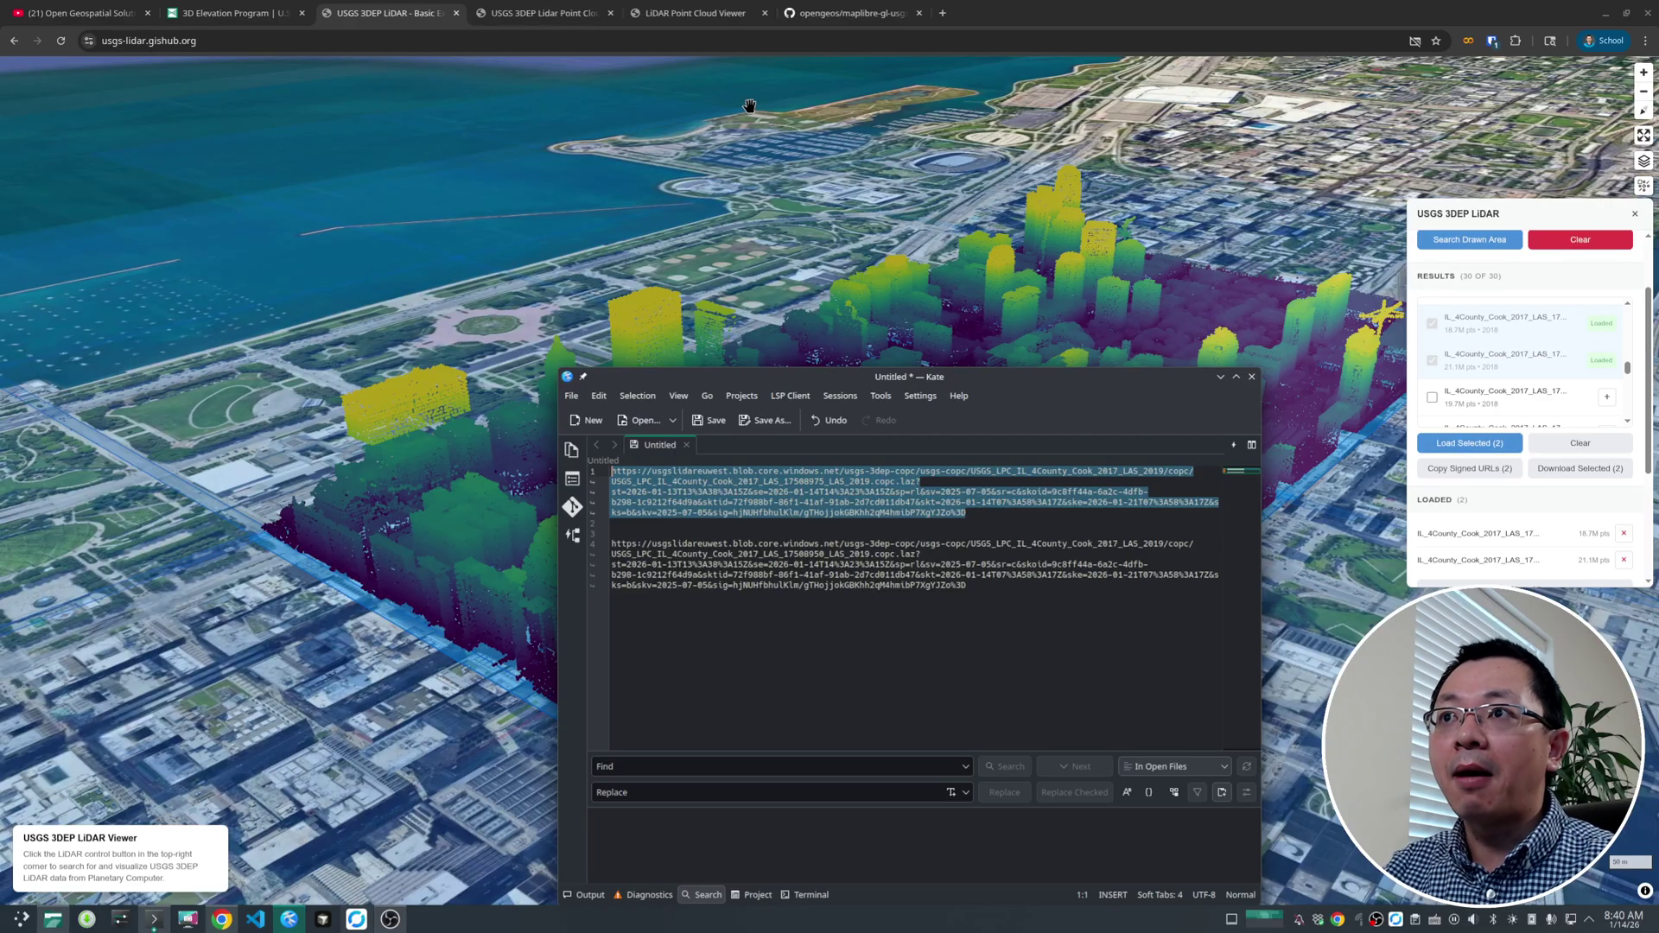
left_click(694, 13)
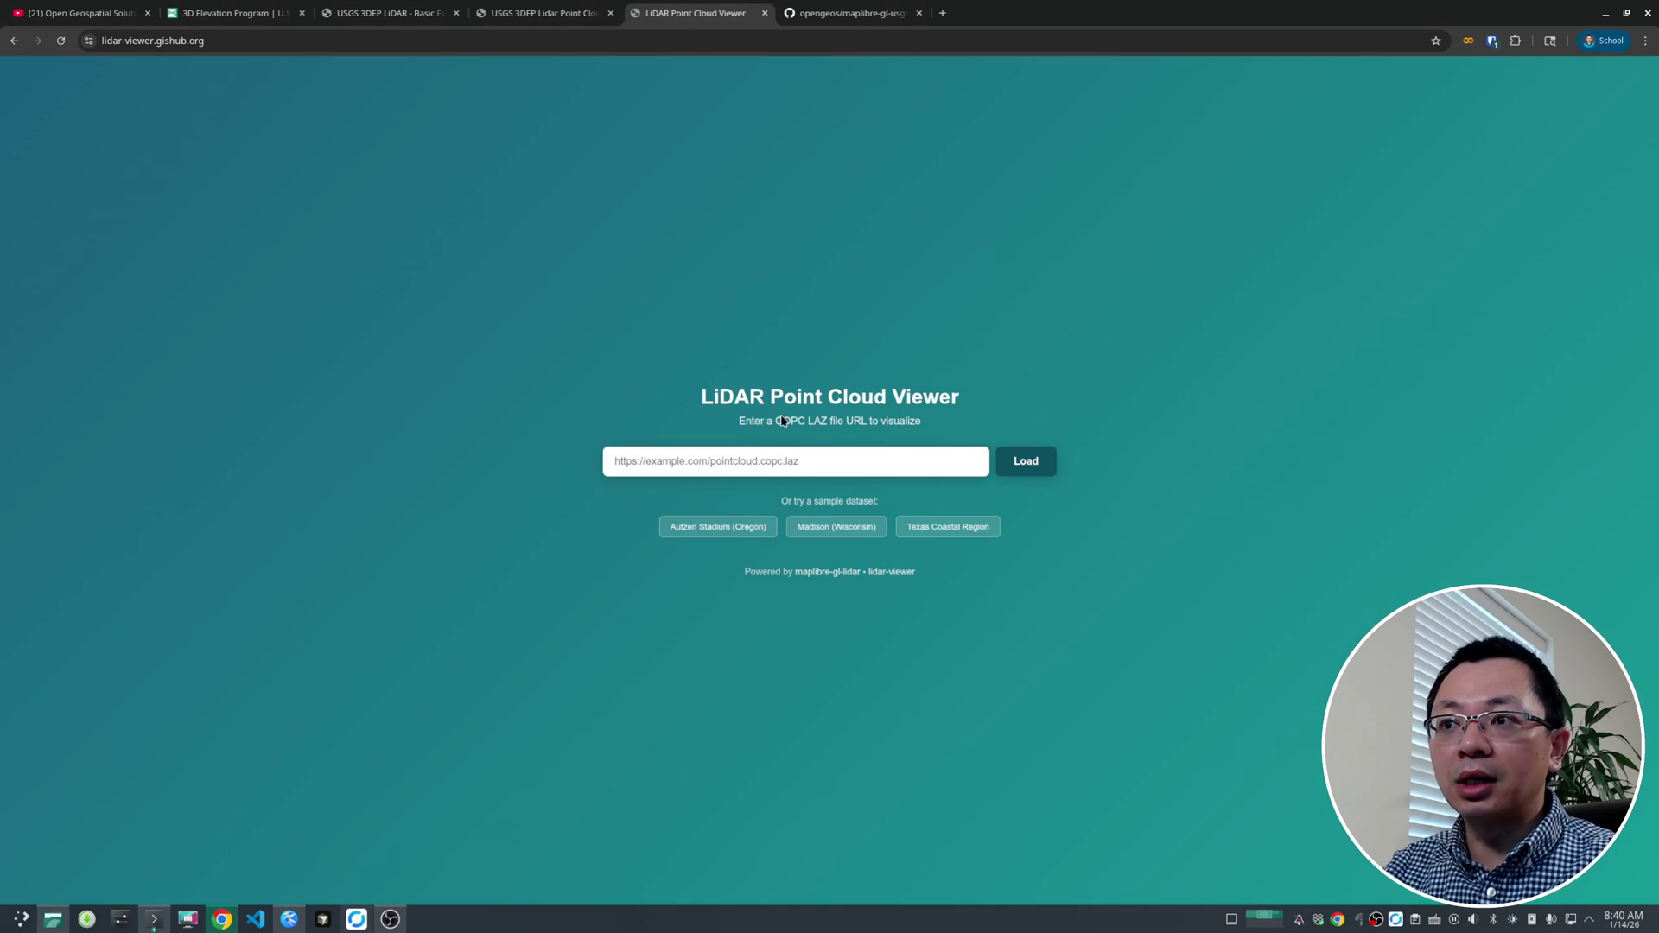
Paste the first signed tile URL into the COPC file URL field and load it.
left_click(93, 18)
left_click(694, 13)
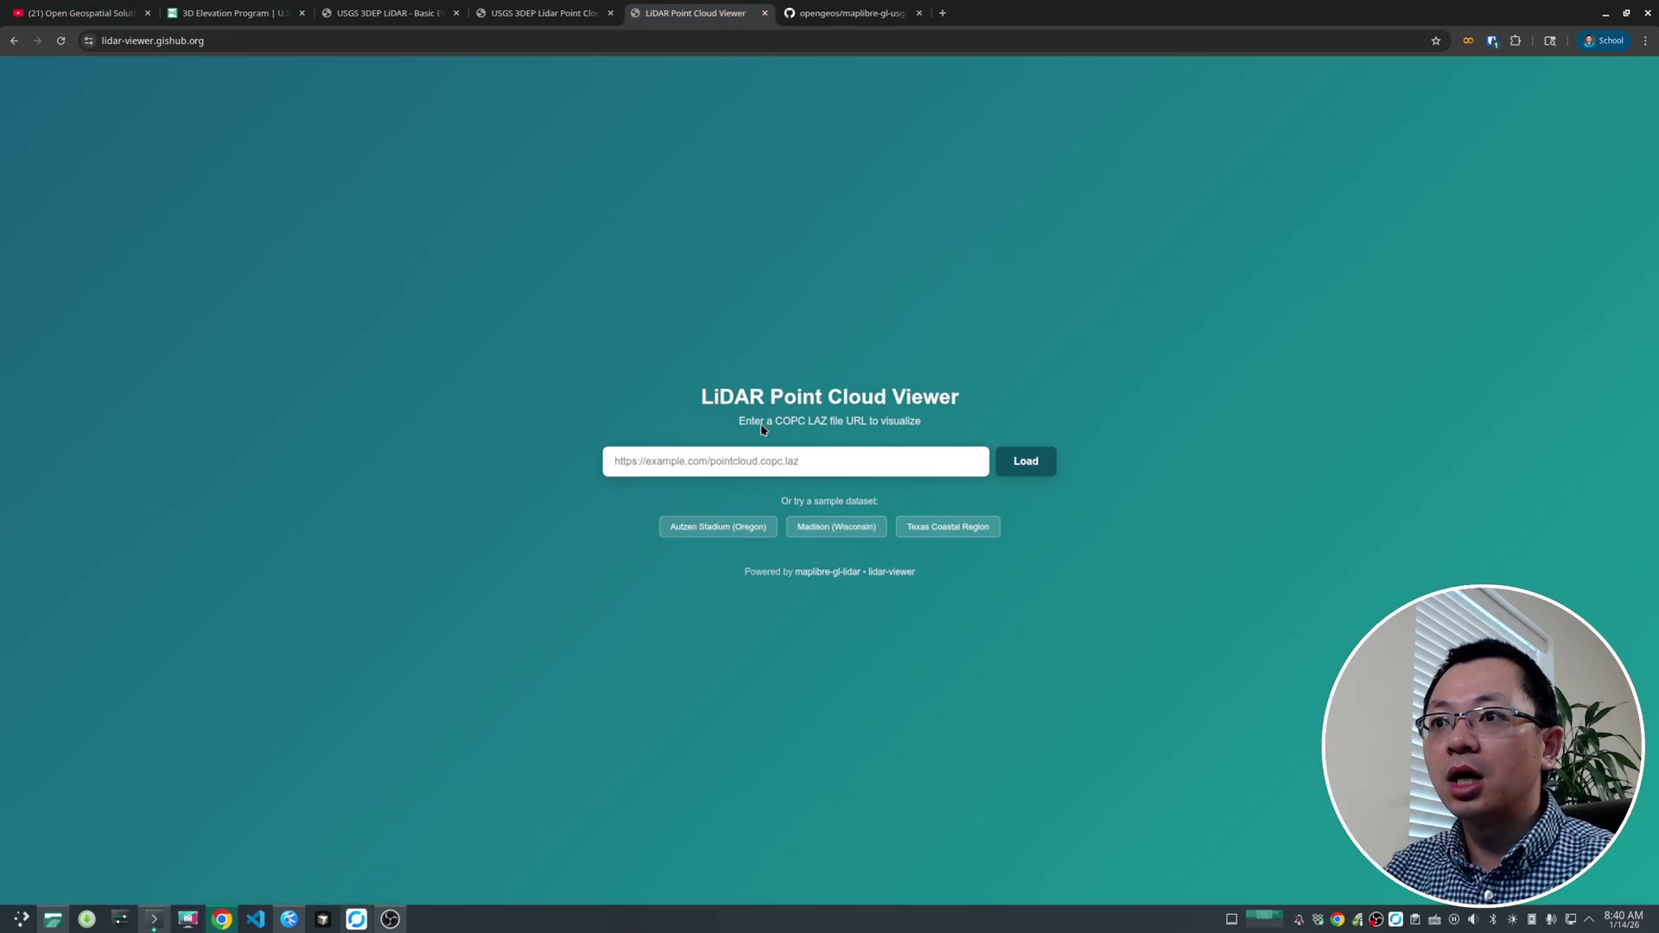
left_click(741, 461)
key("ctrl+v")
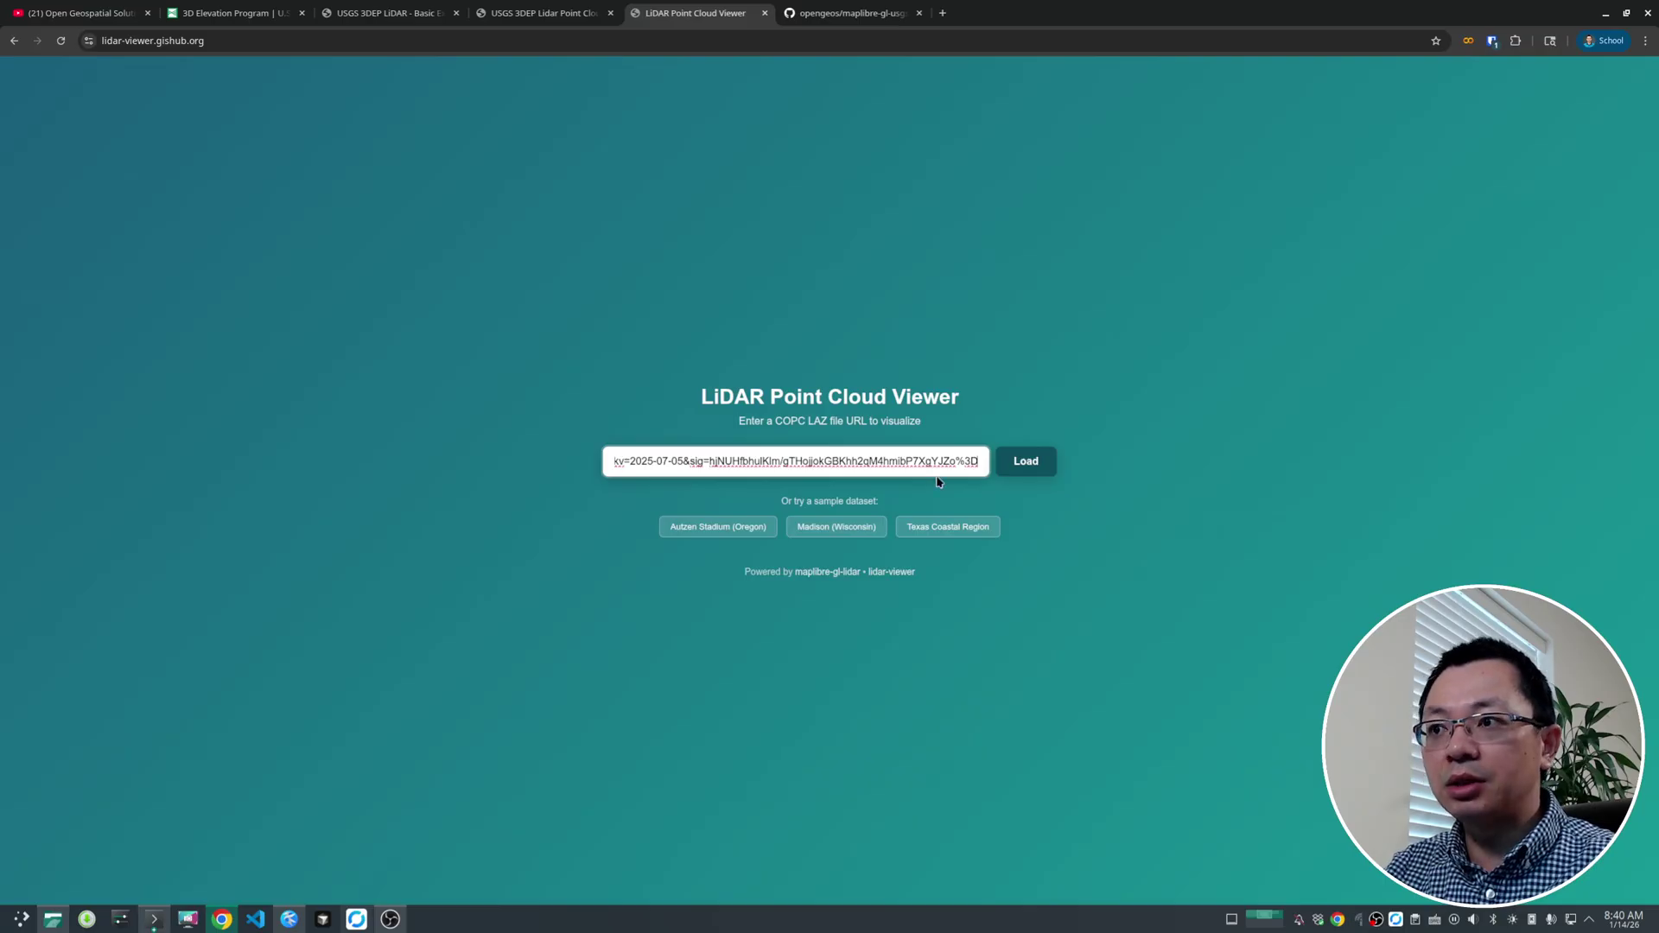
left_click(1030, 466)
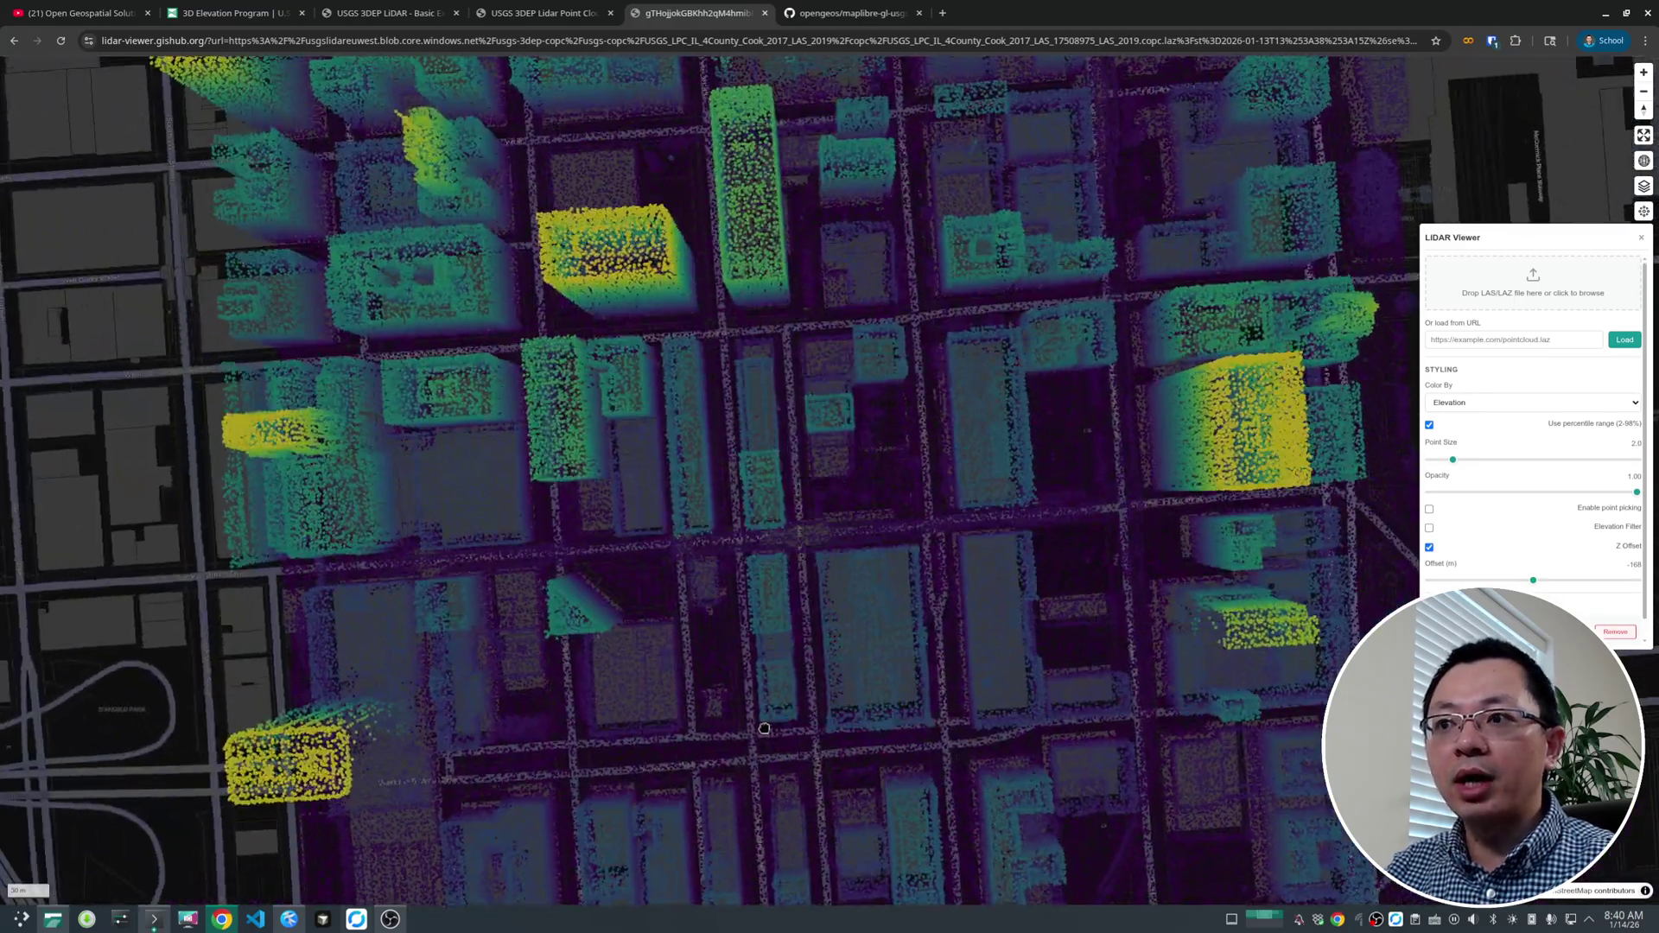
Tilt, rotate and zoom out to see the whole Chicago tile in 3D, then close the viewer tab.
right_click_drag(764, 728, 732, 543)
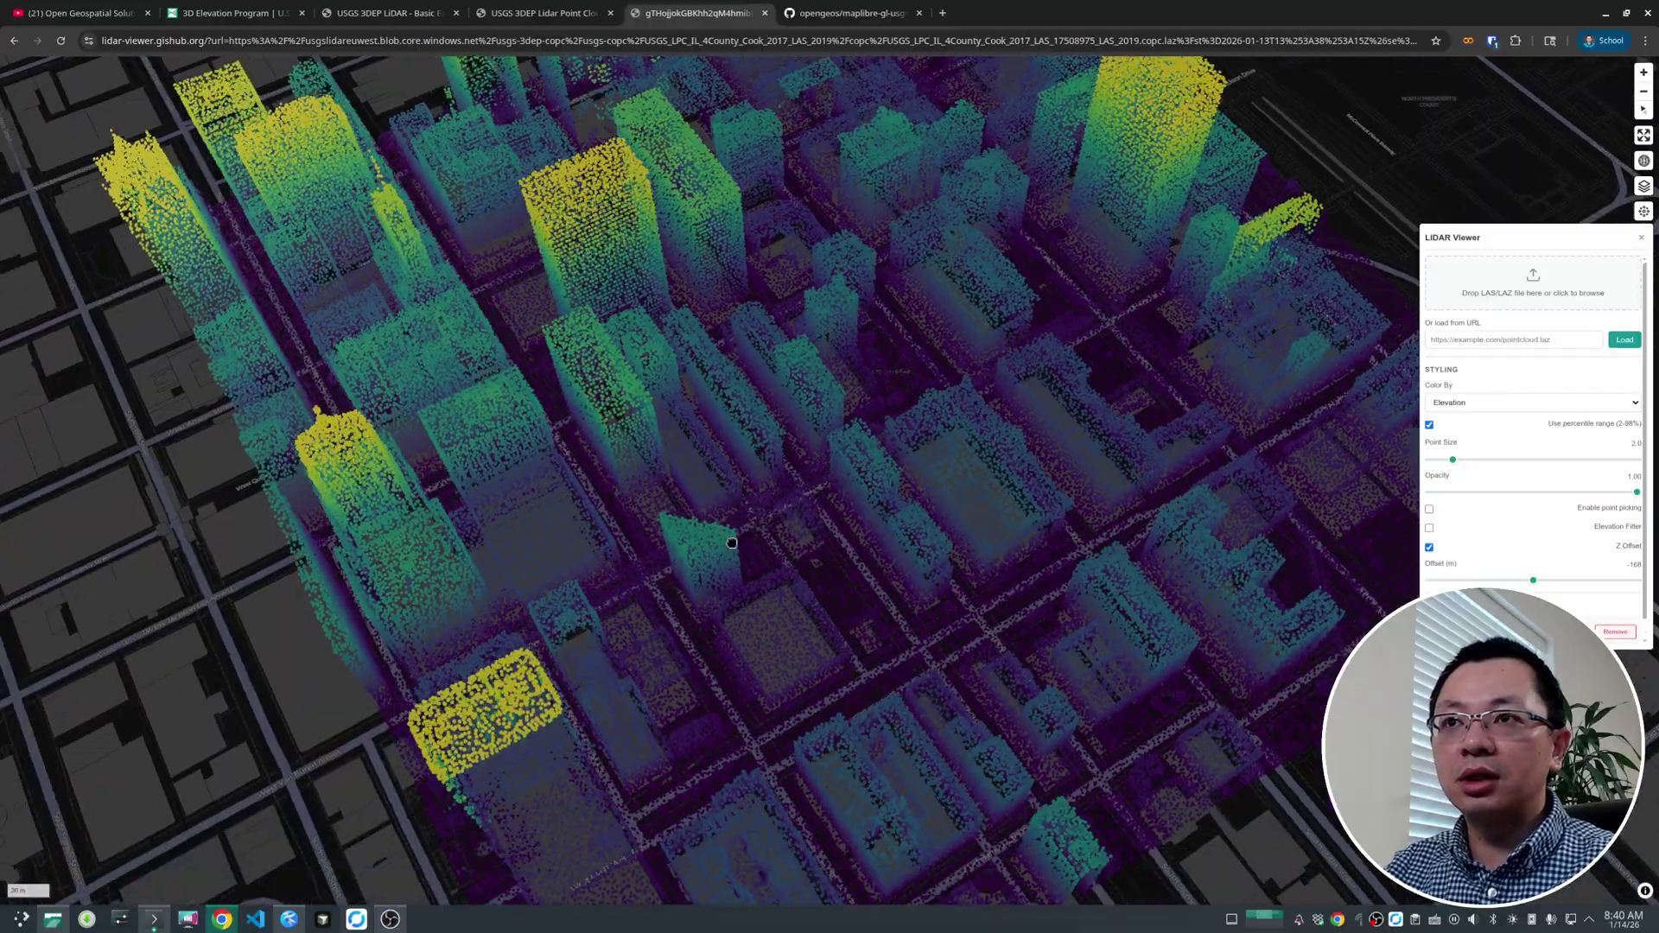
scroll(731, 542, "down", 5)
mouse_move(789, 630)
right_mouse_down()
mouse_move(789, 578)
mouse_move(772, 624)
right_mouse_up()
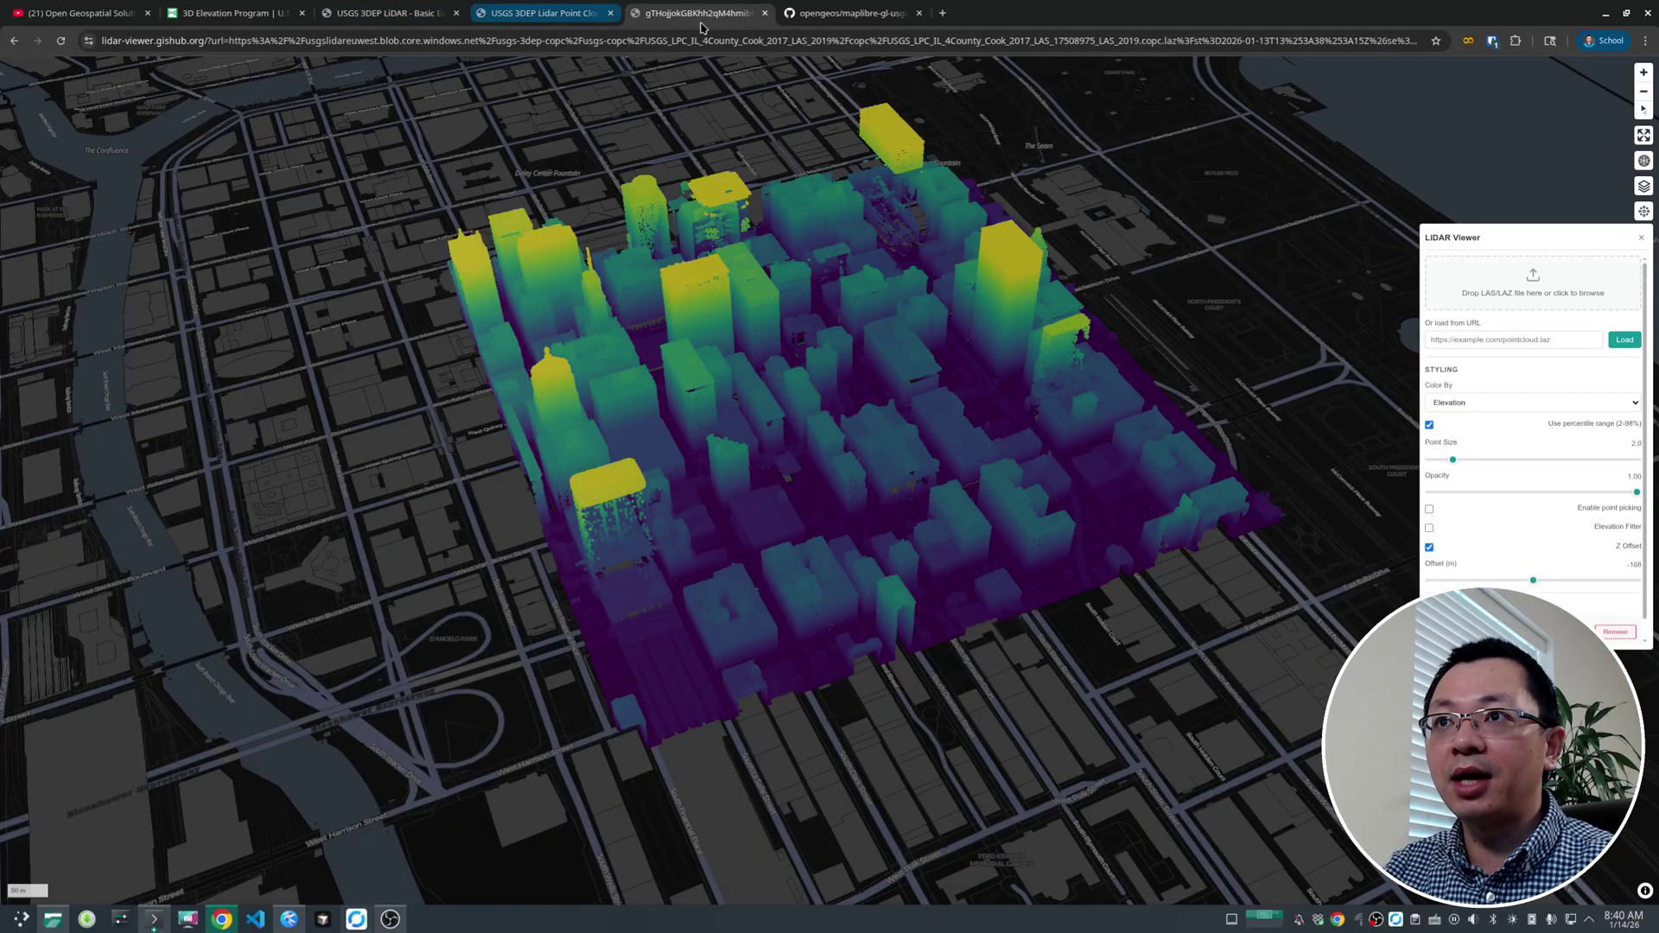
left_click(765, 13)
Return to the 3DEP LiDAR map and pan and rotate around the downtown point clouds.
left_click(524, 16)
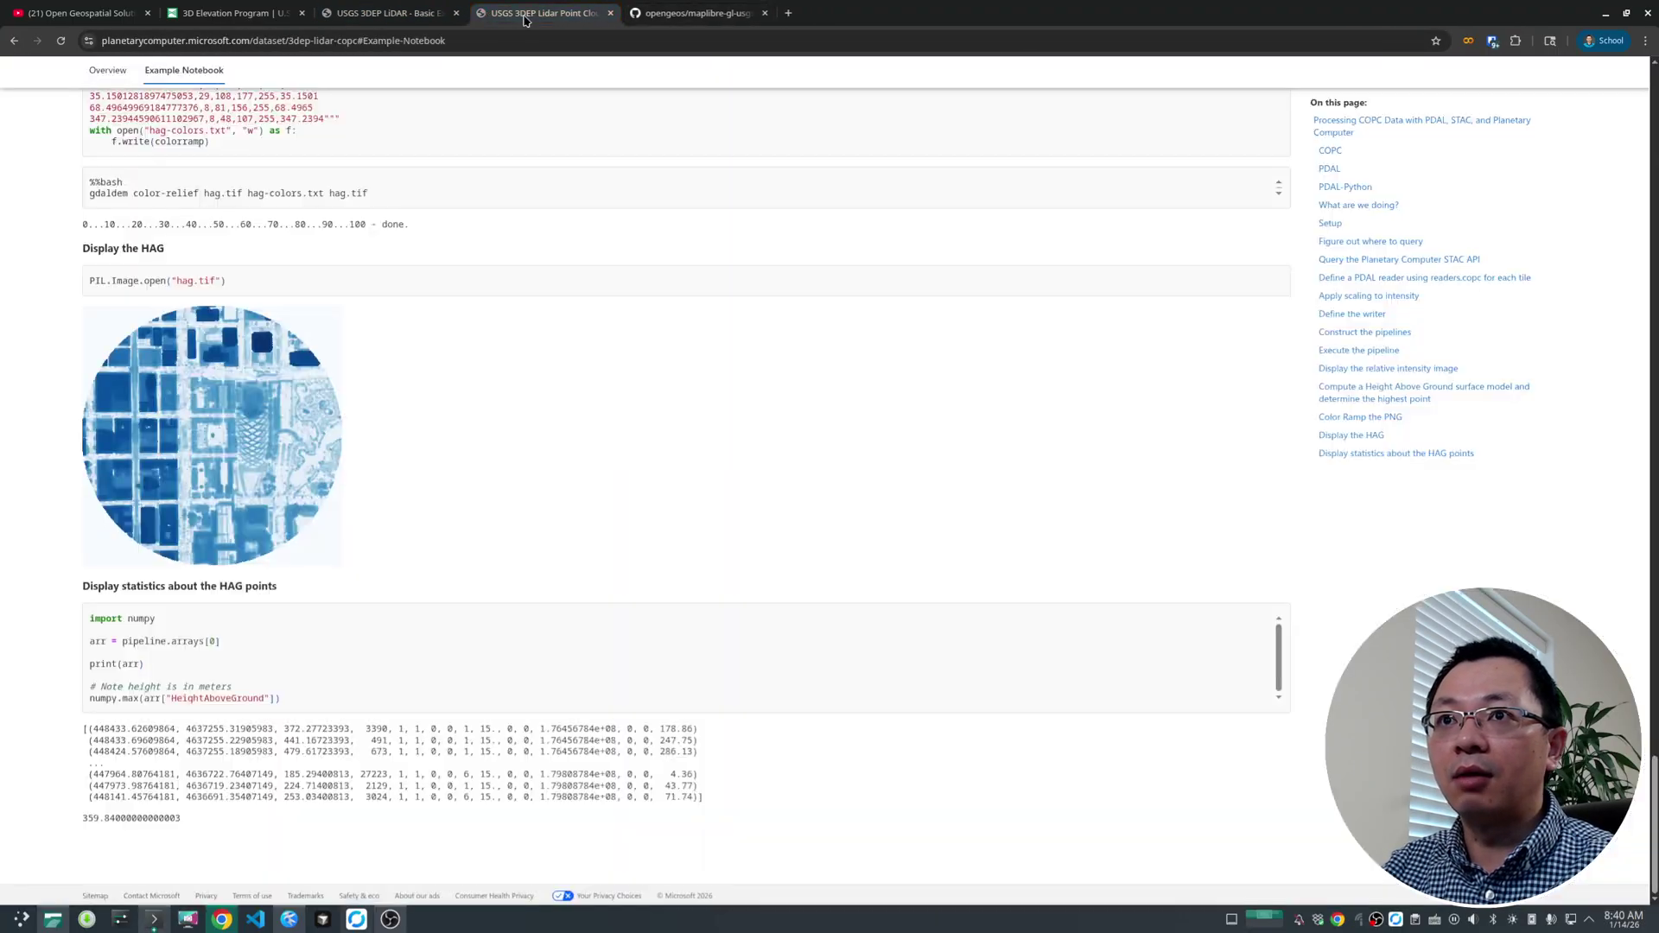
left_click(418, 5)
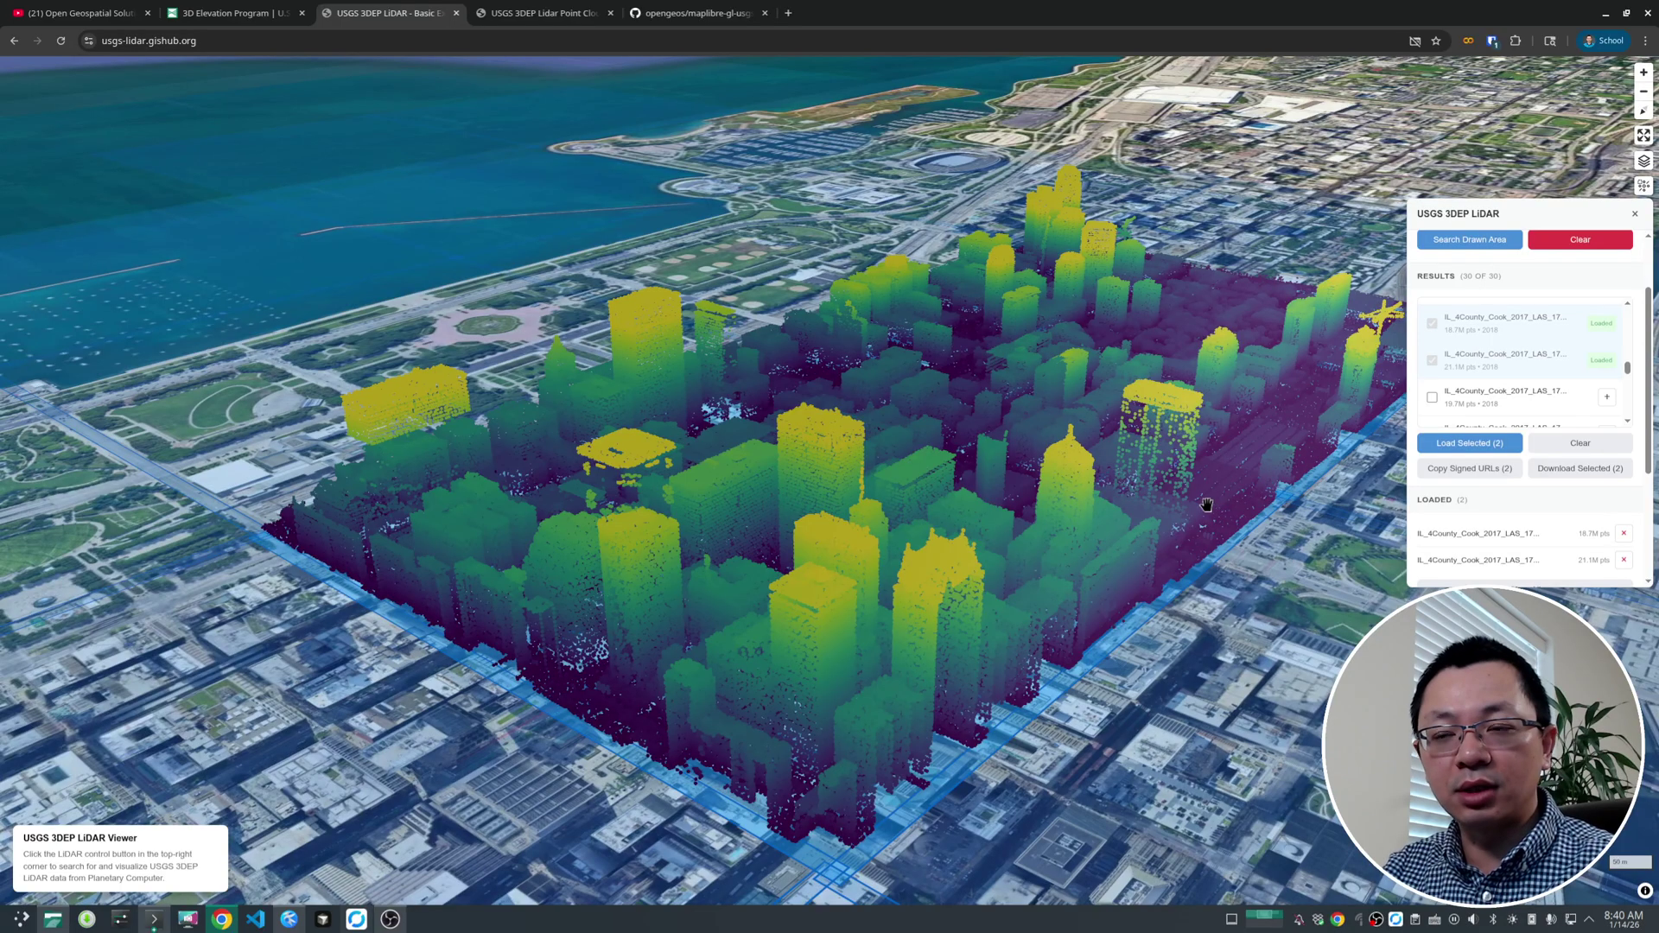
left_click_drag(967, 472, 826, 543)
right_click_drag(826, 543, 835, 508)
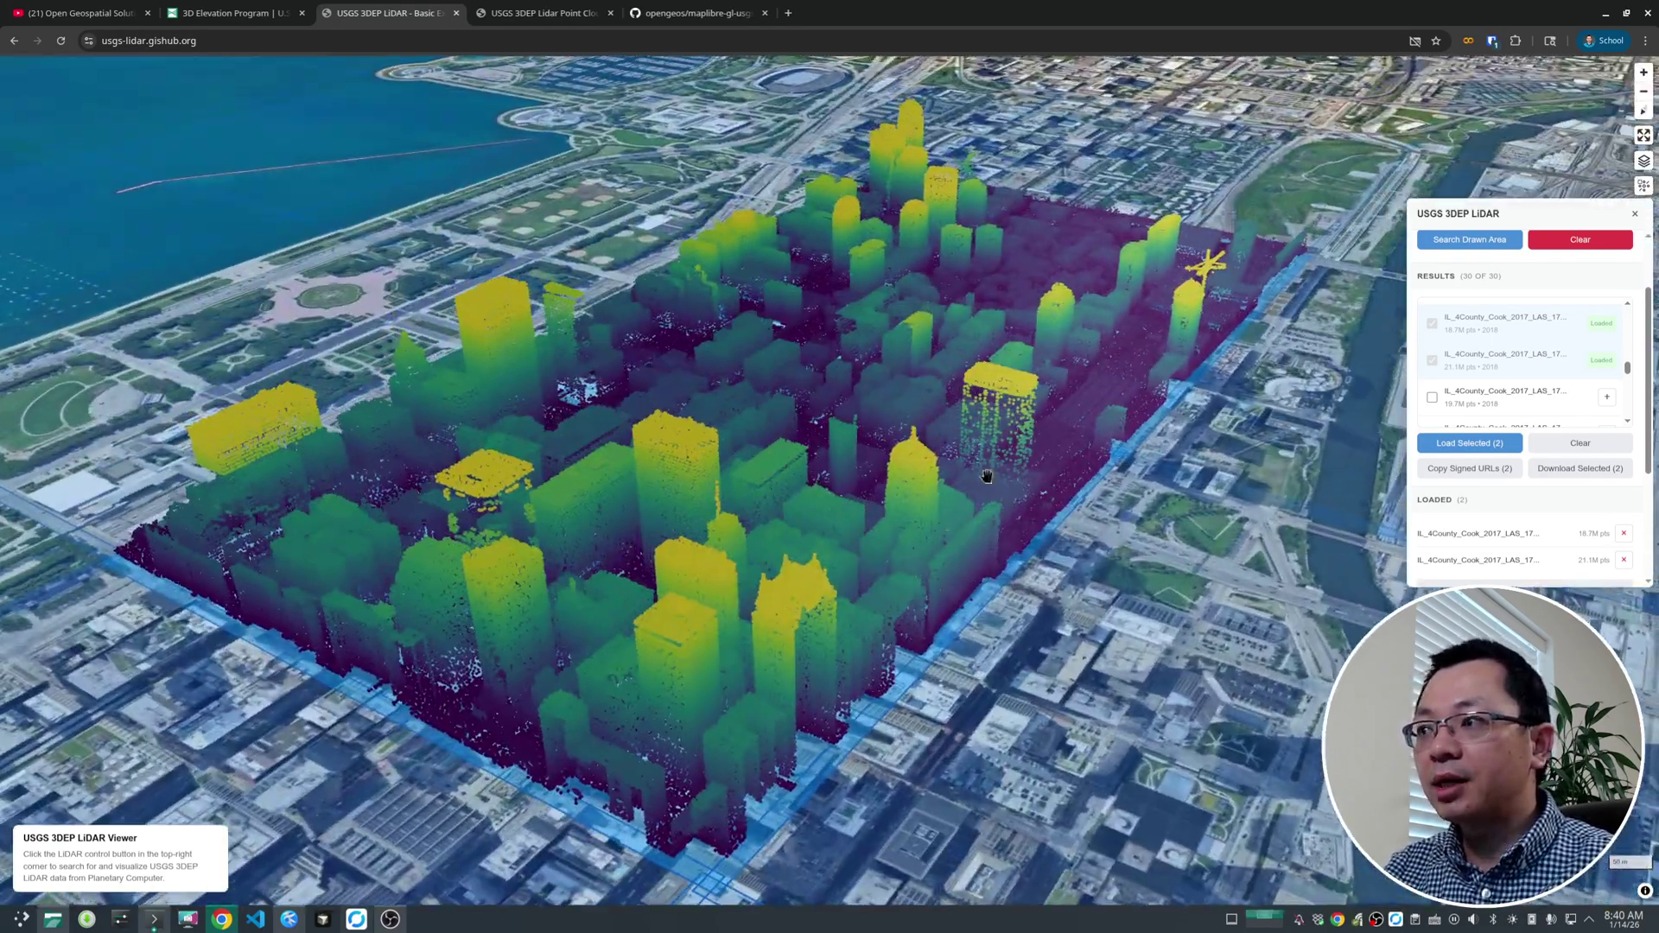
Scroll the panel to Visualization, try the Point Size slider at 2, and re-tilt the view.
left_click_drag(1647, 391, 1650, 516)
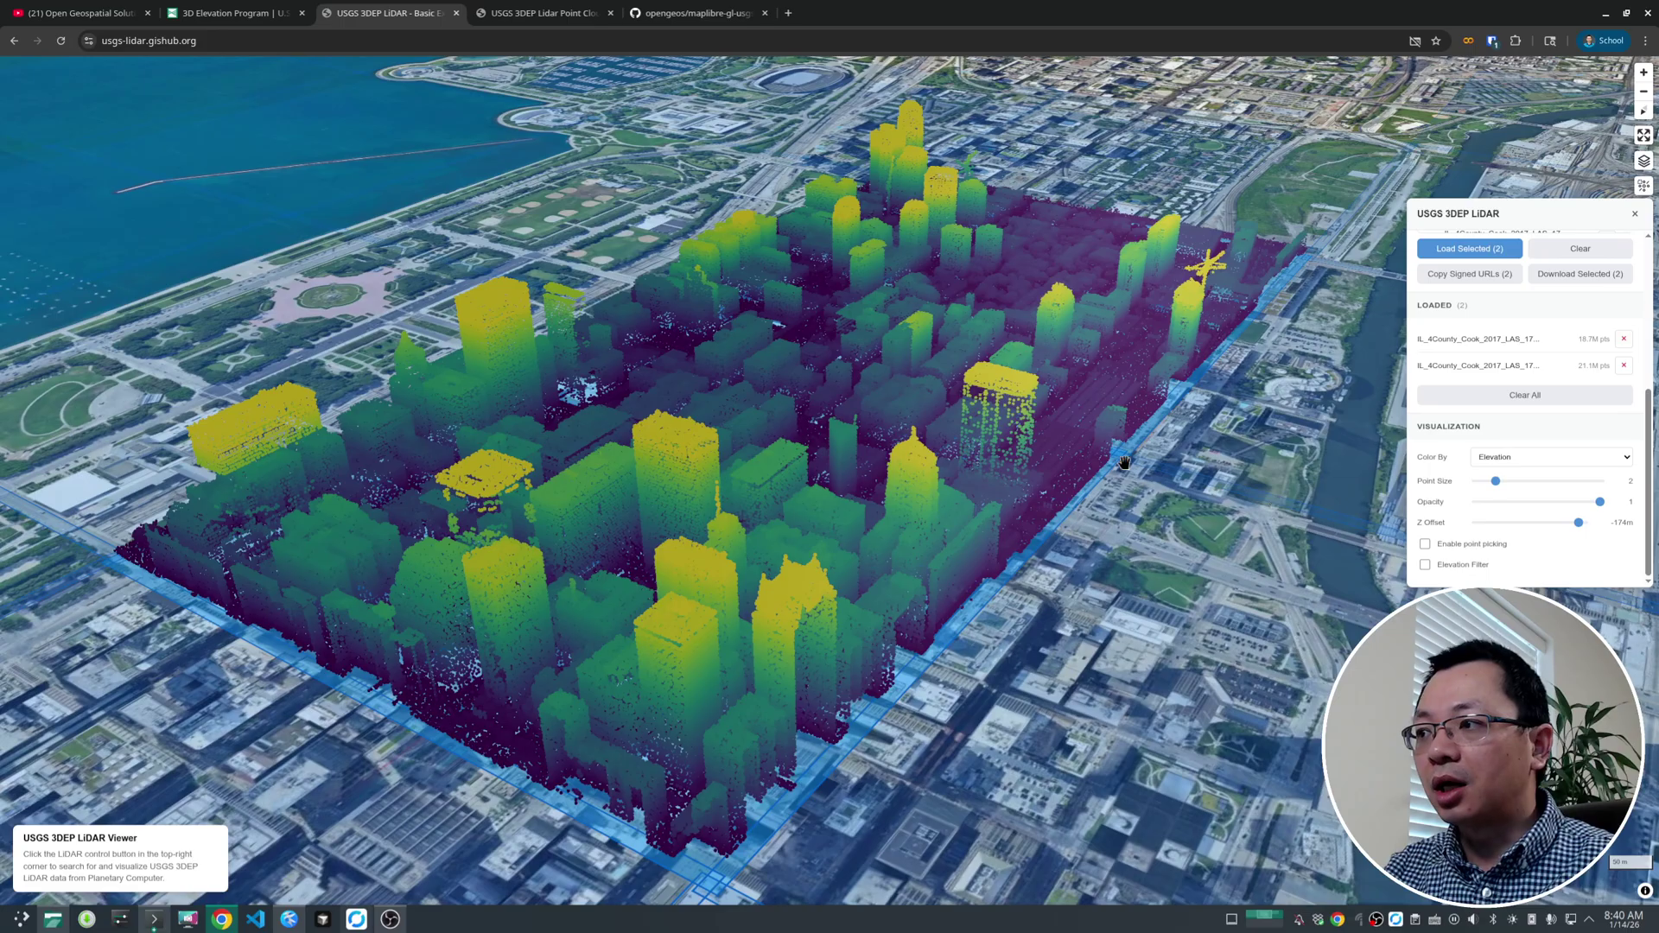
scroll(1045, 441, "up", 3)
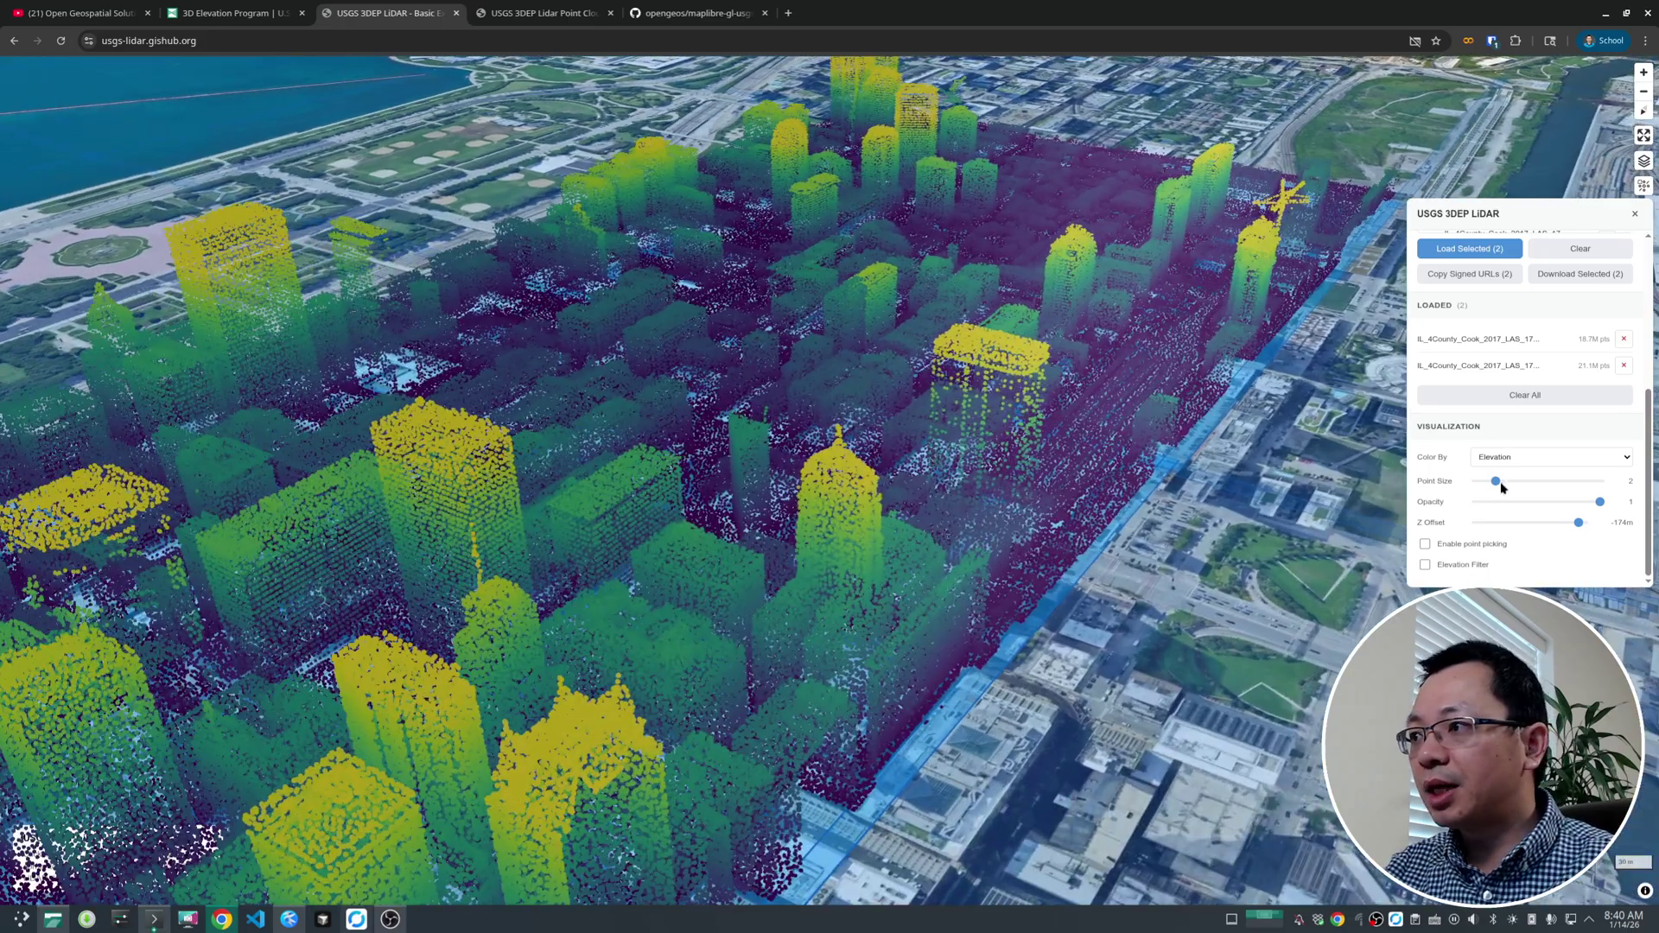
mouse_move(1496, 485)
left_mouse_down()
mouse_move(1607, 482)
mouse_move(1426, 488)
mouse_move(1496, 487)
left_mouse_up()
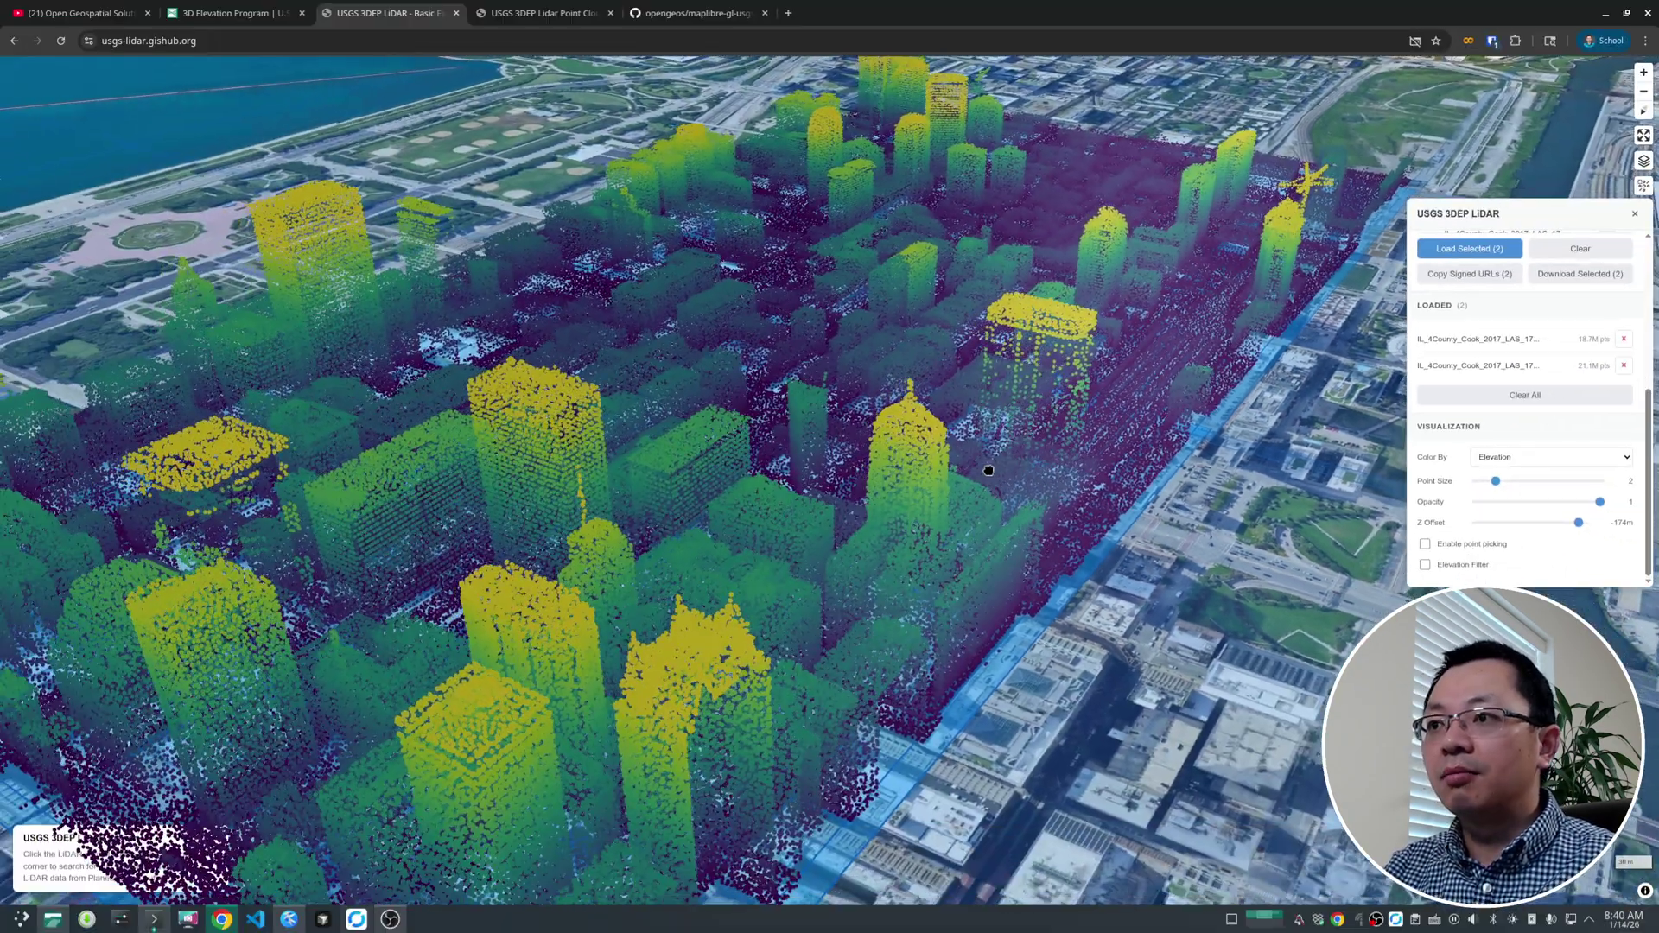
right_click_drag(983, 463, 896, 521)
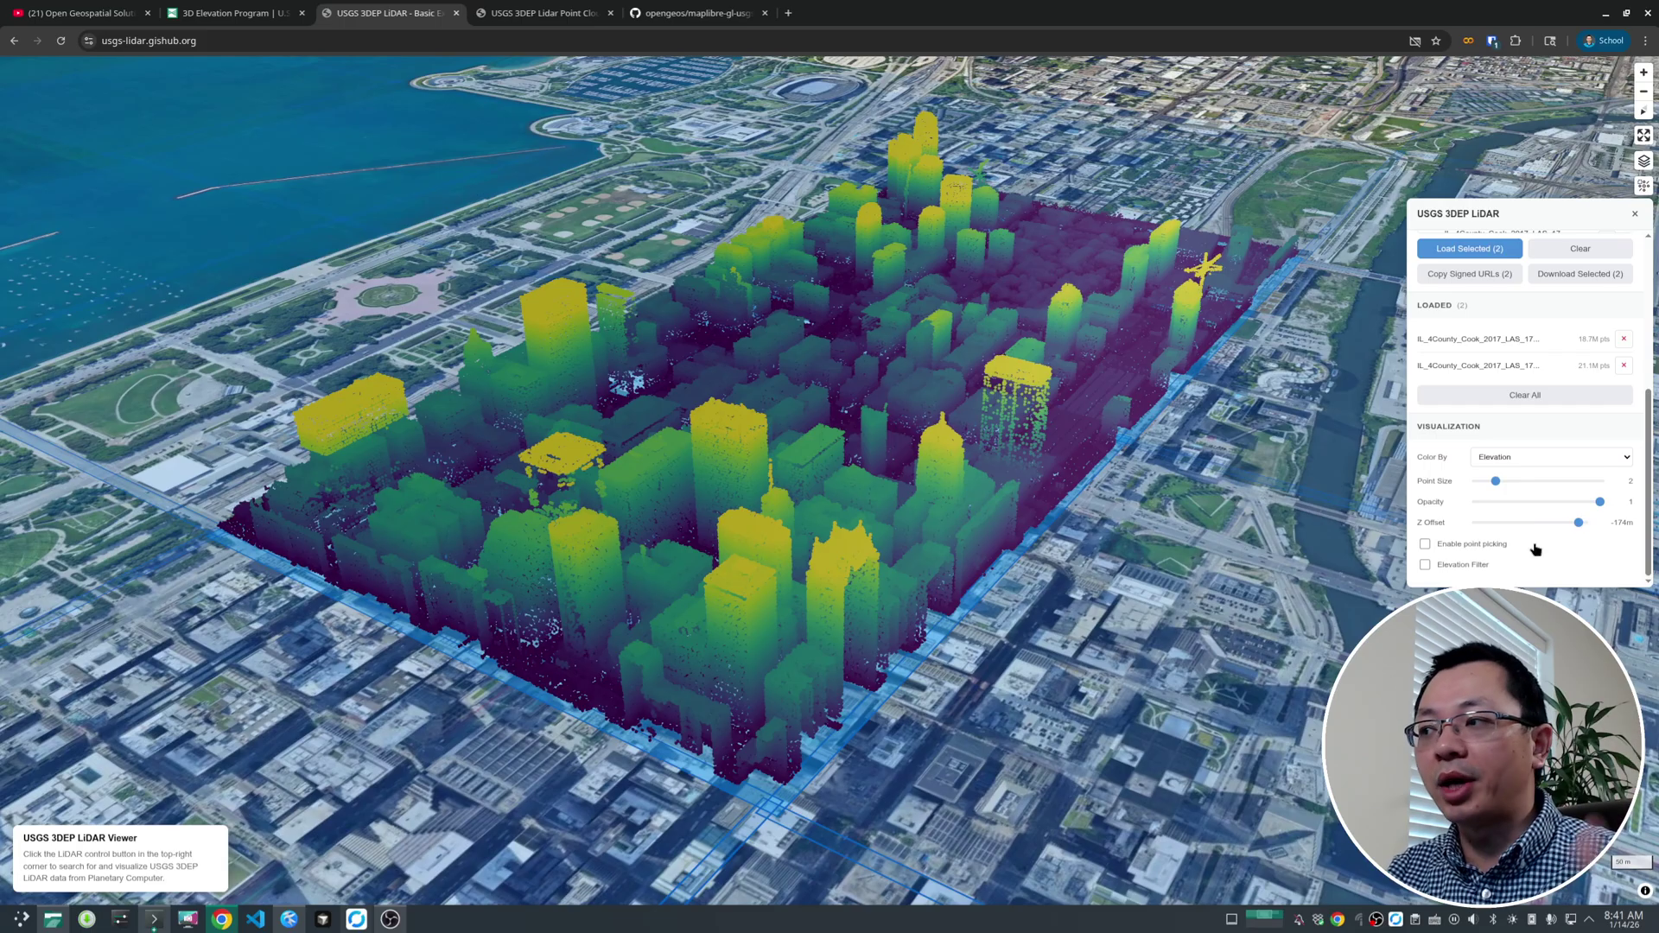
Drag the Z Offset slider to -150 m so the point clouds rest on the ground.
right_click_drag(848, 656, 852, 603)
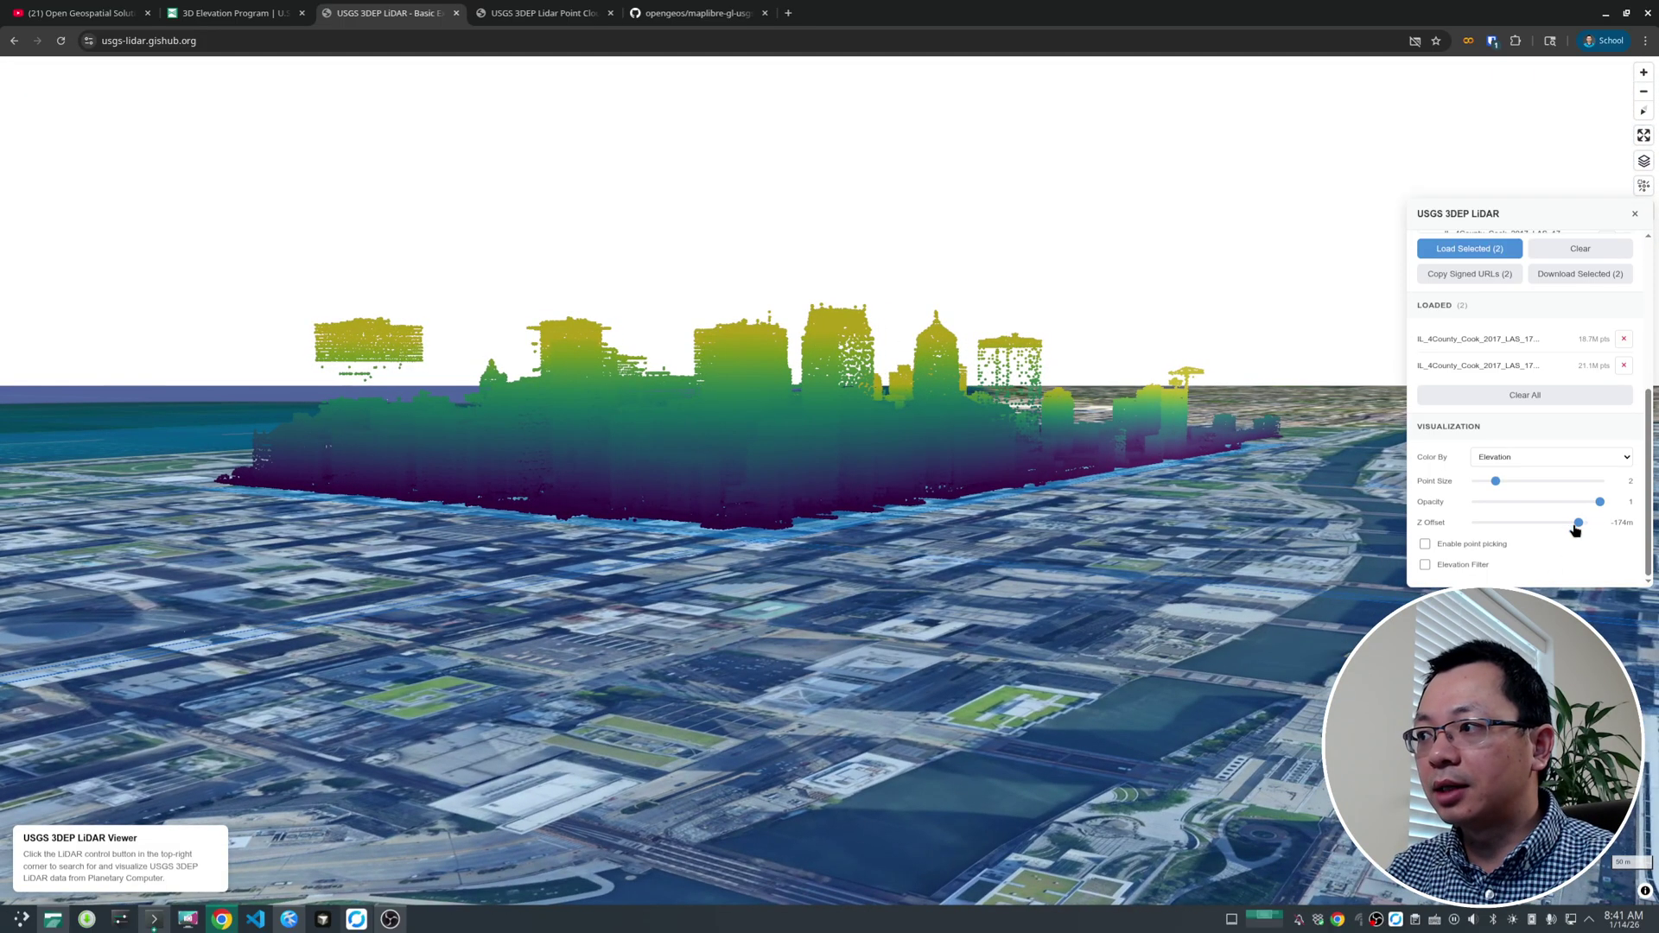
mouse_move(1574, 530)
left_mouse_down()
mouse_move(1526, 530)
mouse_move(1584, 522)
left_mouse_up()
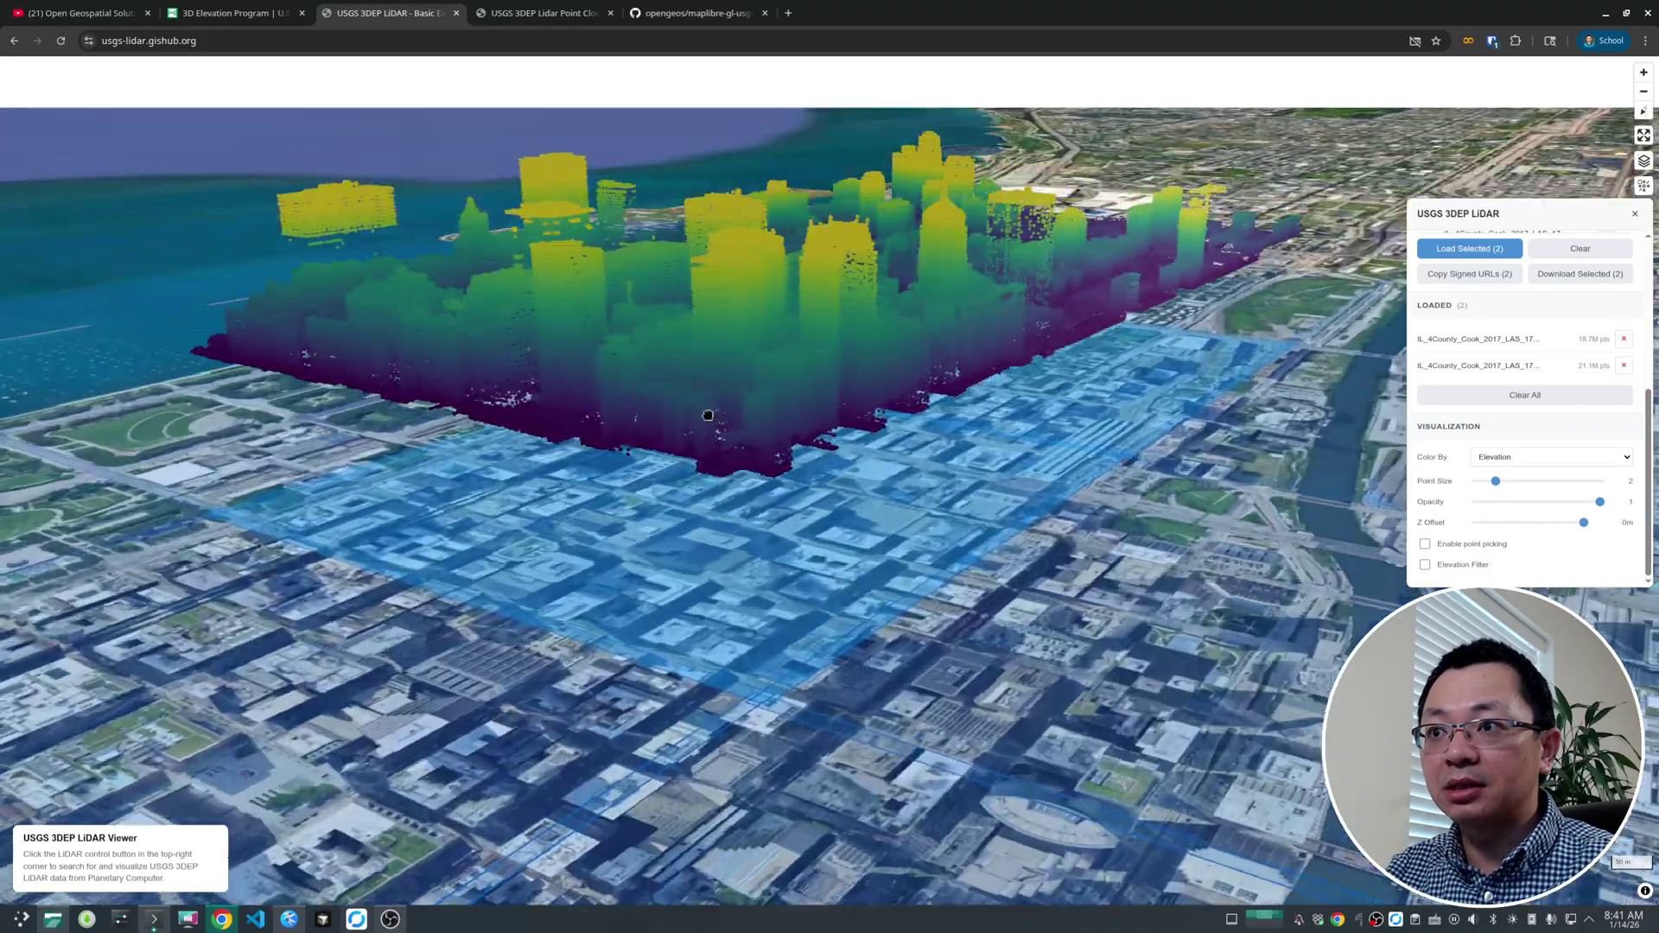
right_click_drag(697, 381, 1271, 293)
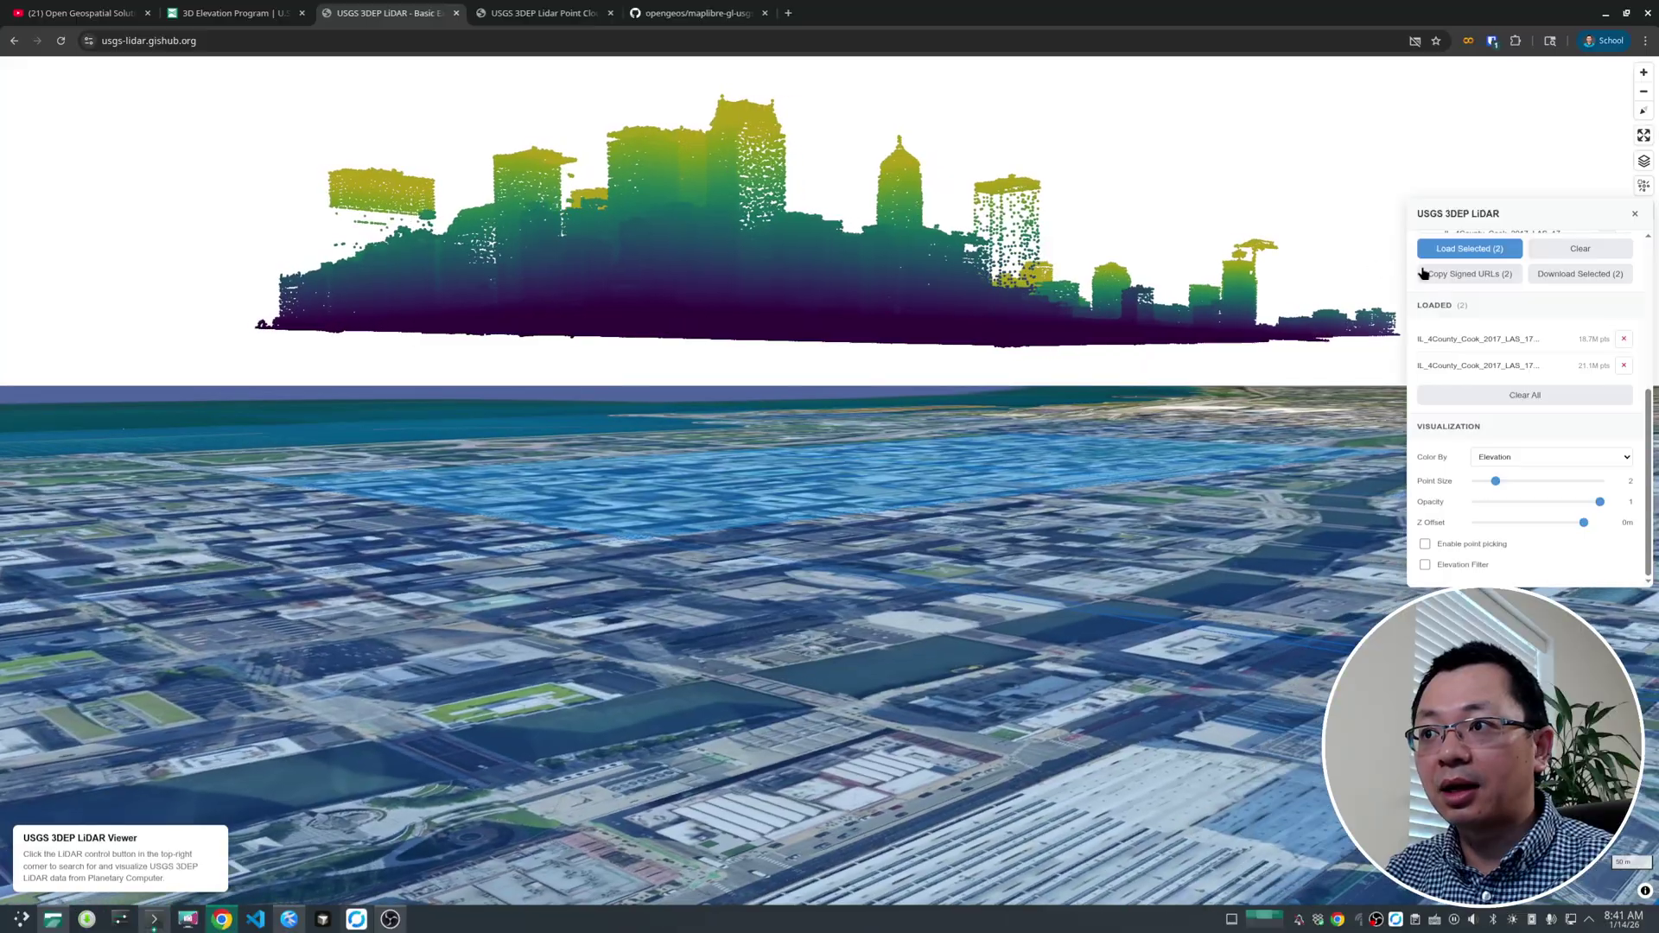
left_click(1644, 185)
left_click_drag(1584, 525, 1580, 522)
Tilt and pan to check the downtown cloud edge-on as a skyline, then open the layer list.
right_click_drag(918, 517, 912, 553)
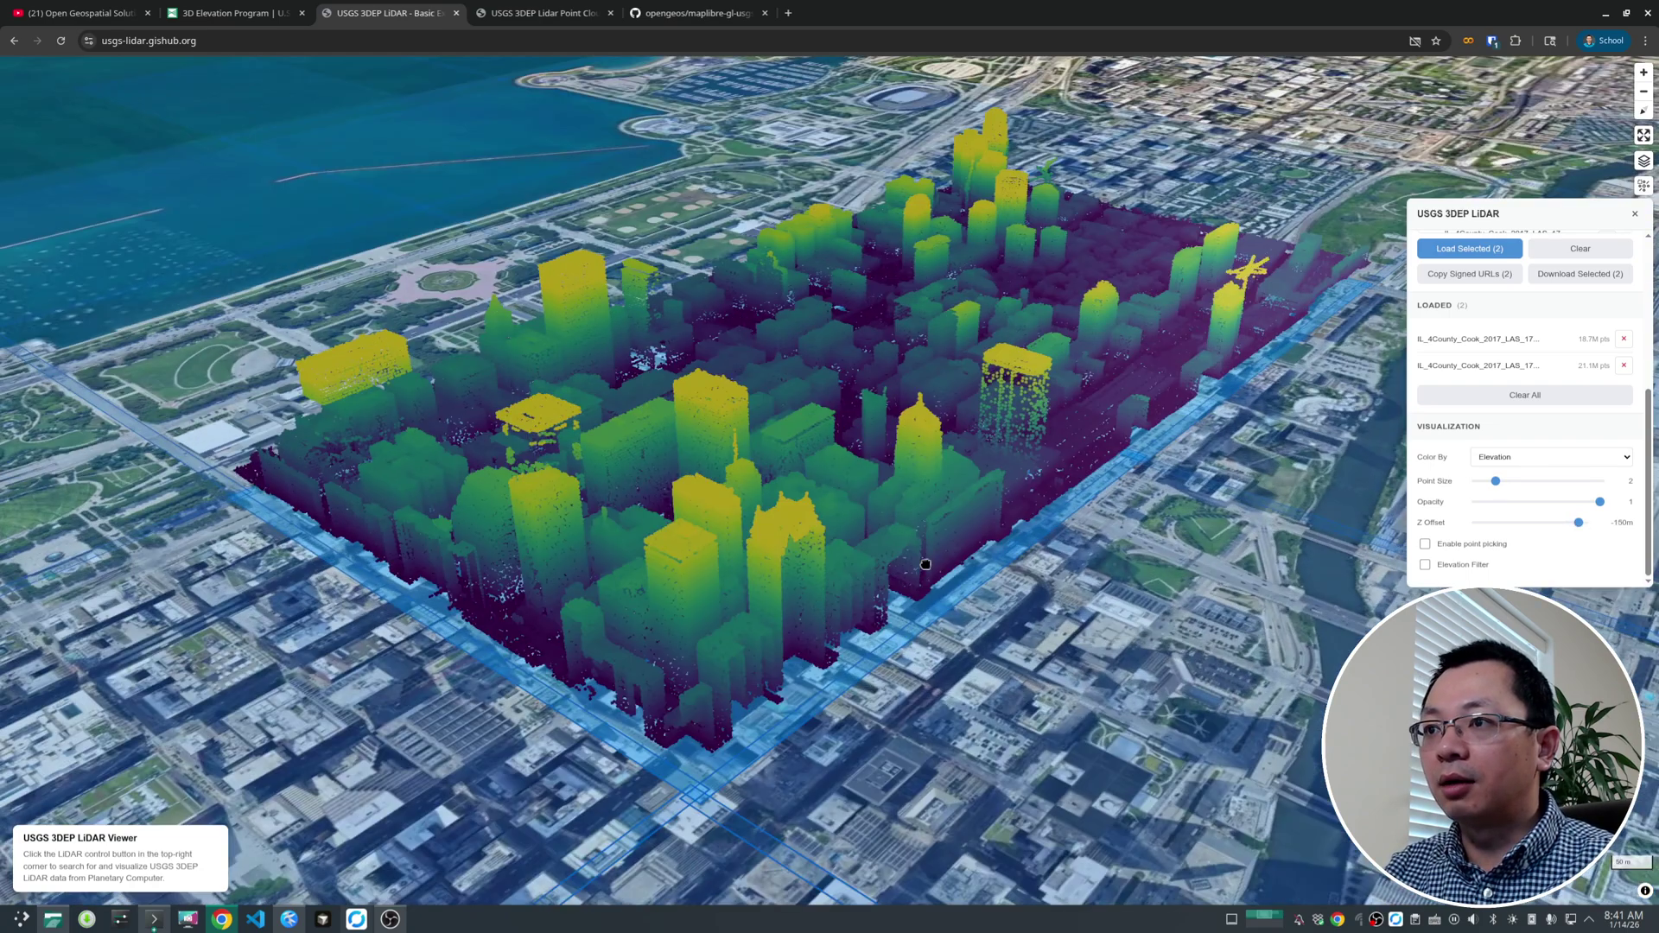
scroll(907, 573, "up", 3)
left_click_drag(878, 469, 822, 498)
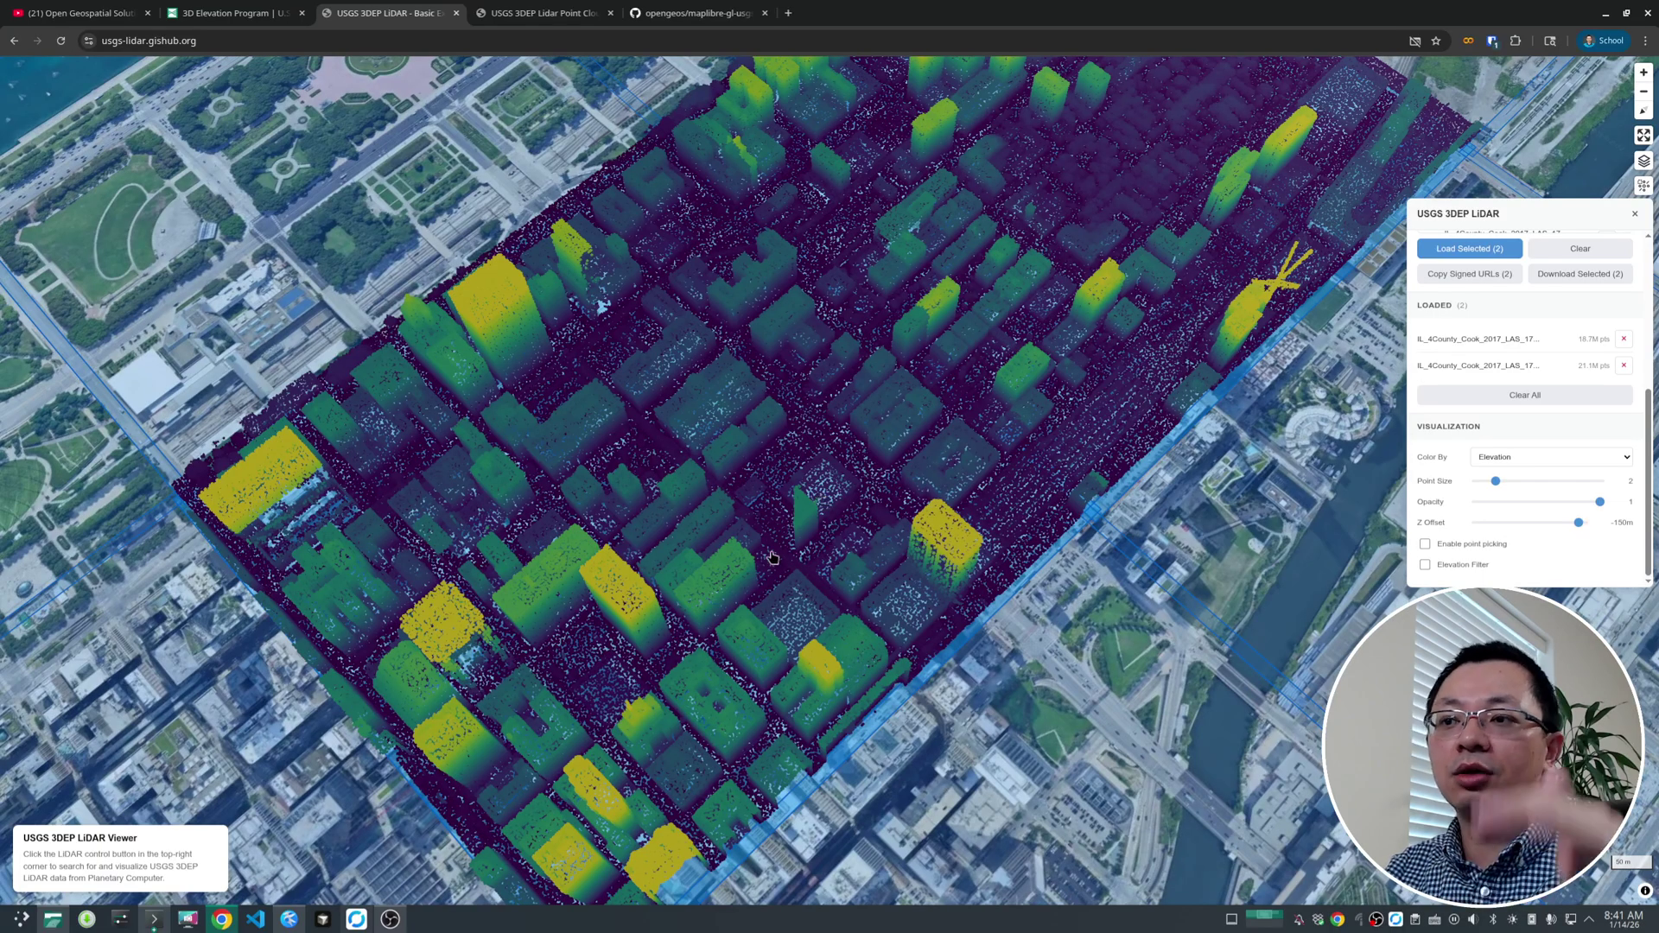
right_click_drag(762, 689, 768, 584)
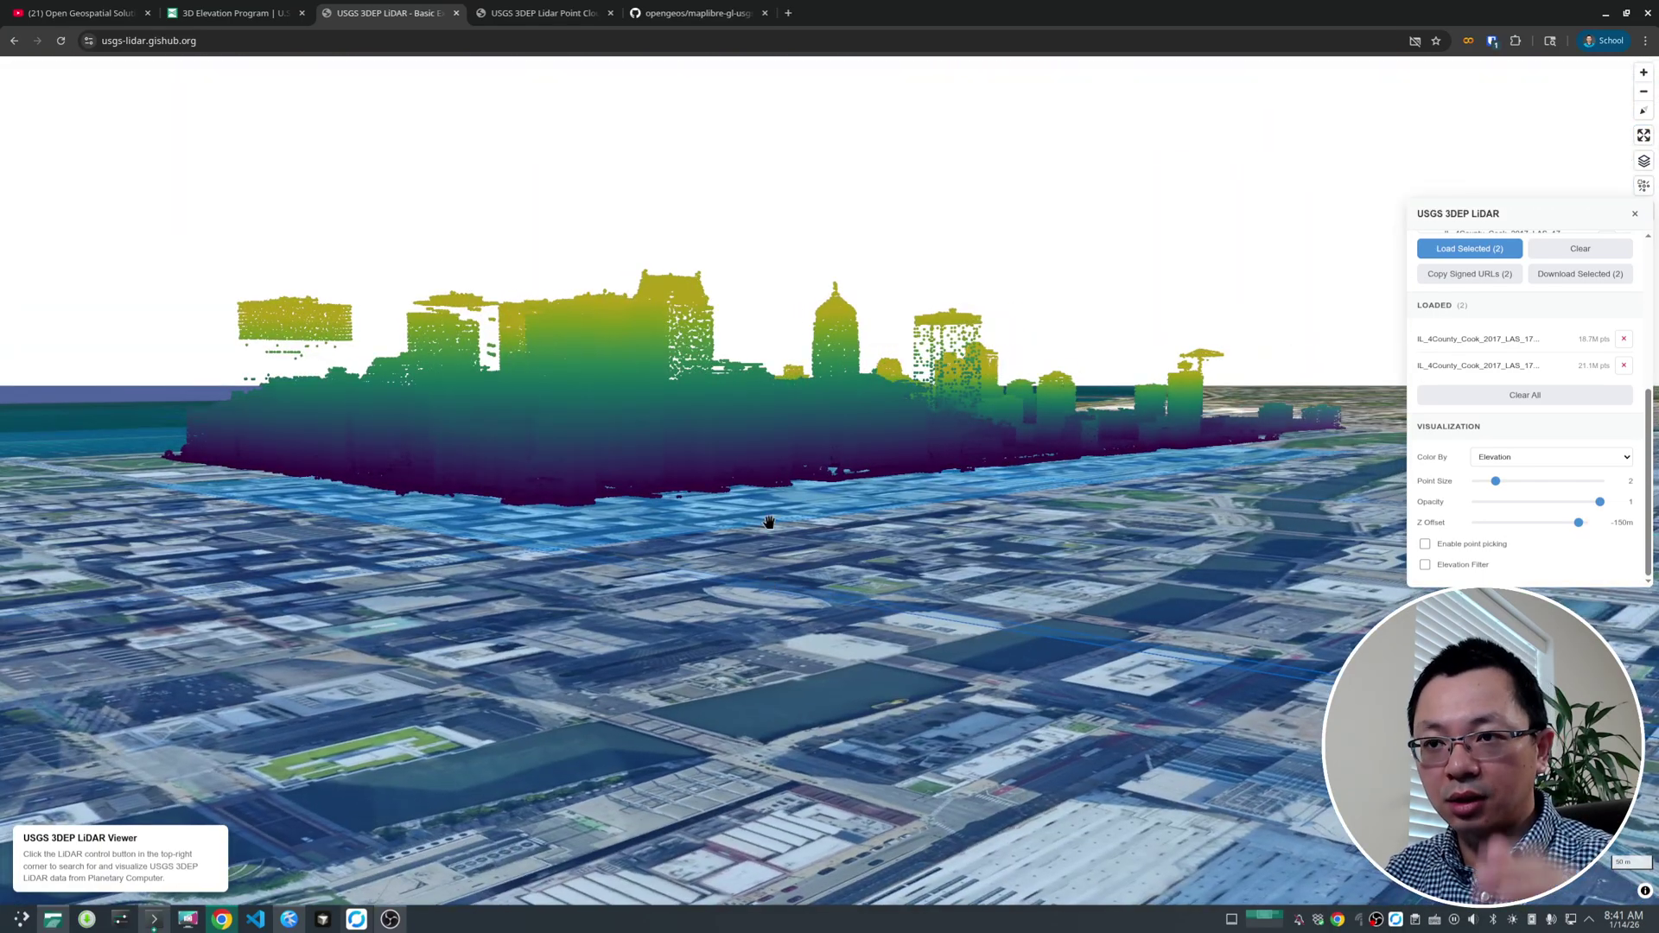
right_click_drag(801, 521, 838, 615)
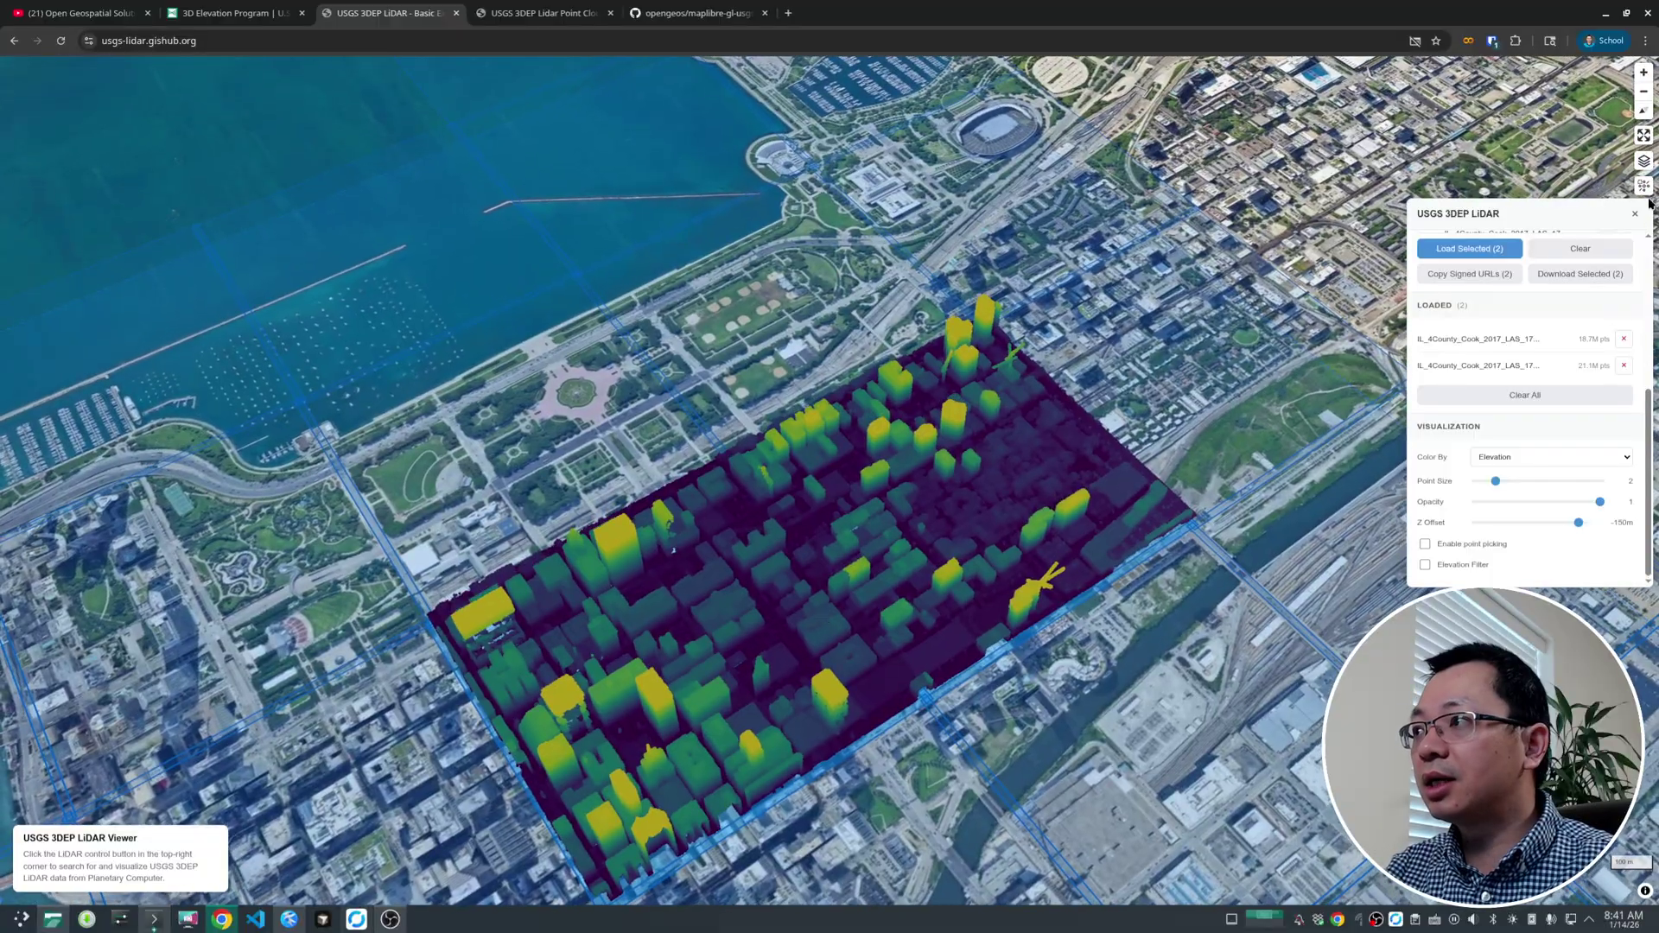
left_click(1643, 161)
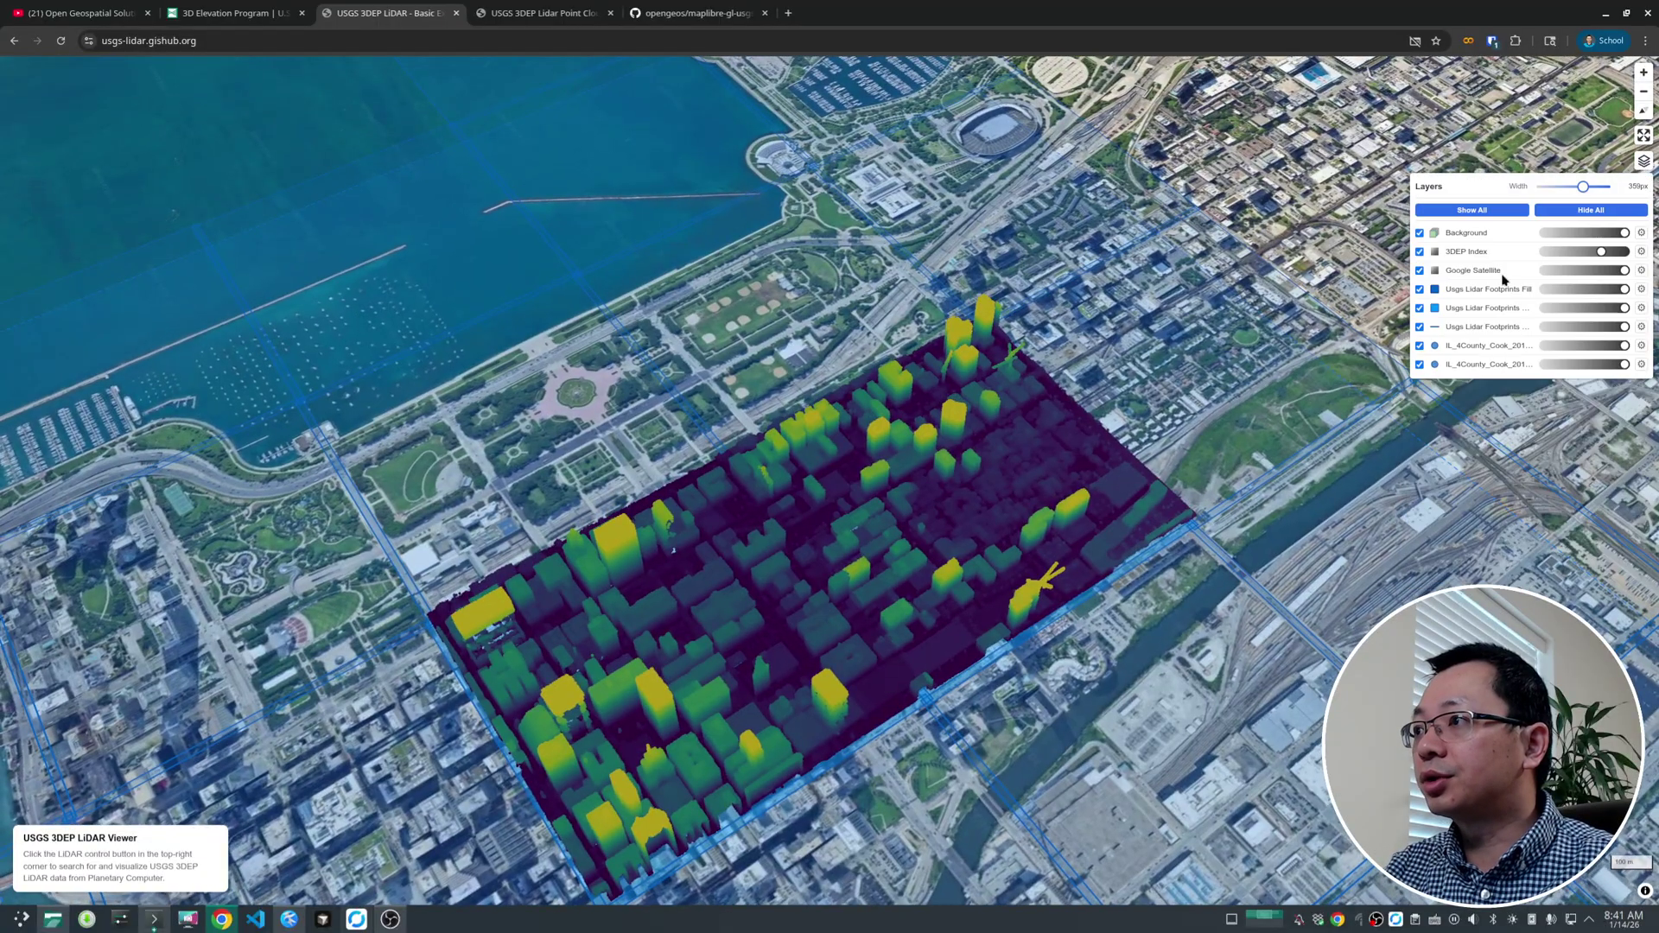
Toggle the two IL_4County_Cook point-cloud layers off and back on.
left_click(1419, 364)
left_click(1420, 345)
left_click(1420, 346)
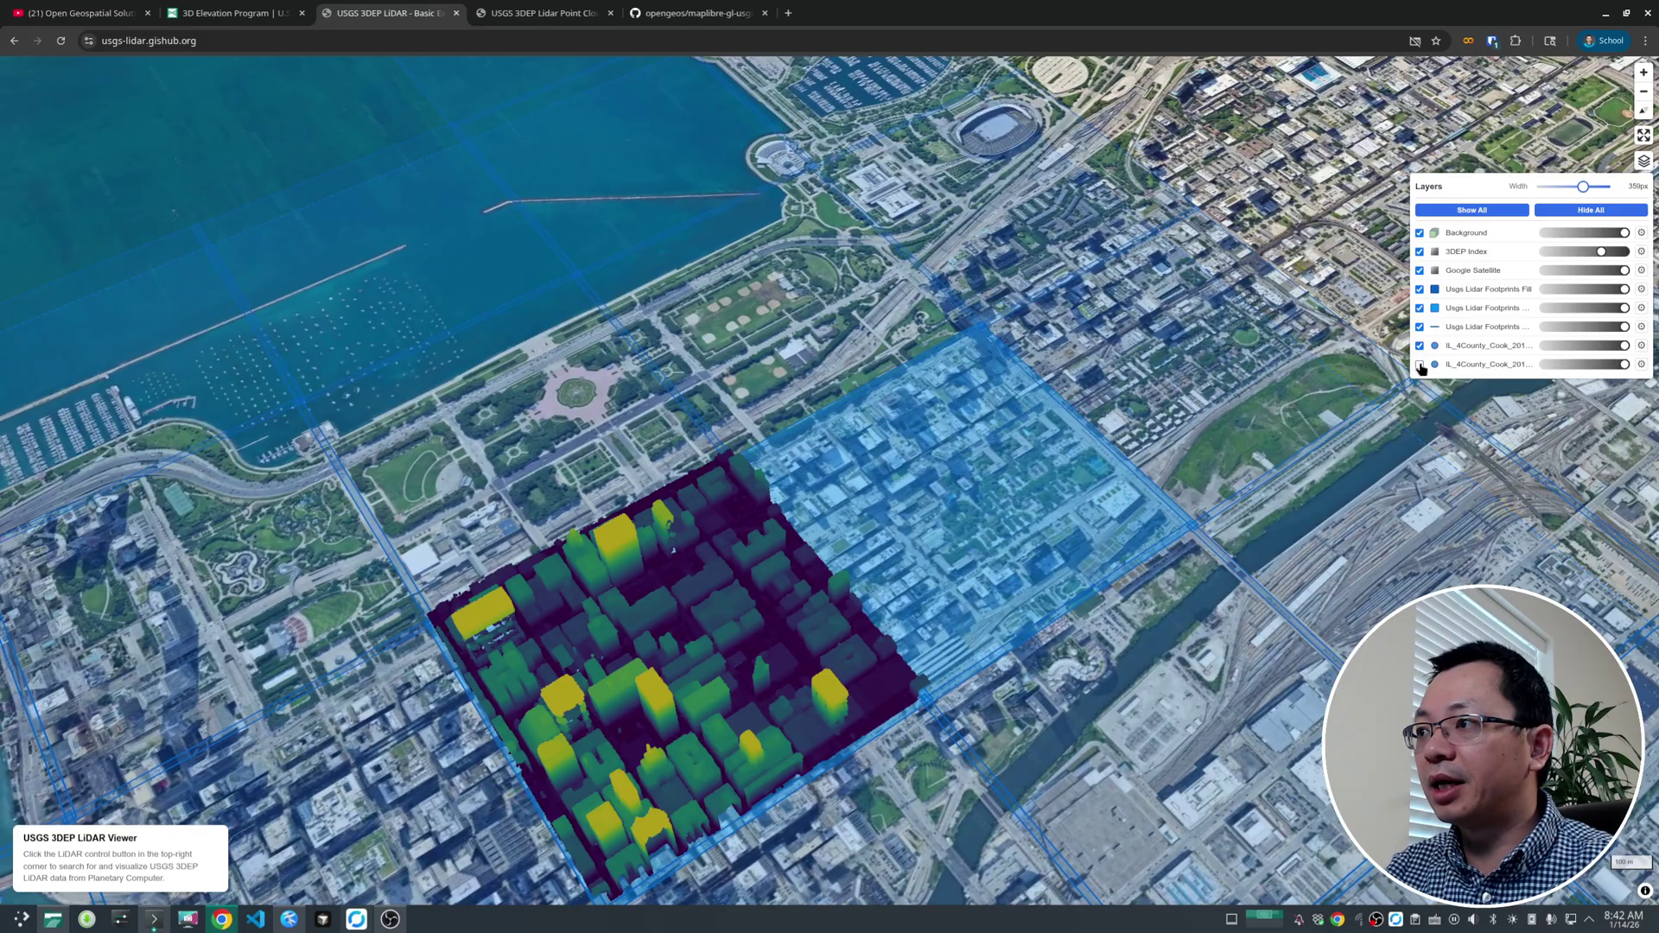
left_click(1420, 364)
left_click(1420, 364)
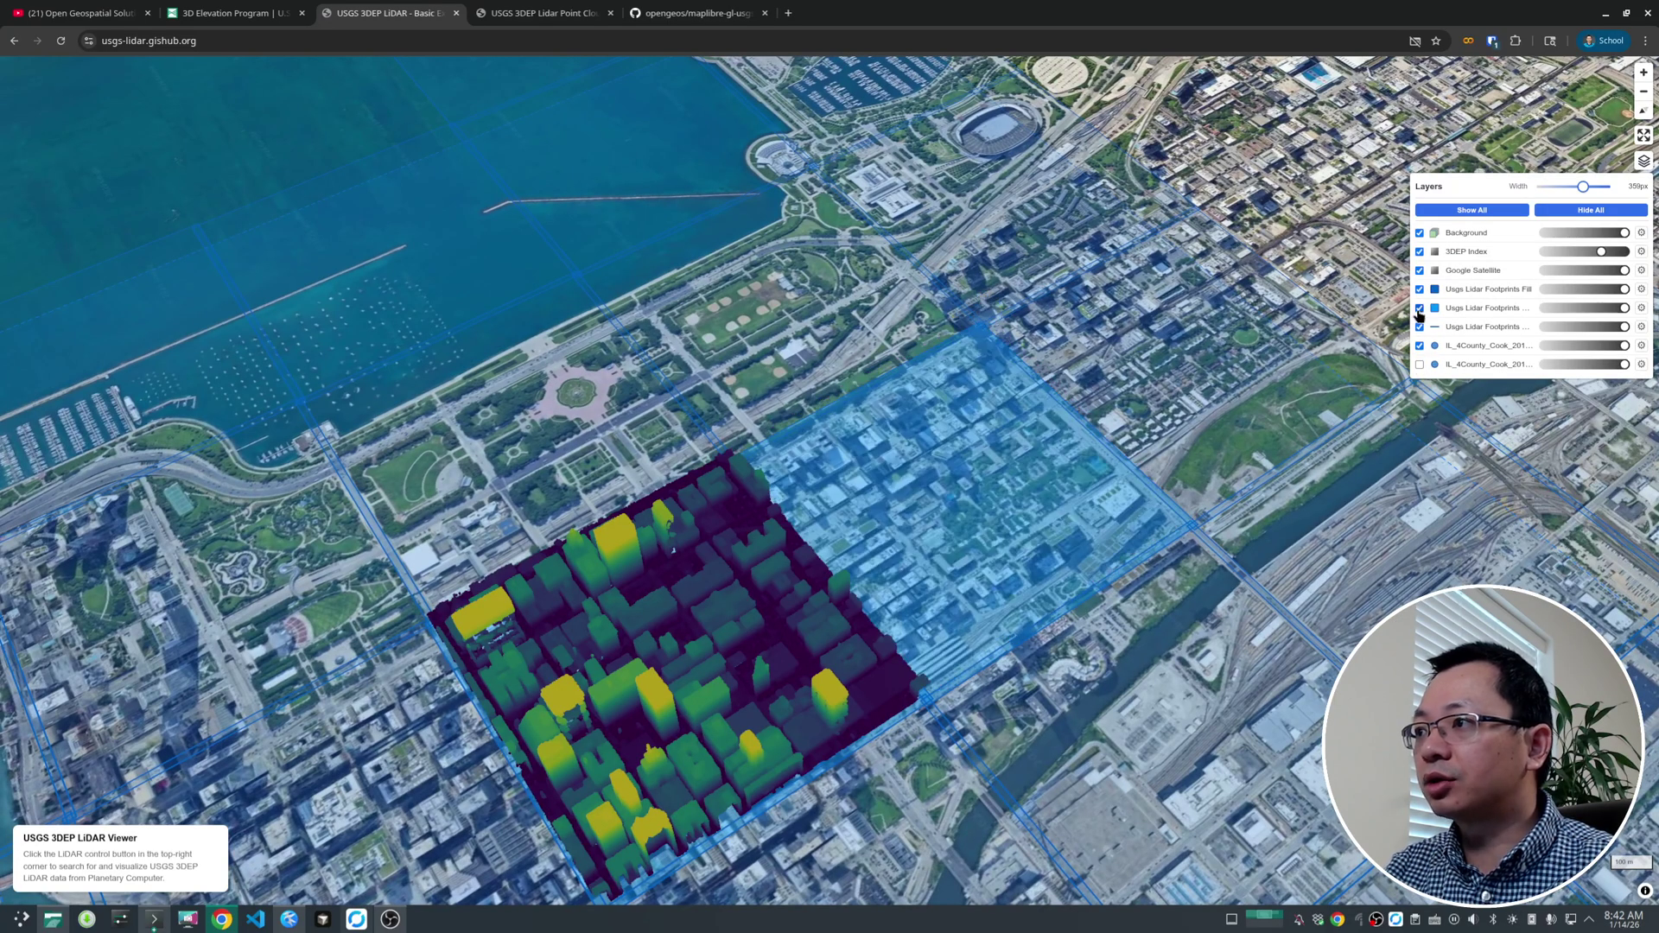
Hide the three Usgs Lidar Footprints layers, keep both Cook tiles shown, and tilt to a low oblique view.
left_click(1419, 309)
left_click(1419, 290)
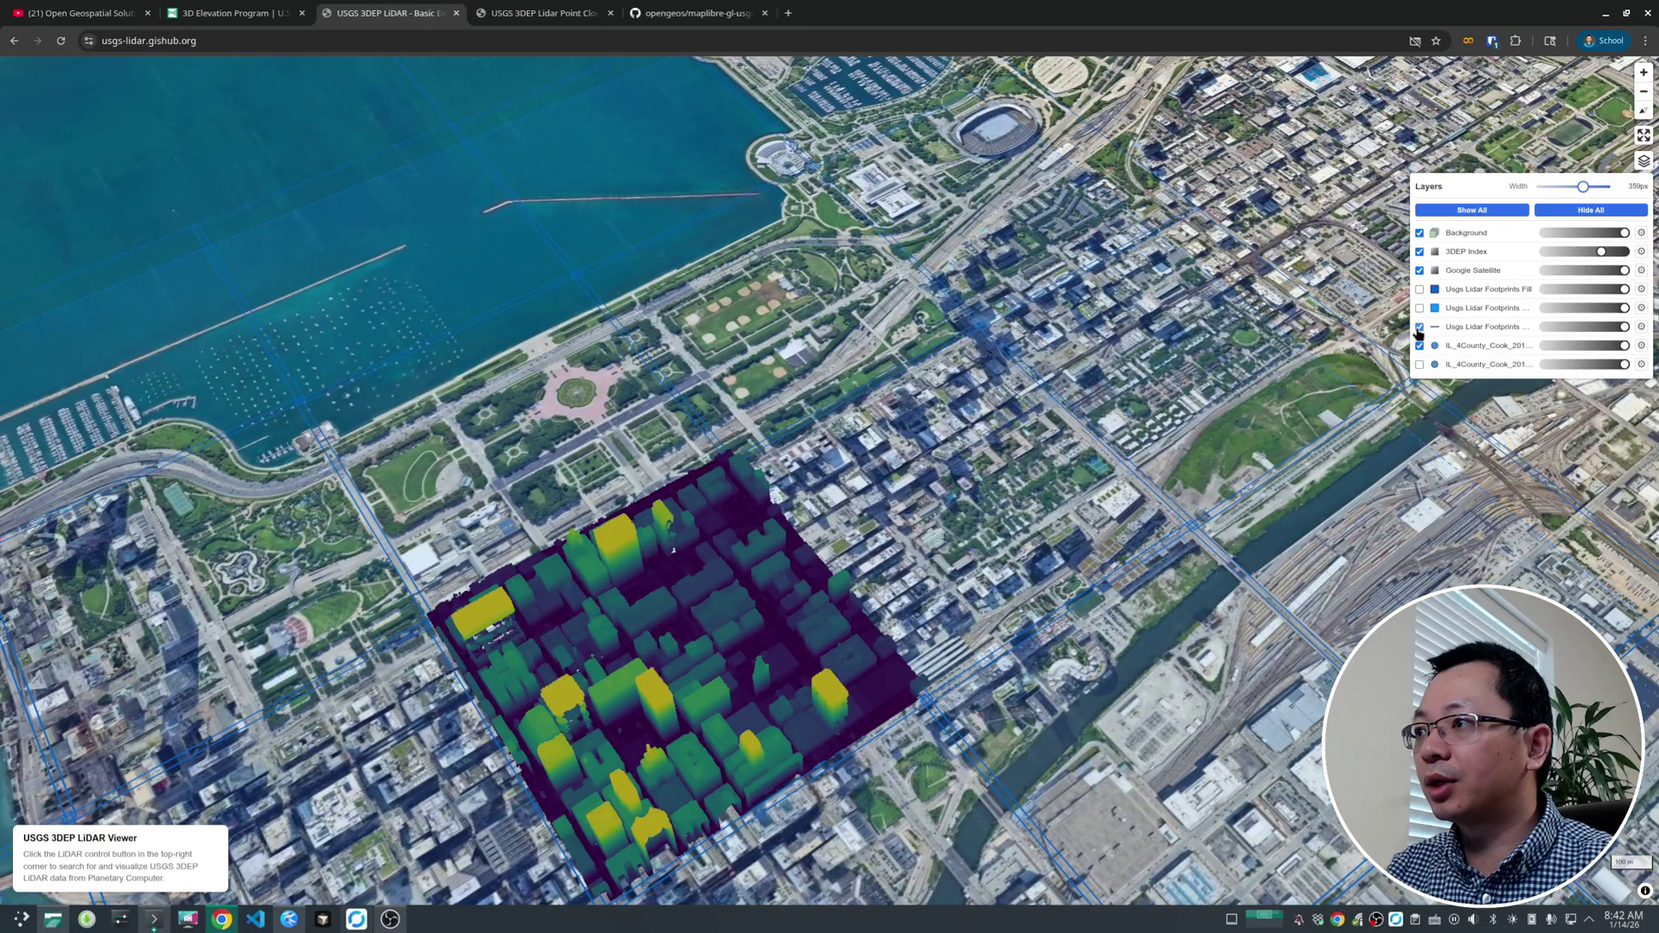
left_click(1420, 327)
left_click(1419, 364)
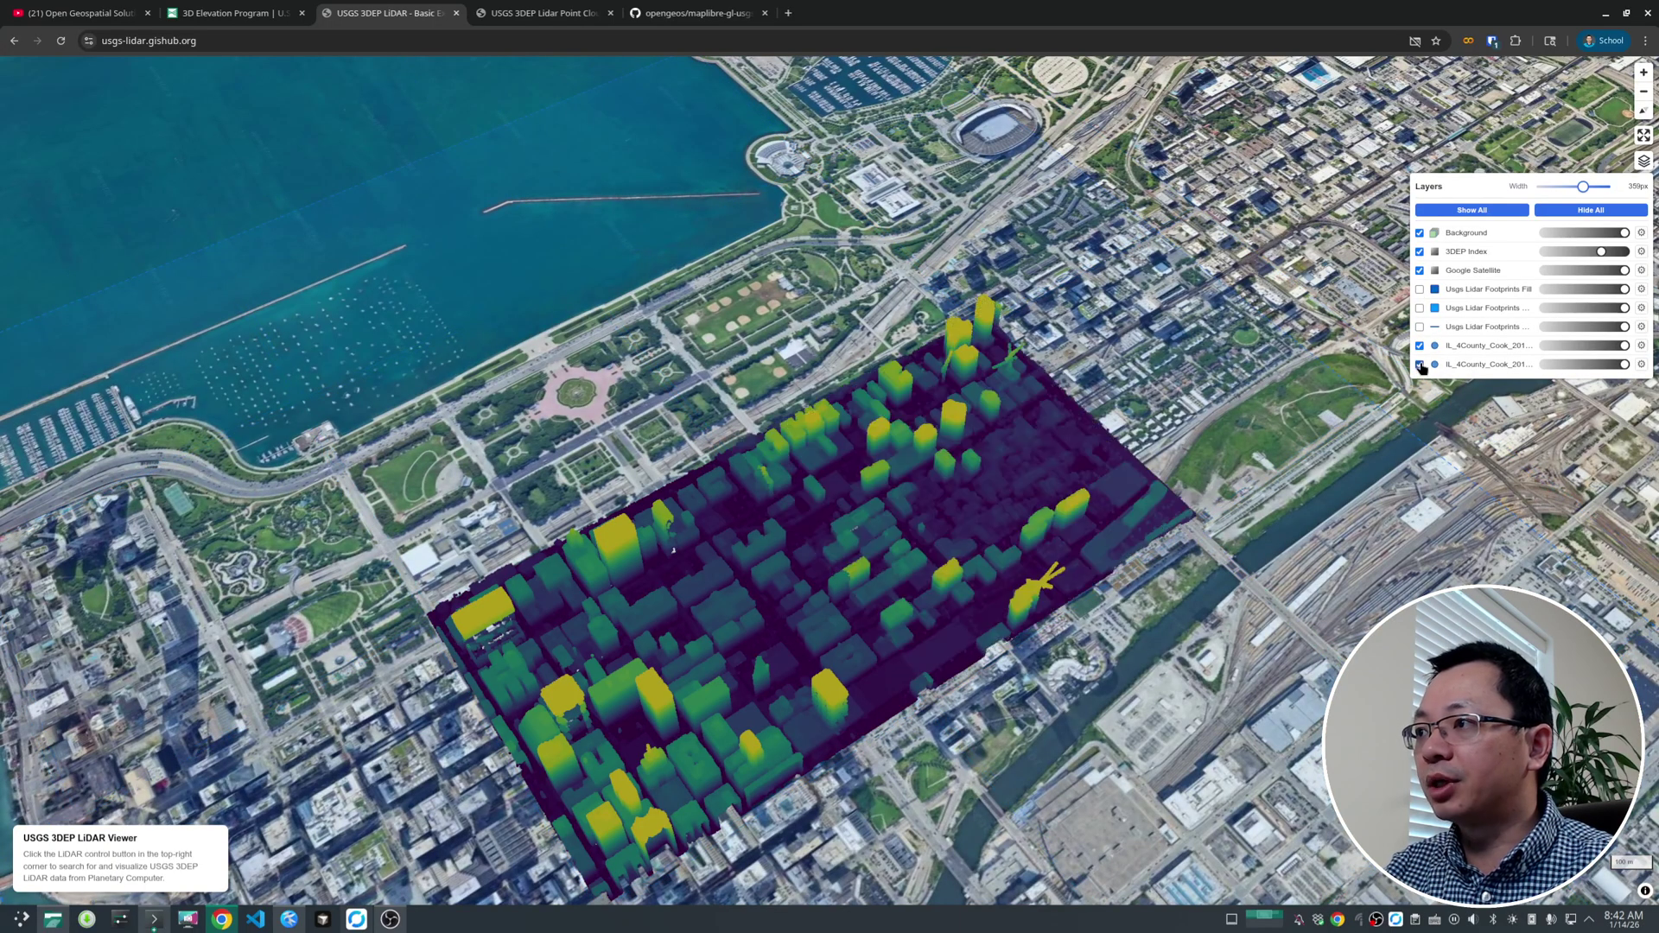
right_click_drag(788, 717, 803, 657)
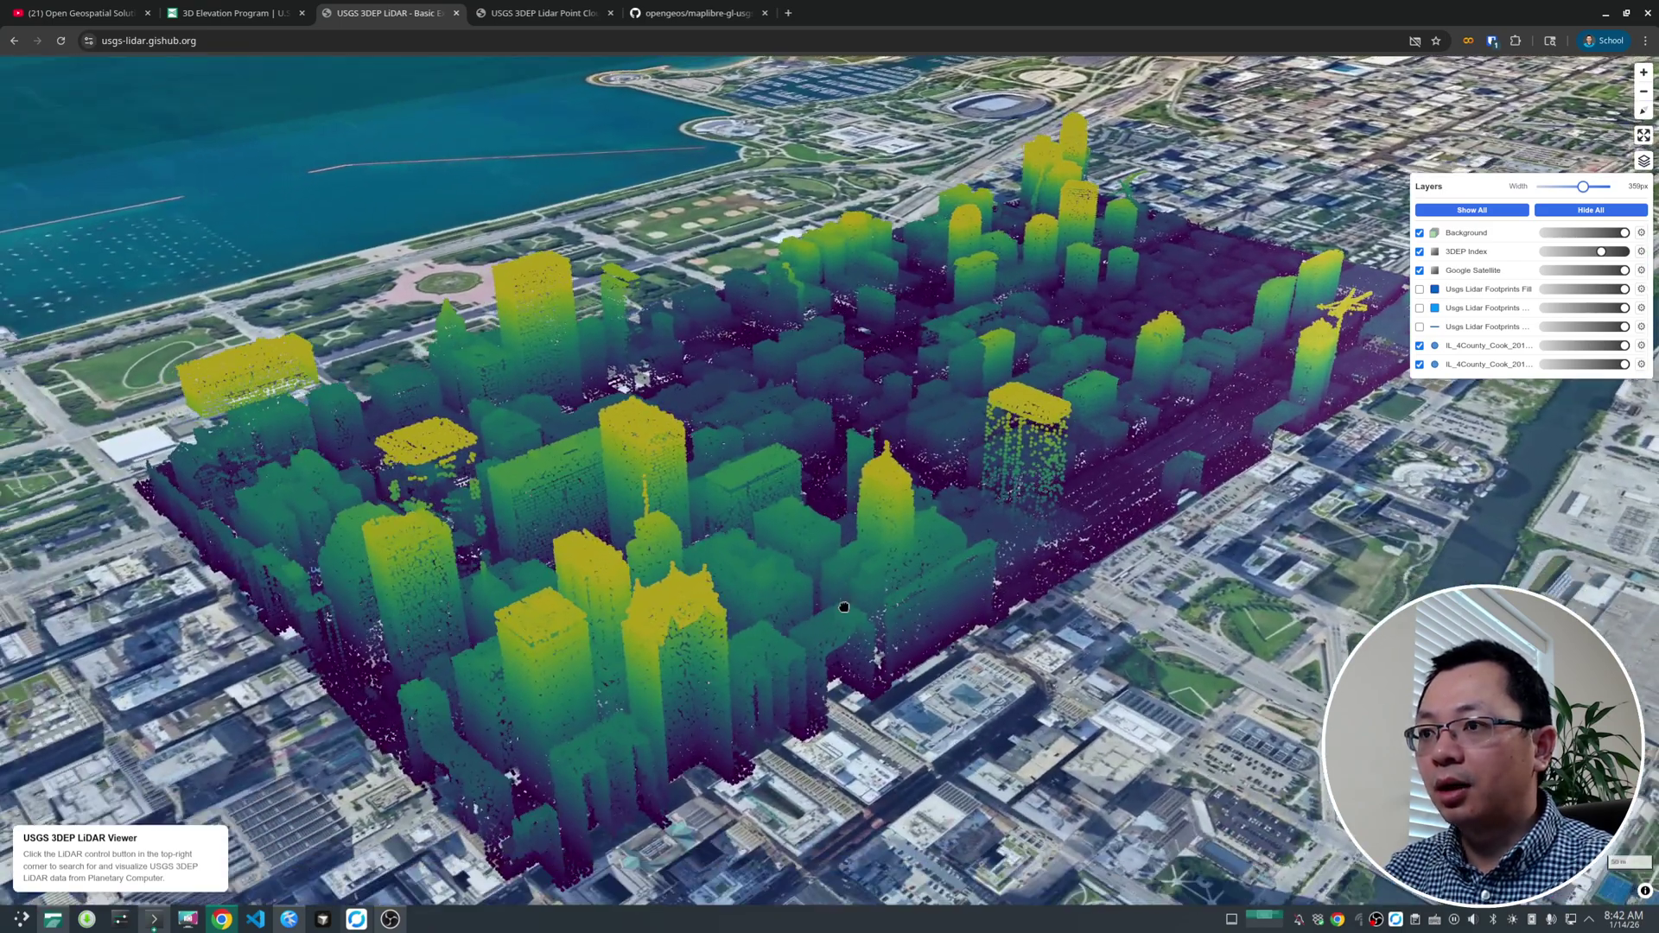
left_click(1643, 162)
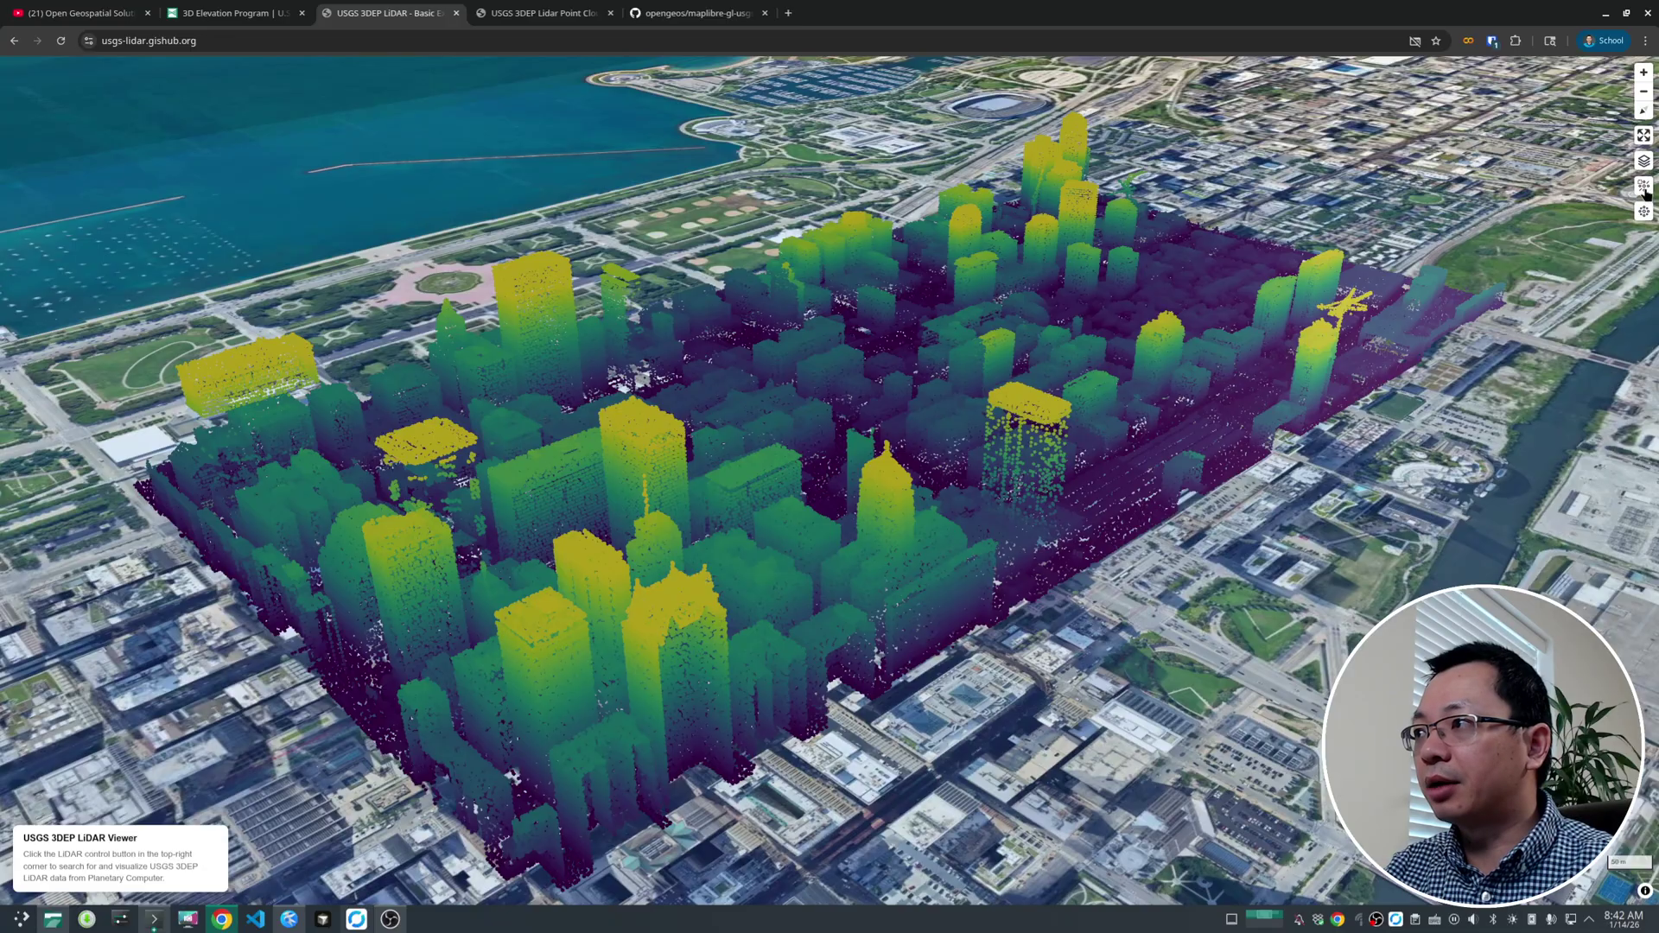
Enable point picking in the LiDAR panel and zoom over the downtown cloud to read Point Info.
left_click(1643, 187)
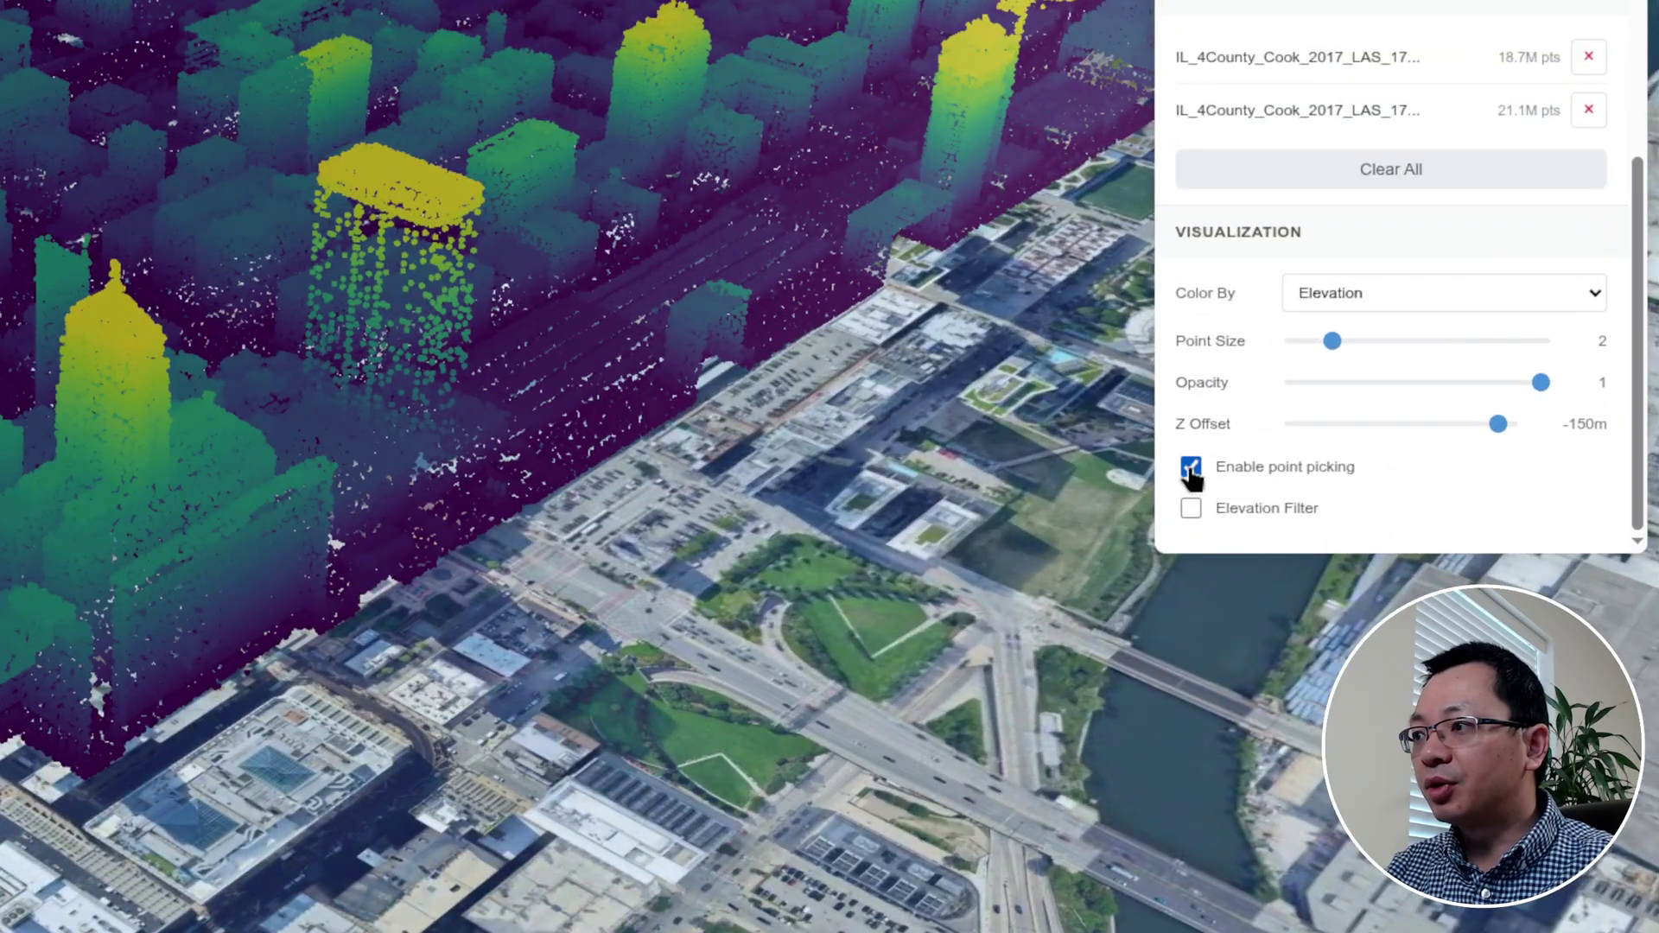
mouse_move(592, 142)
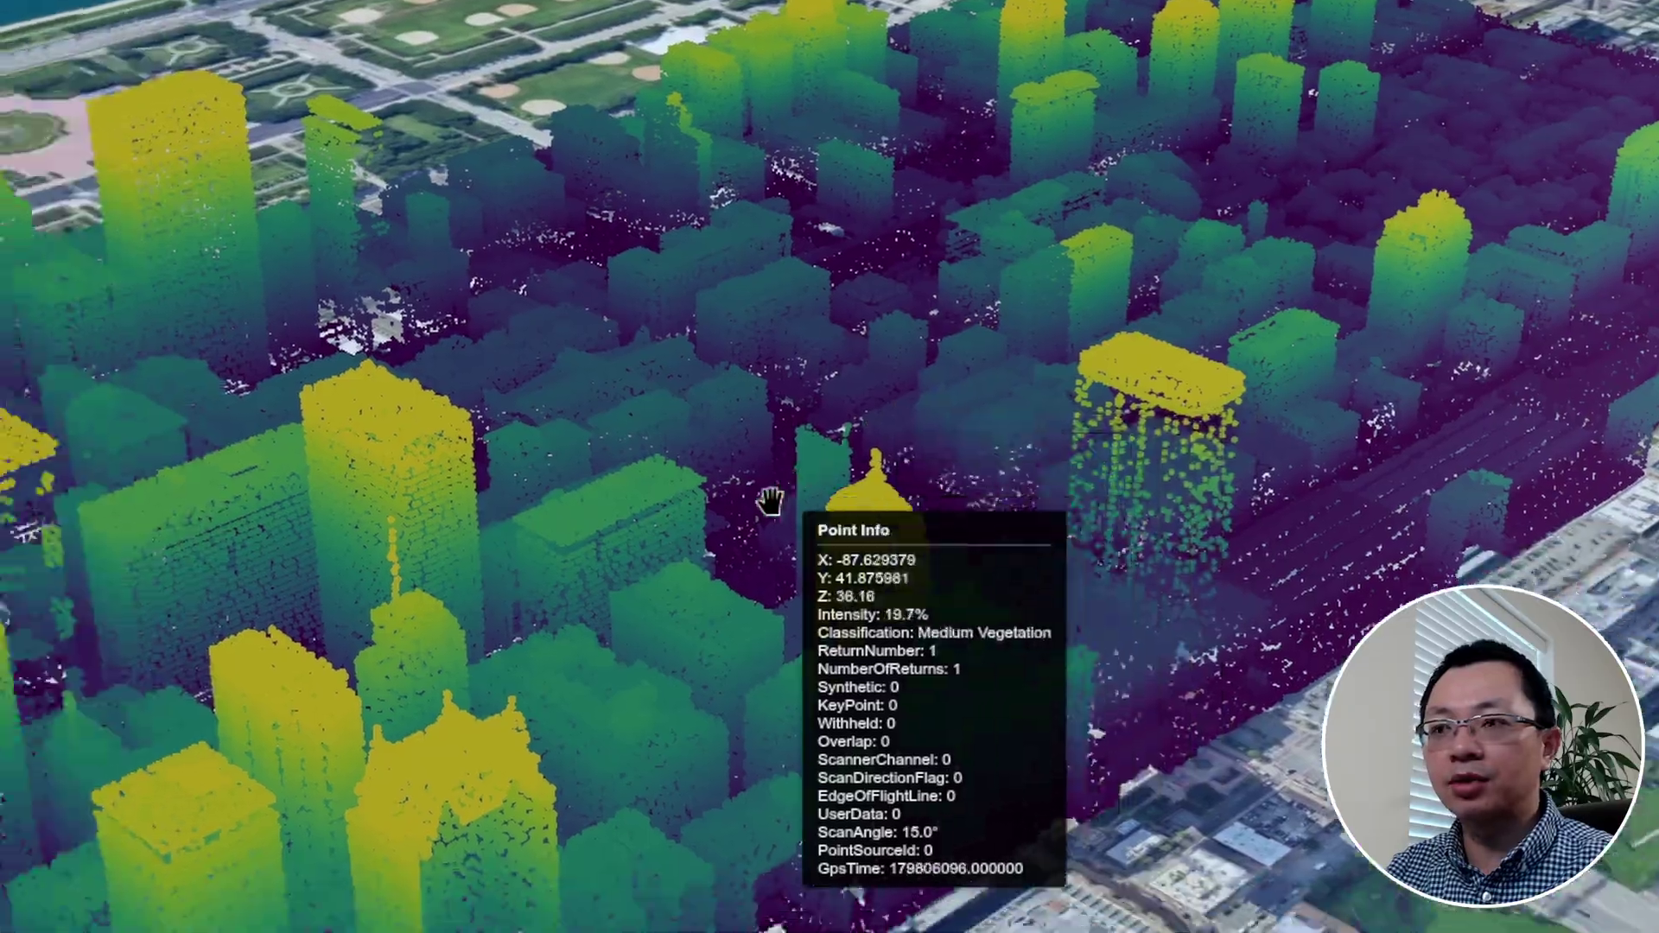
scroll(821, 471, "up", 8)
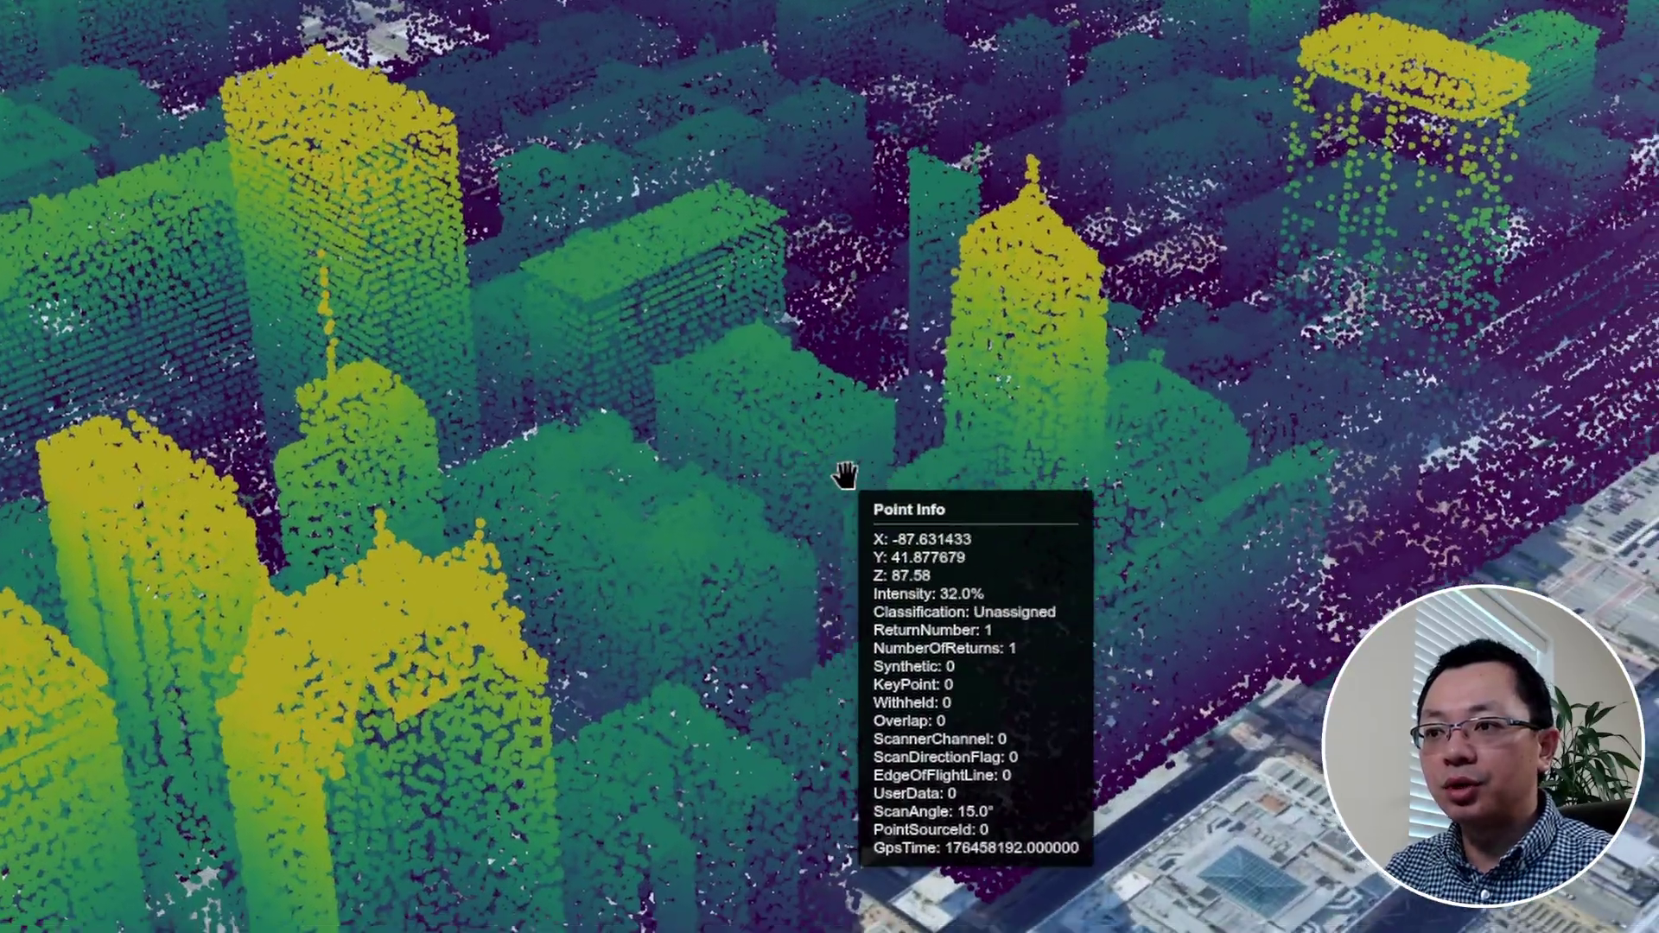
scroll(823, 466, "up", 8)
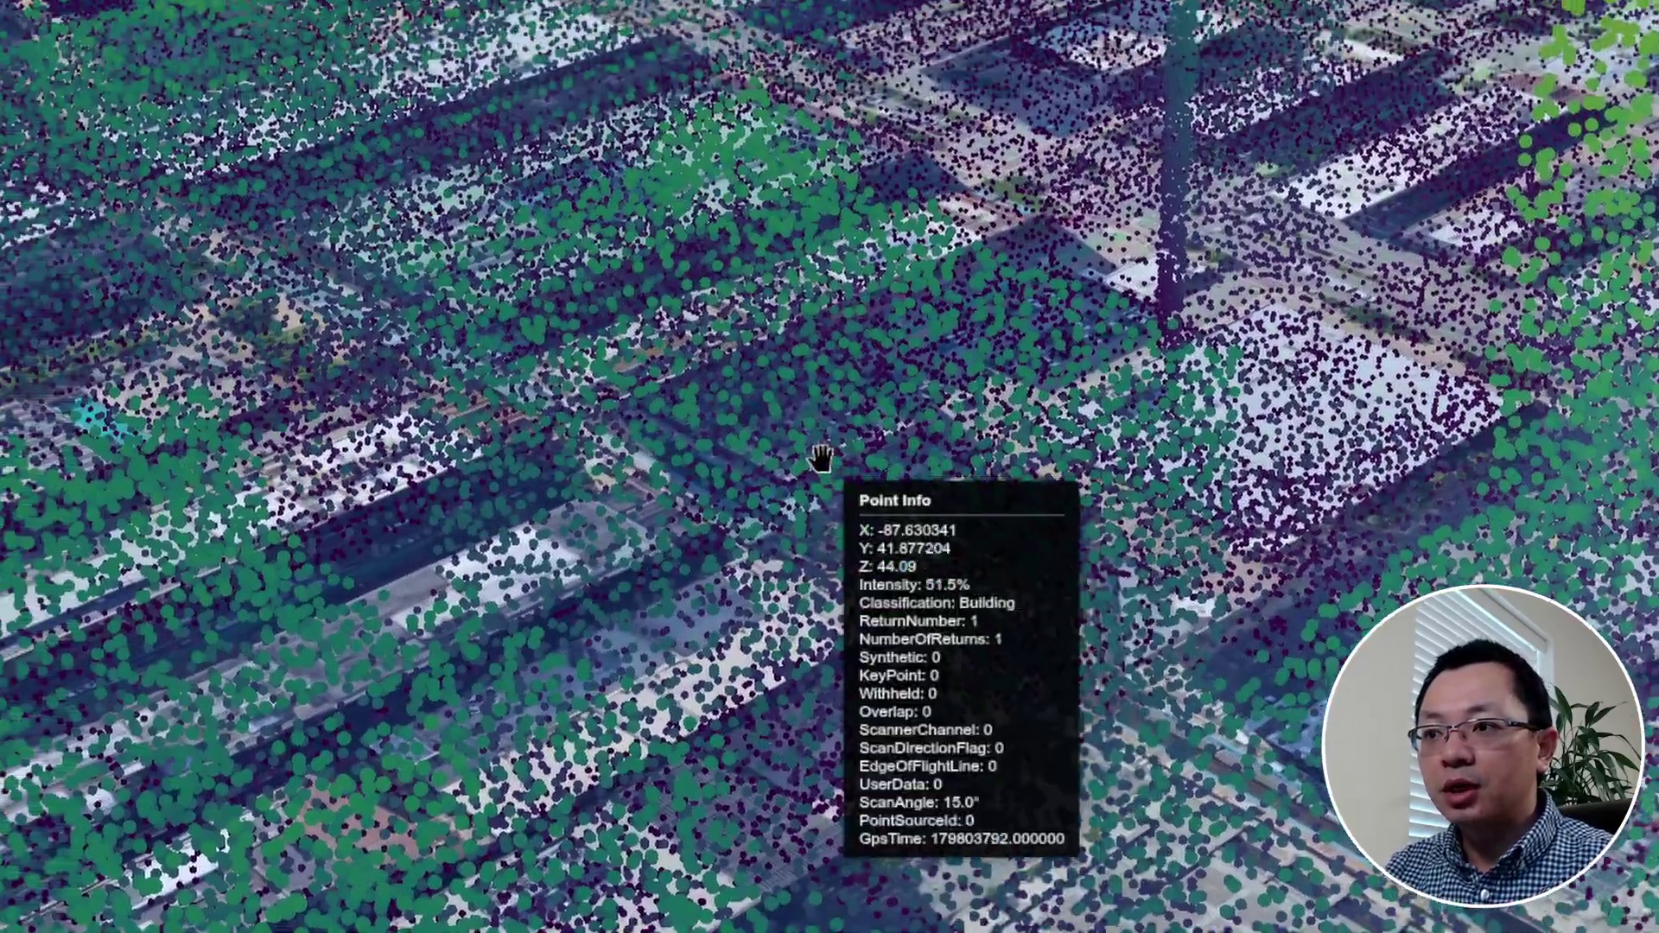
scroll(812, 478, "up", 5)
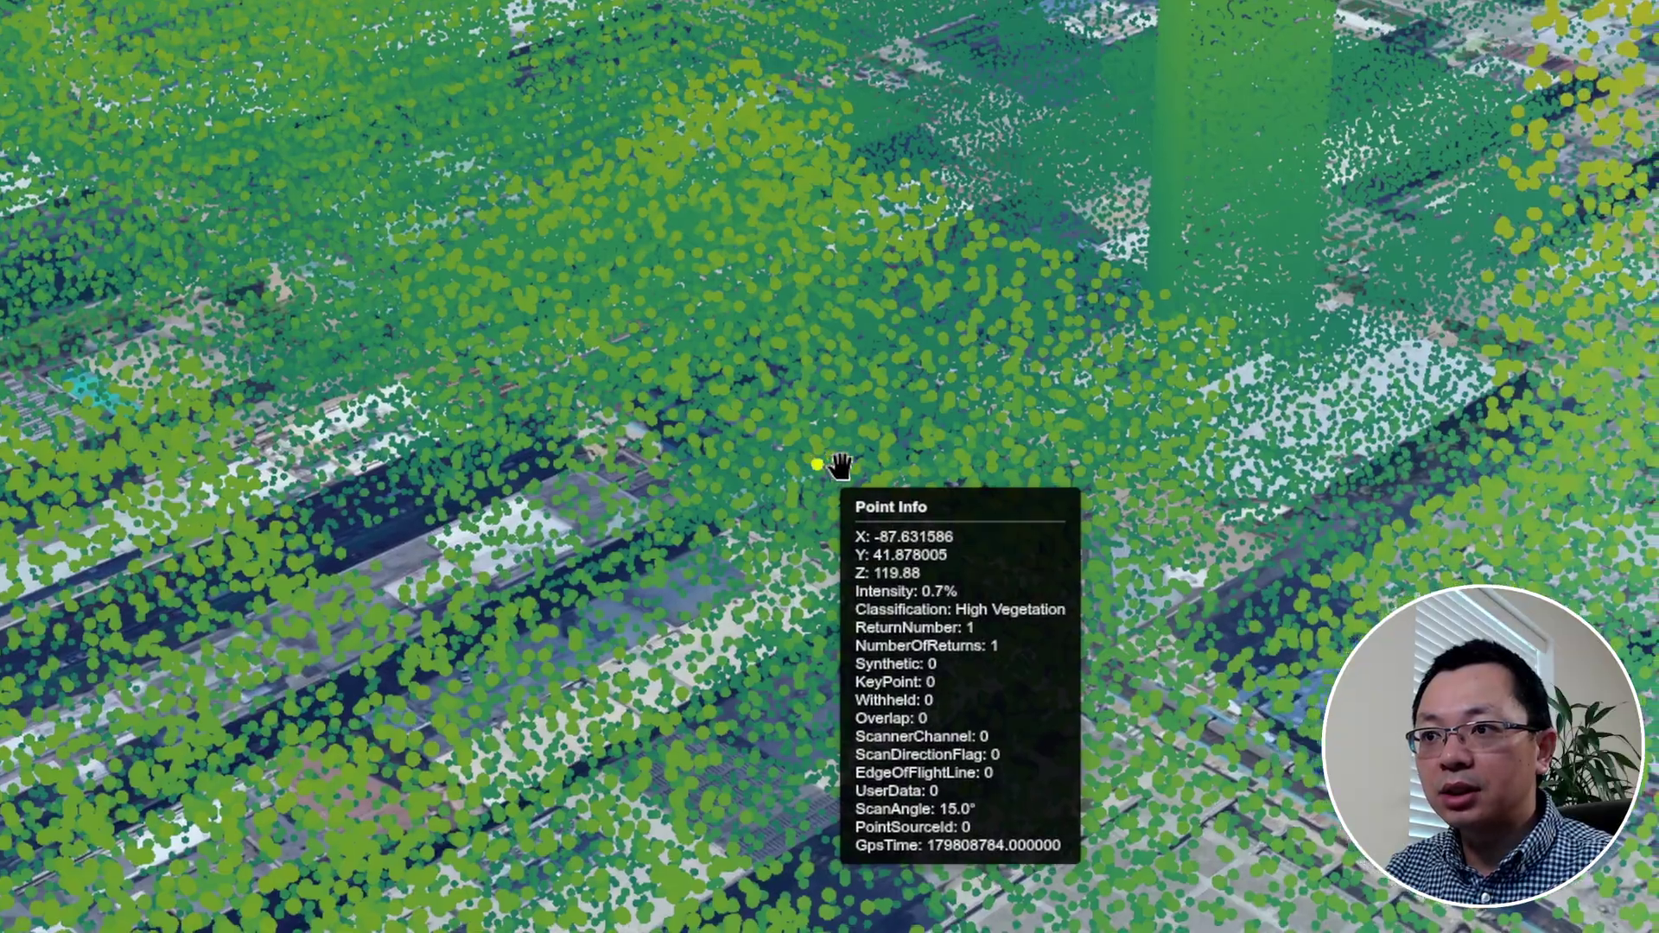
scroll(804, 467, "up", 6)
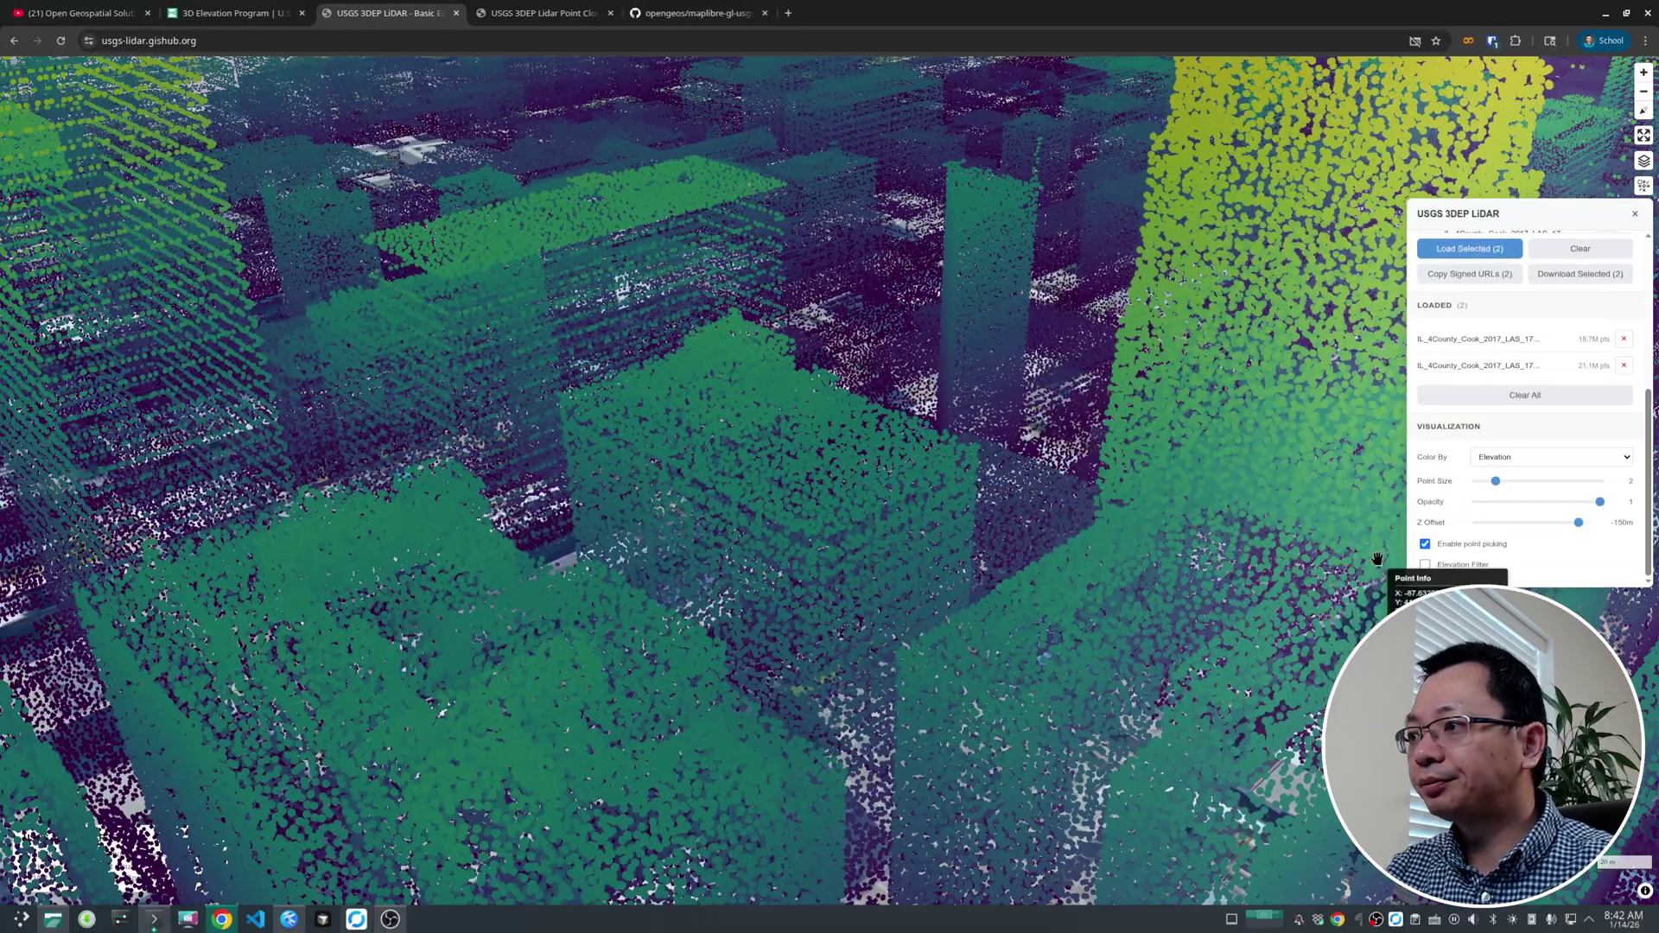
scroll(752, 406, "down", 3)
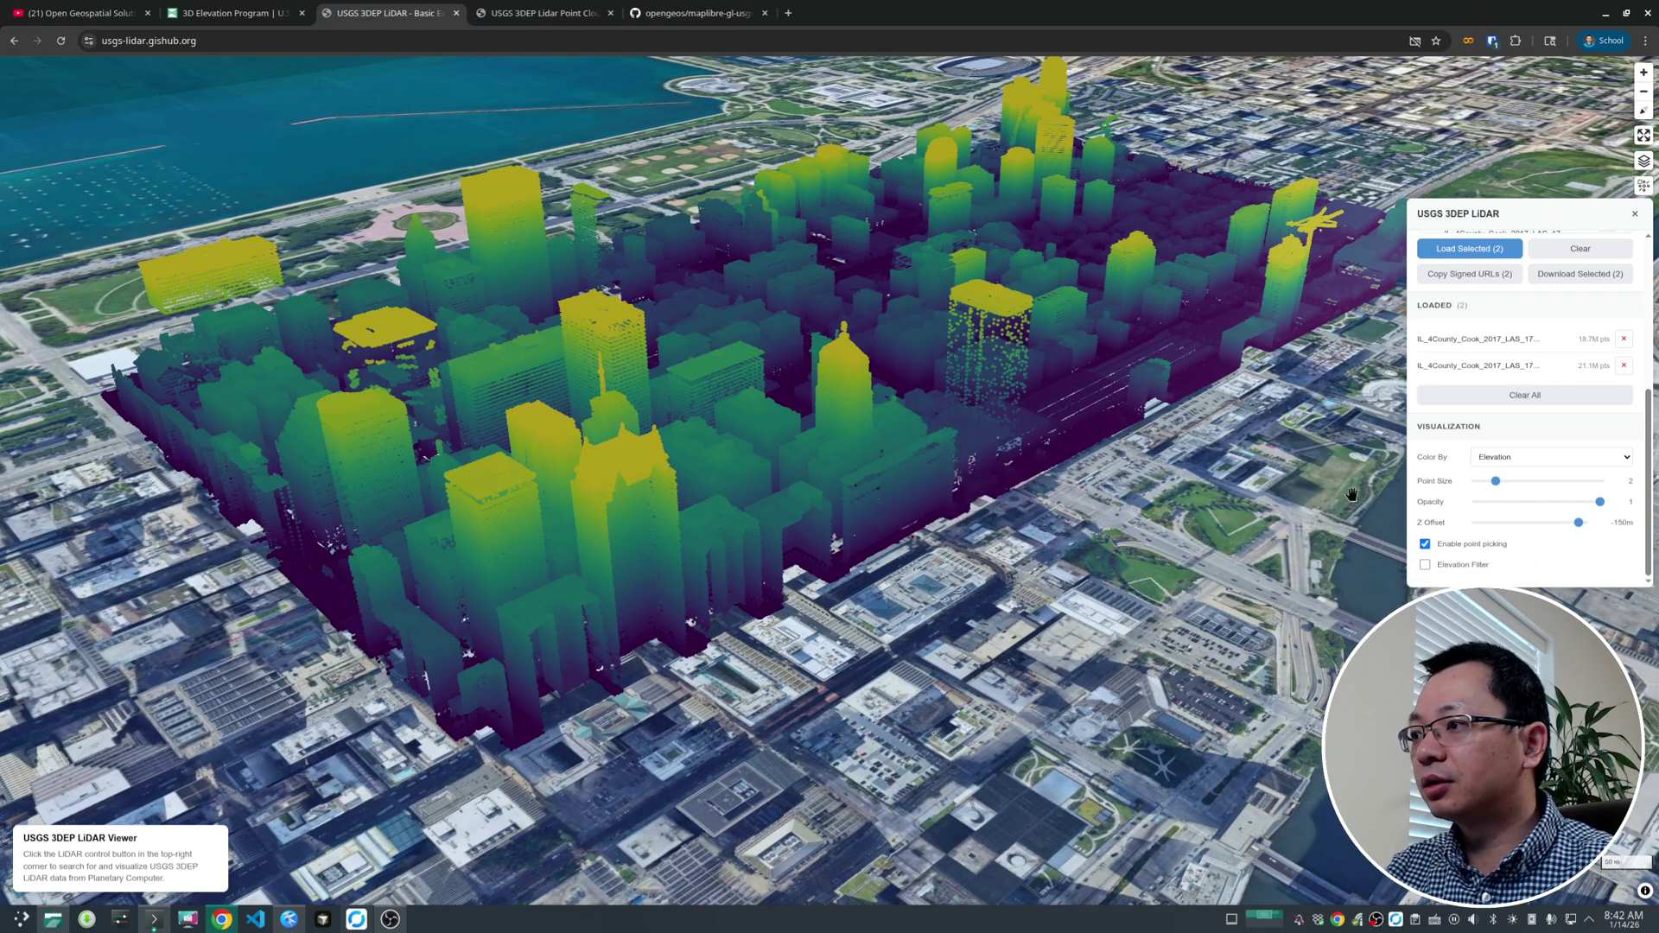
Turn on the Elevation Filter, test a 168–233 m range, then restore it to 168–369 m.
left_click(1424, 566)
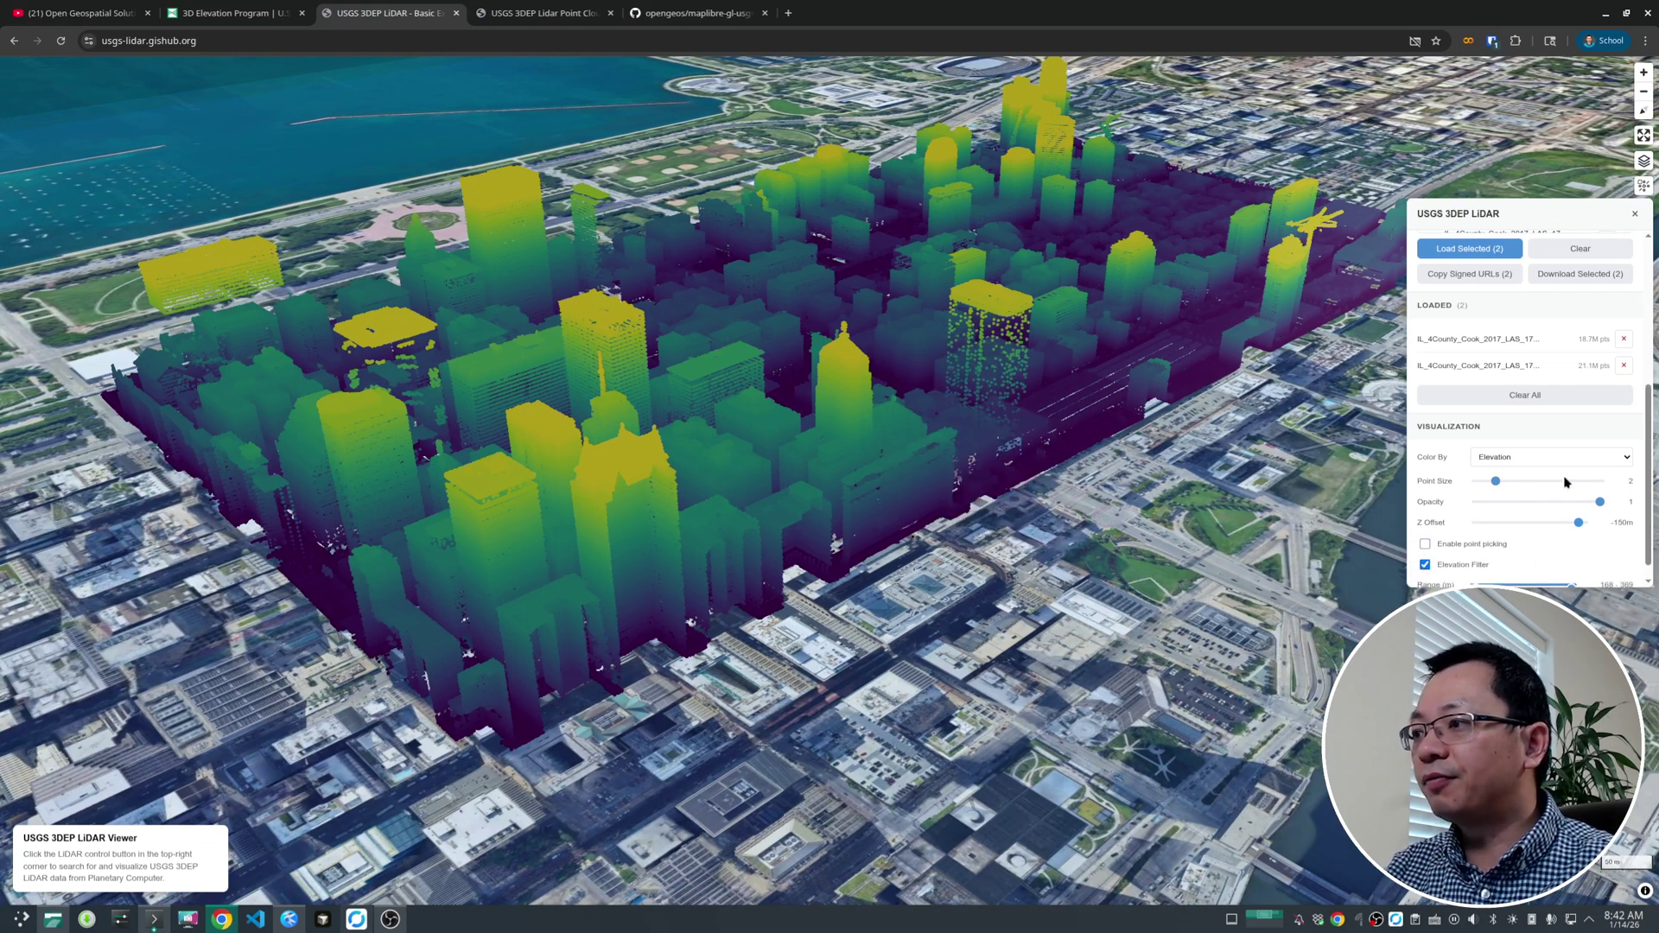
scroll(1599, 518, "down", 1)
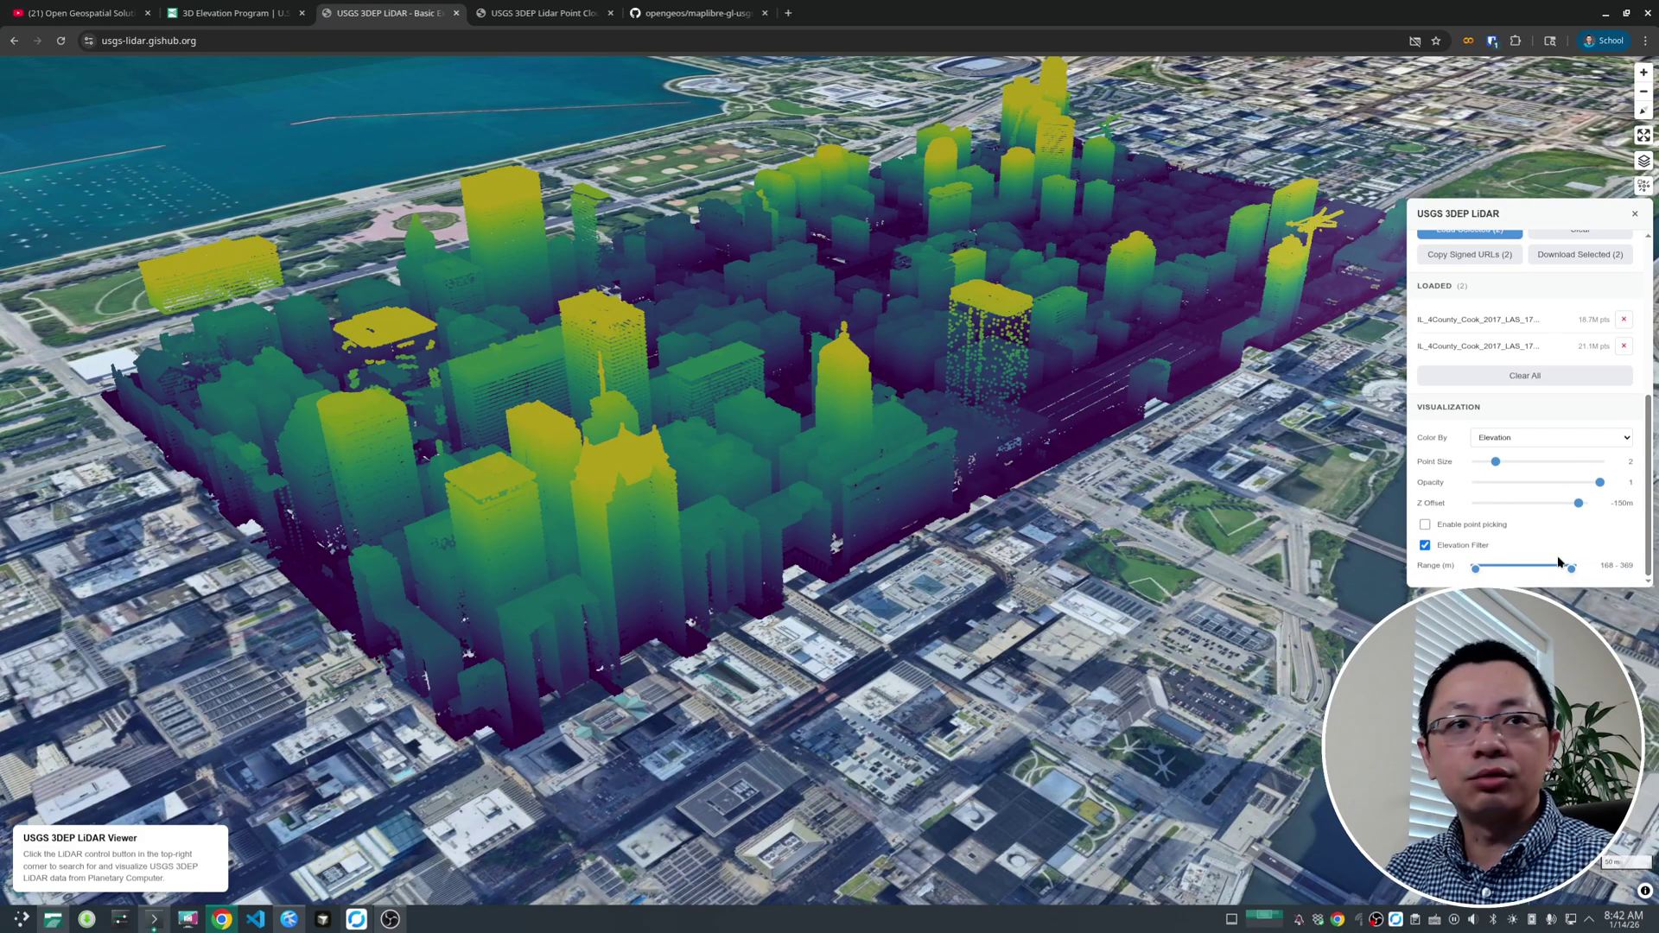
left_click_drag(1570, 568, 1434, 572)
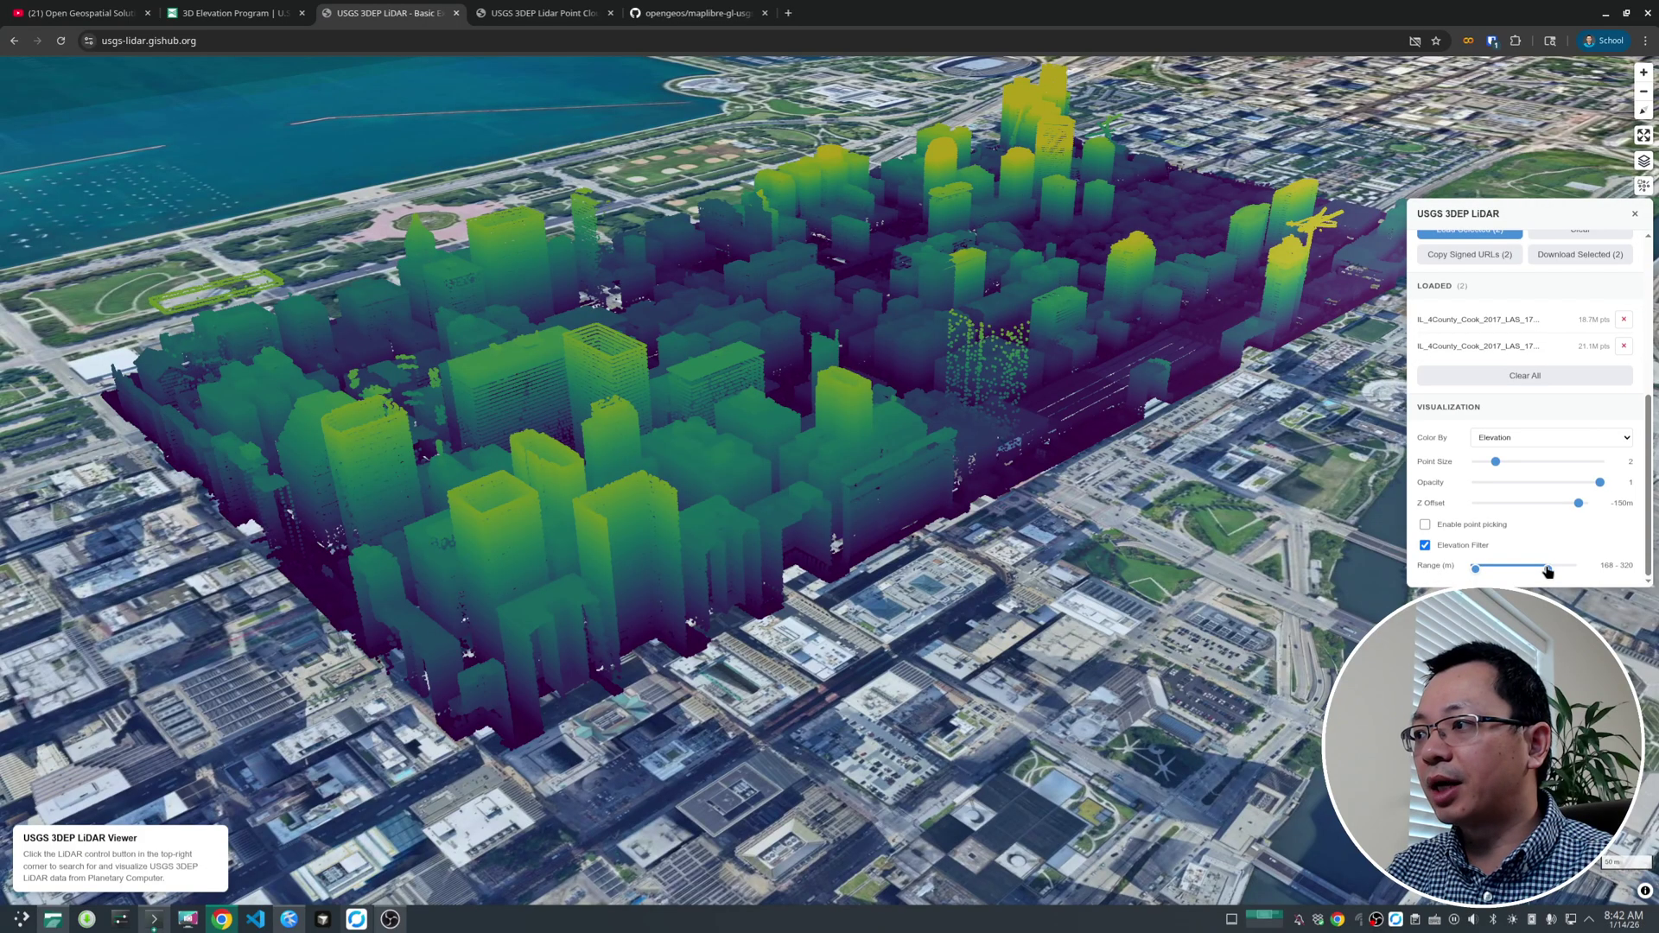
left_click_drag(1548, 572, 1593, 574)
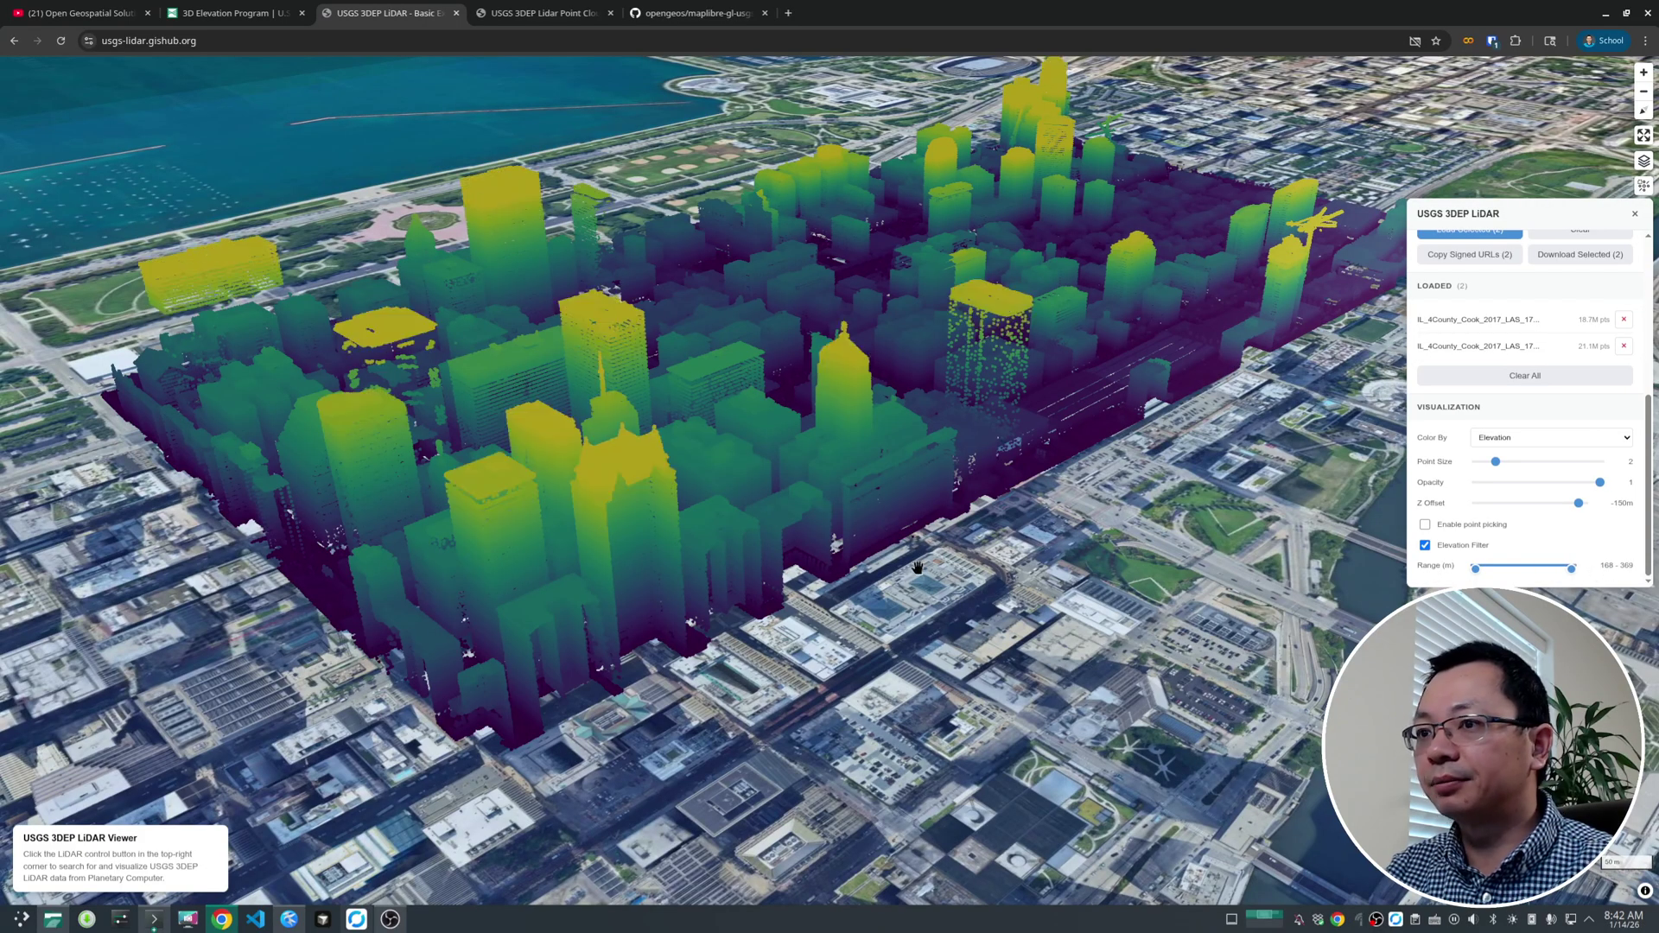
scroll(923, 575, "up", 2)
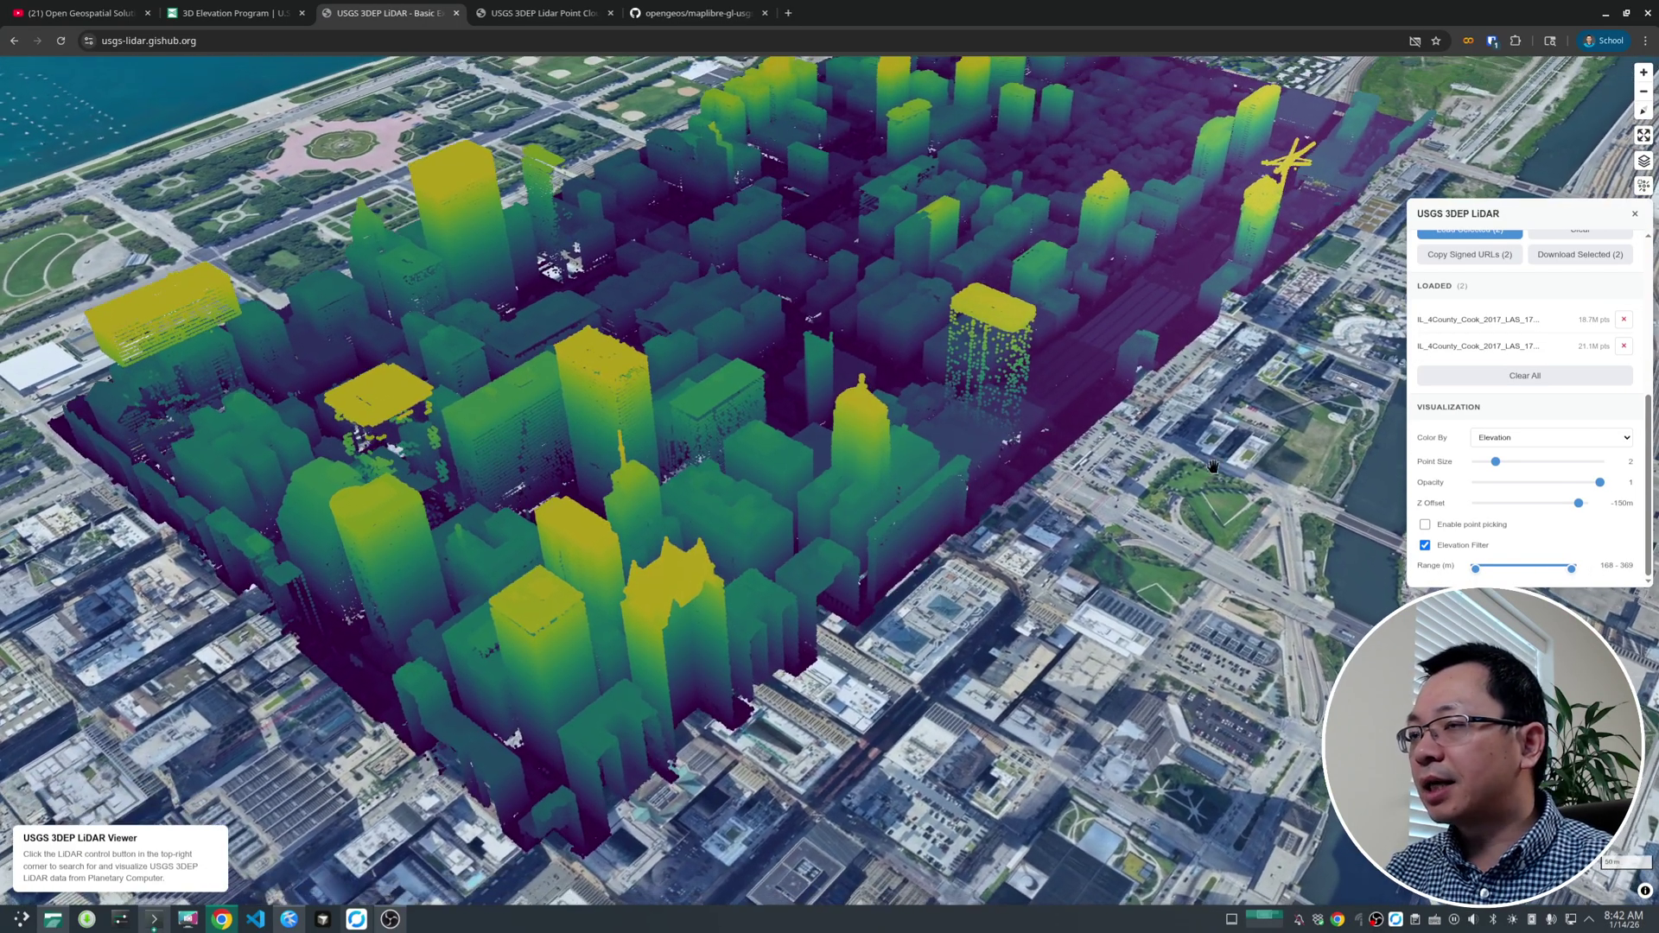
scroll(1213, 467, "down", 4)
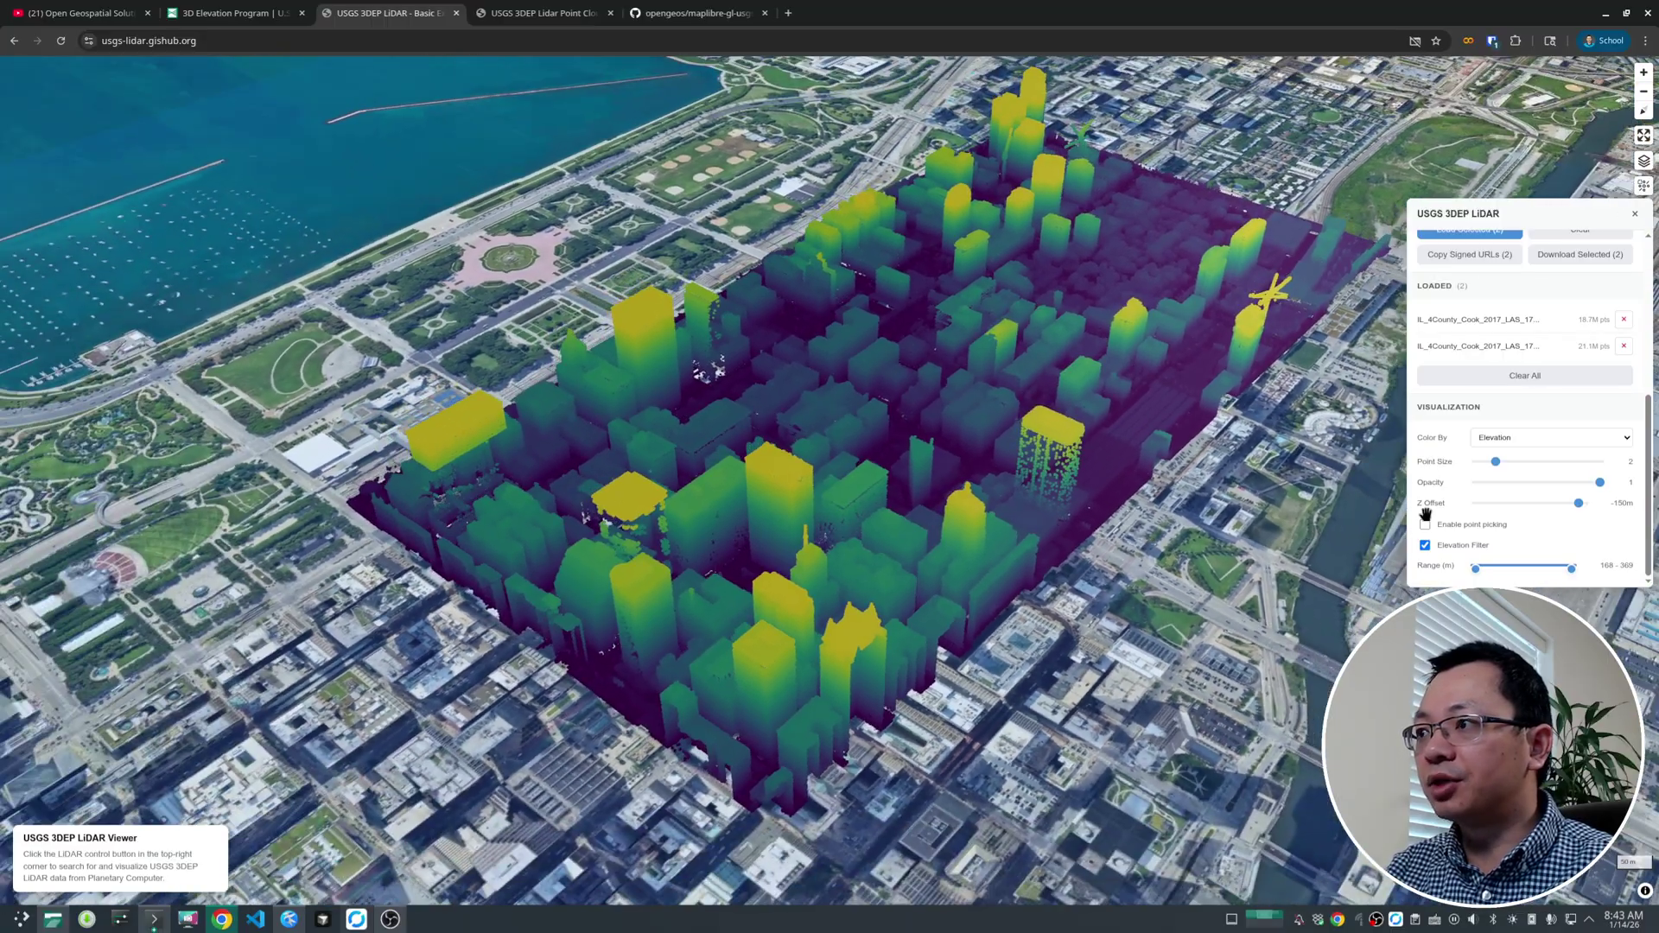
Set Color By to Intensity and tilt in closer to the greyscale point cloud.
left_click(1569, 440)
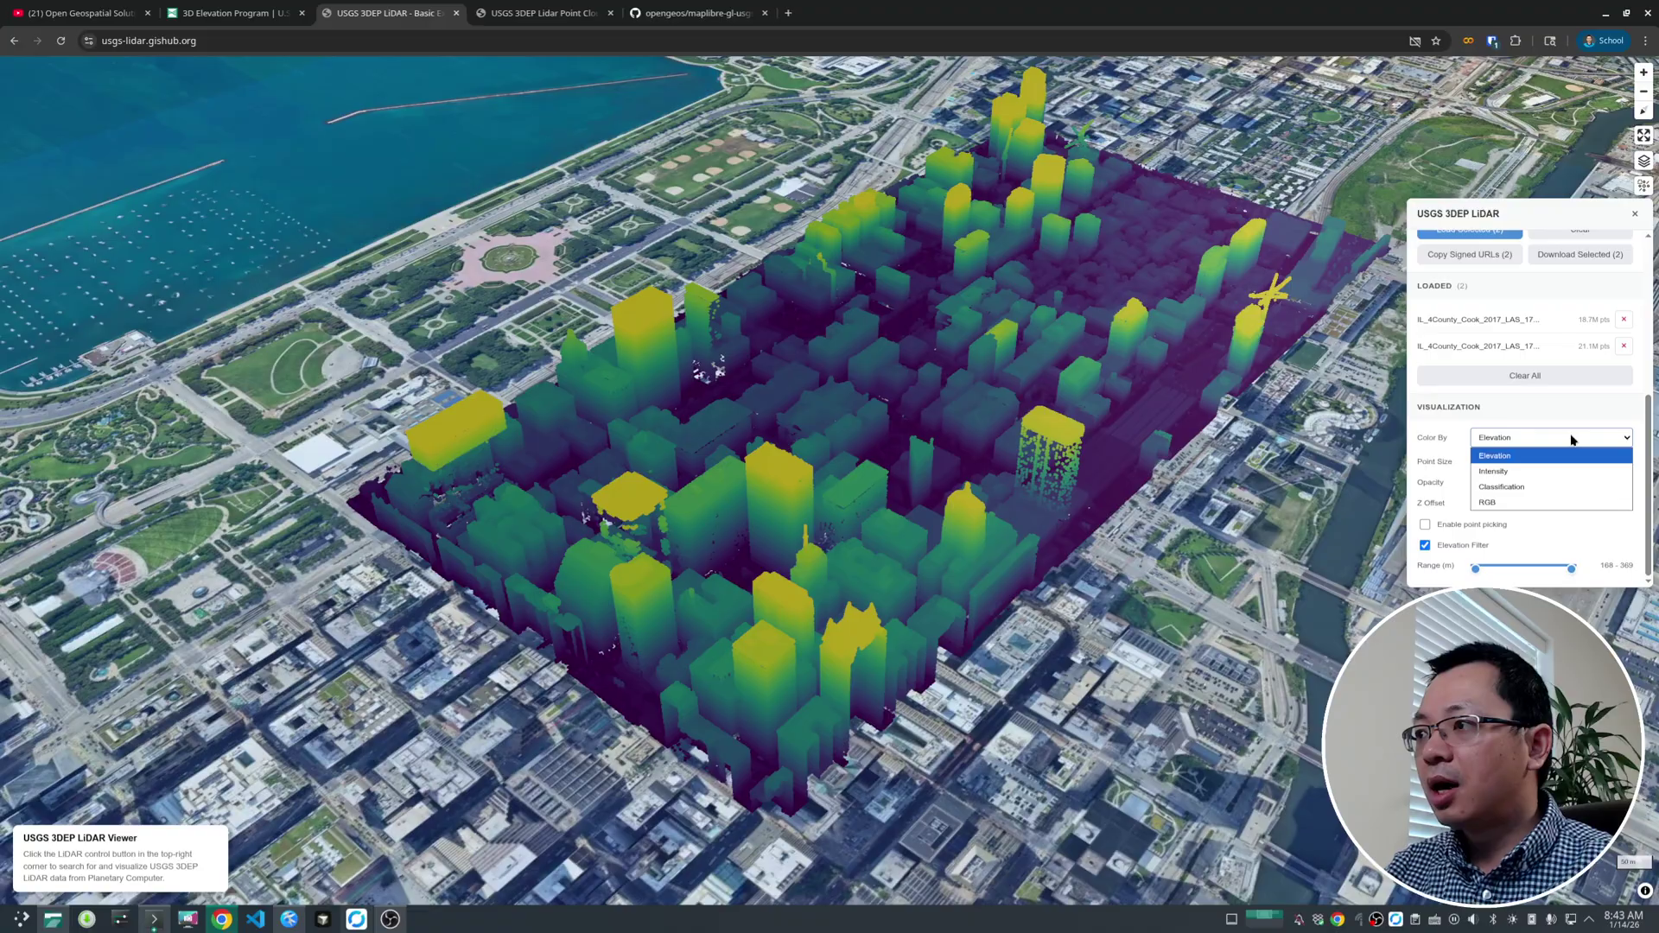
left_click(1528, 476)
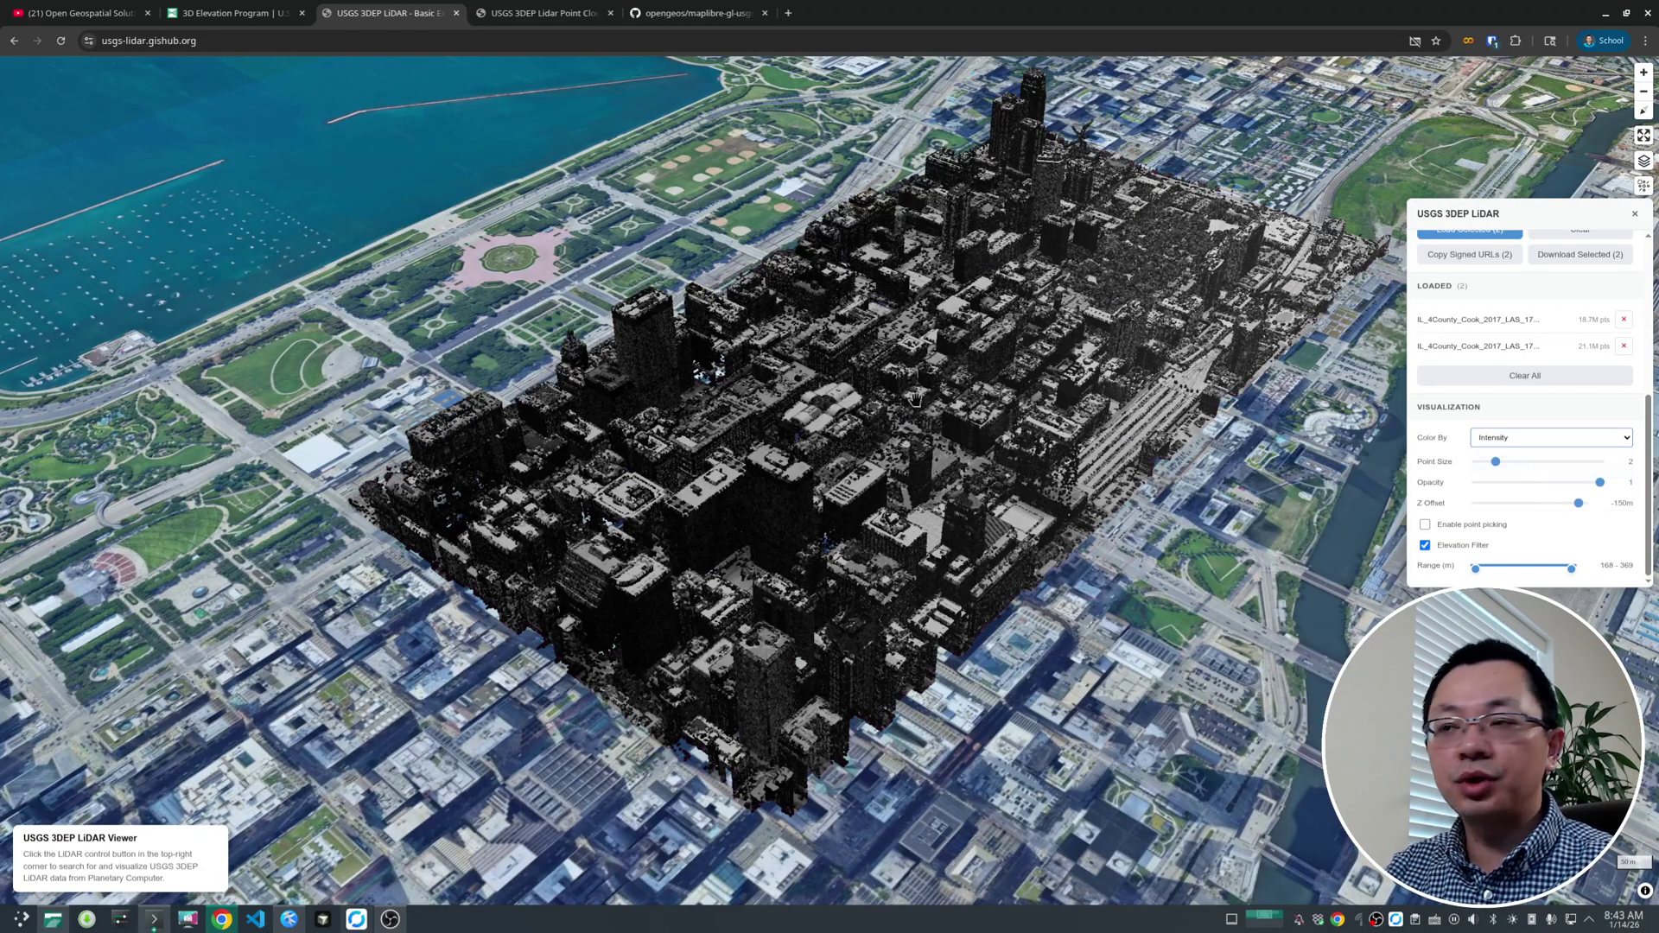
right_click_drag(915, 400, 846, 462)
scroll(846, 462, "up", 5)
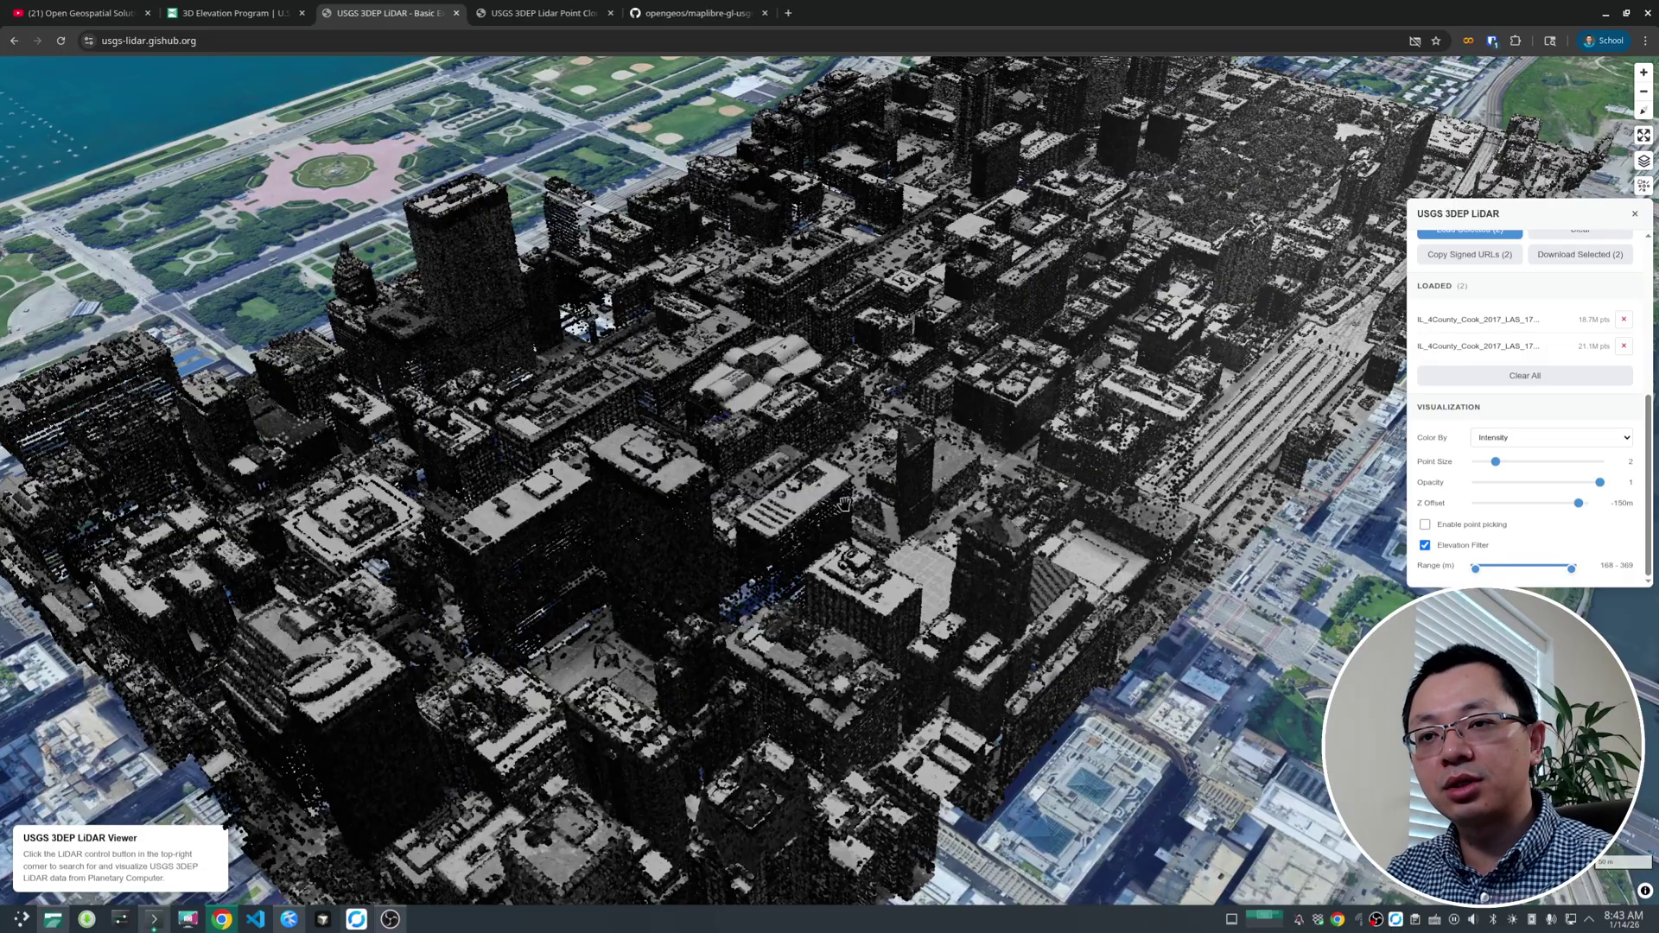
Inspect the intensity-coloured cloud from straight overhead, pan across it, and return to an oblique 3D view.
right_click_drag(864, 521, 865, 602)
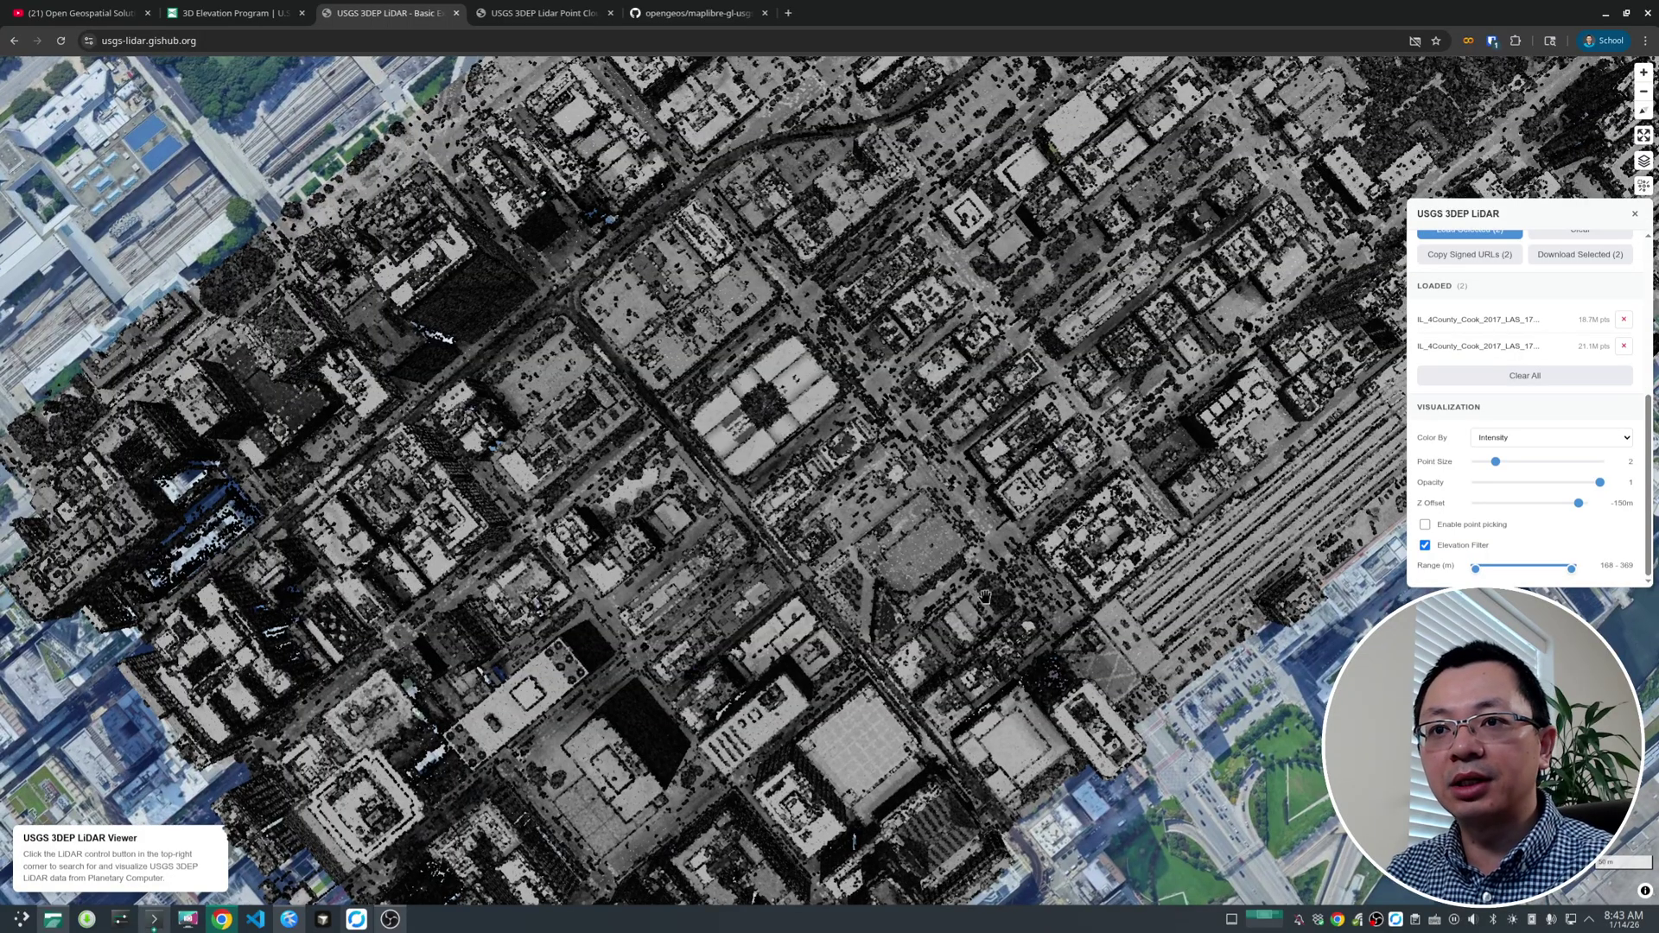
left_click_drag(988, 605, 925, 558)
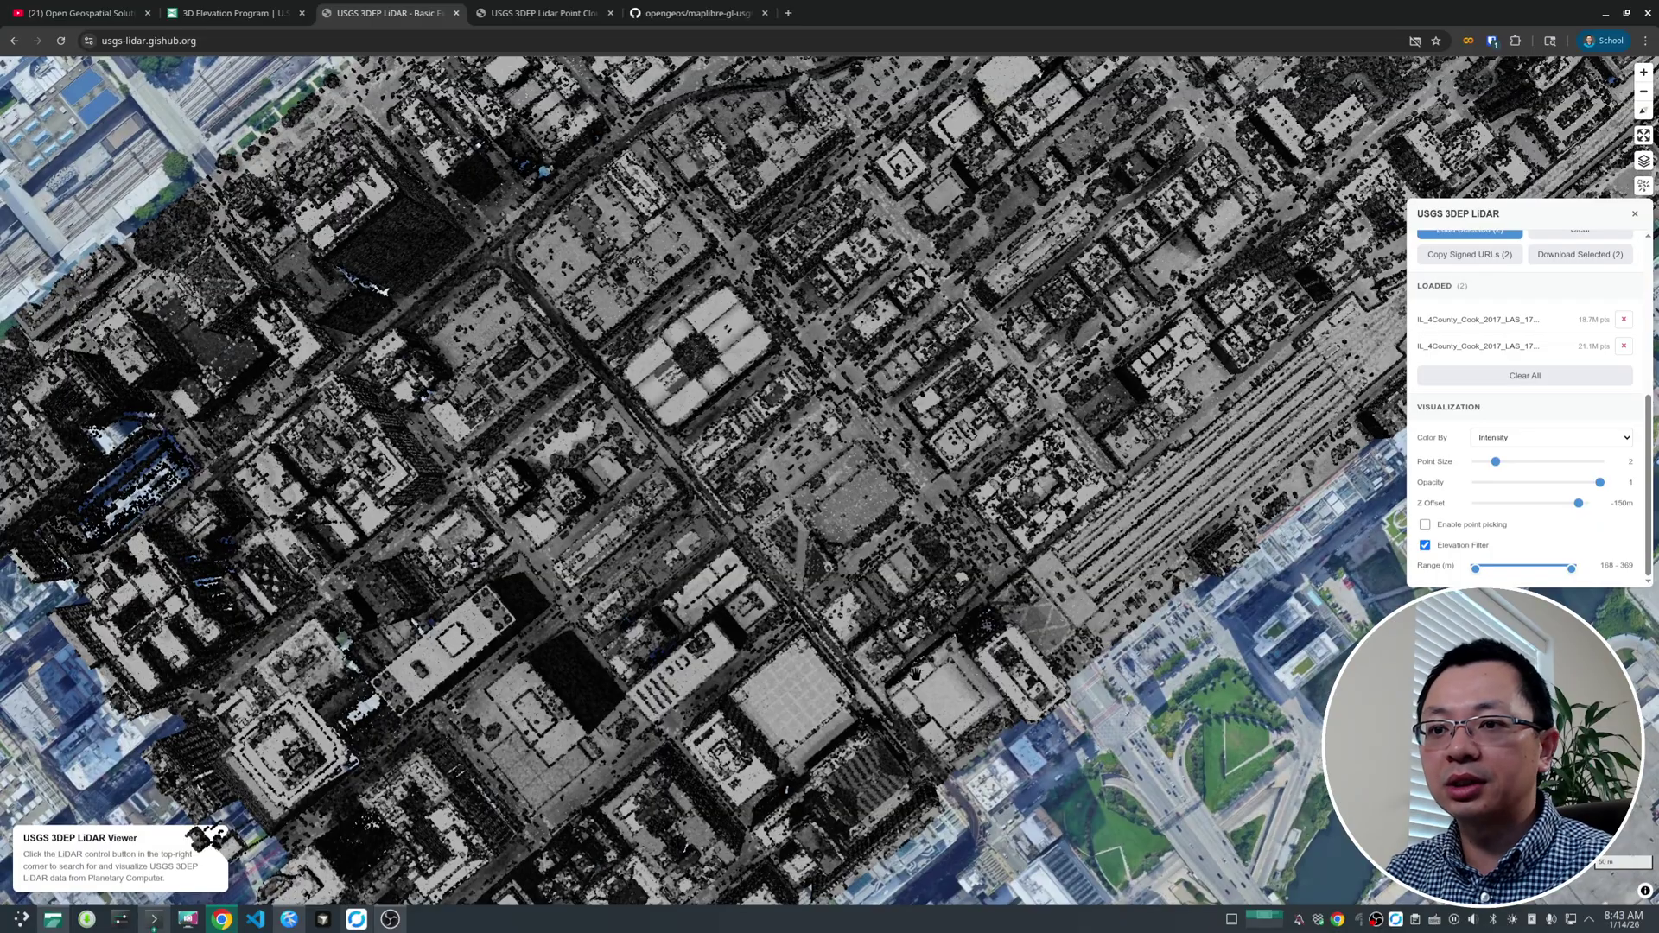
right_click_drag(916, 673, 952, 598)
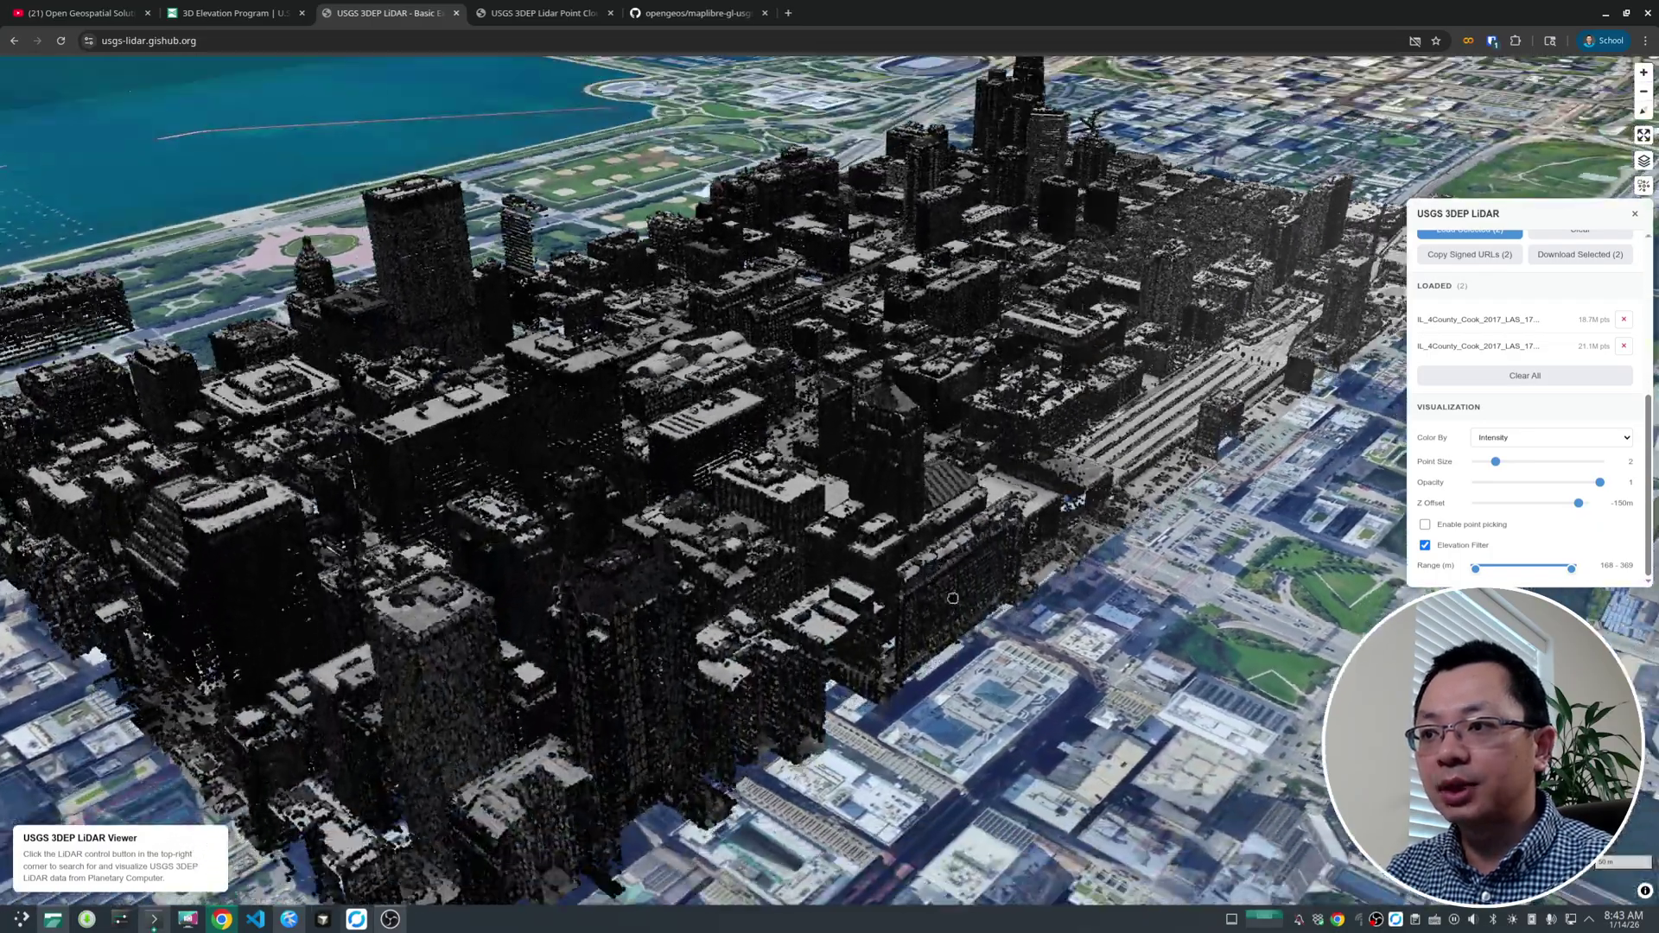
scroll(1196, 575, "down", 5)
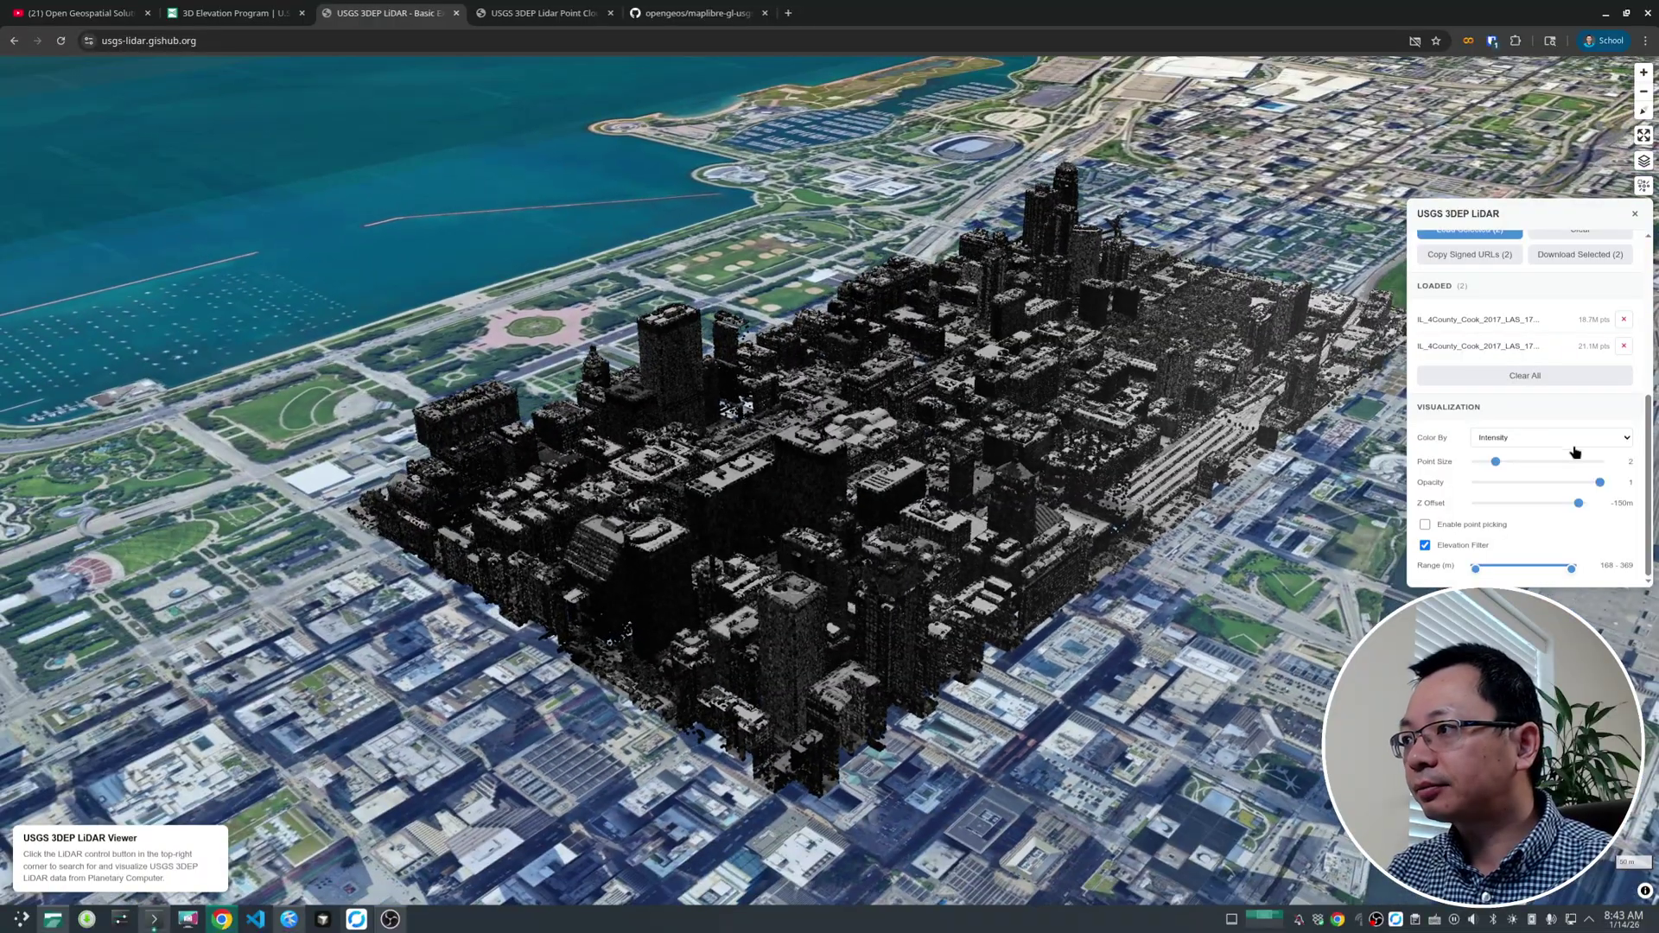
left_click(1525, 437)
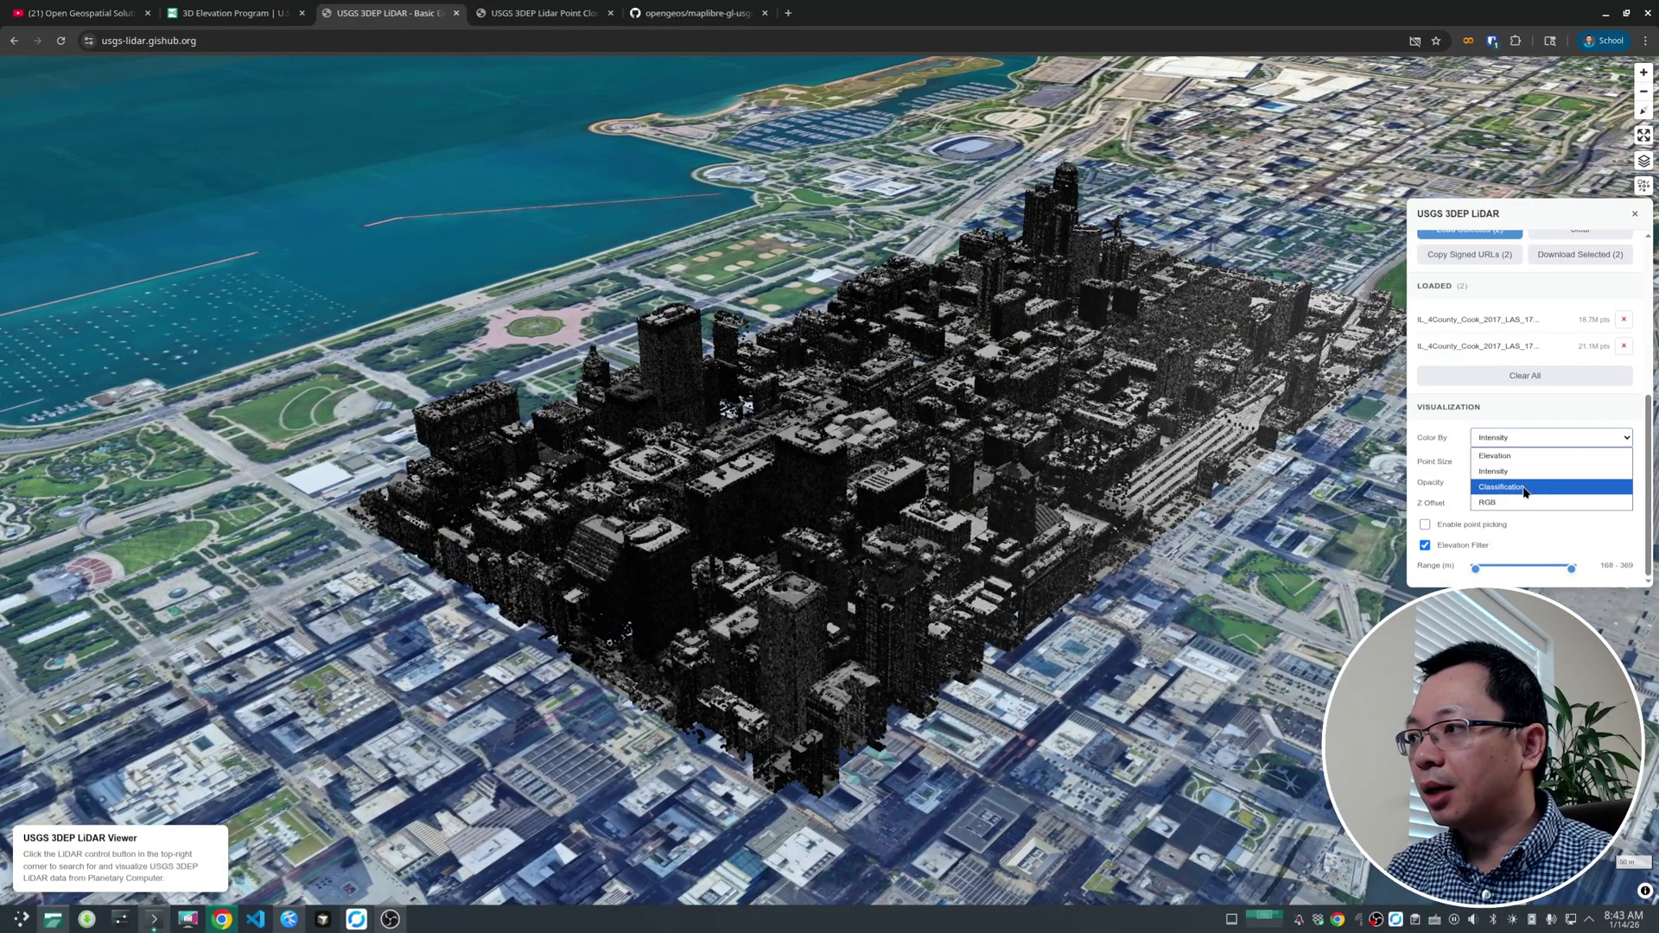
Colour the point cloud by Classification and show only the Ground class.
left_click(1525, 487)
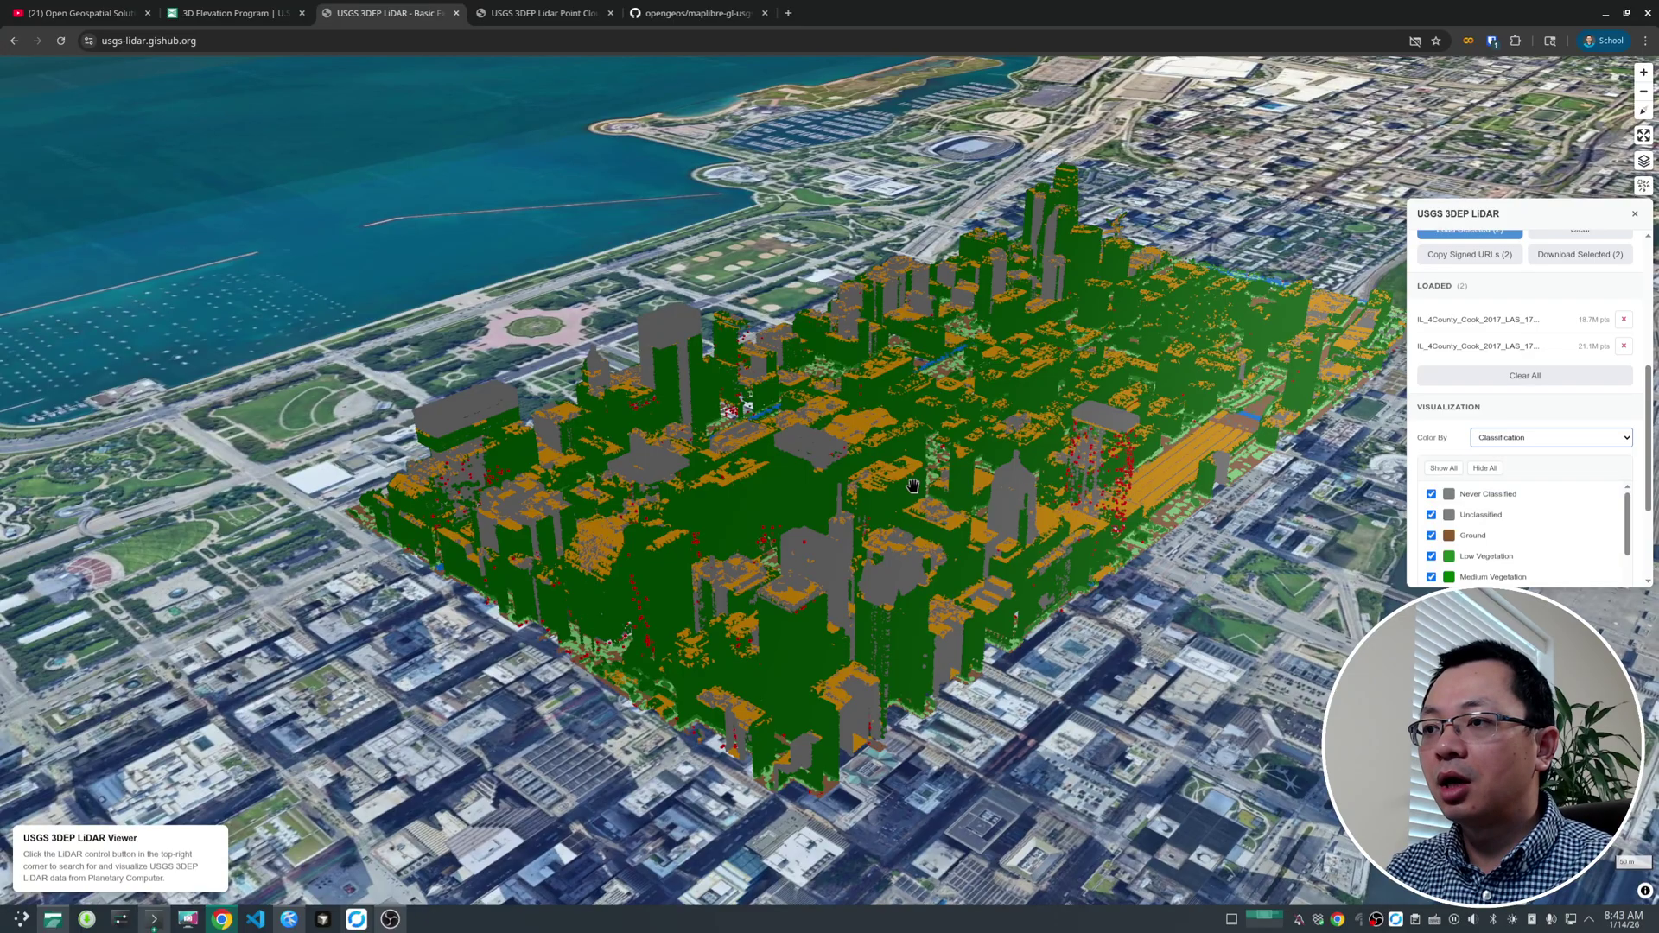
scroll(912, 488, "up", 3)
right_click_drag(912, 525, 943, 494)
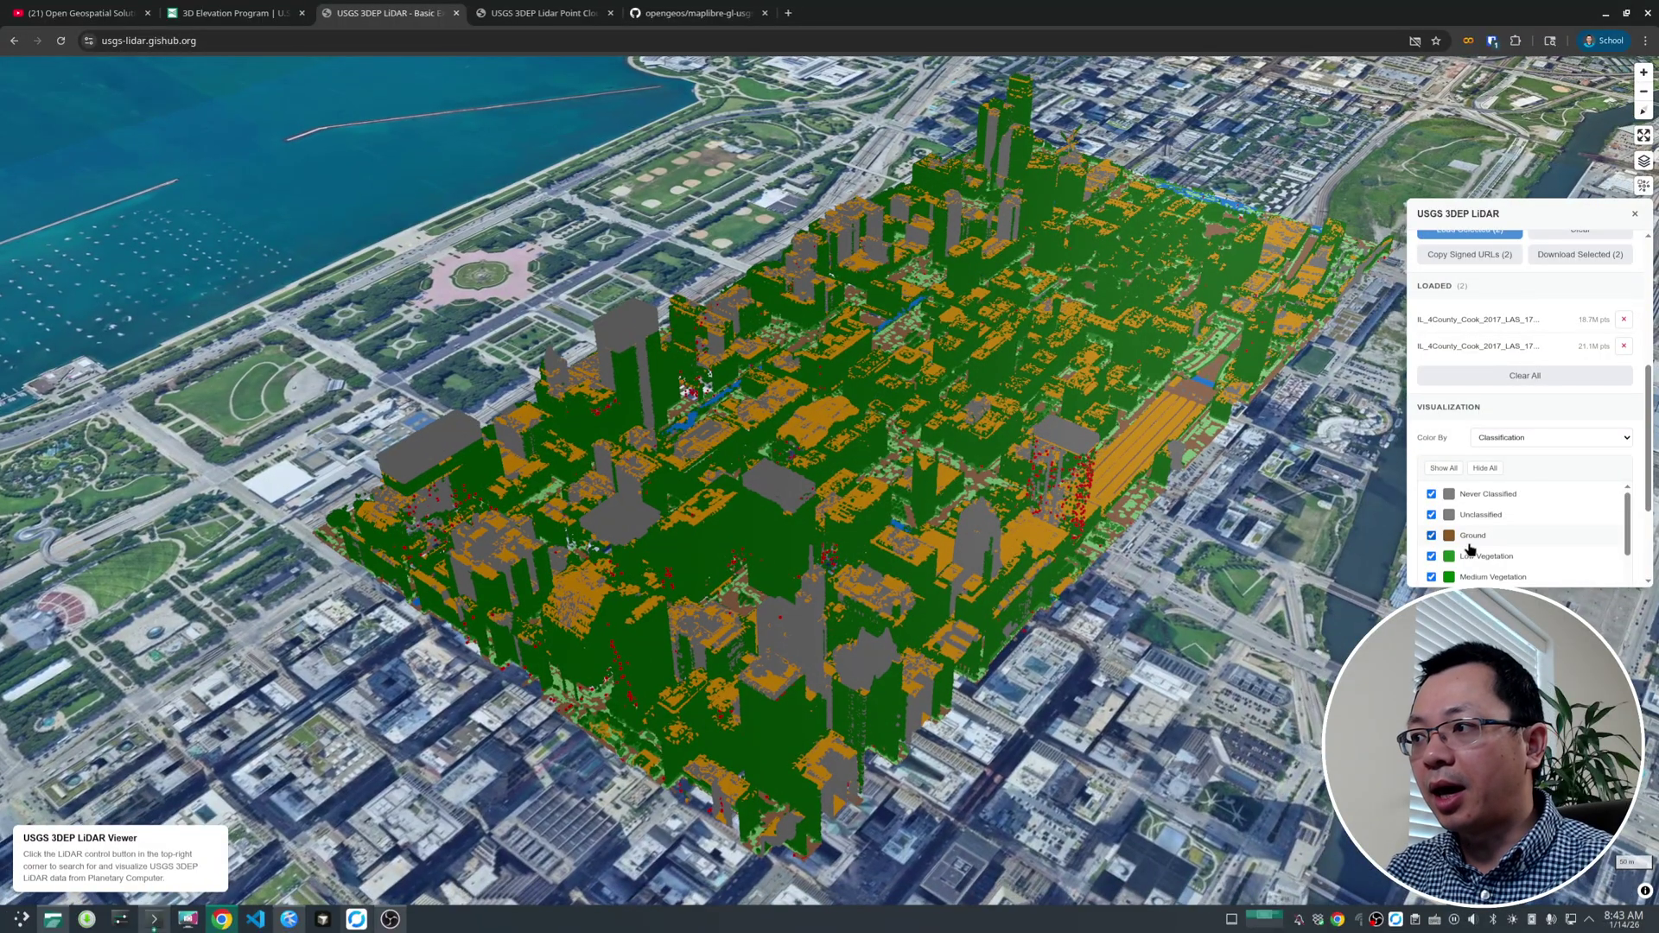
left_click(1486, 469)
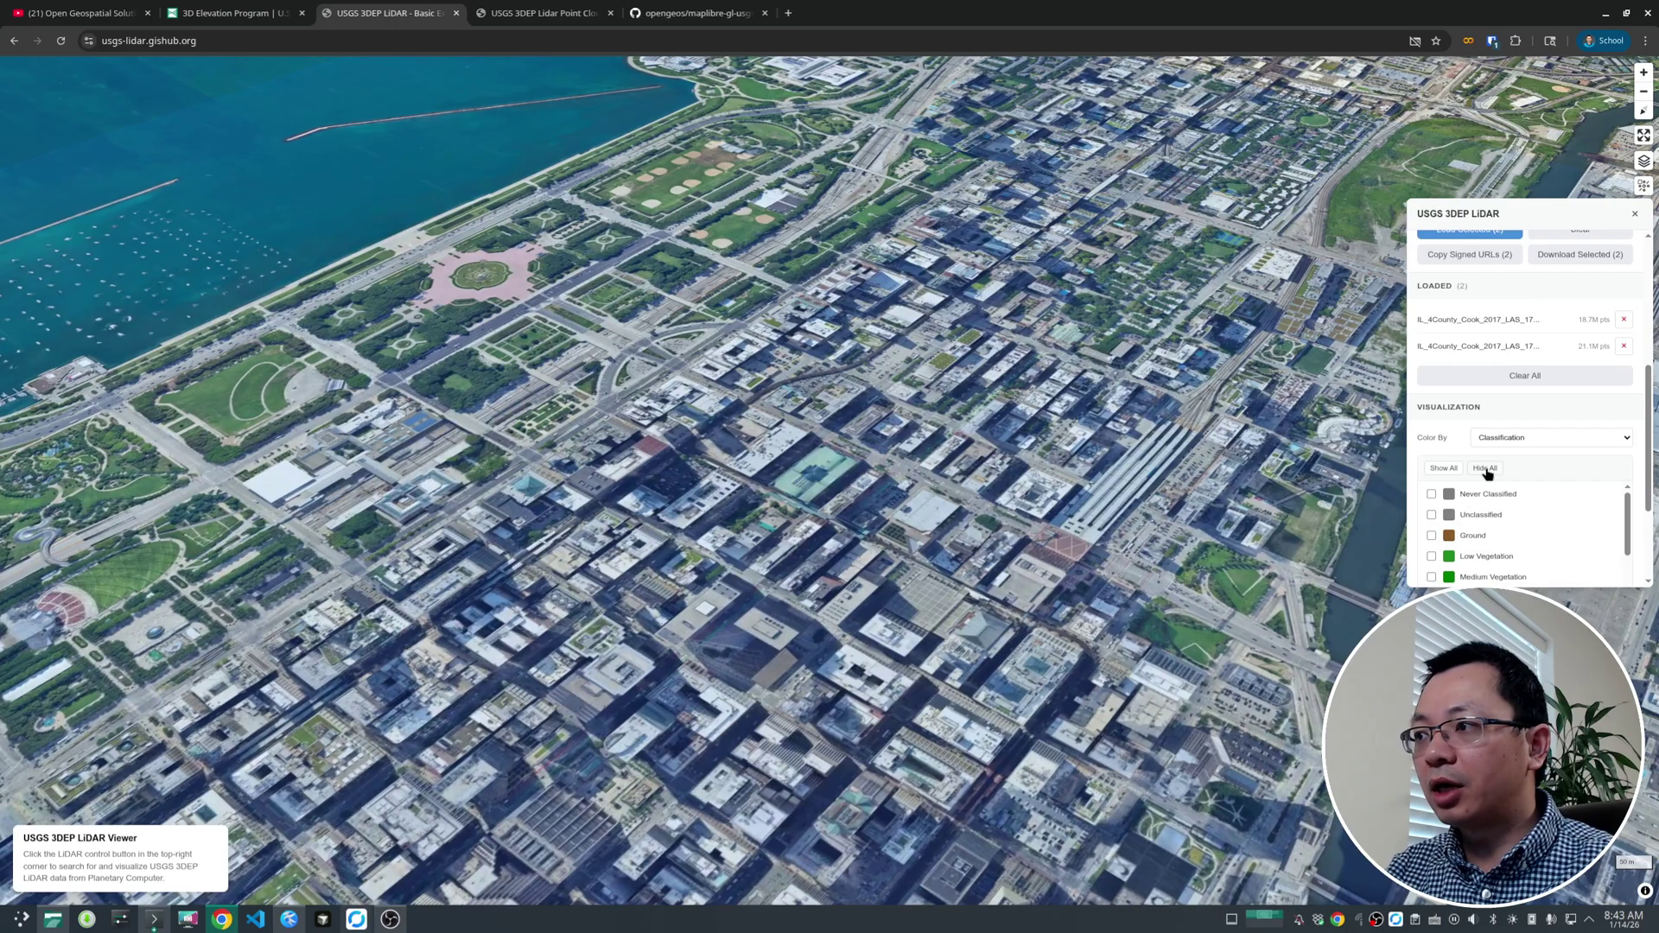
left_click(1432, 536)
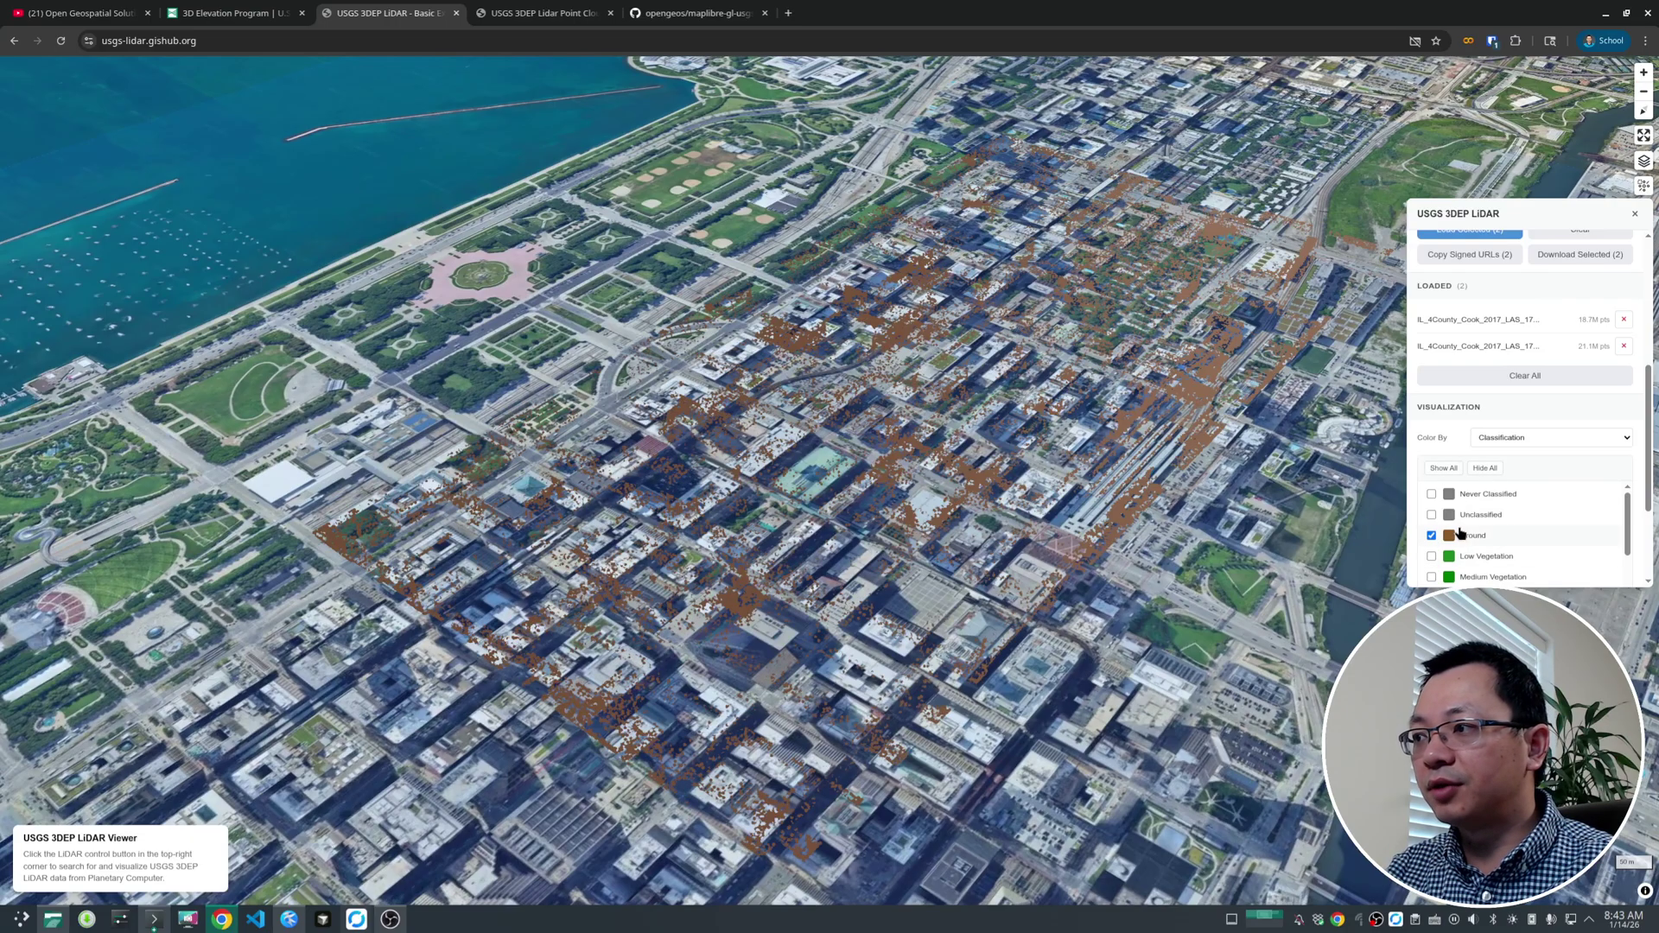
Add the Low, Medium and High Vegetation classes to the displayed points.
scroll(1443, 532, "down", 1)
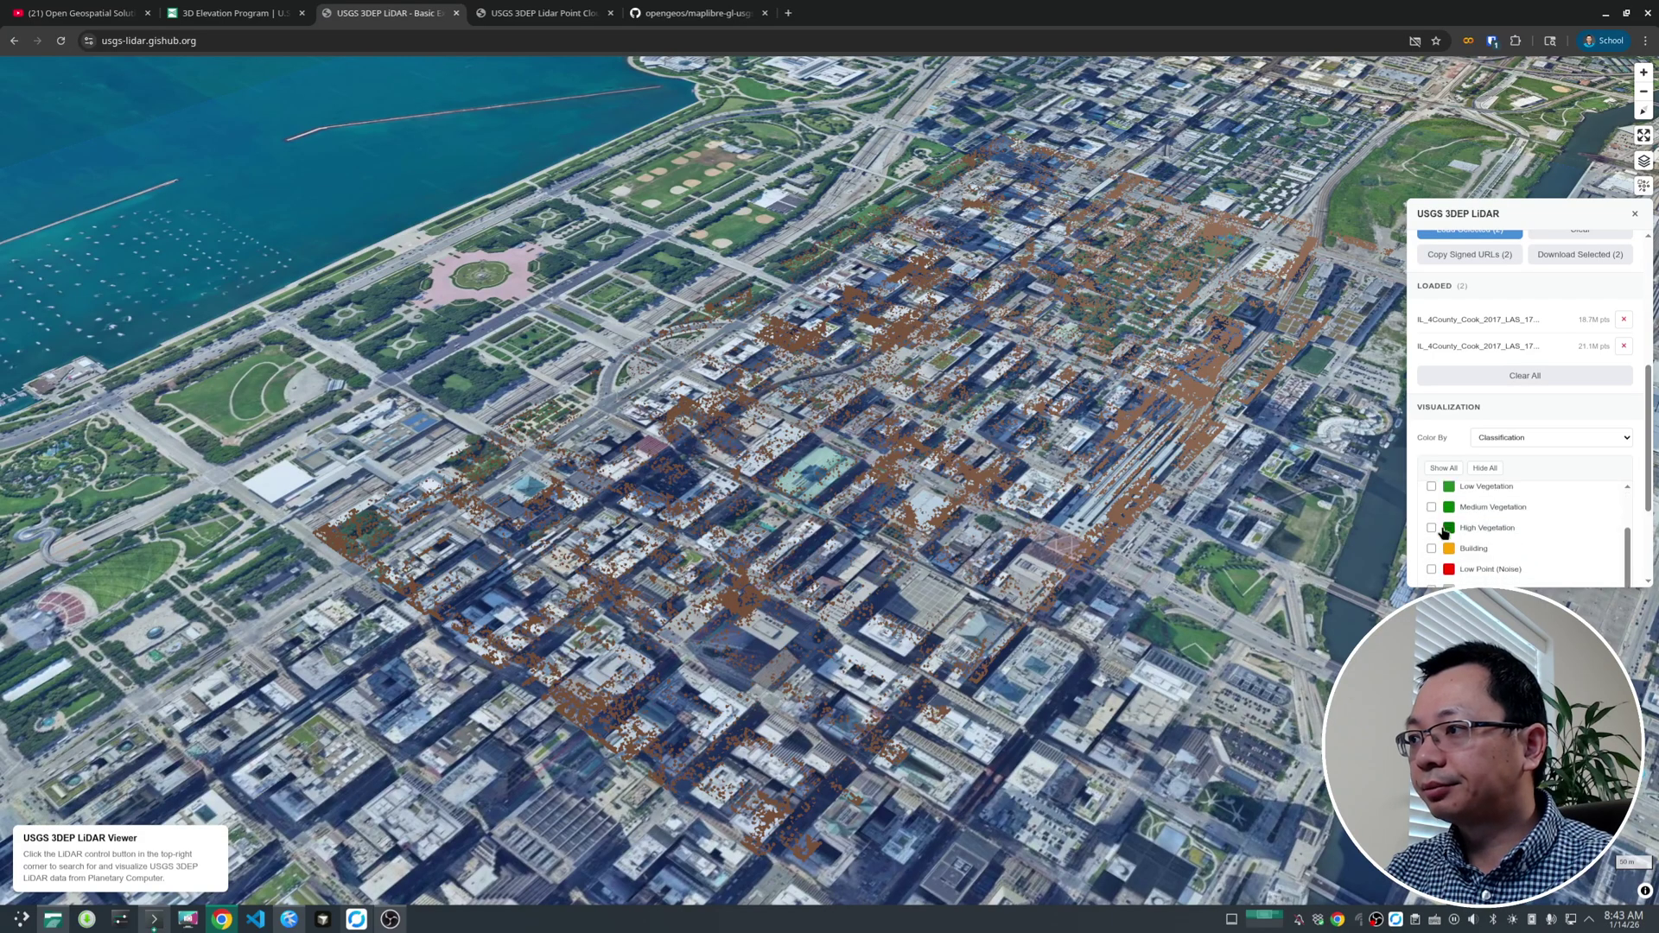
left_click(1430, 487)
left_click(1432, 507)
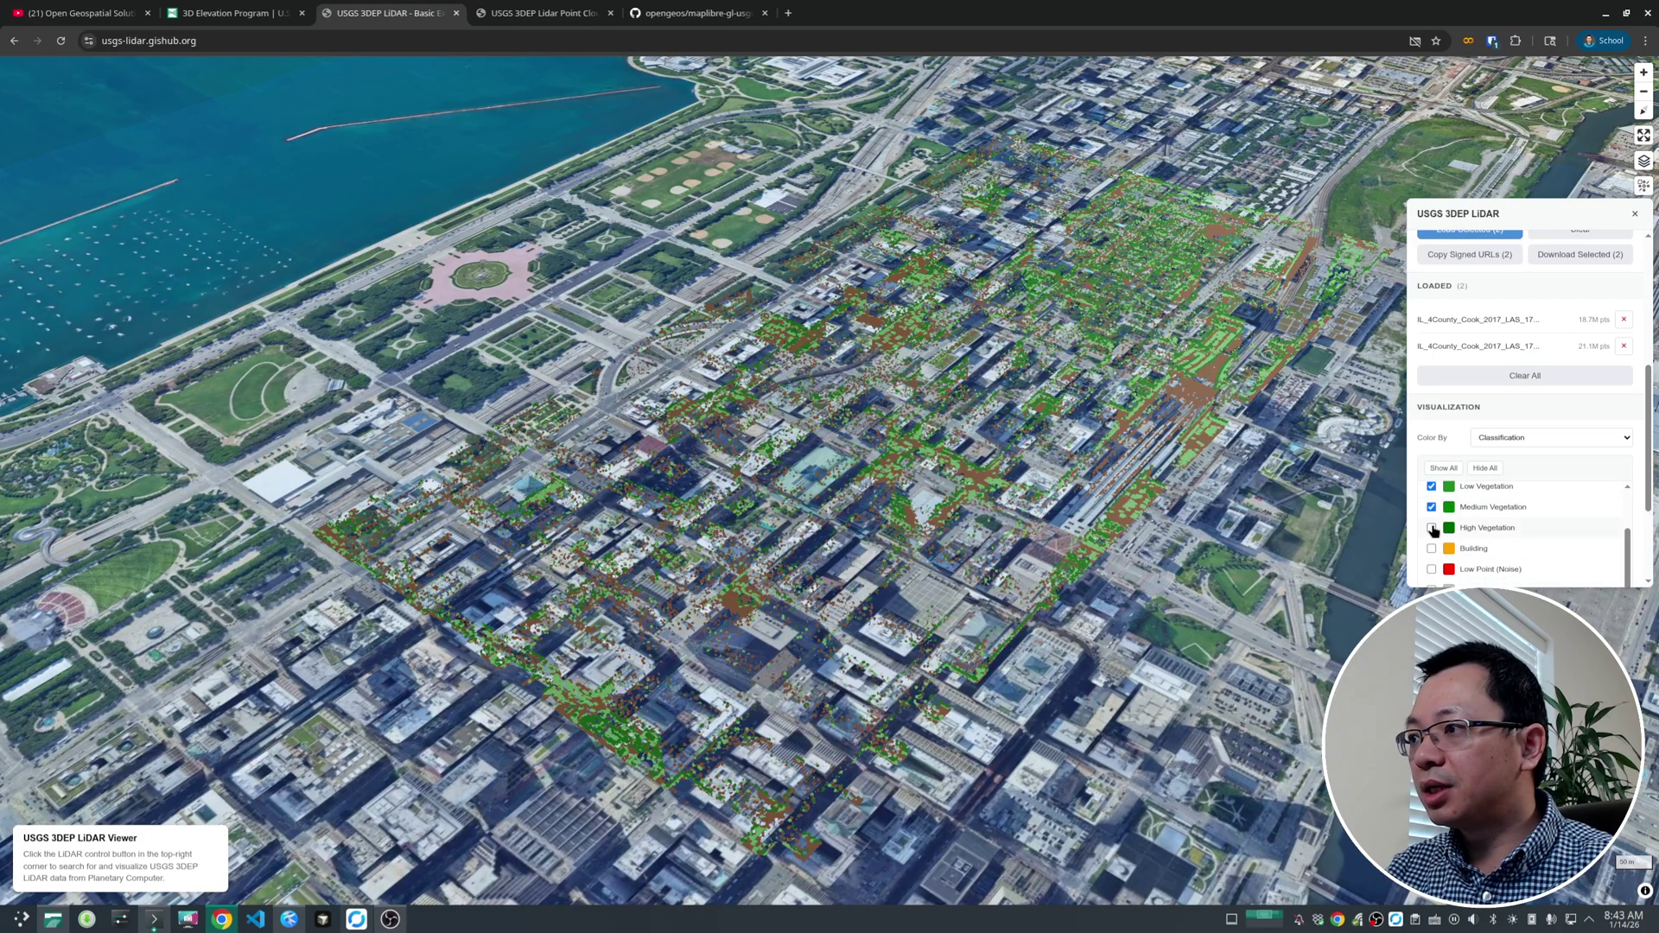
left_click(1431, 528)
scroll(759, 551, "up", 5)
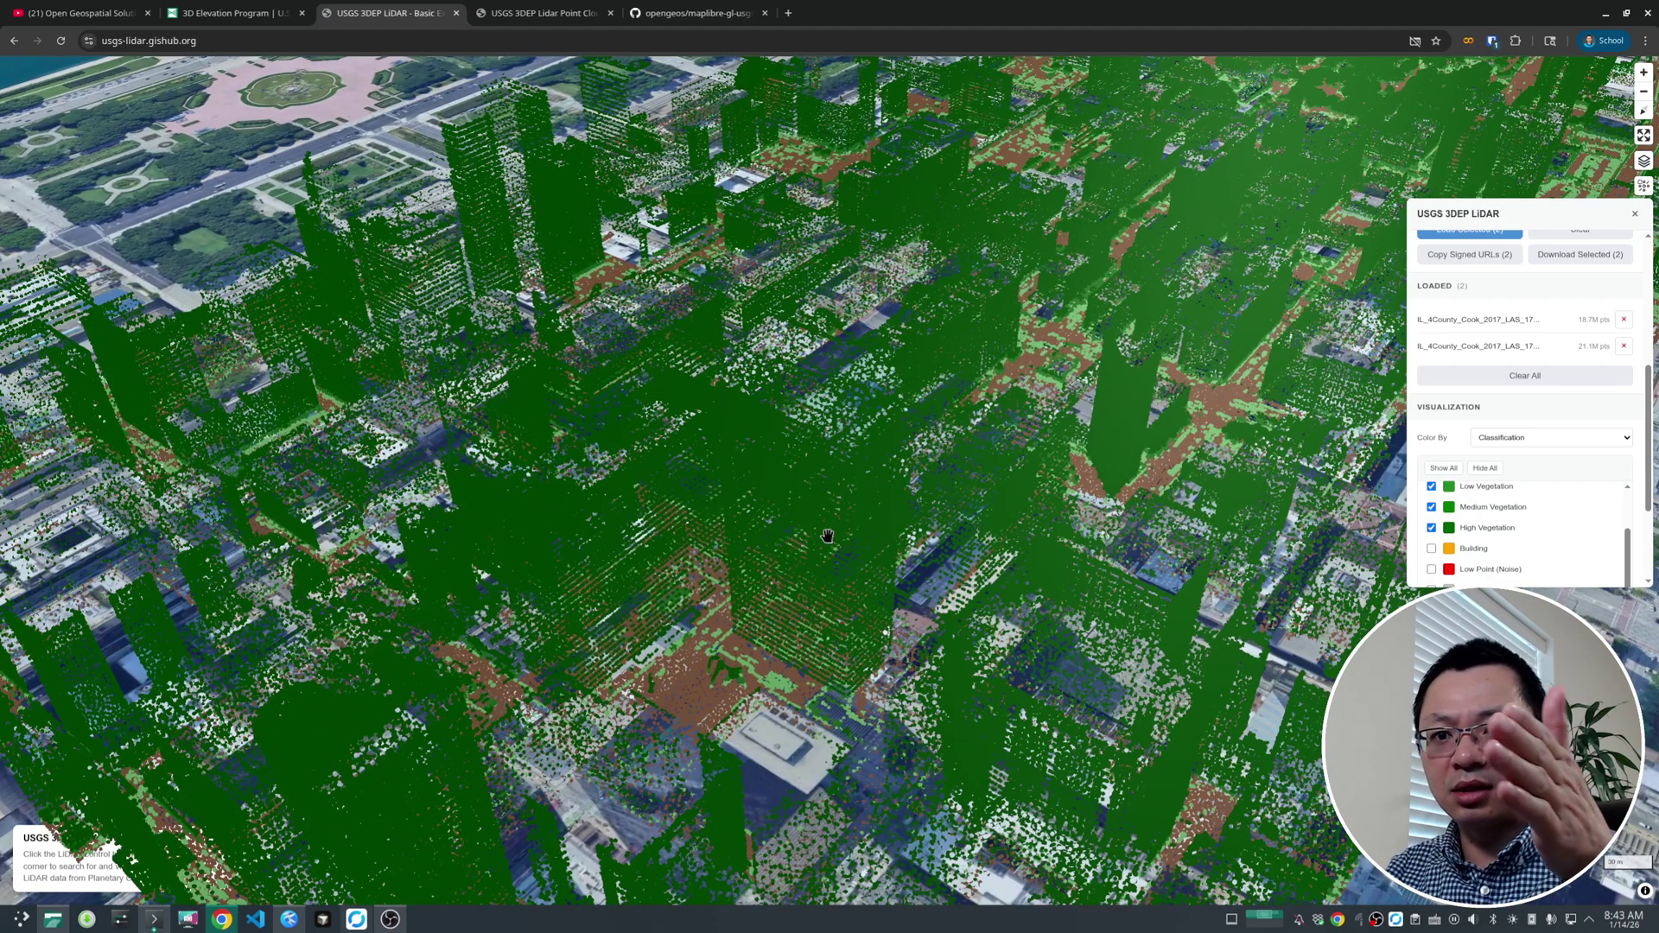
scroll(827, 535, "down", 5)
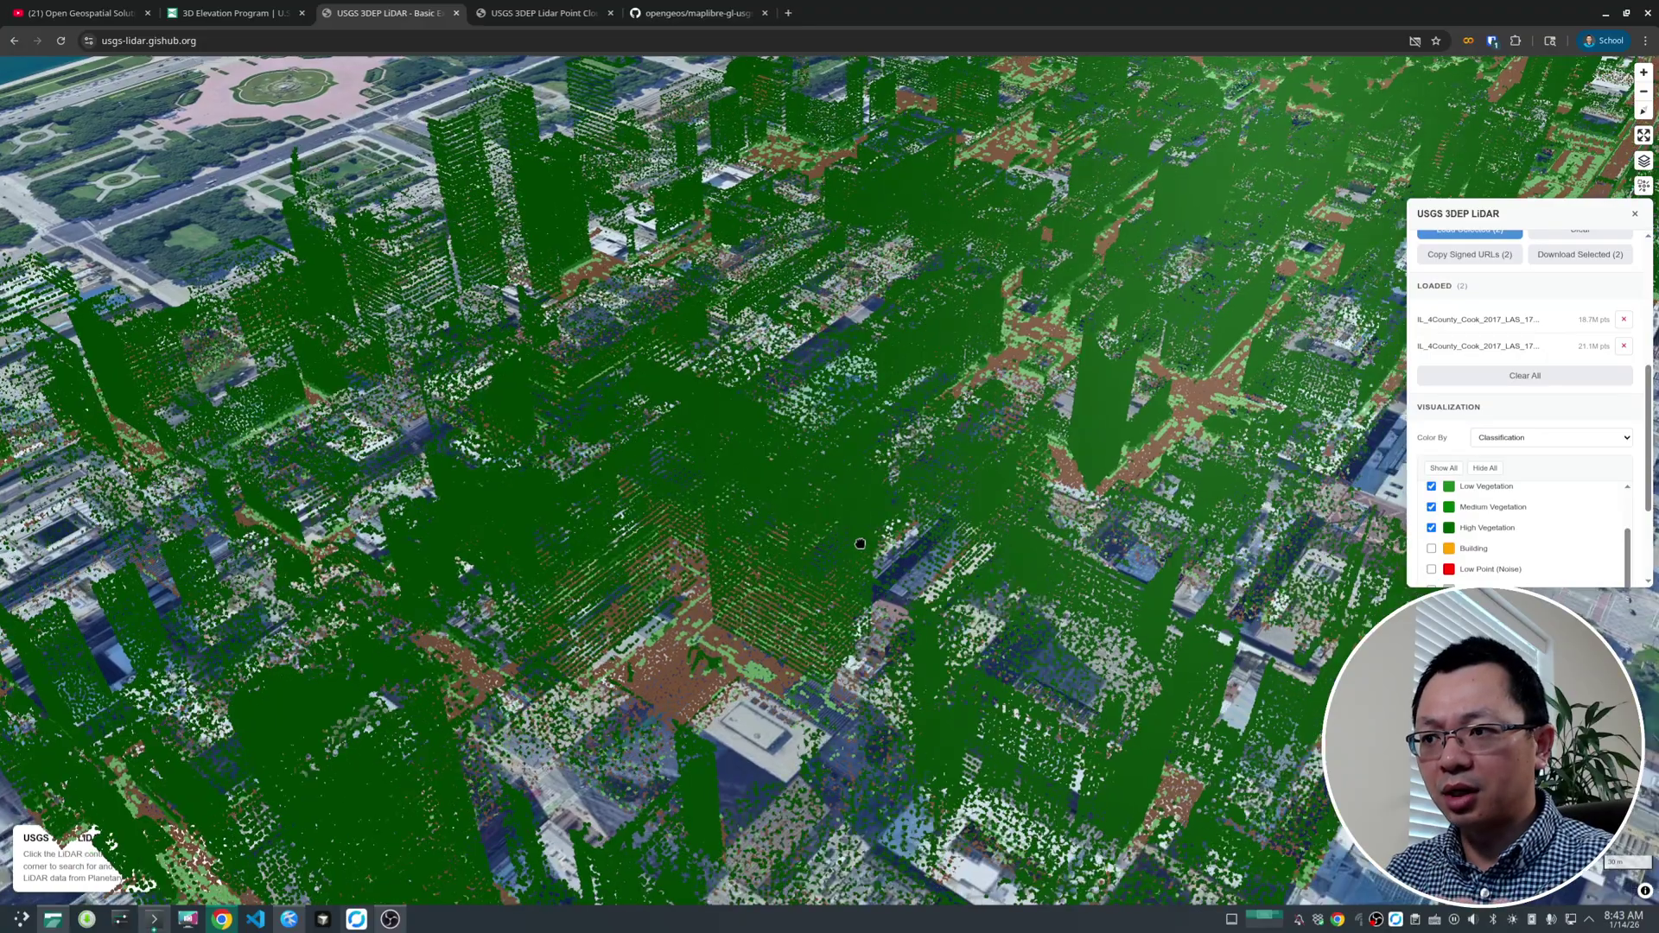
scroll(929, 634, "up", 3)
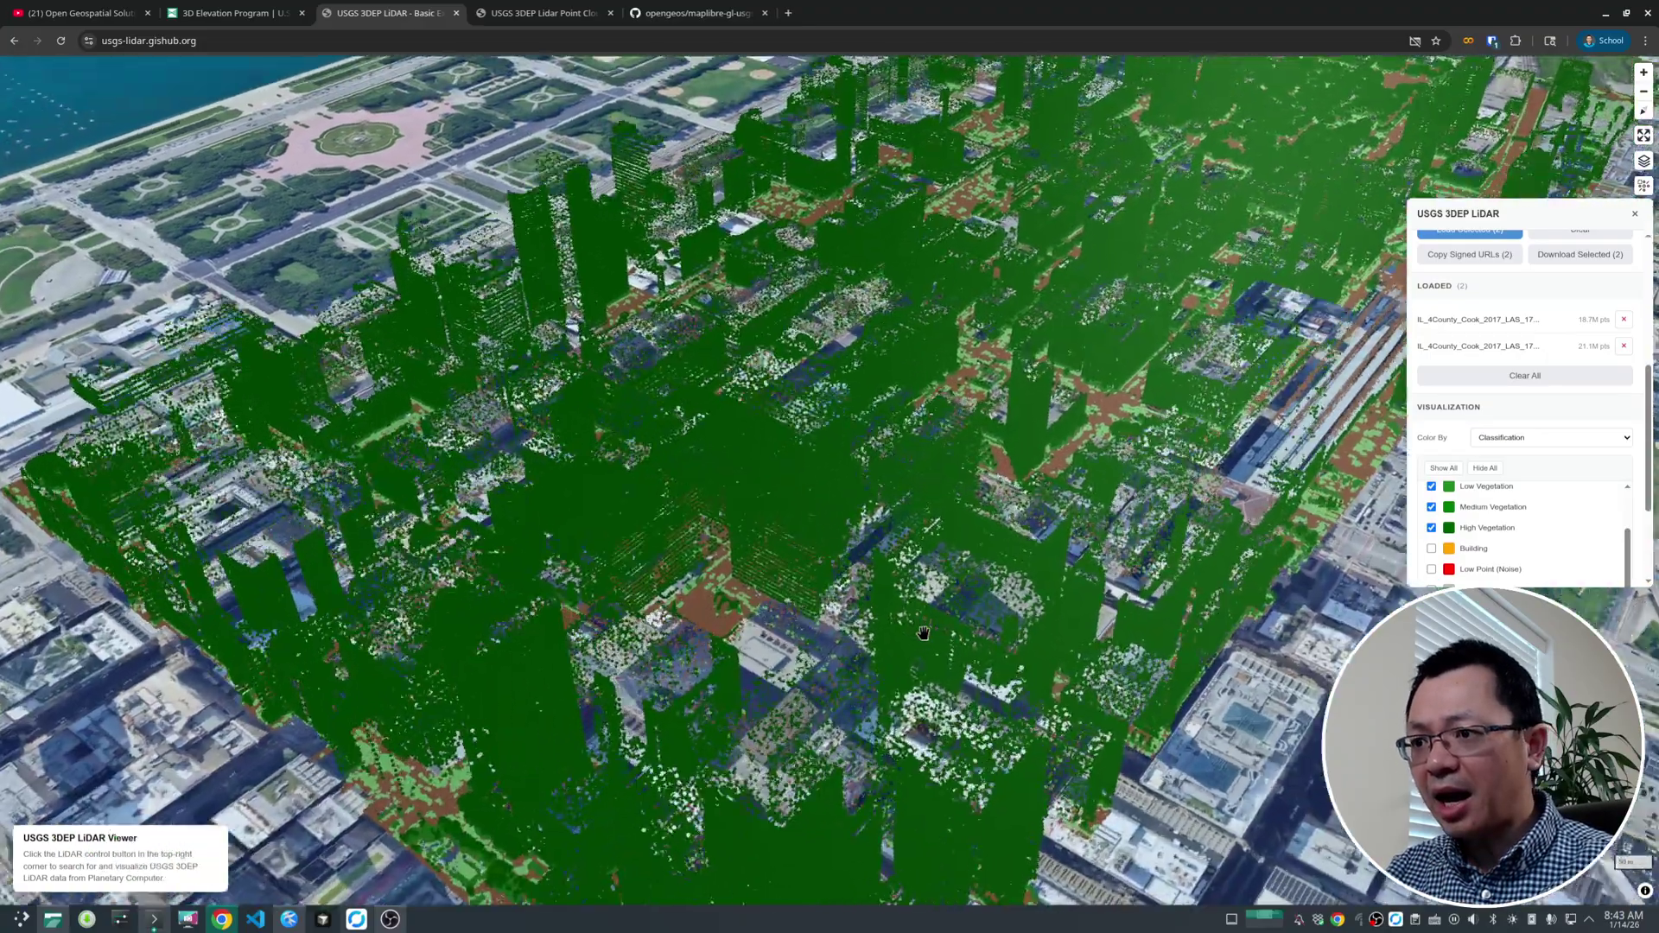
scroll(756, 494, "up", 2)
scroll(755, 494, "down", 4)
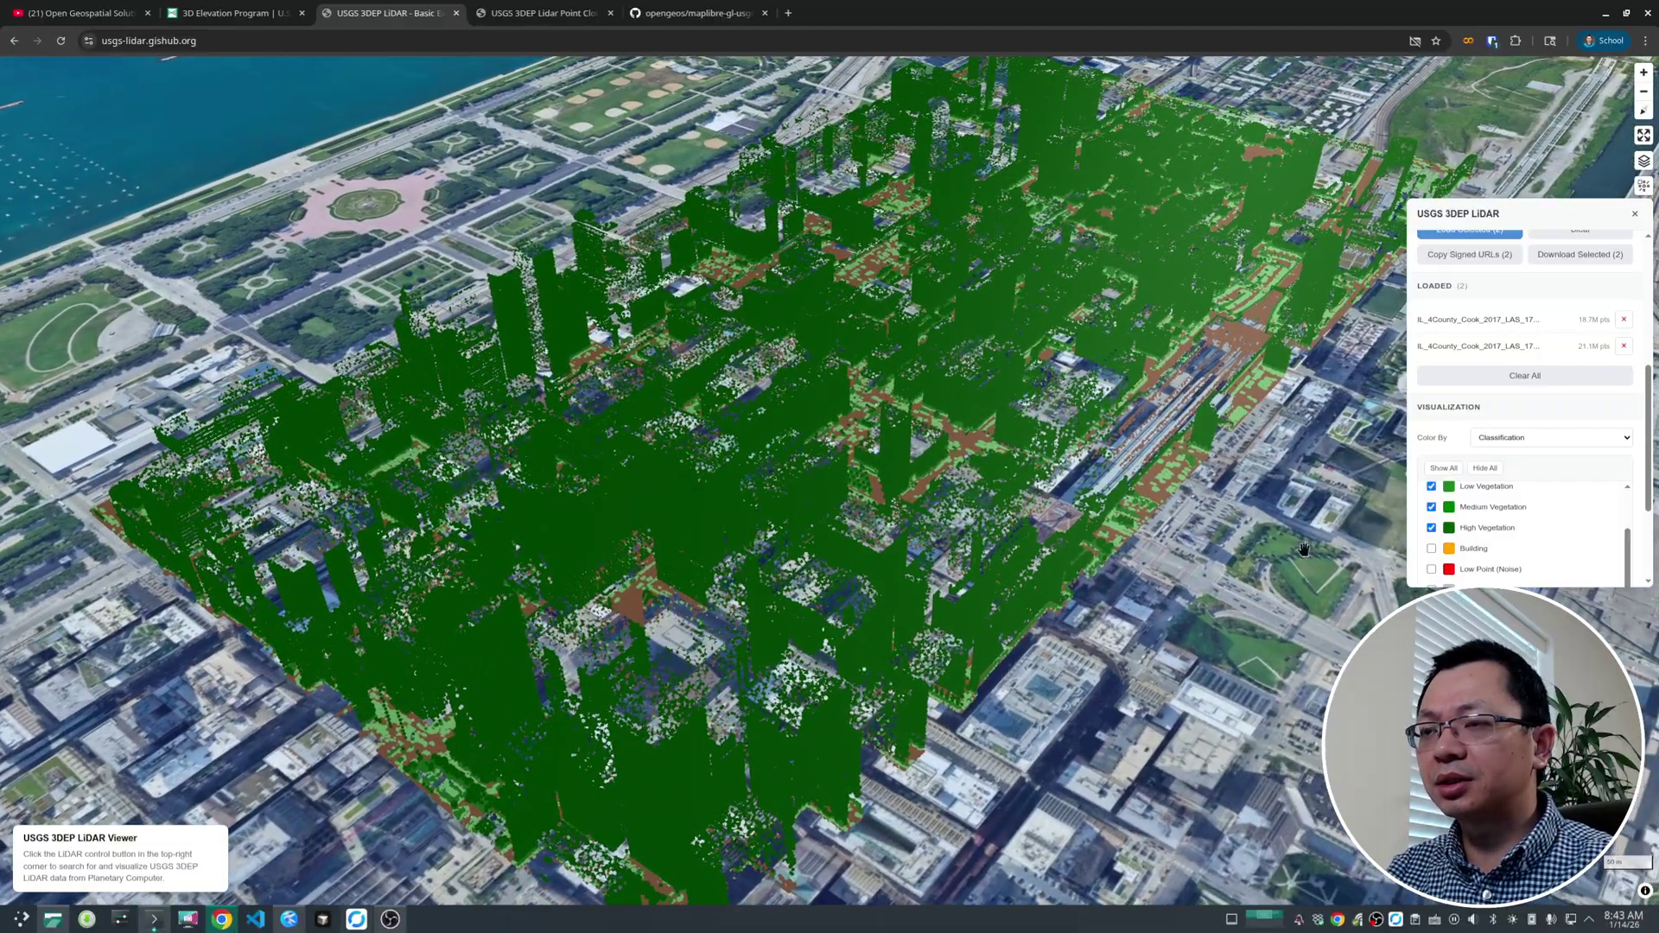
Turn on every classification class with Show All and check picked points' classes.
left_click(1443, 469)
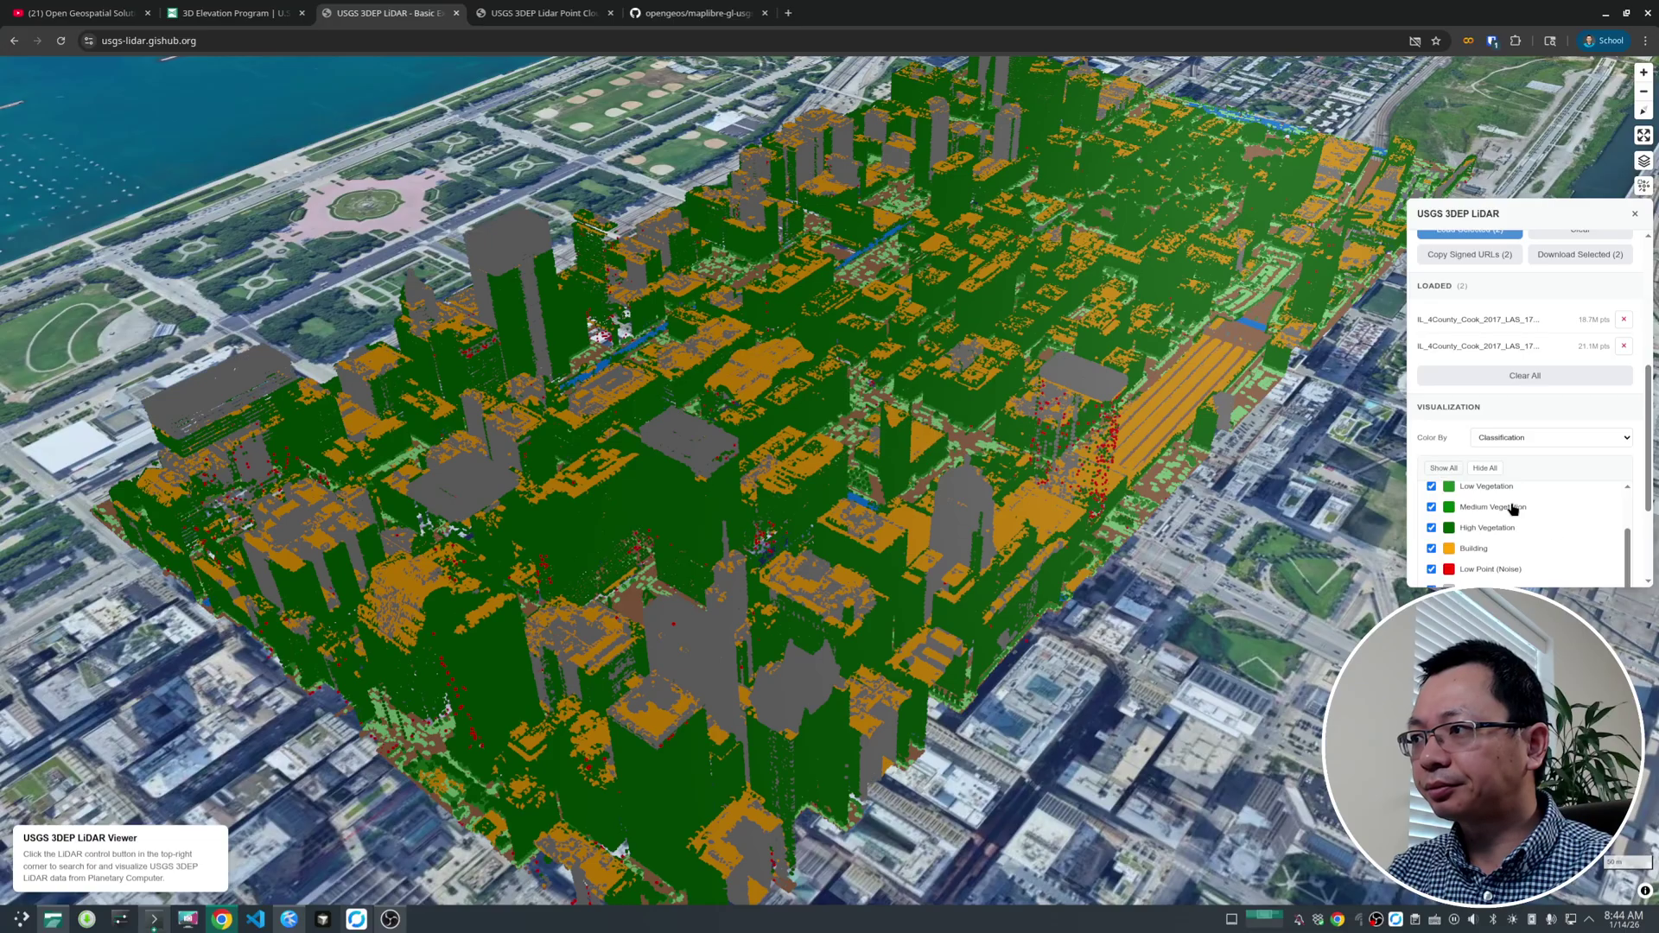
scroll(1152, 524, "up", 5)
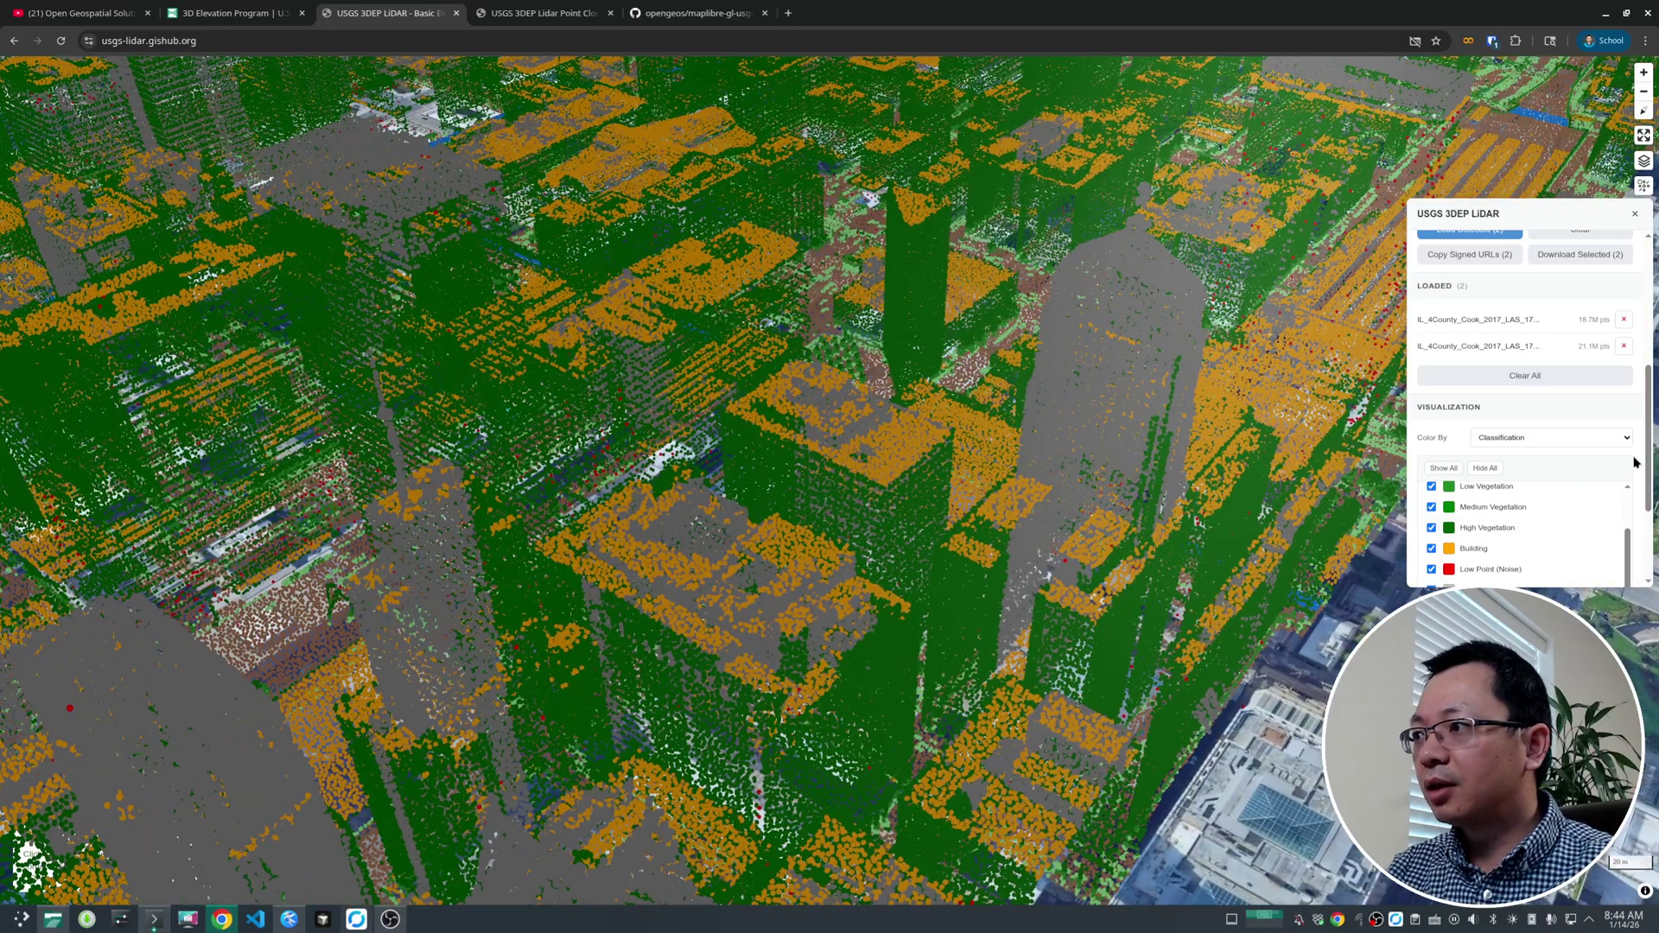
scroll(1527, 555, "down", 3)
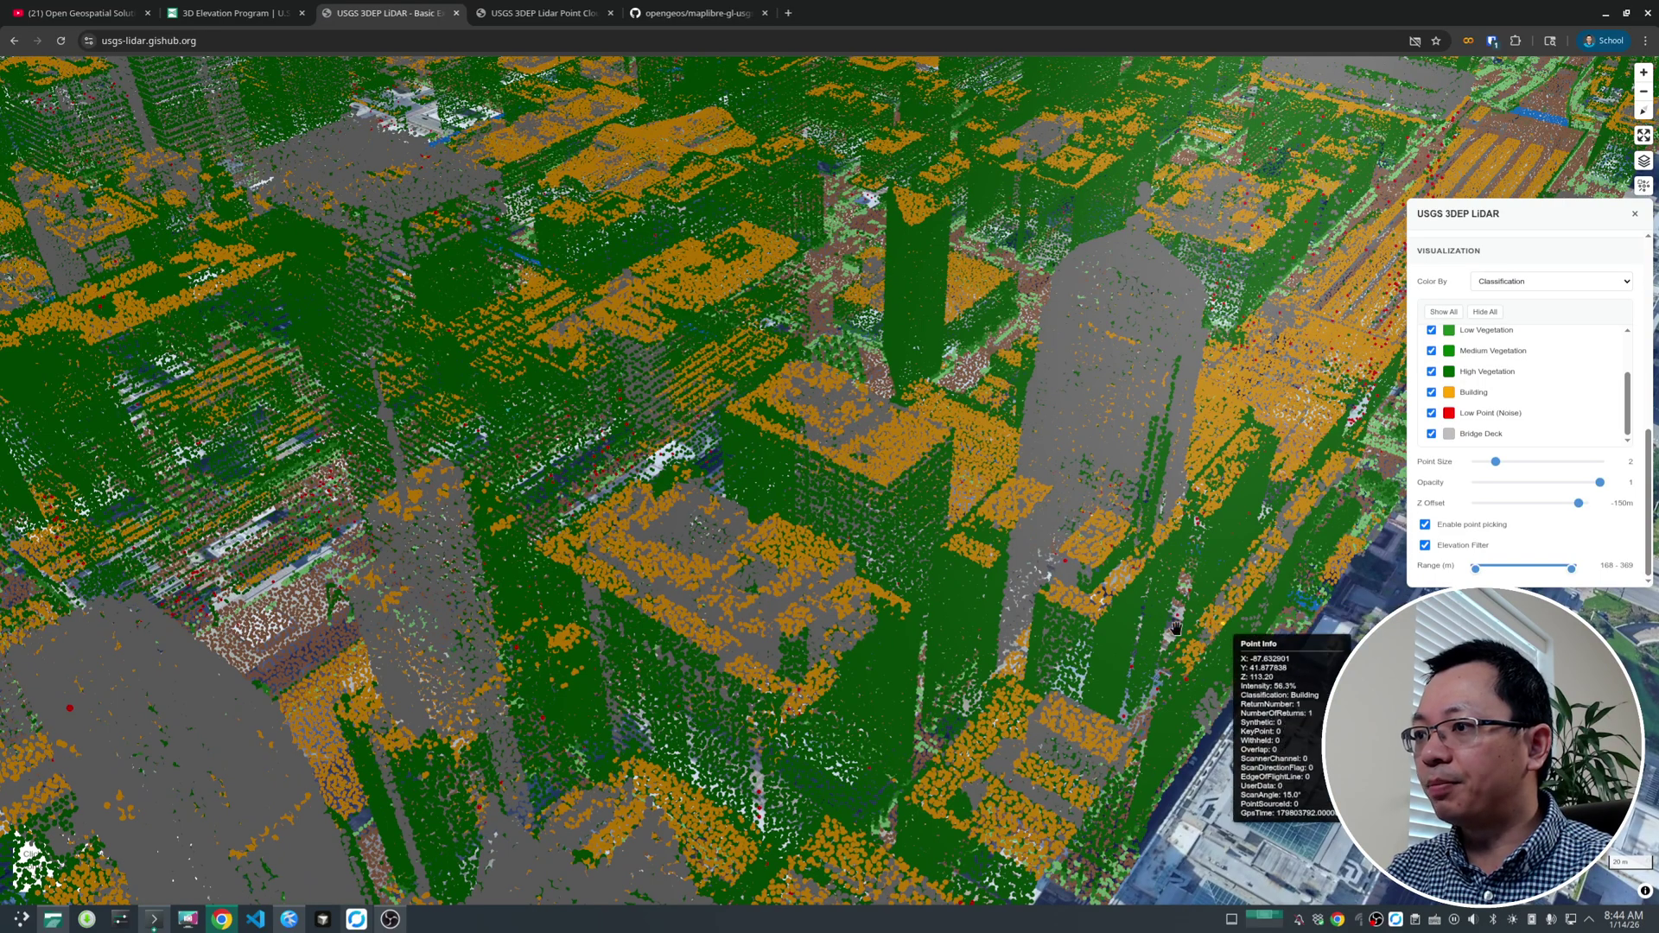
mouse_move(1112, 635)
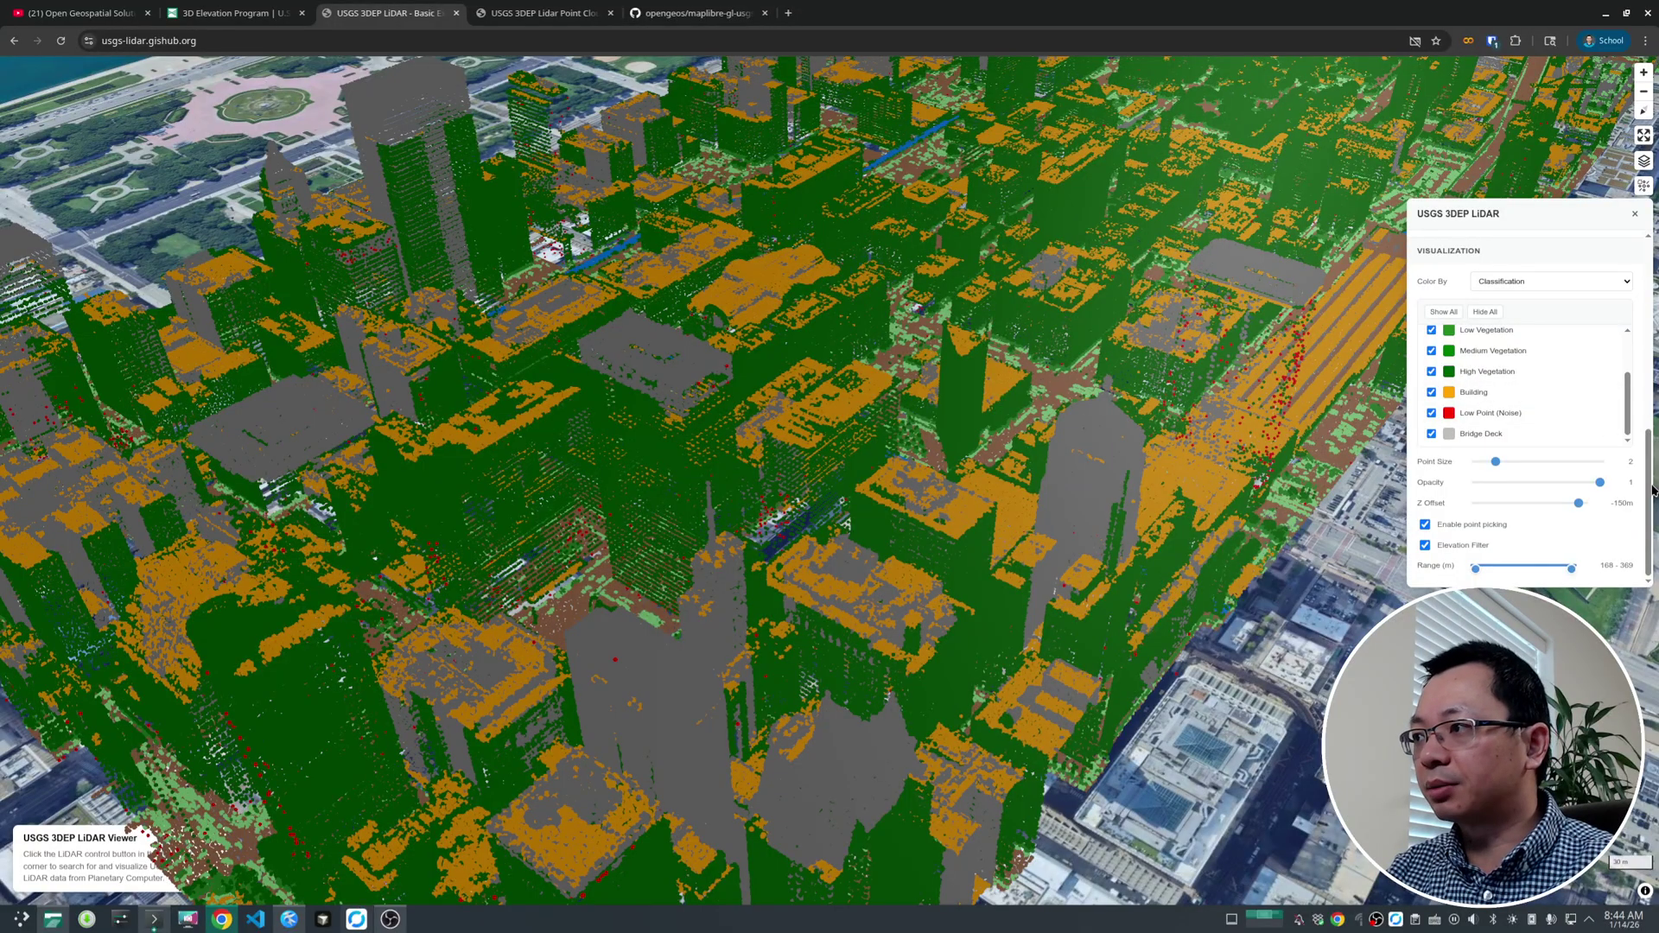
mouse_move(1652, 491)
left_mouse_down()
mouse_move(1642, 398)
mouse_move(1639, 494)
mouse_move(1644, 465)
left_mouse_up()
Switch the Chicago point clouds' Color By mode from classification to RGB.
left_click(1547, 388)
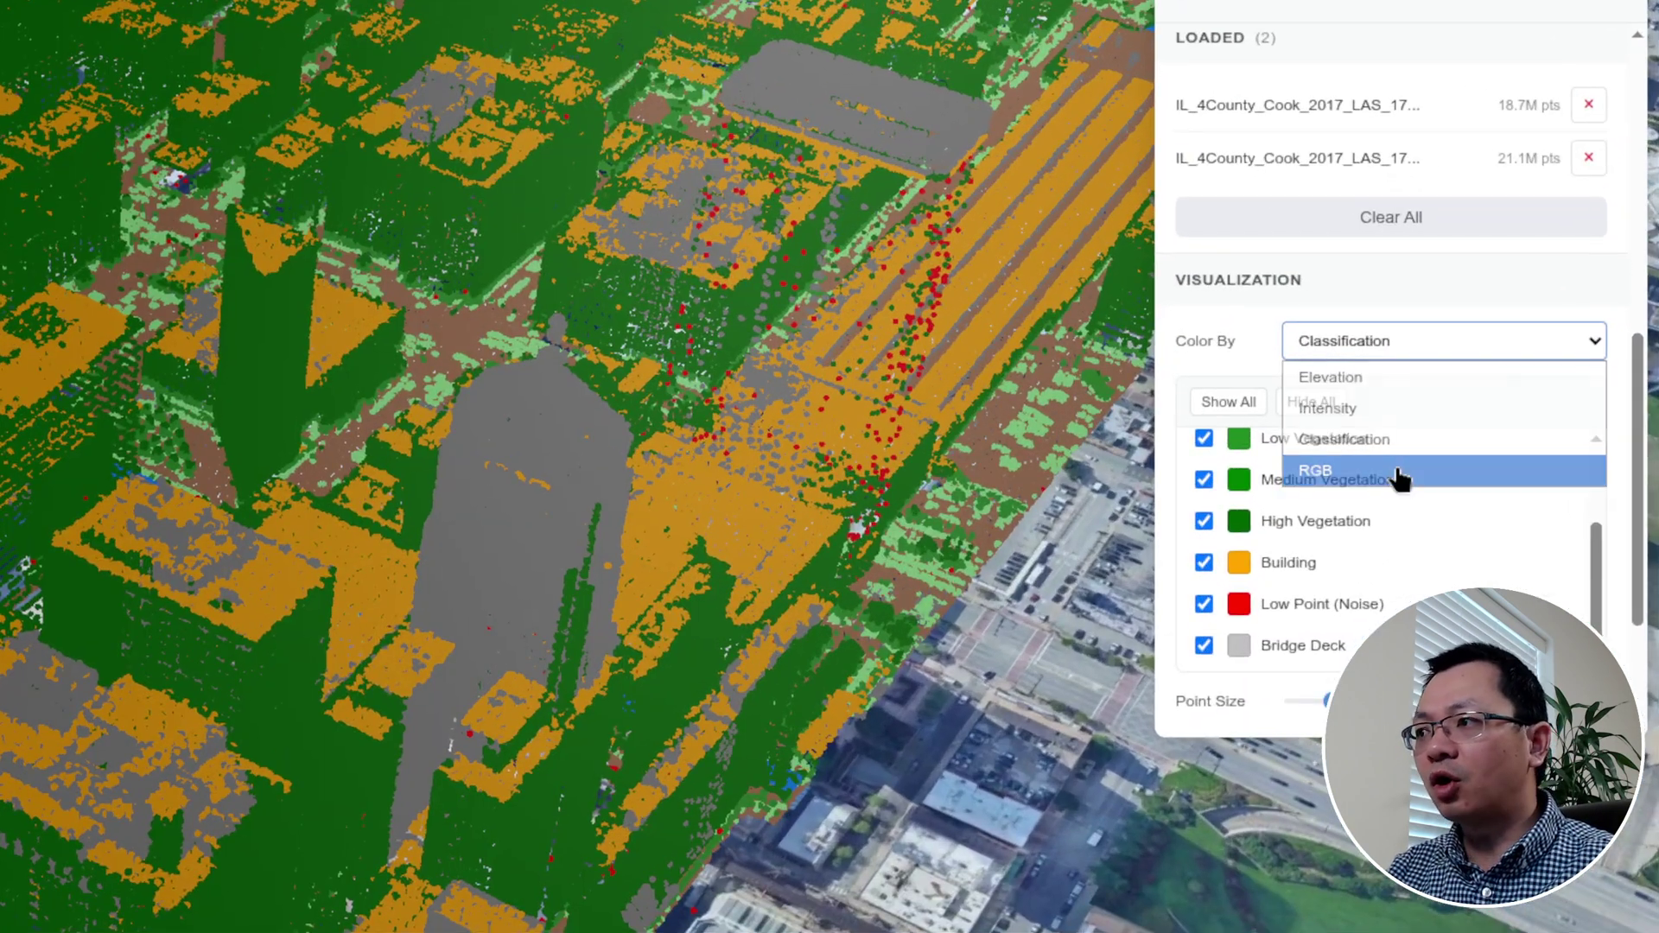
left_click(1528, 453)
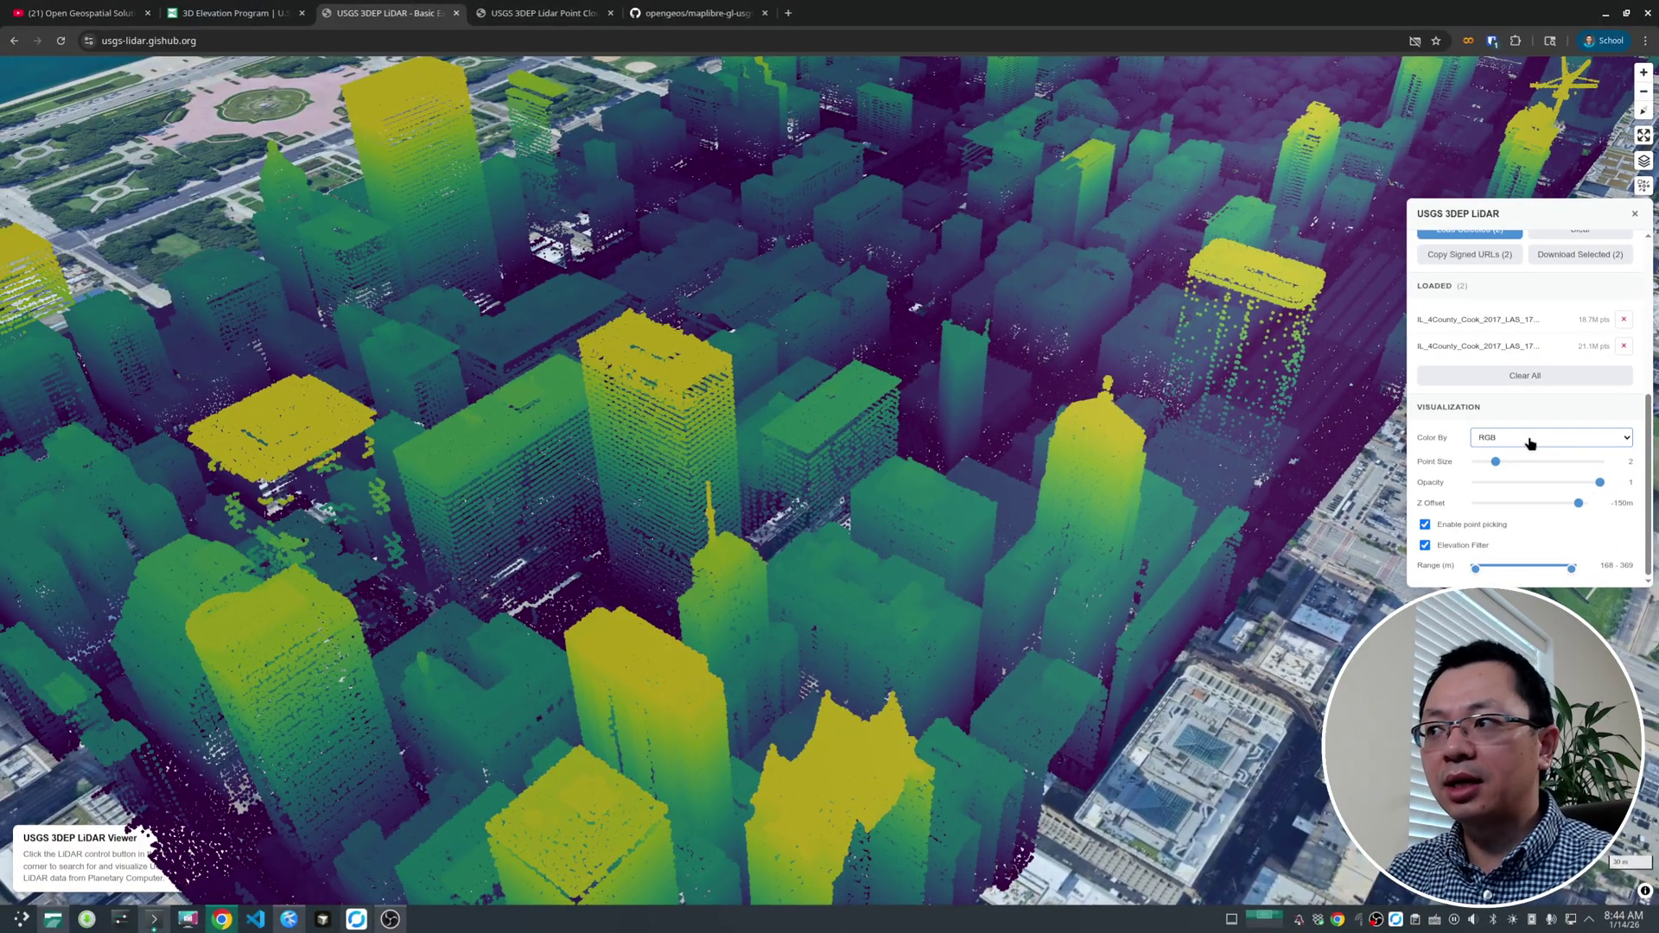
left_click(1529, 438)
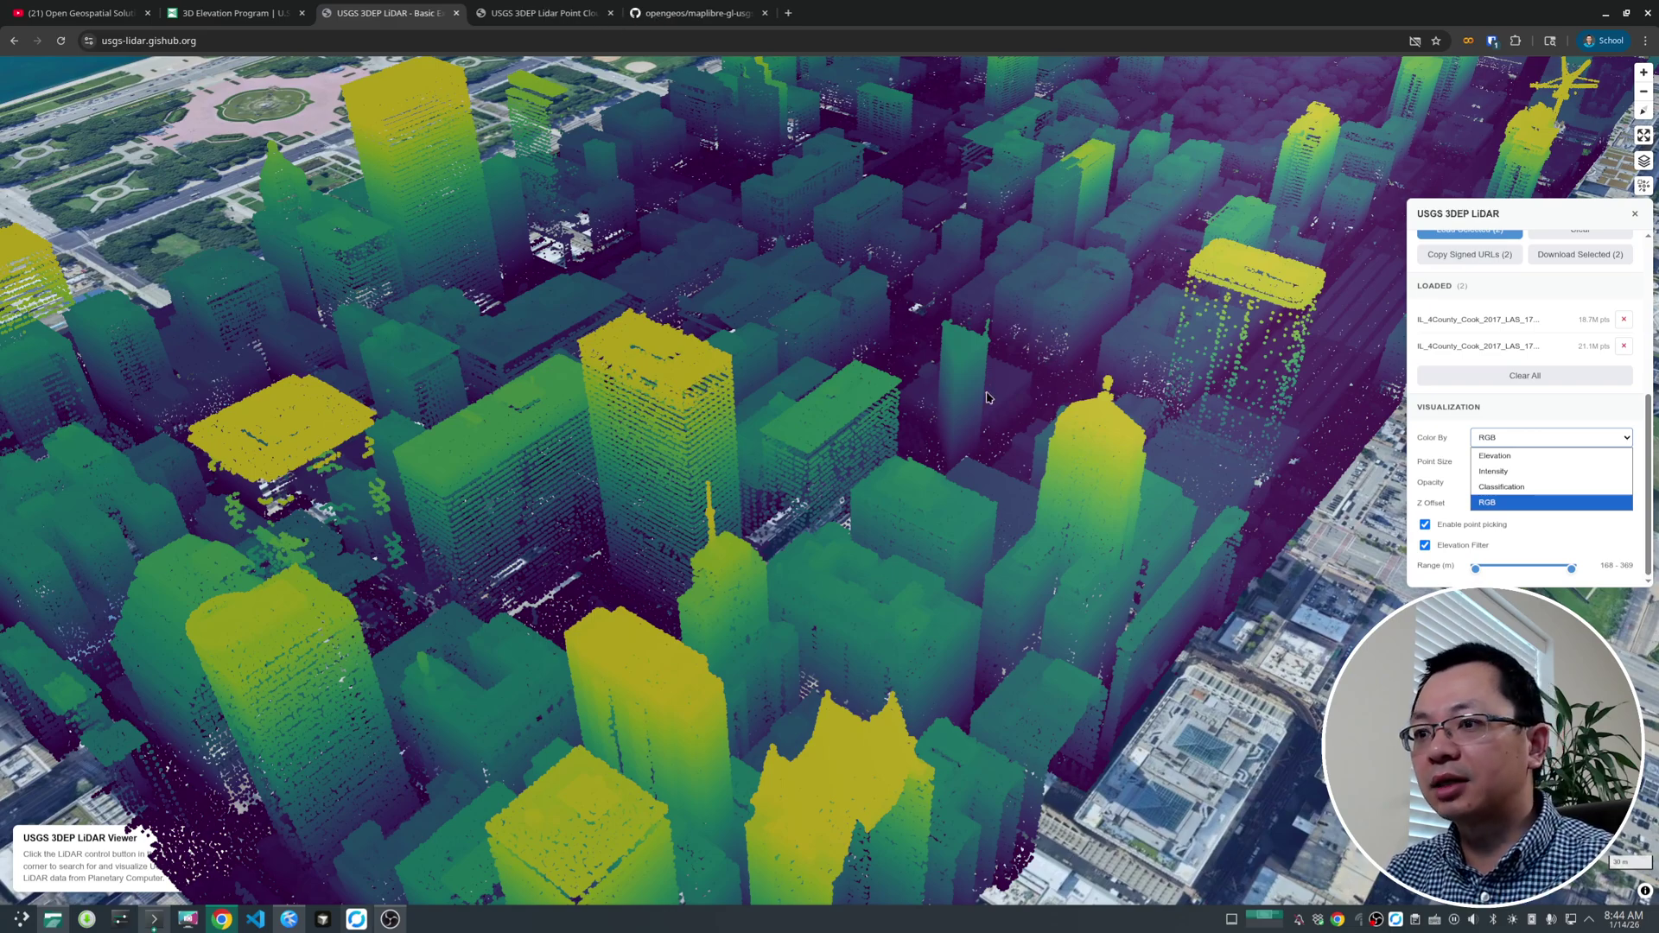
Keep RGB, then load the Autzen Stadium sample from lidar-viewer.gishub.org in a new tab.
key("Escape")
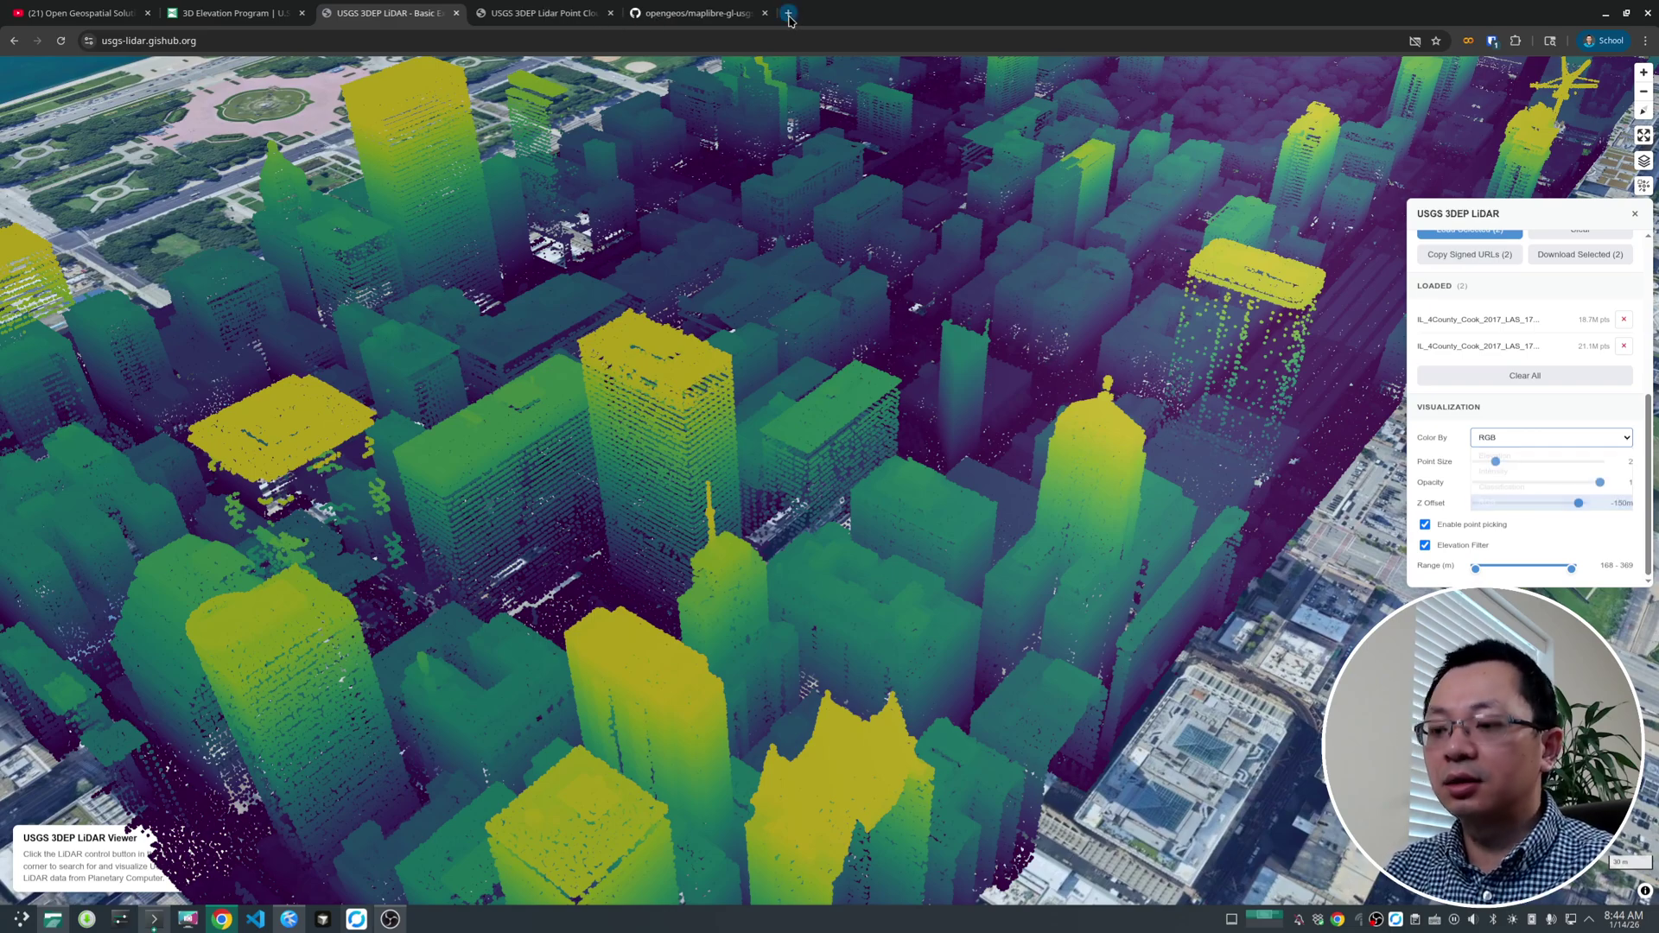
left_click(788, 15)
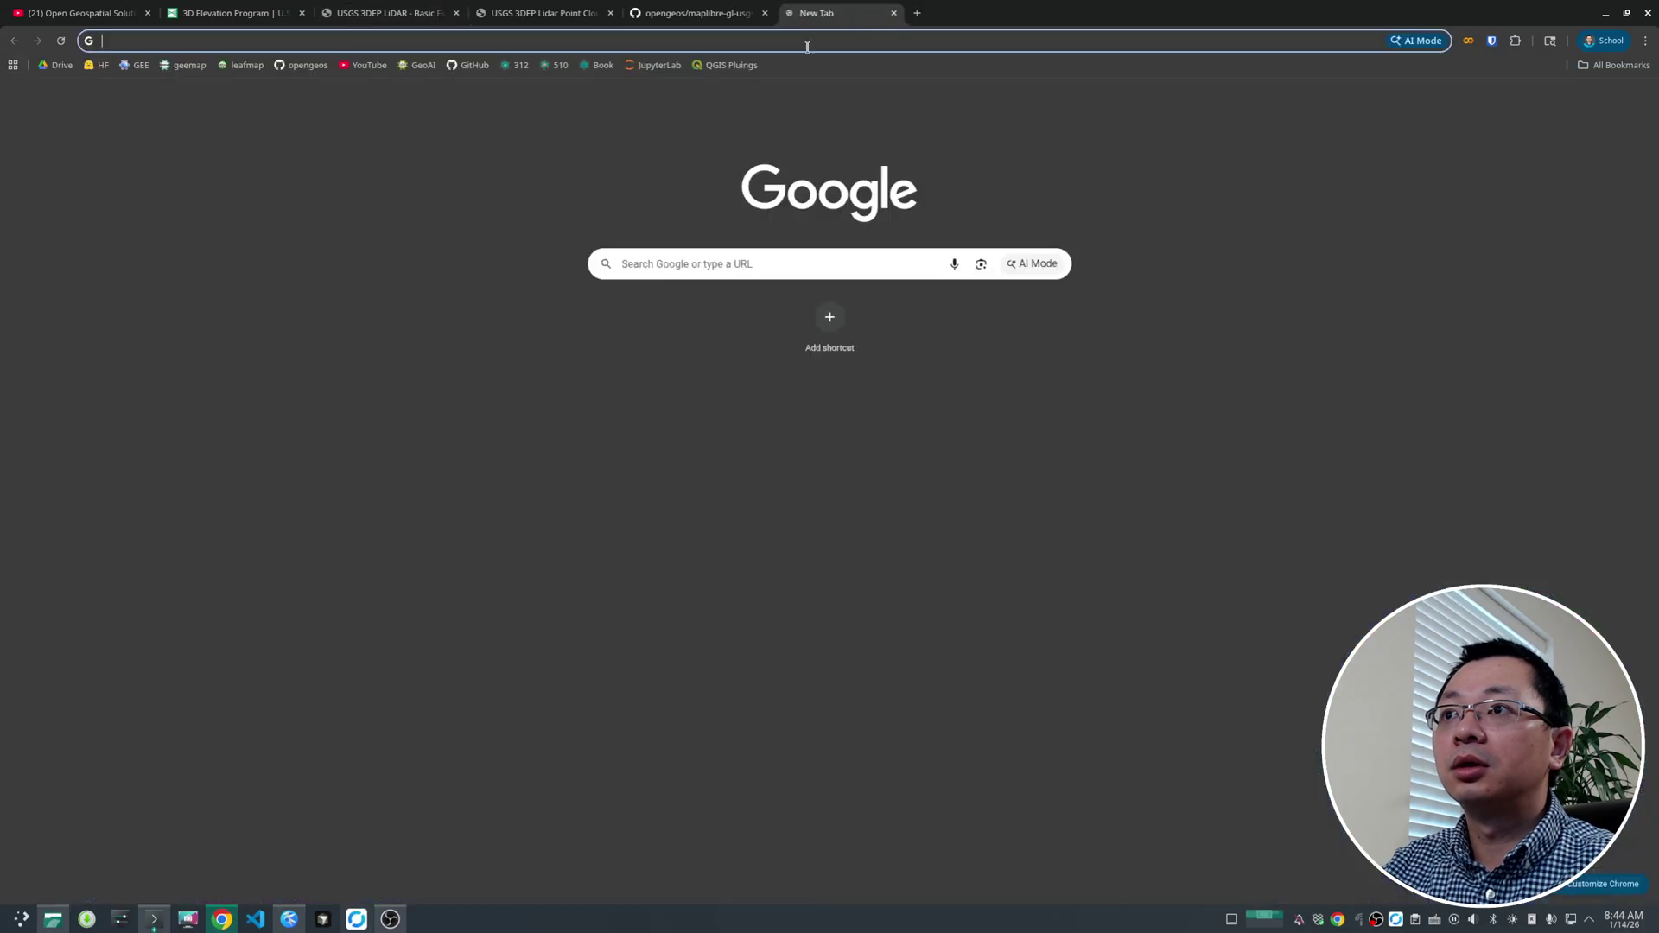
type("lidar")
key("Return")
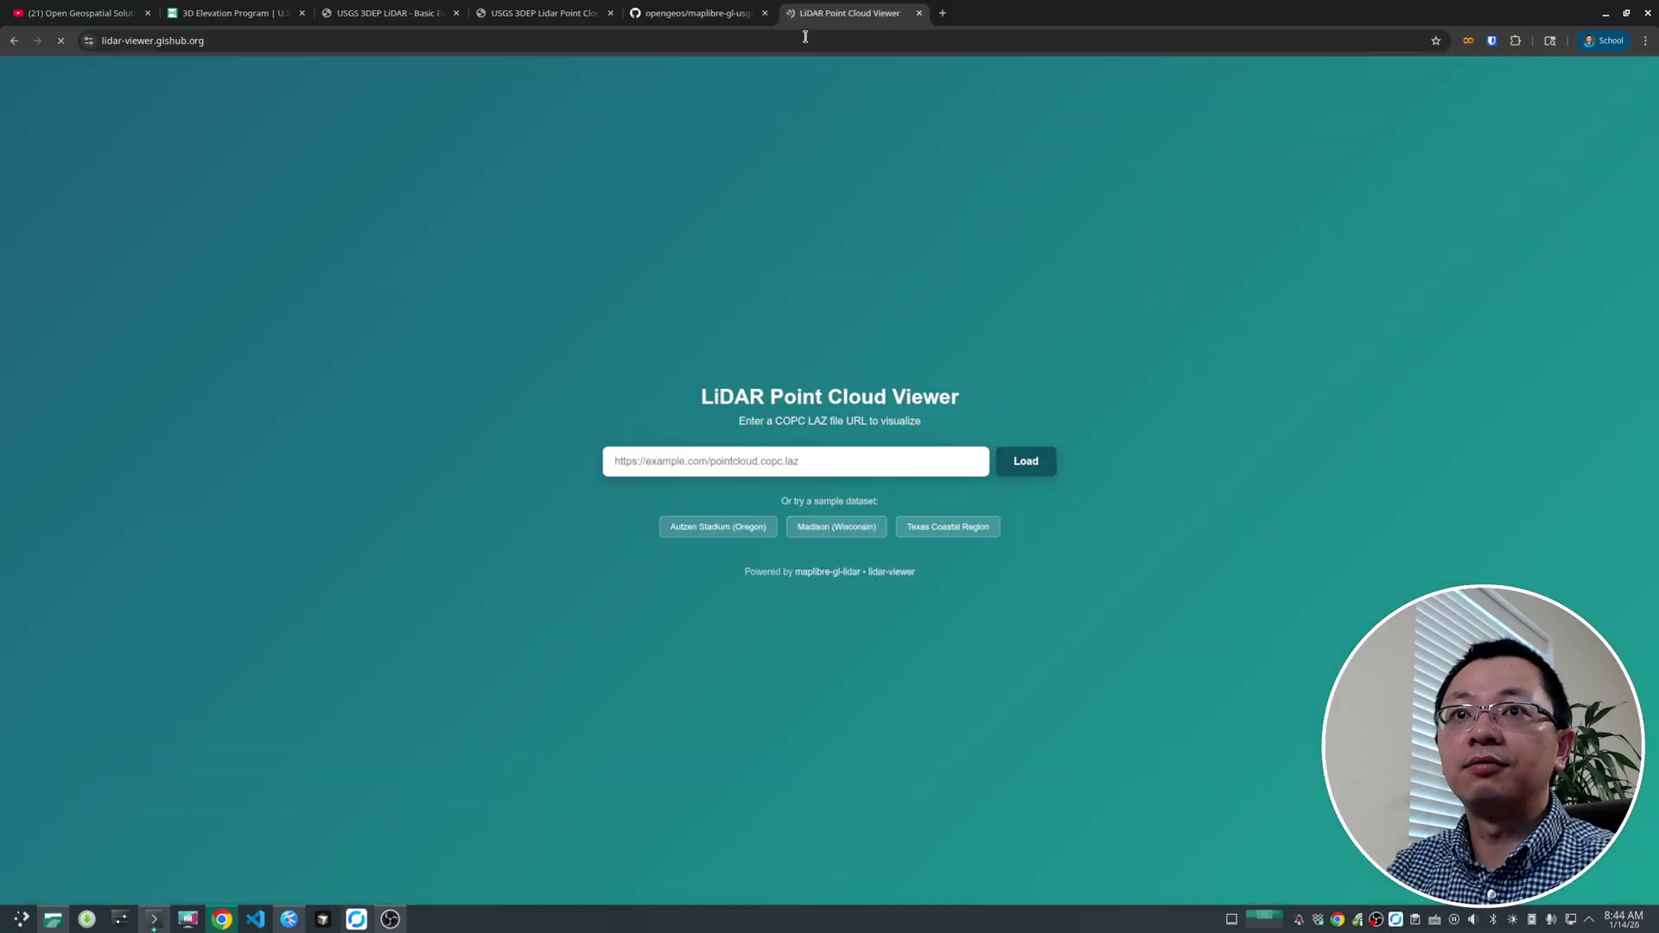
left_click(718, 533)
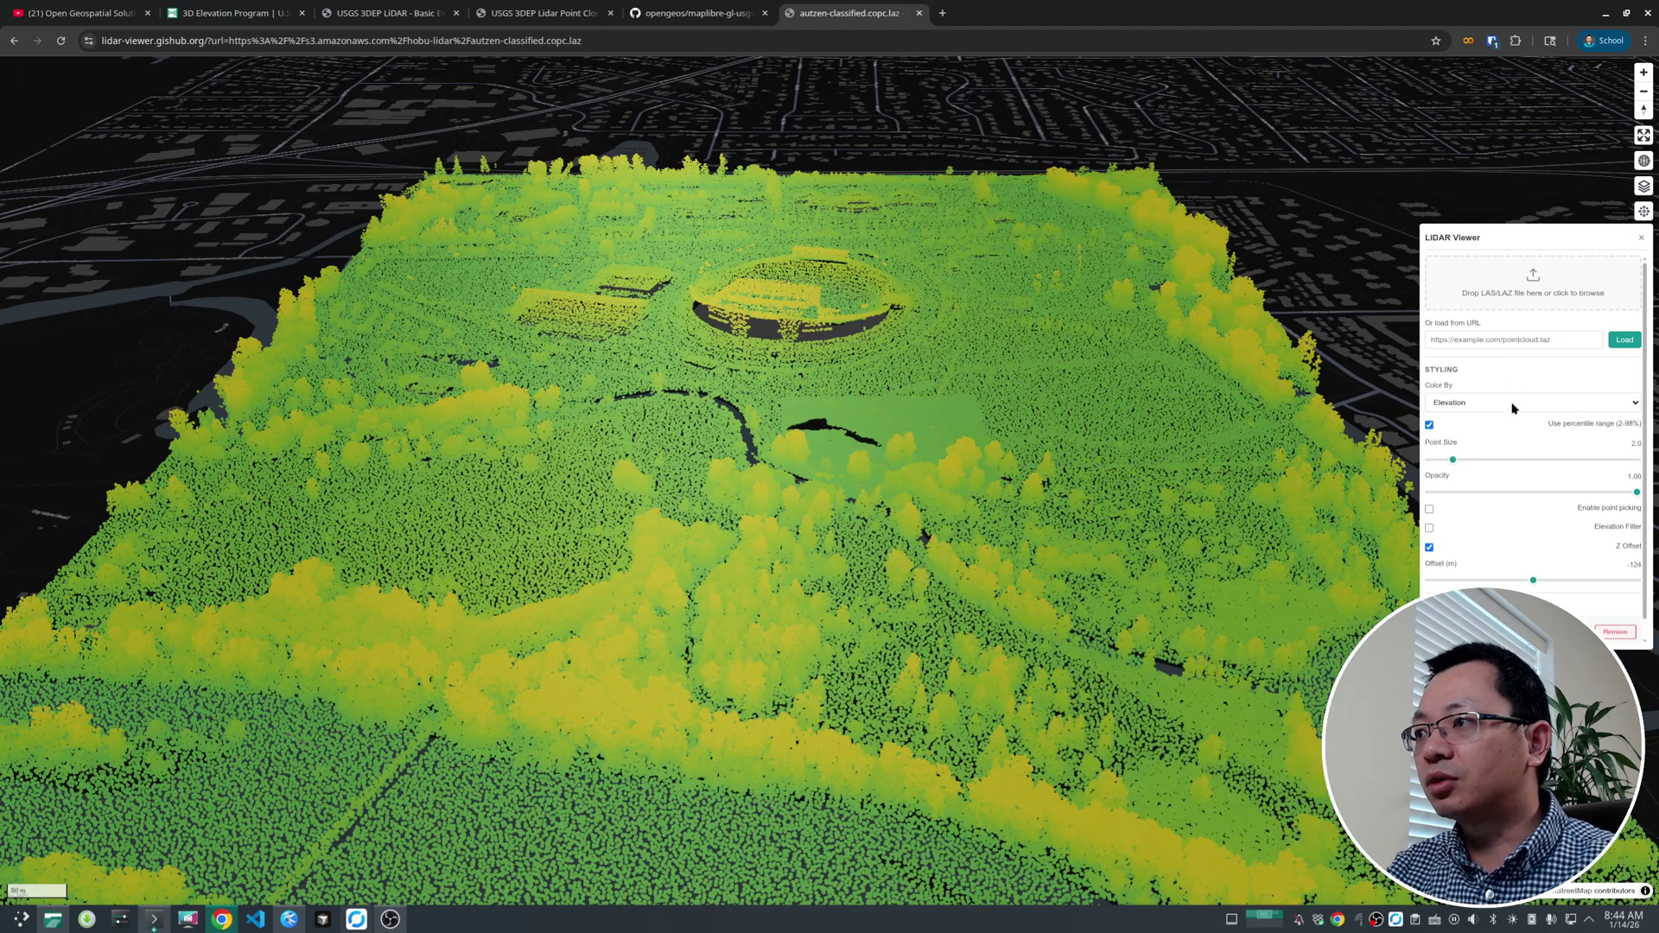
Colour the Autzen sample by RGB, orbit around the stadium, then close that tab.
left_click(1512, 404)
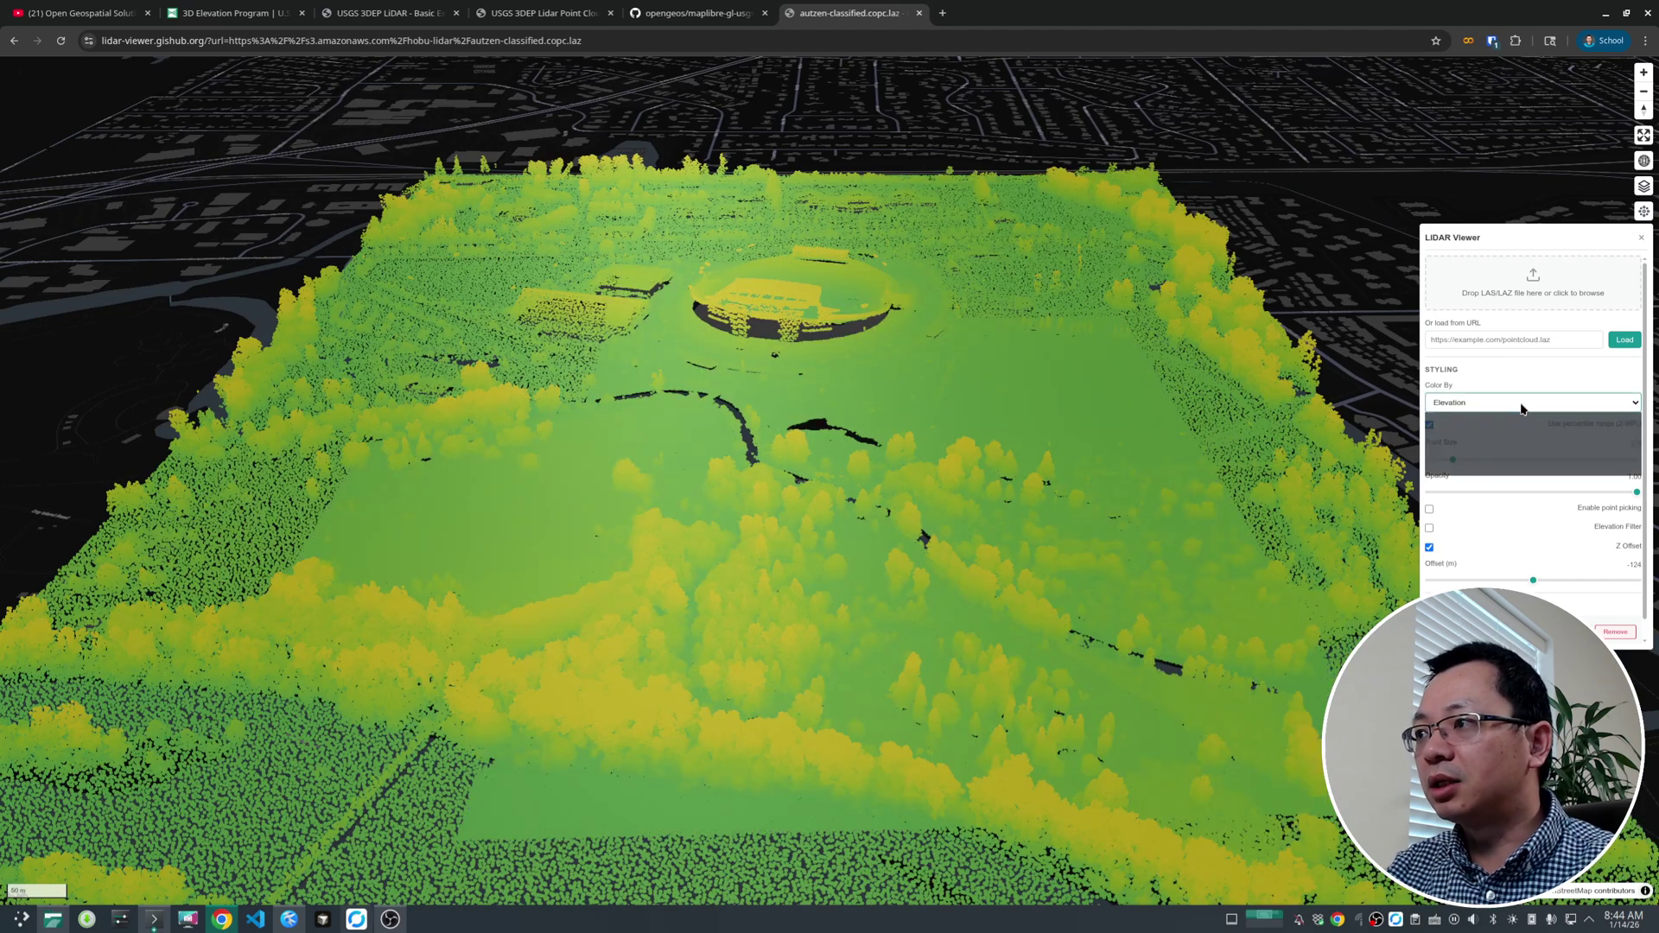
left_click(1441, 468)
right_click_drag(795, 626, 771, 590)
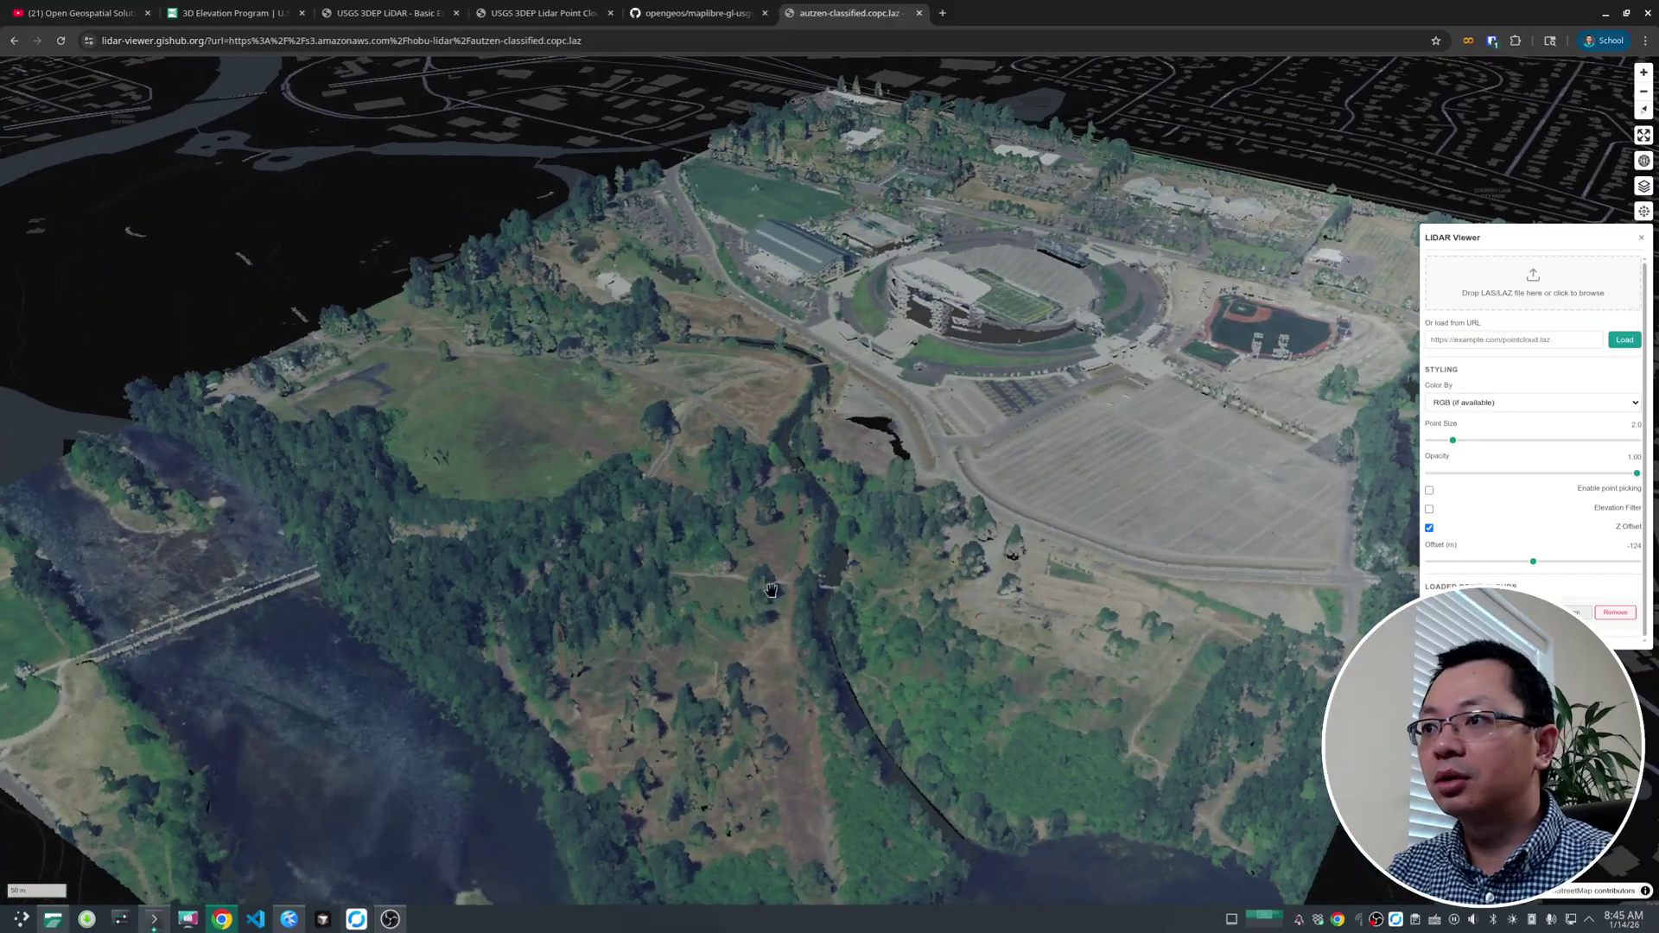
left_click(918, 13)
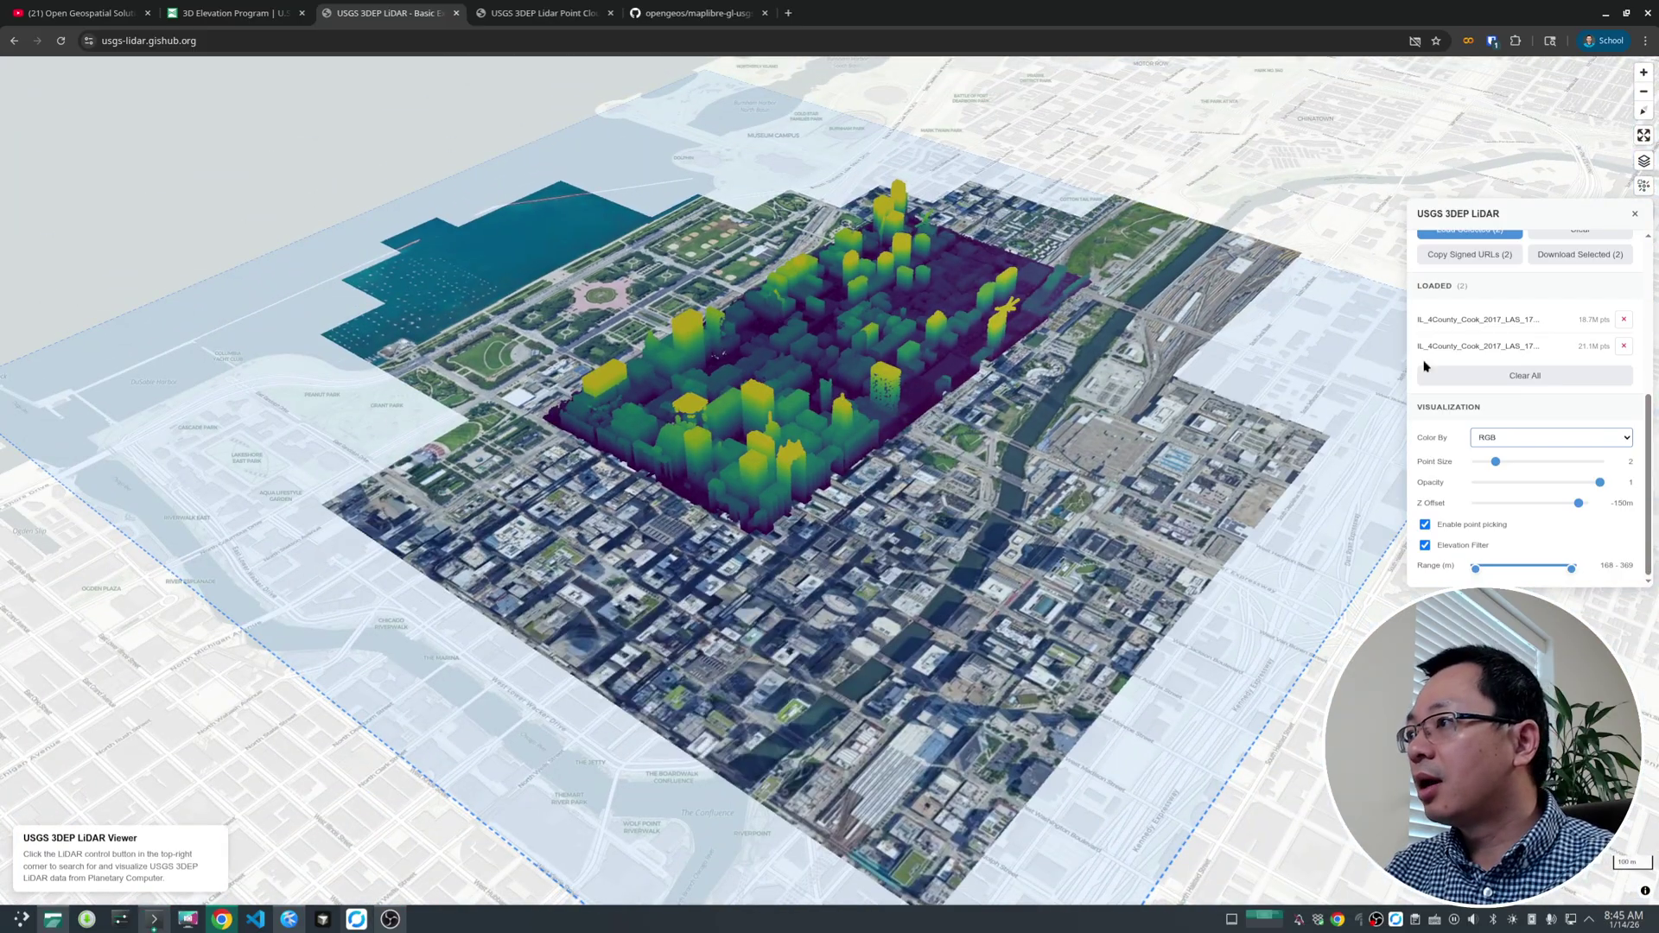
Clear the tile search results, both loaded Chicago point clouds, and the drawn search rectangle.
left_click_drag(1646, 462, 1642, 361)
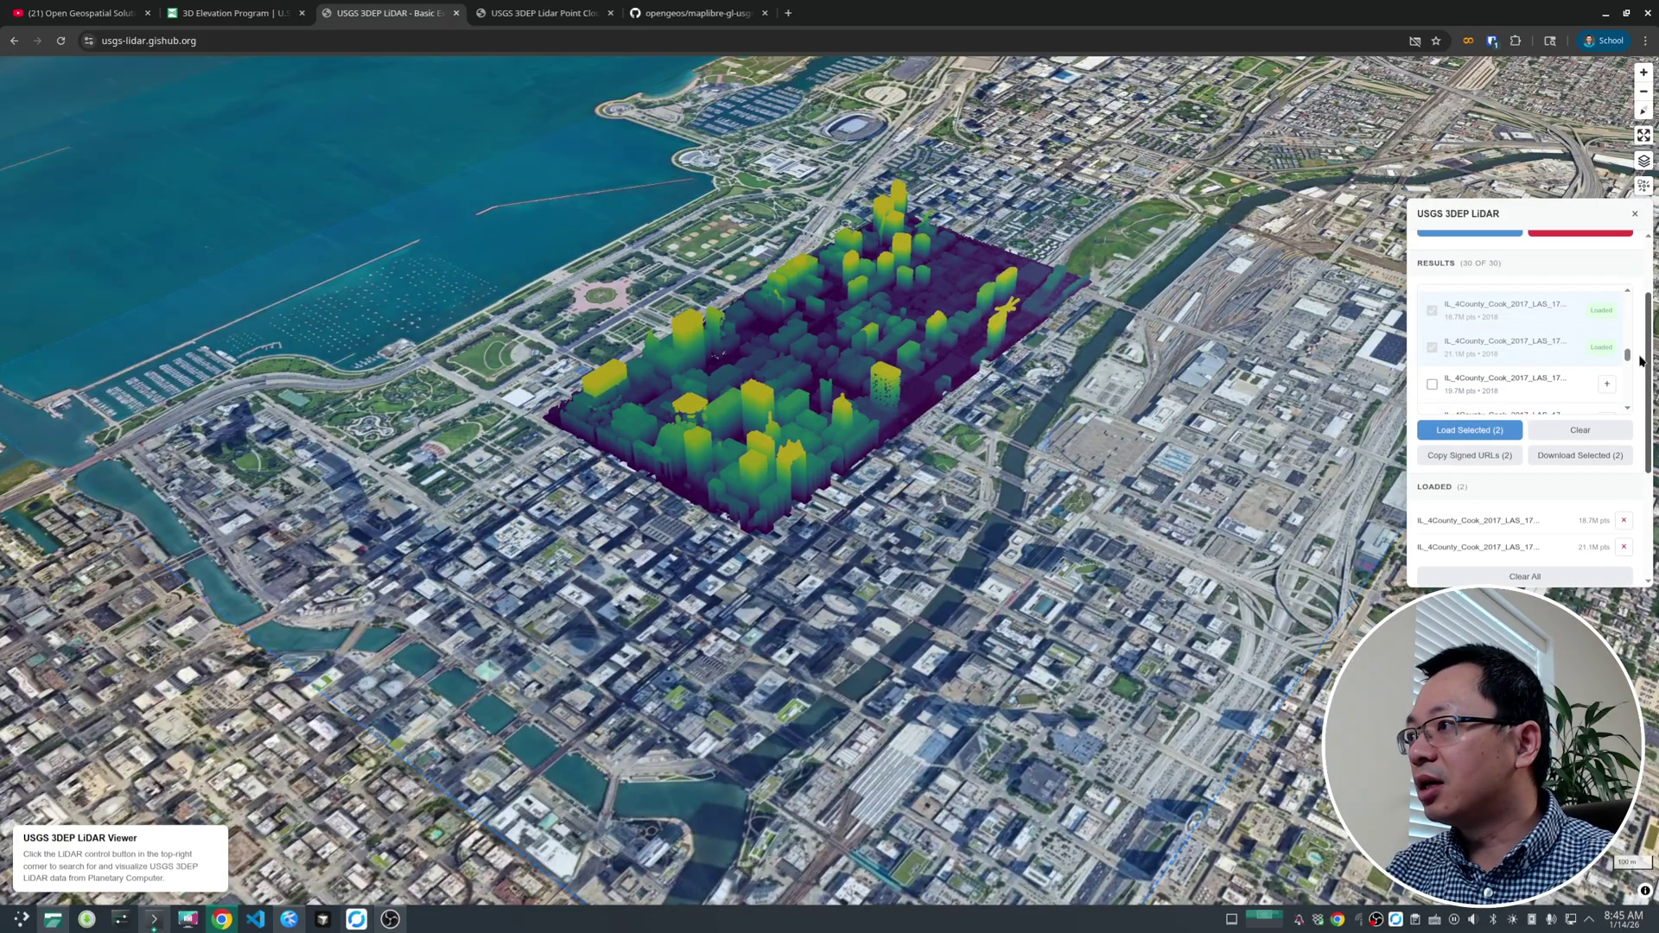
left_click(1581, 430)
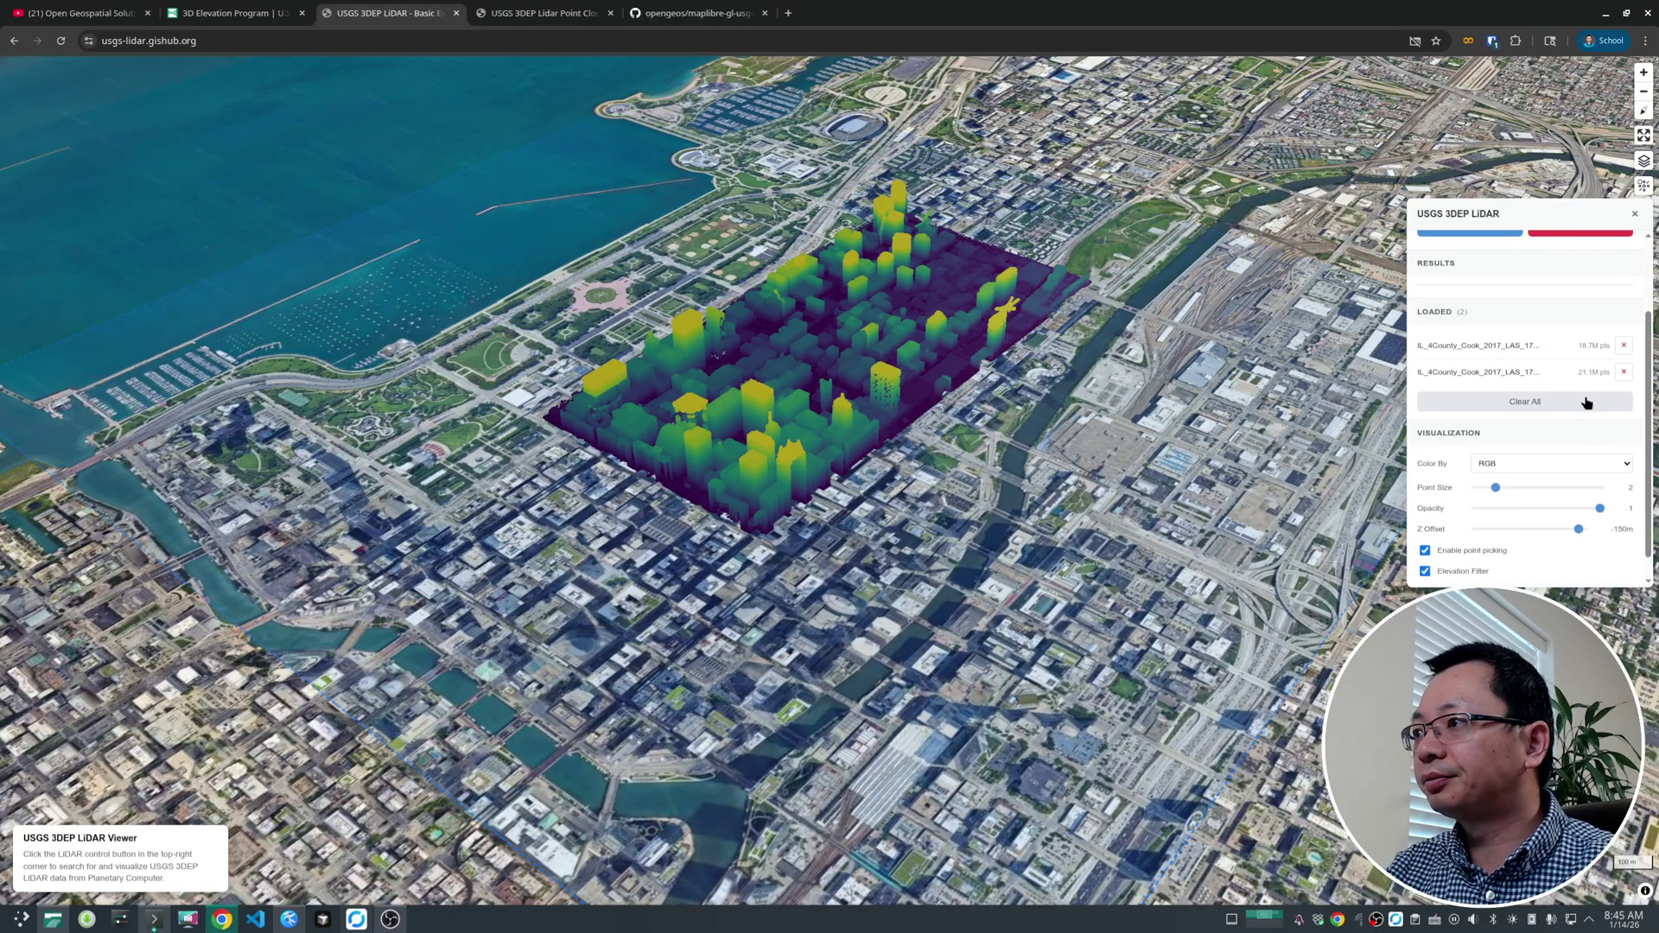
left_click(1525, 402)
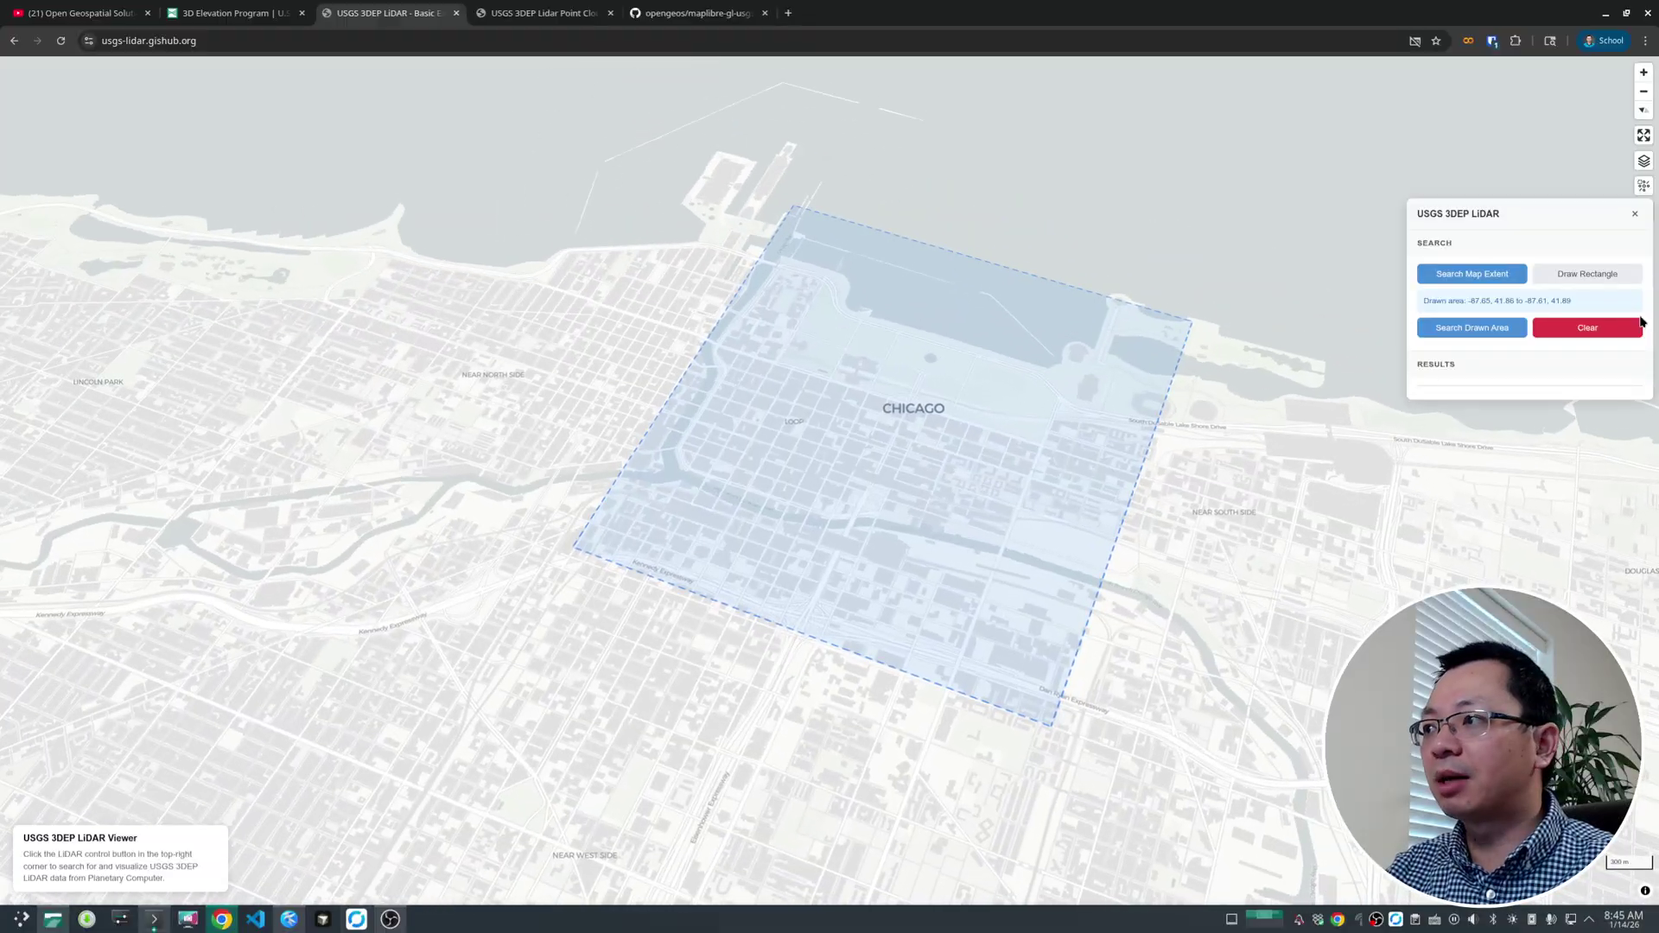
left_click(1638, 325)
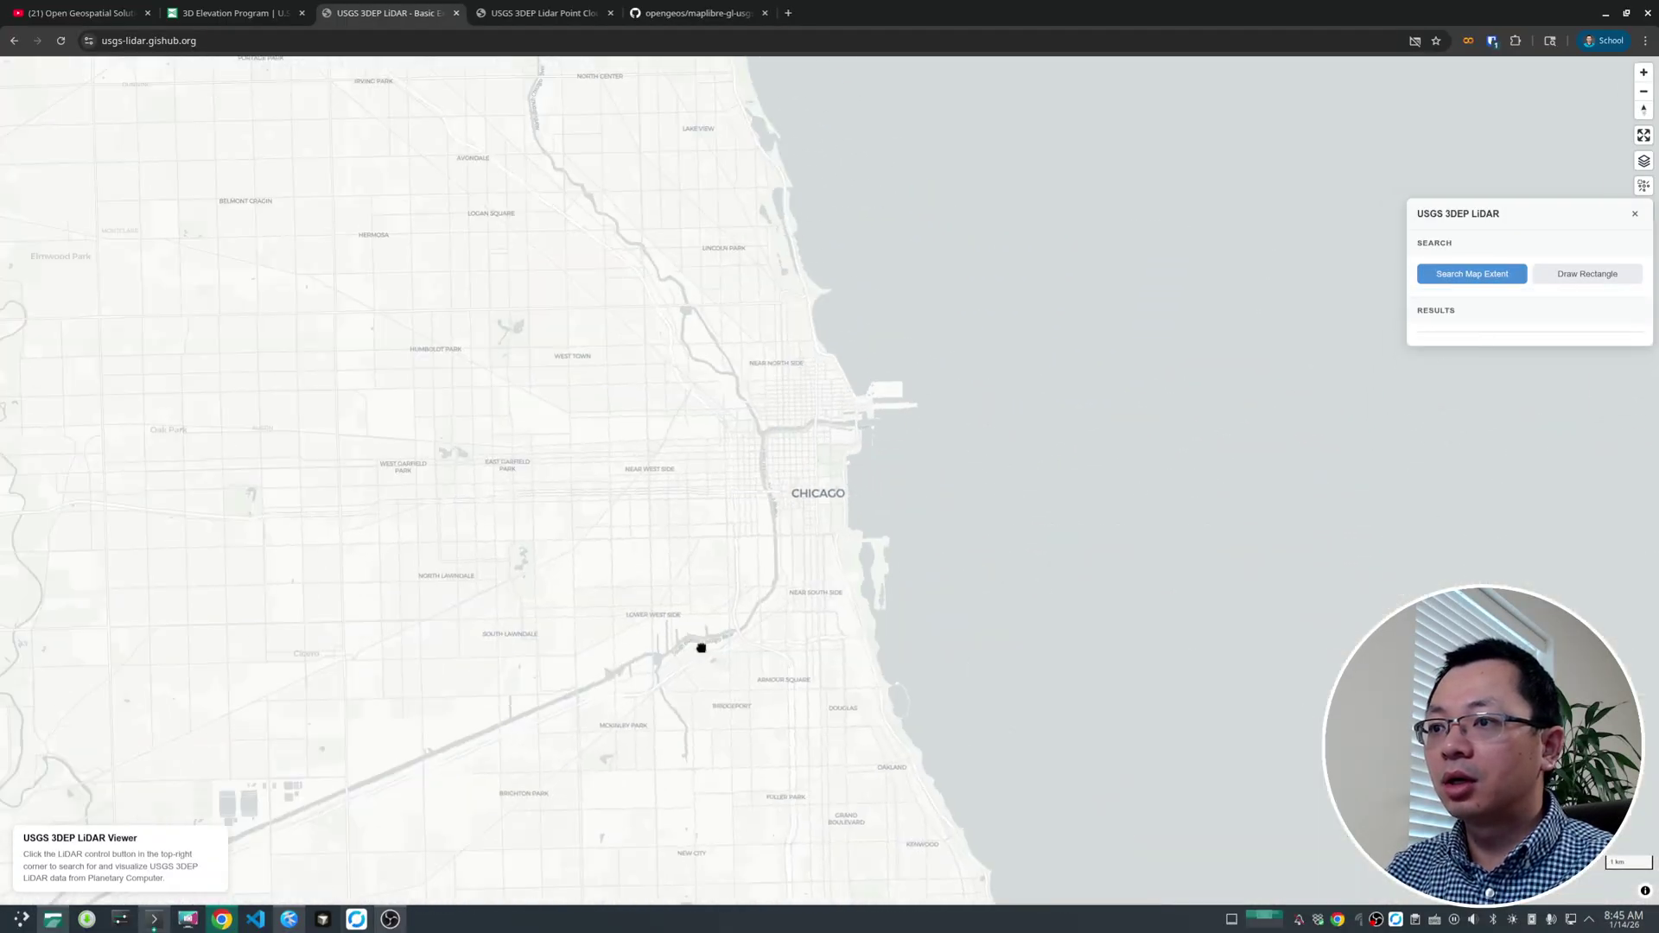
Zoom out from Chicago, restore north-up, and pan to the Southwest from Nevada to New Mexico.
scroll(701, 647, "down", 5)
left_click_drag(692, 485, 1084, 495)
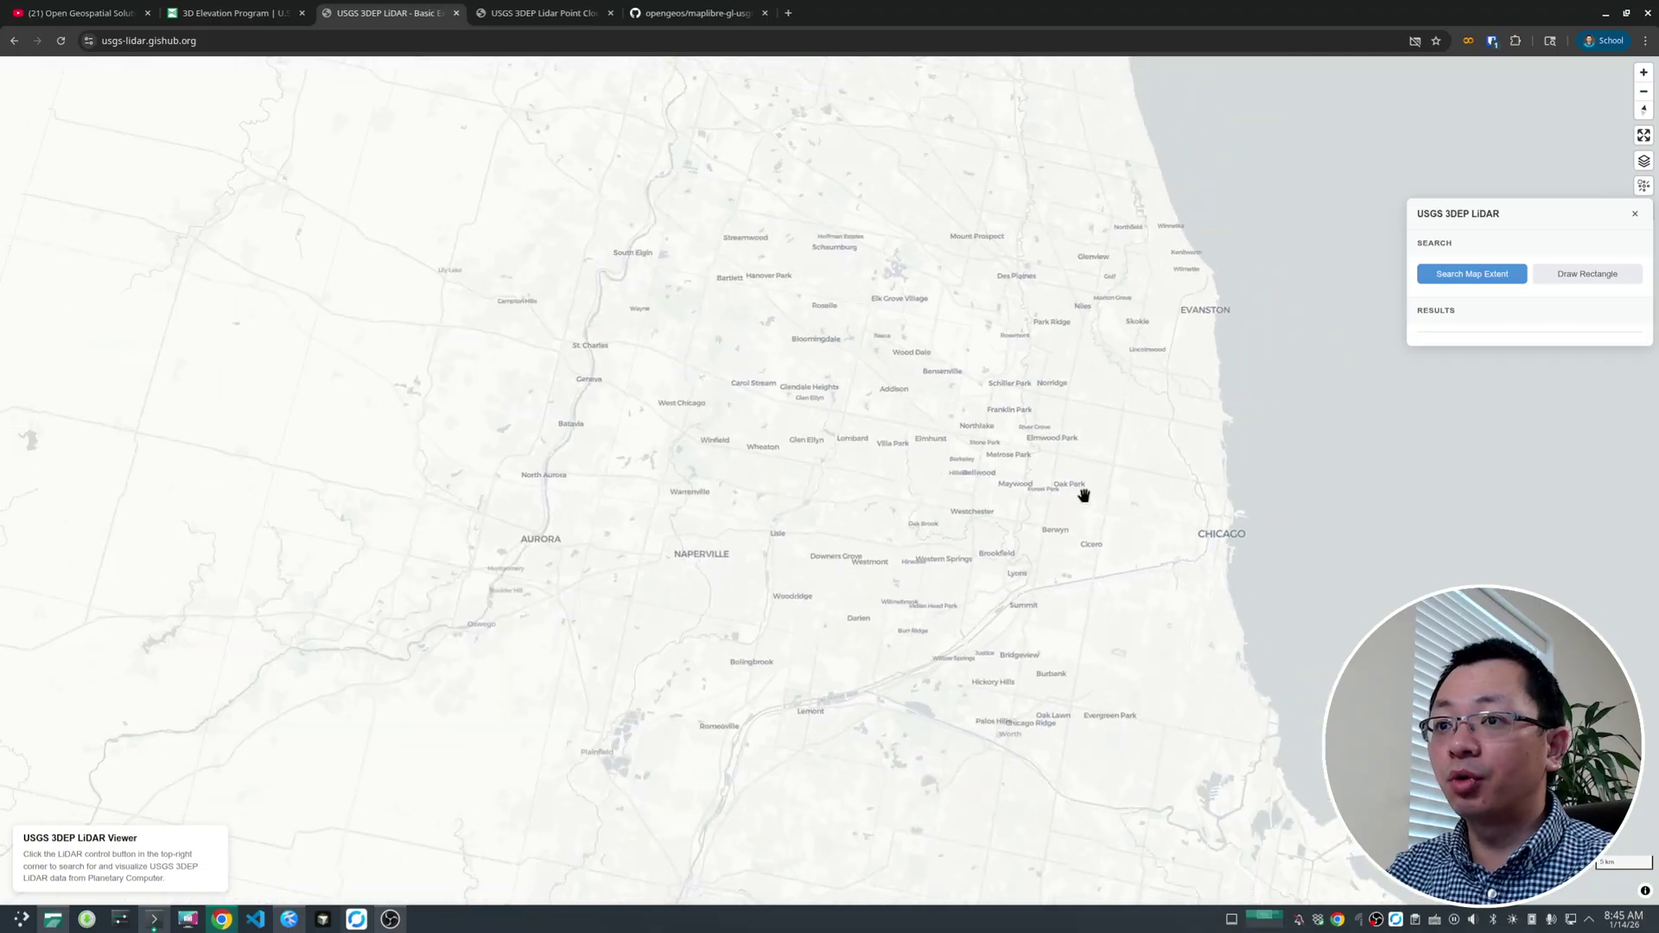
scroll(1045, 501, "down", 4)
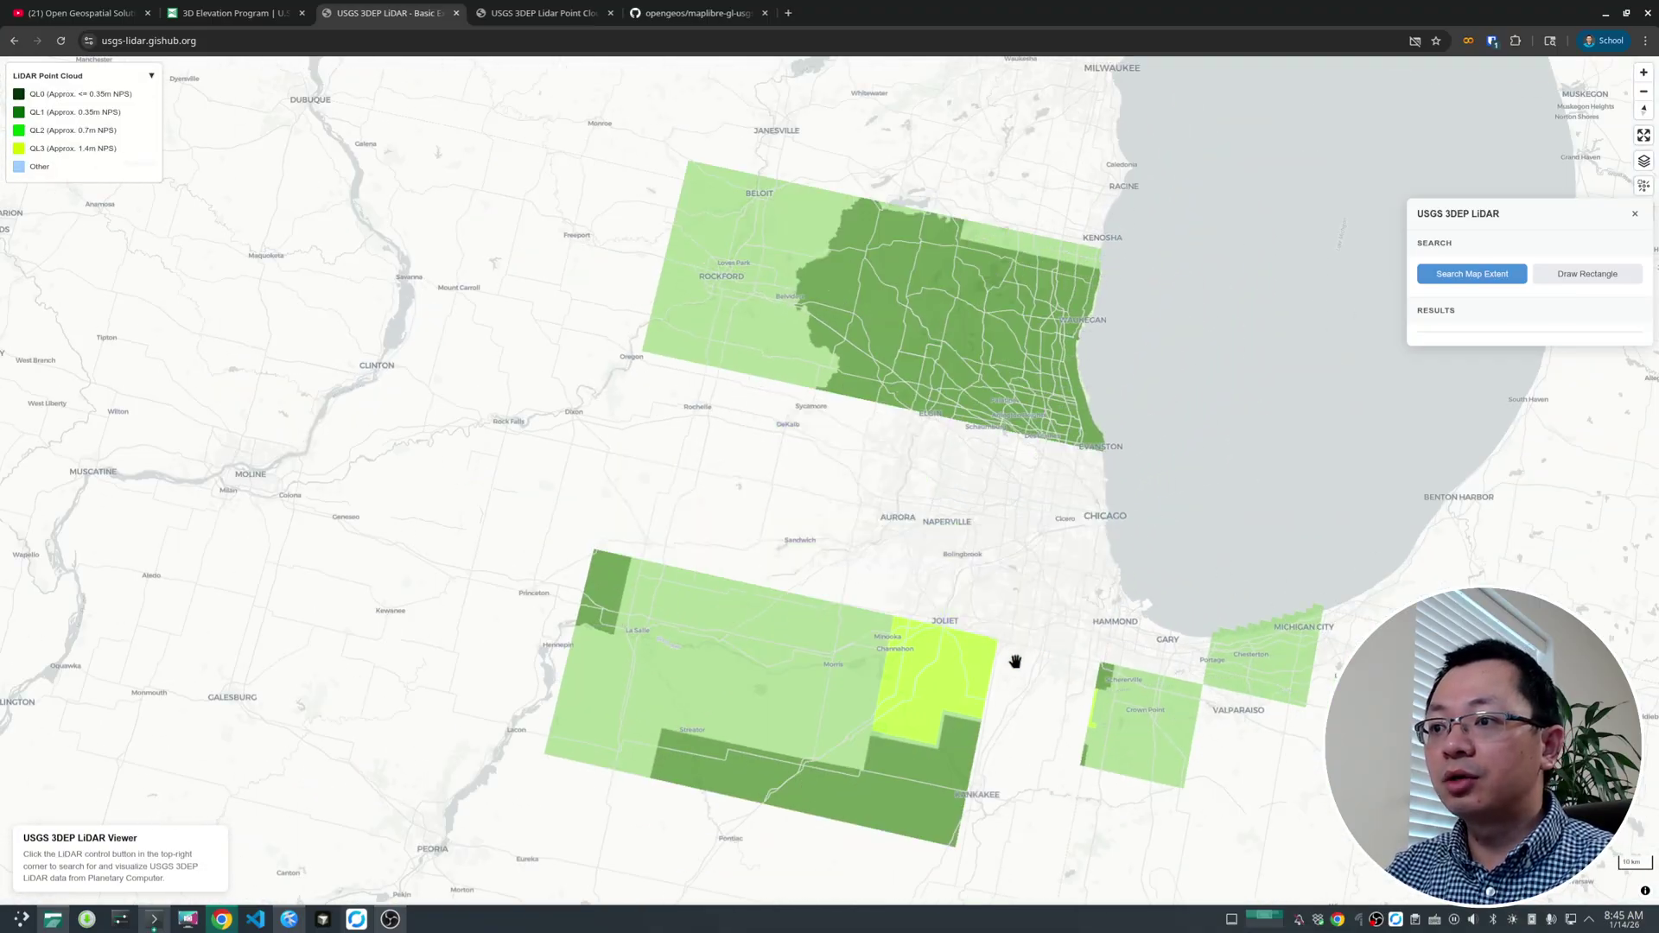
right_click_drag(1015, 661, 1141, 660)
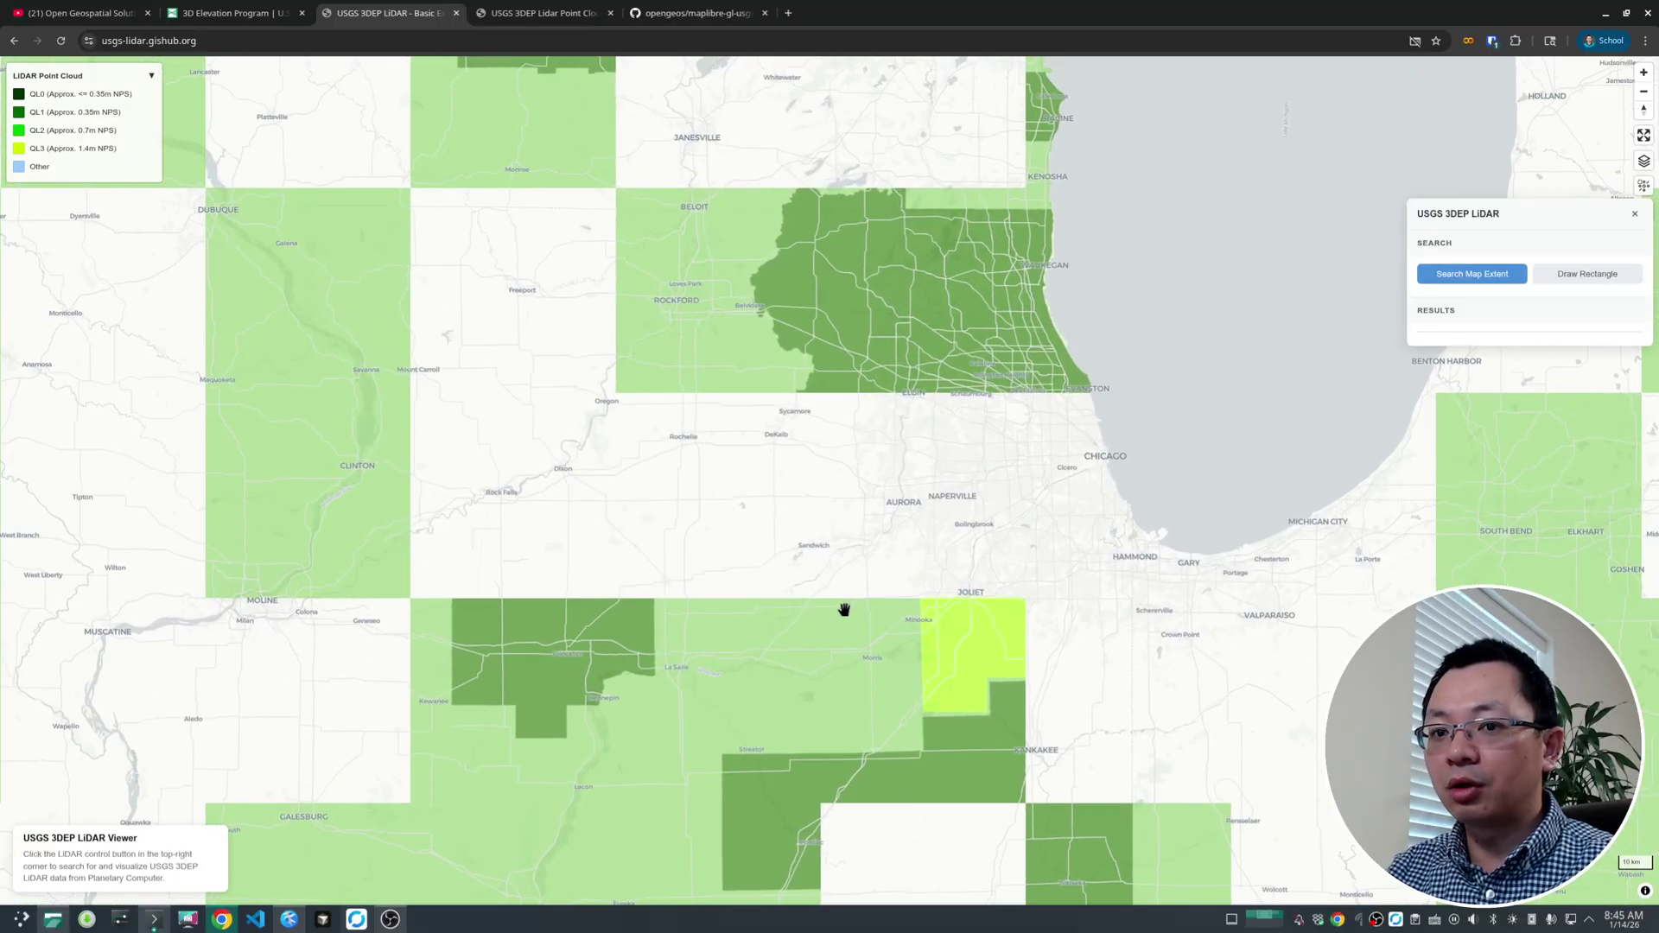
scroll(956, 617, "down", 5)
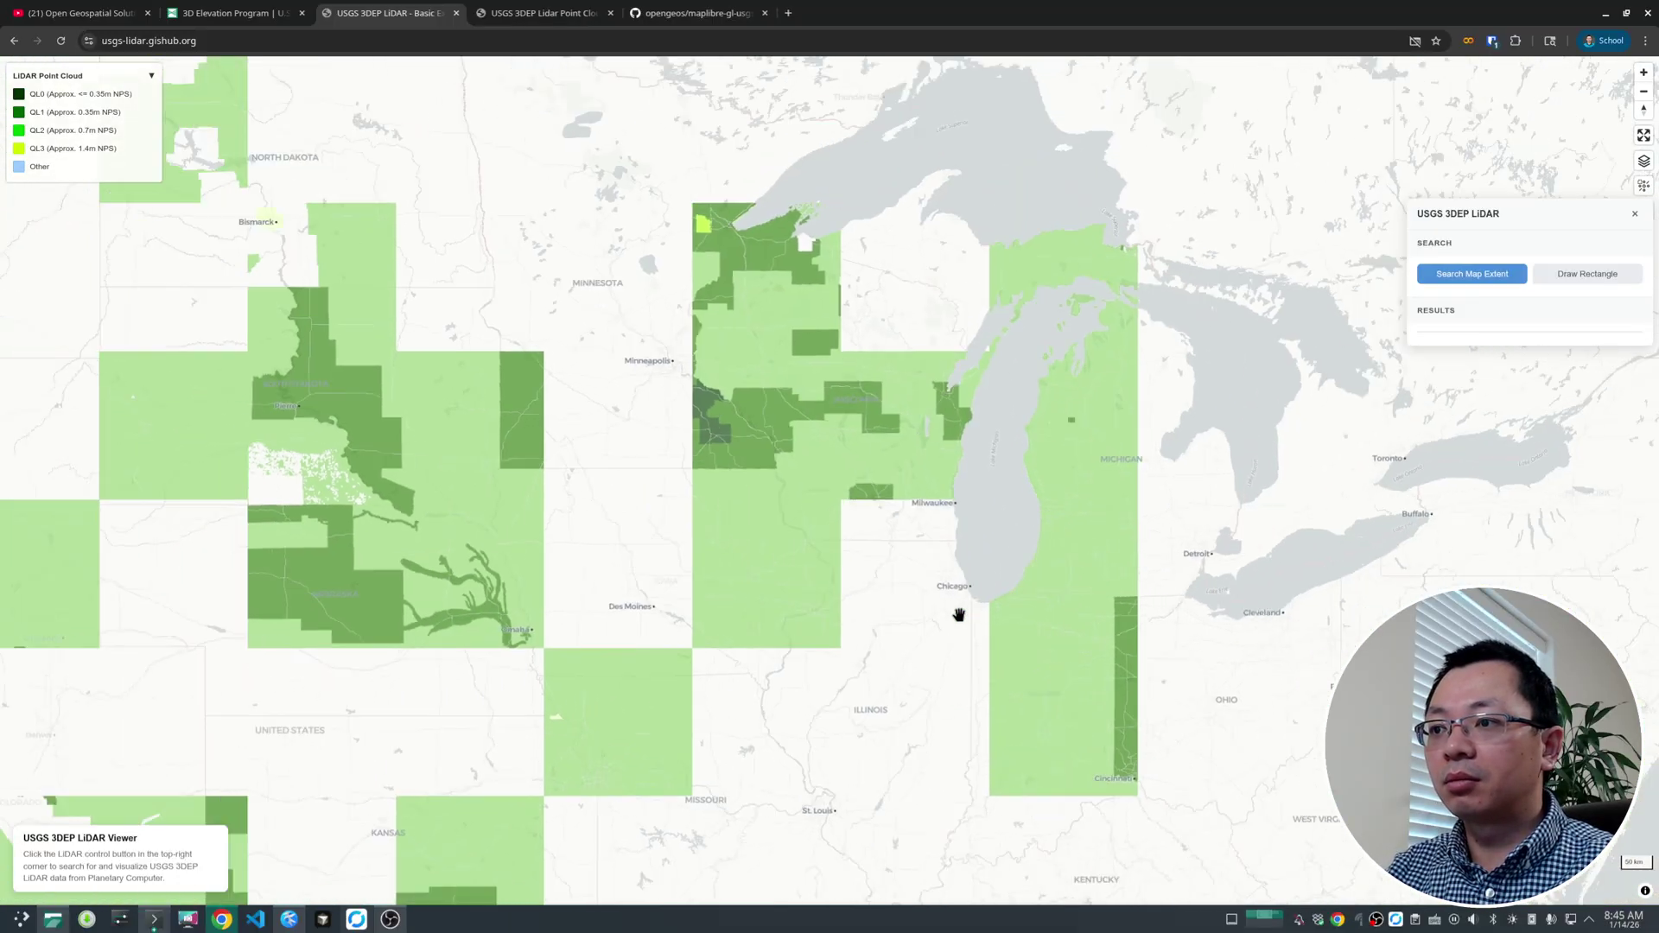
scroll(955, 614, "down", 5)
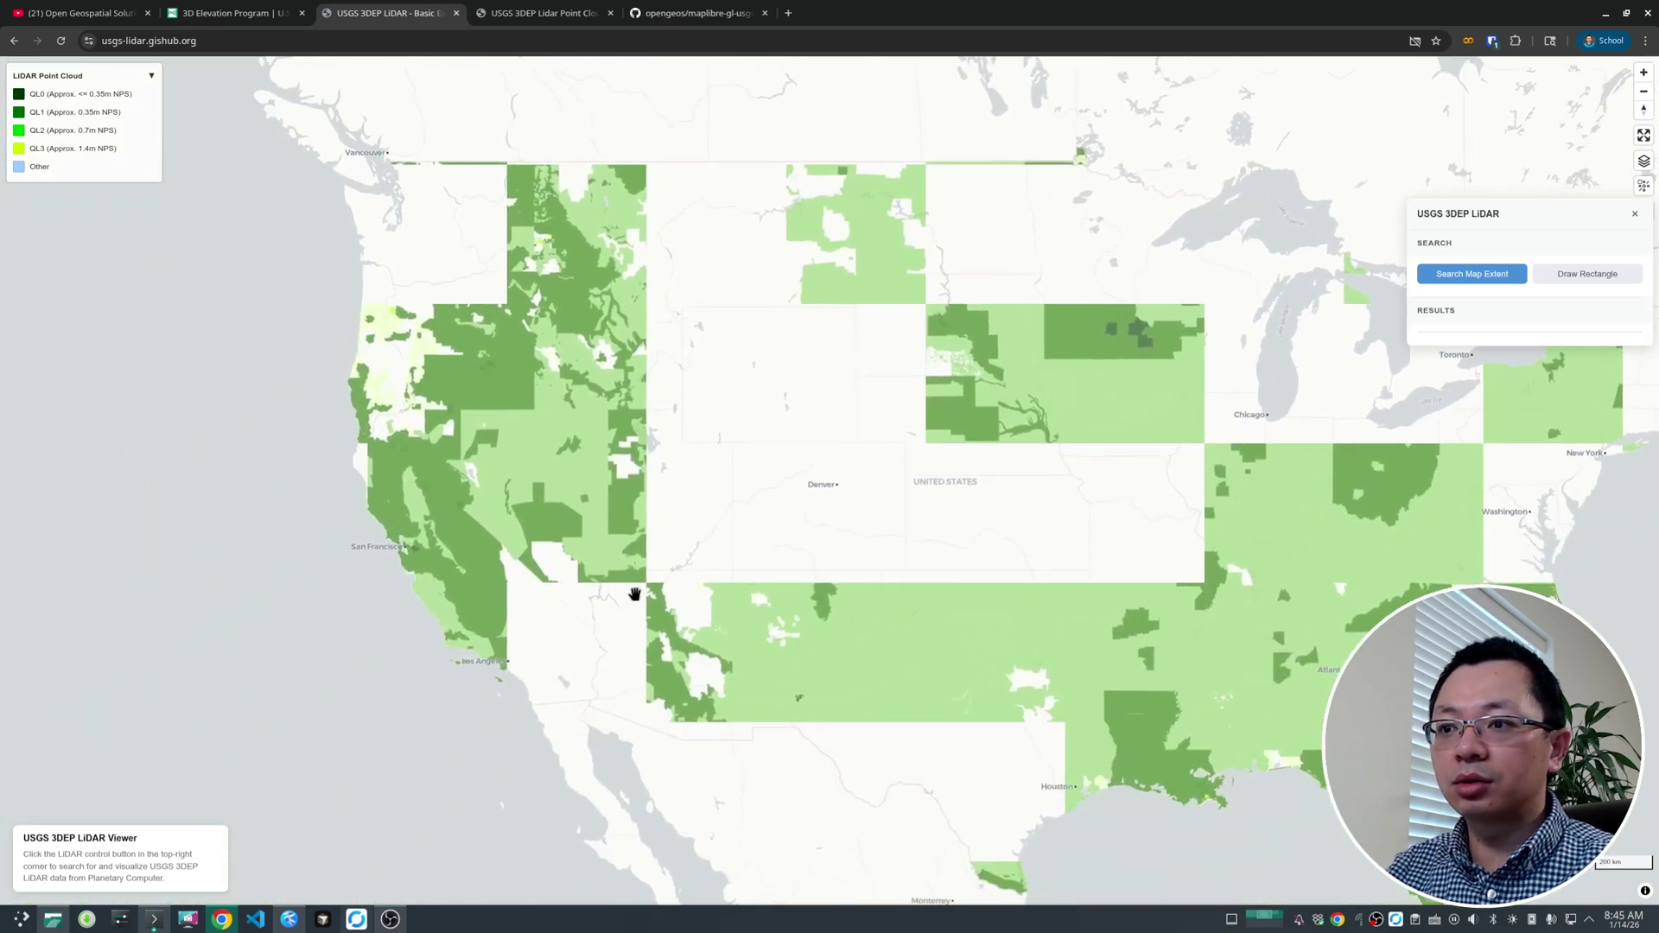
scroll(639, 593, "up", 5)
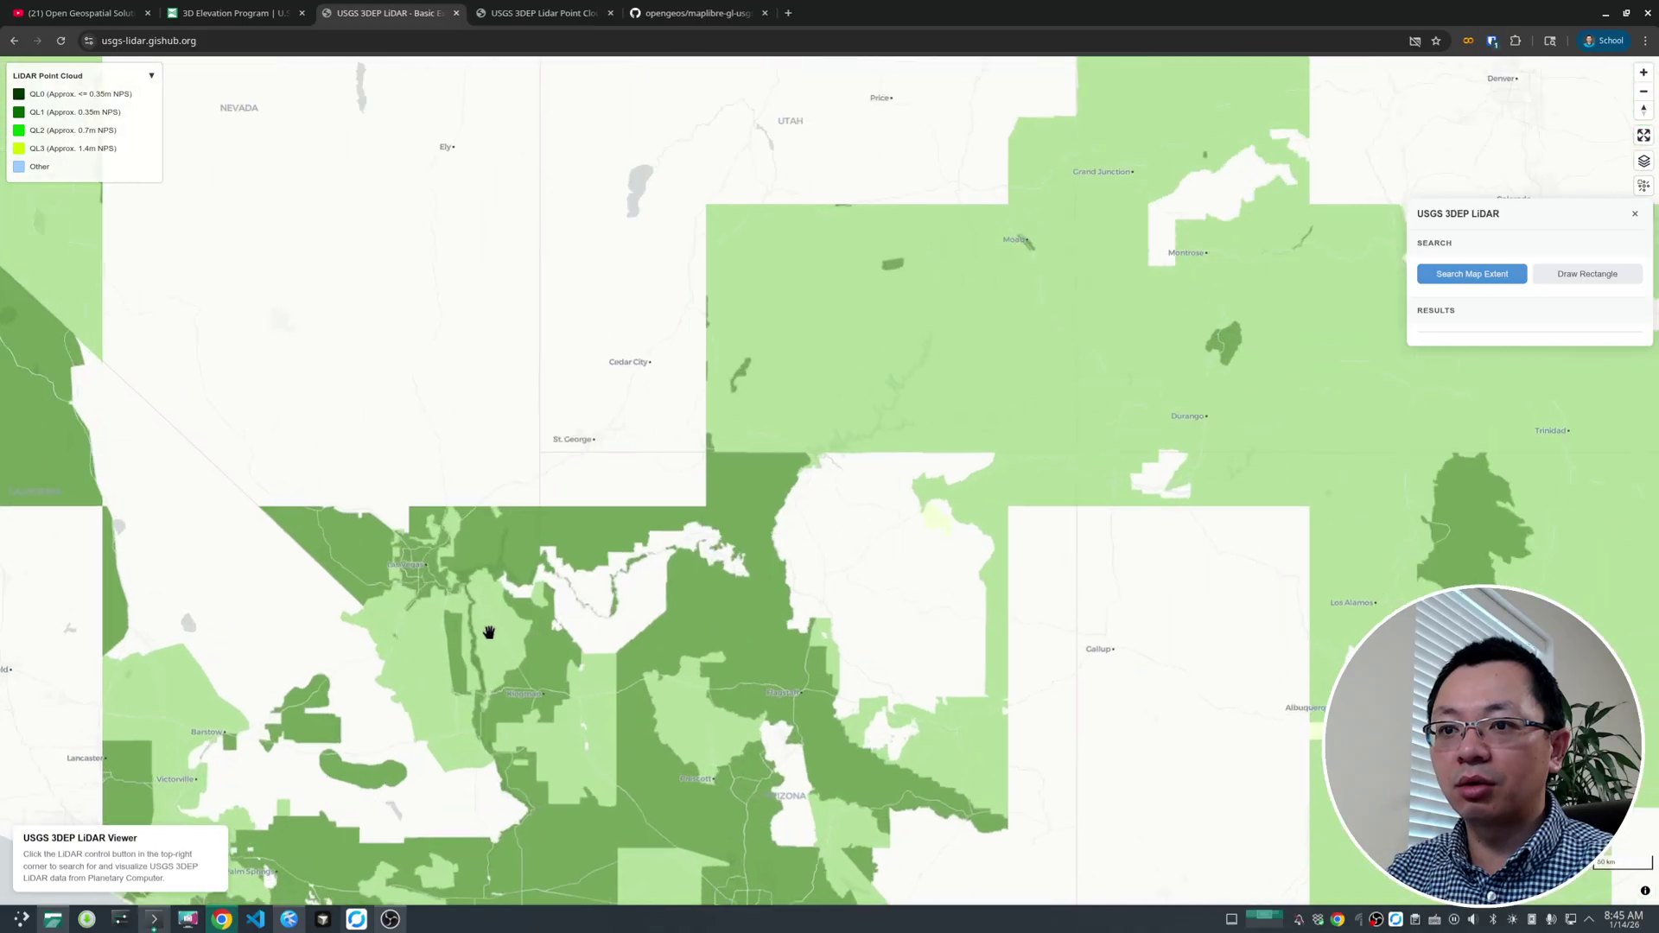
left_click_drag(437, 529, 721, 362)
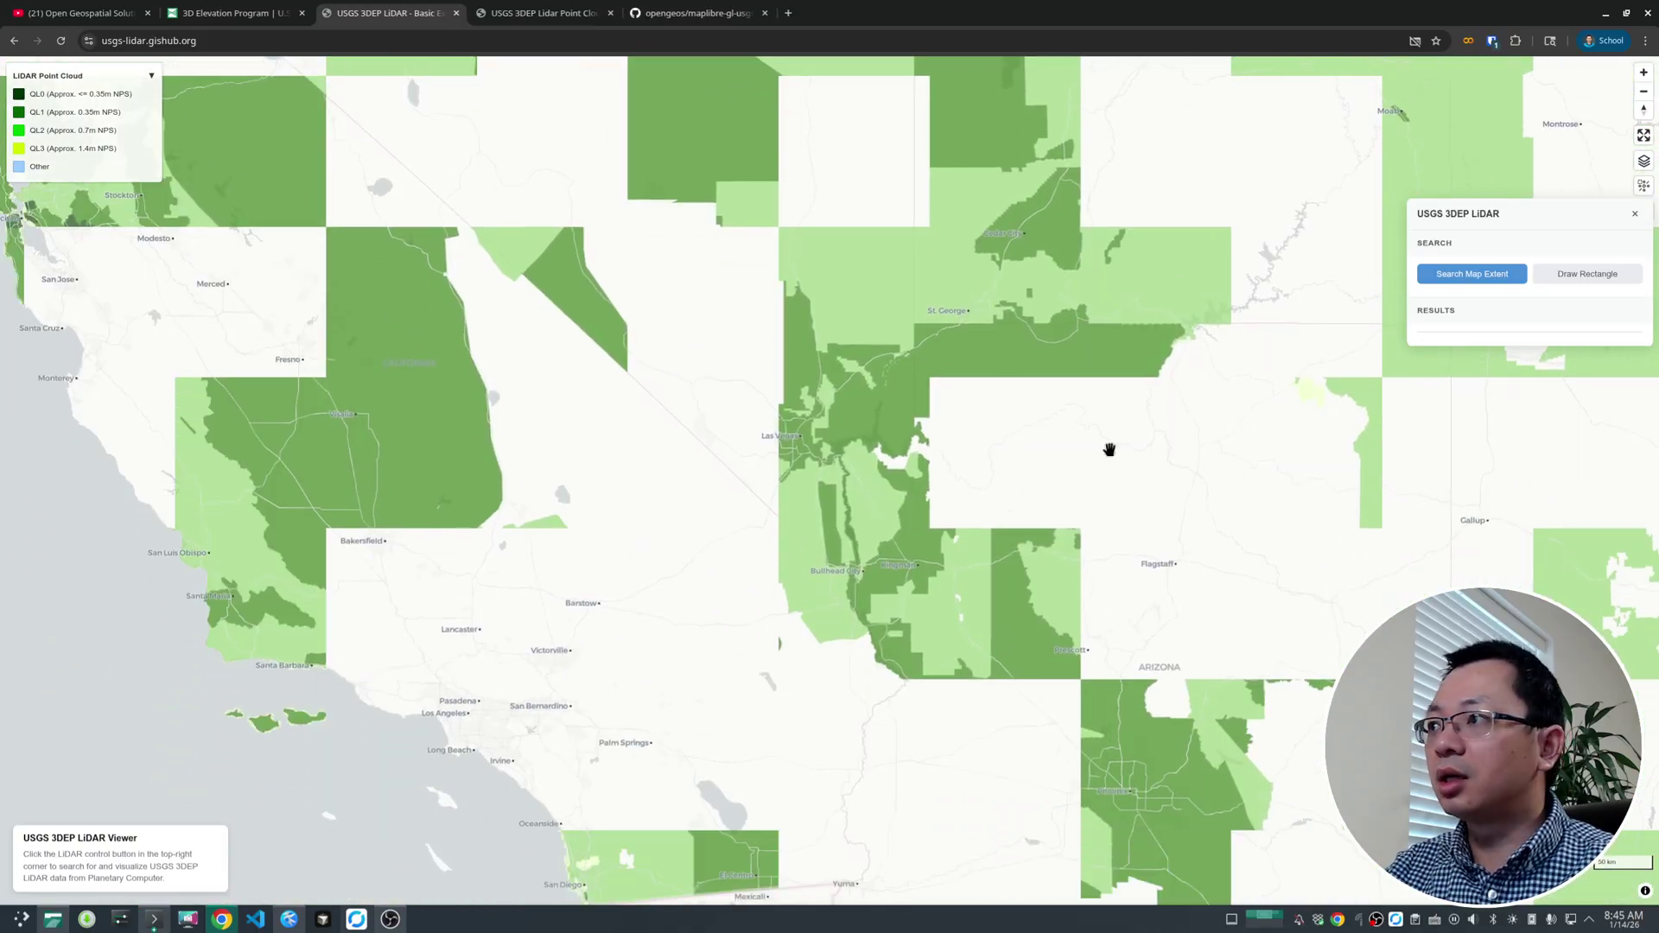
scroll(948, 630, "up", 5)
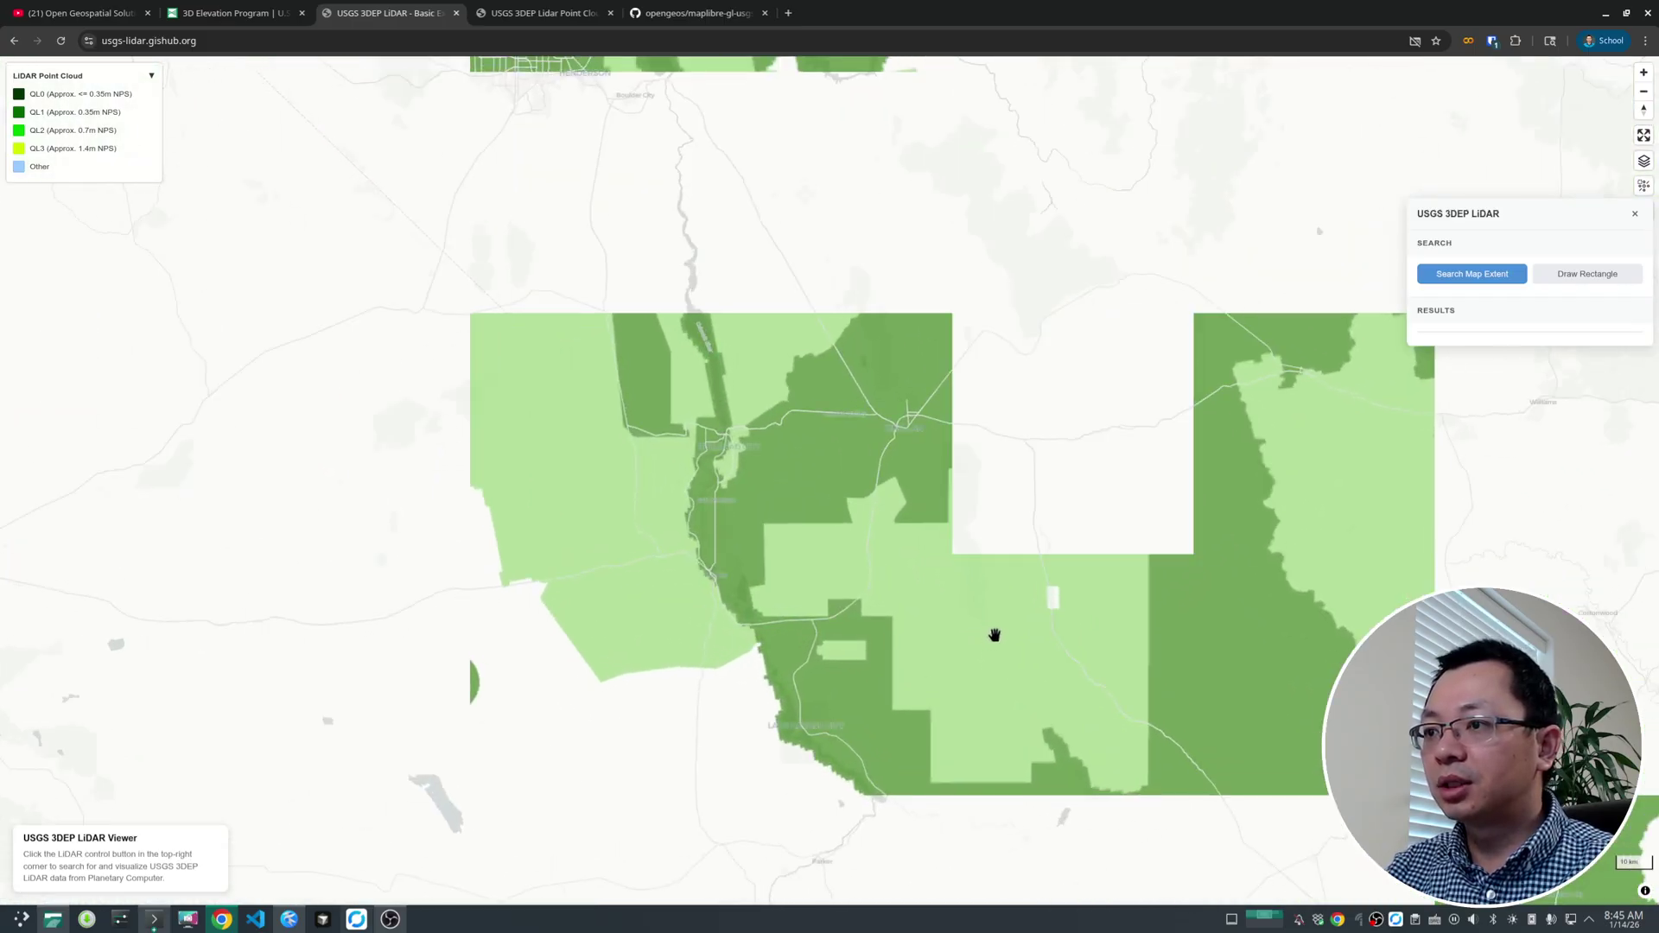
scroll(629, 499, "down", 8)
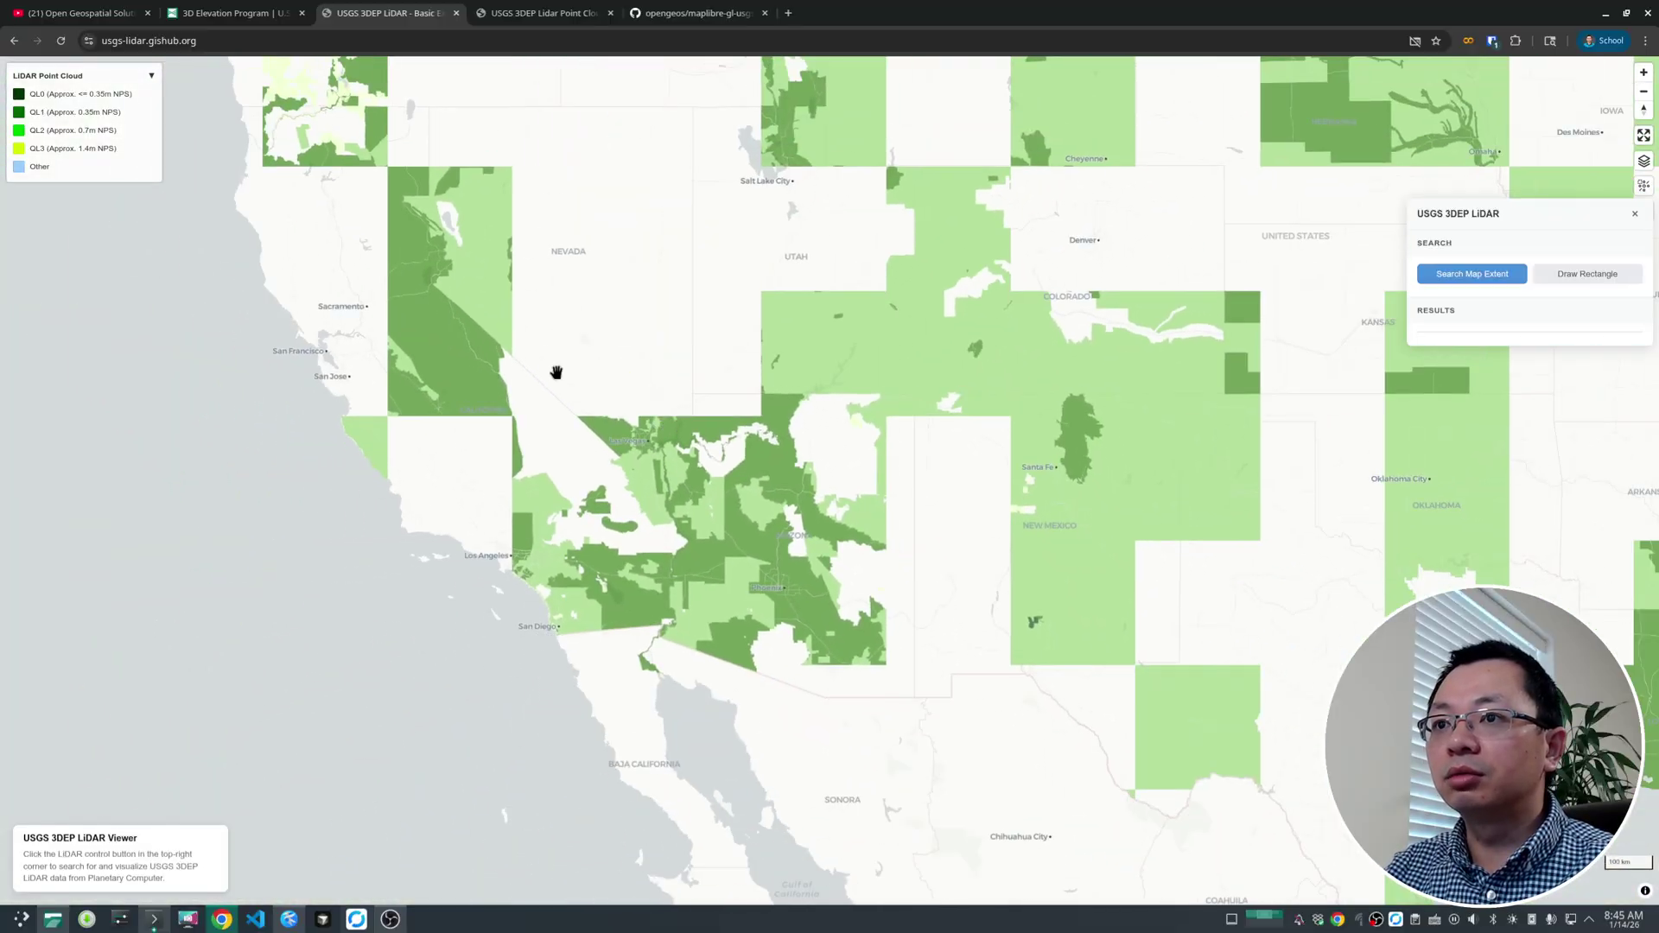
scroll(634, 460, "up", 2)
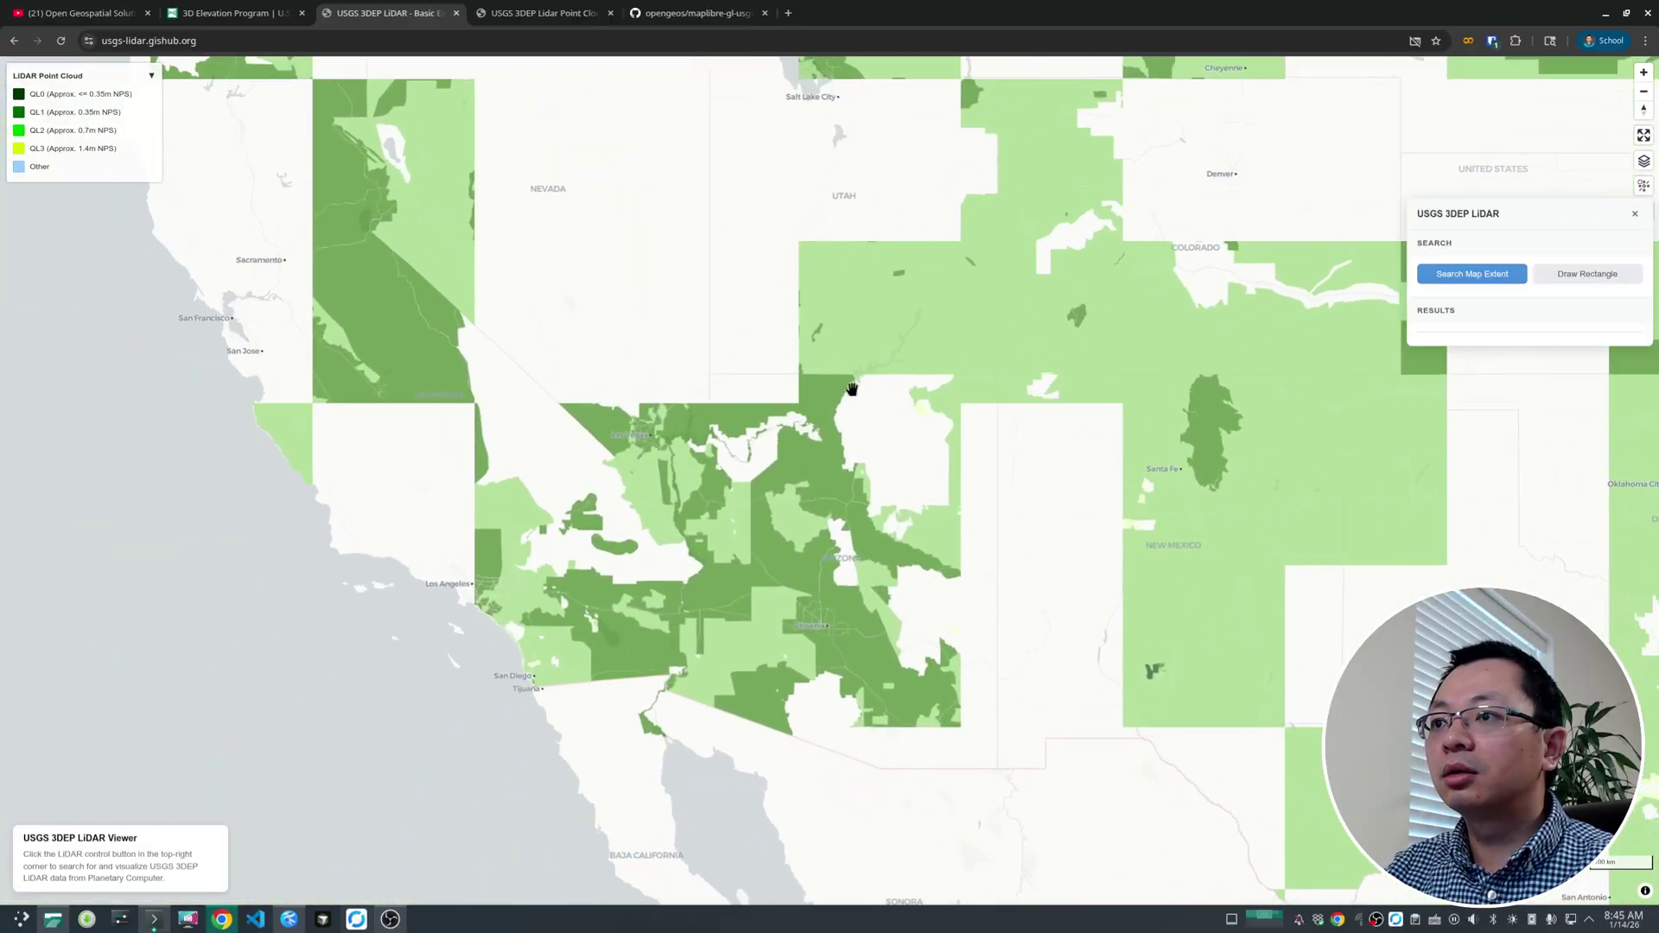
Hide the 3DEP Index overlay and zoom in toward Colorado.
left_click(1643, 158)
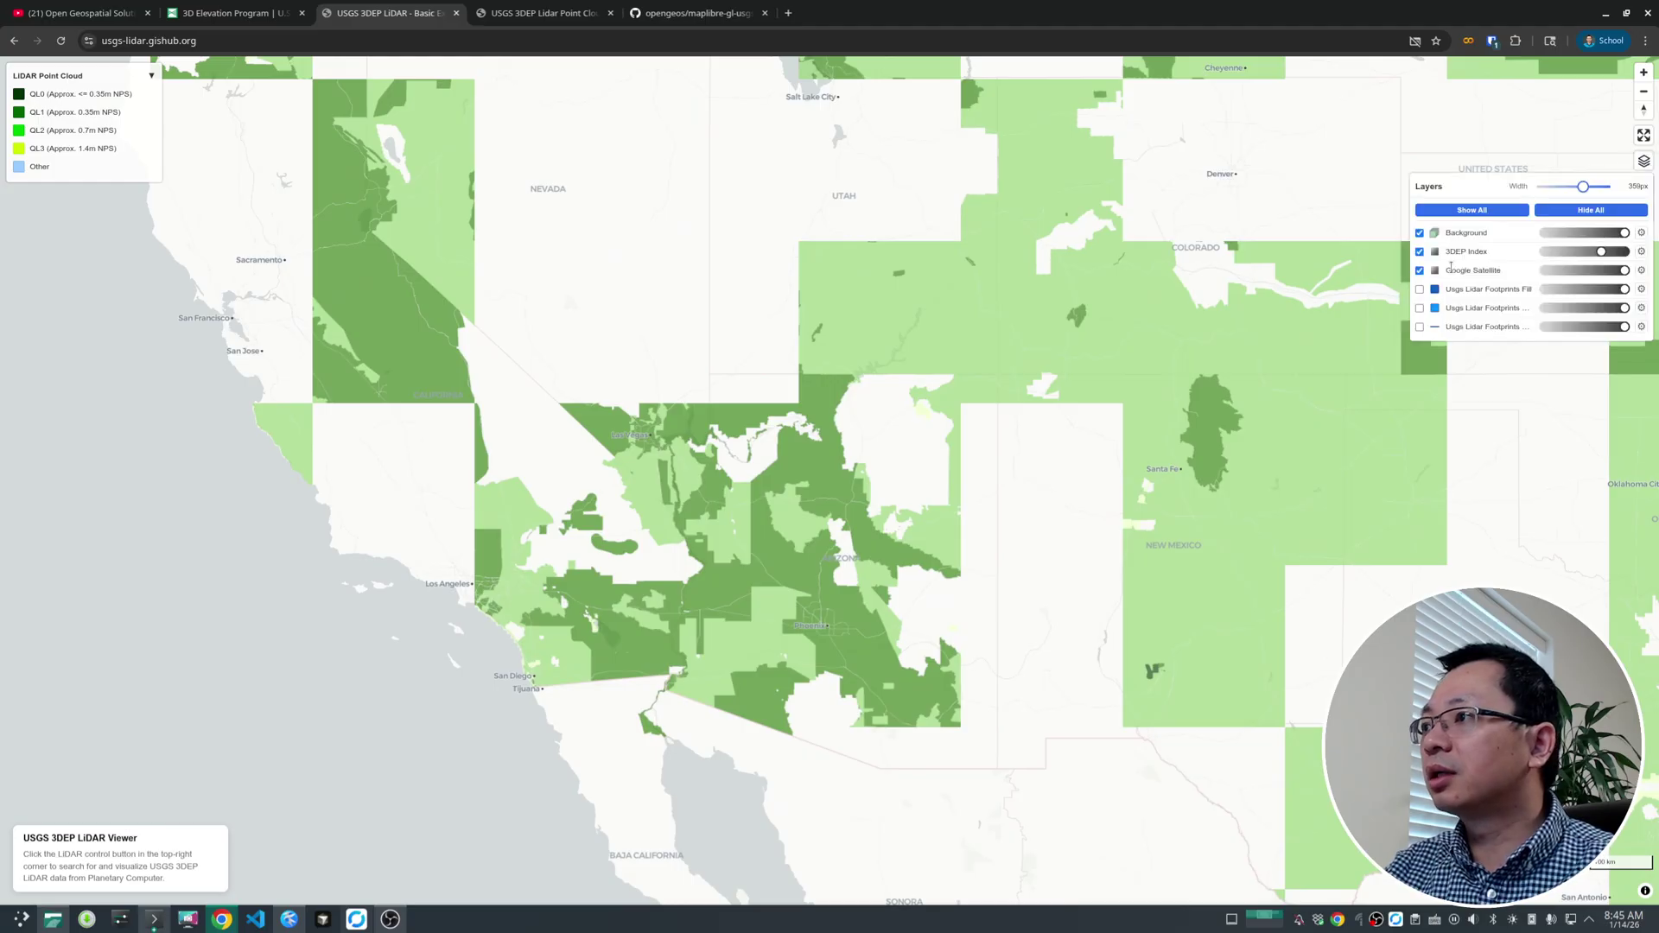
left_click(1420, 252)
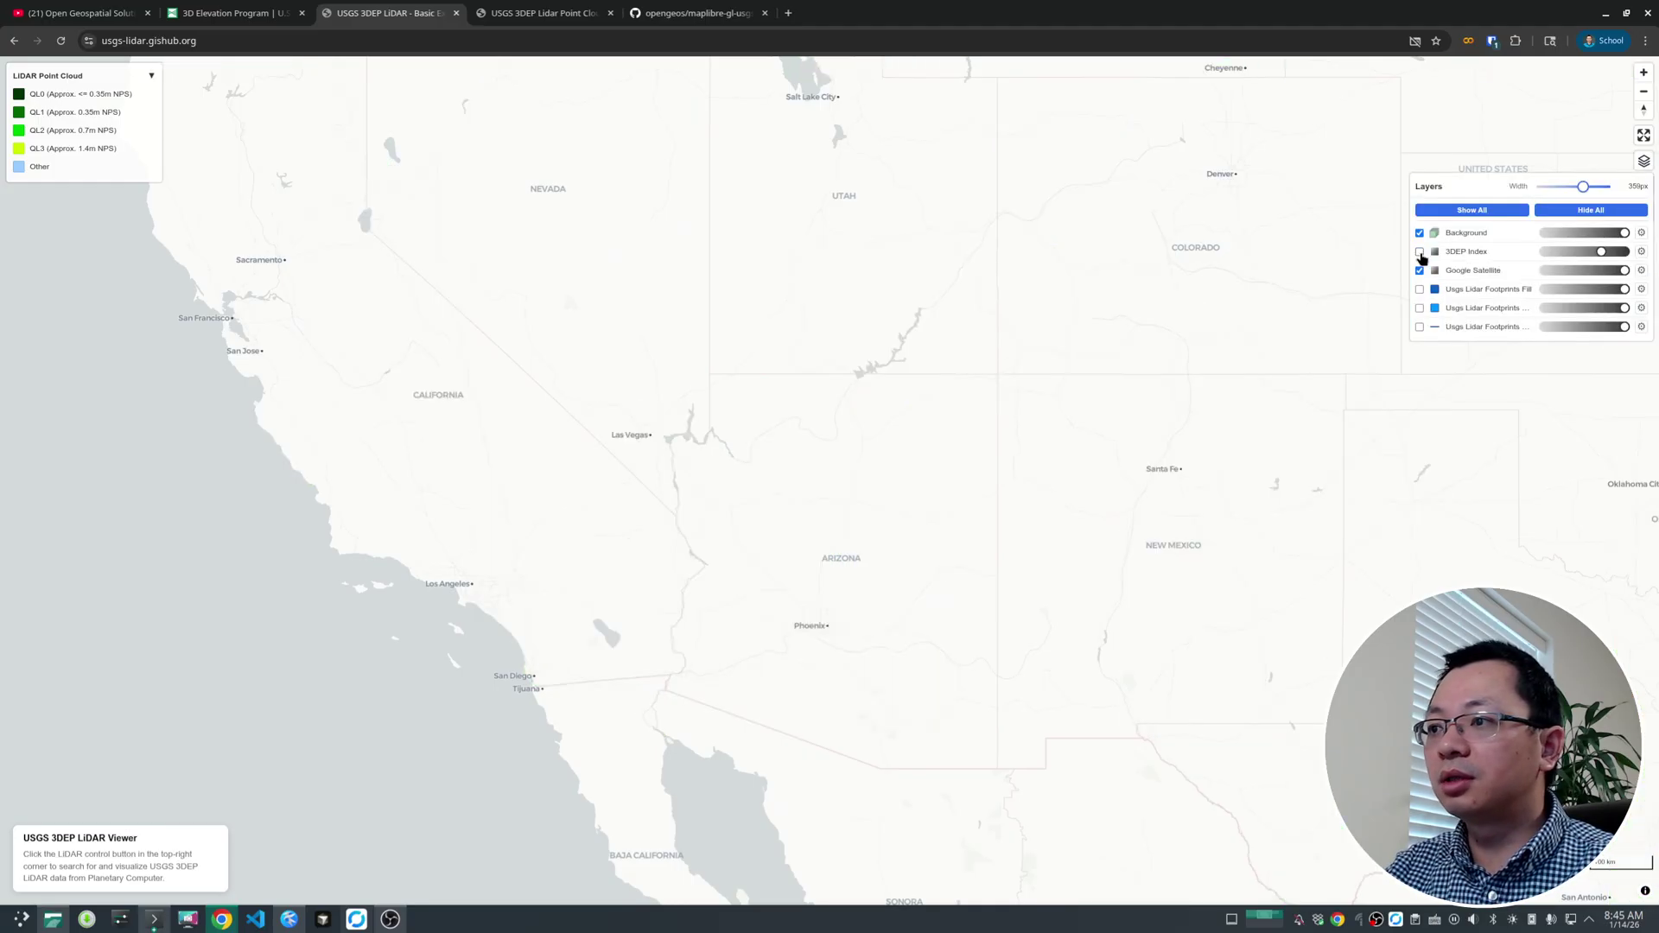
scroll(1260, 238, "up", 5)
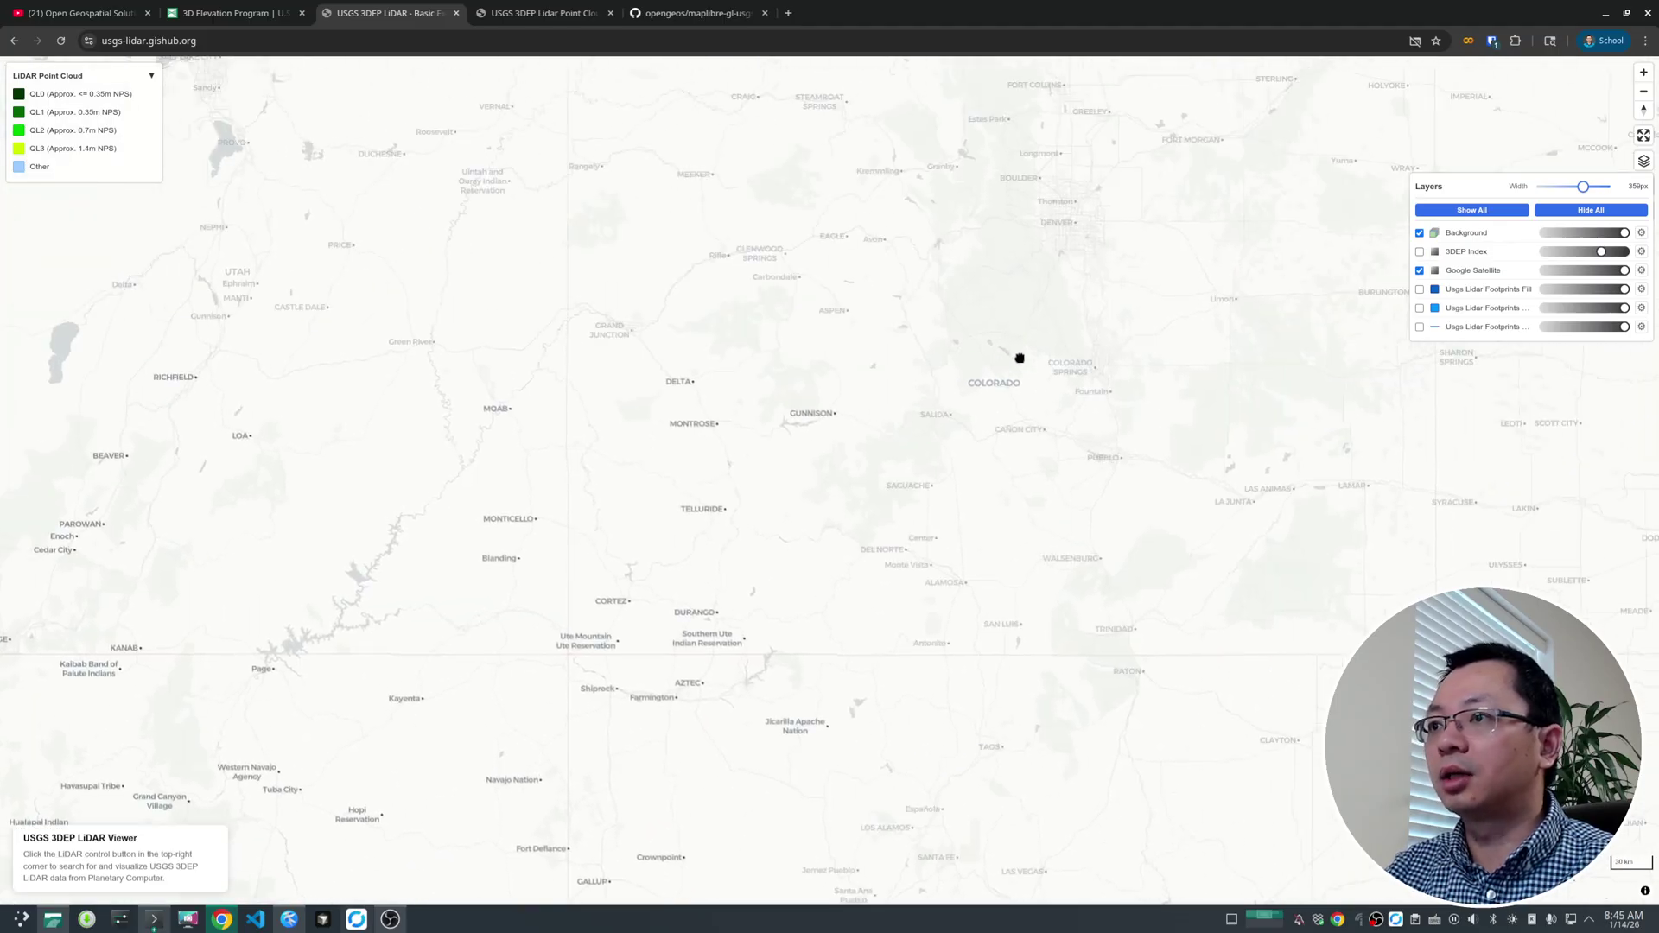
scroll(891, 505, "up", 3)
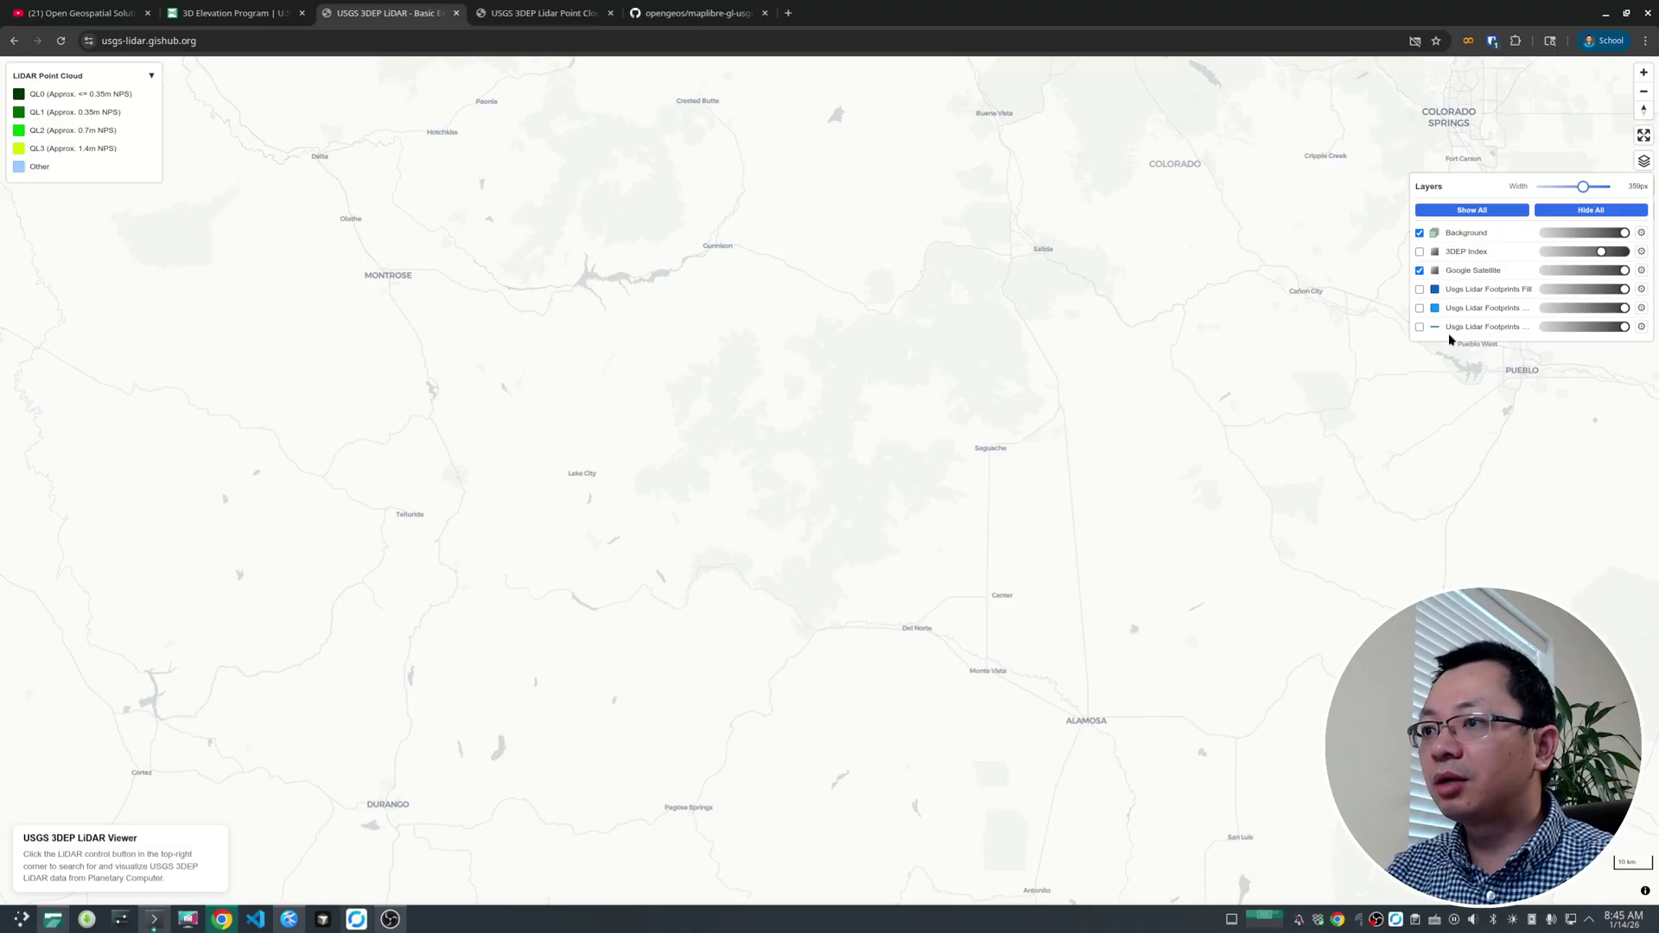
Draw a search rectangle near Lake City in south-central Colorado and search it for tiles.
left_click(1645, 161)
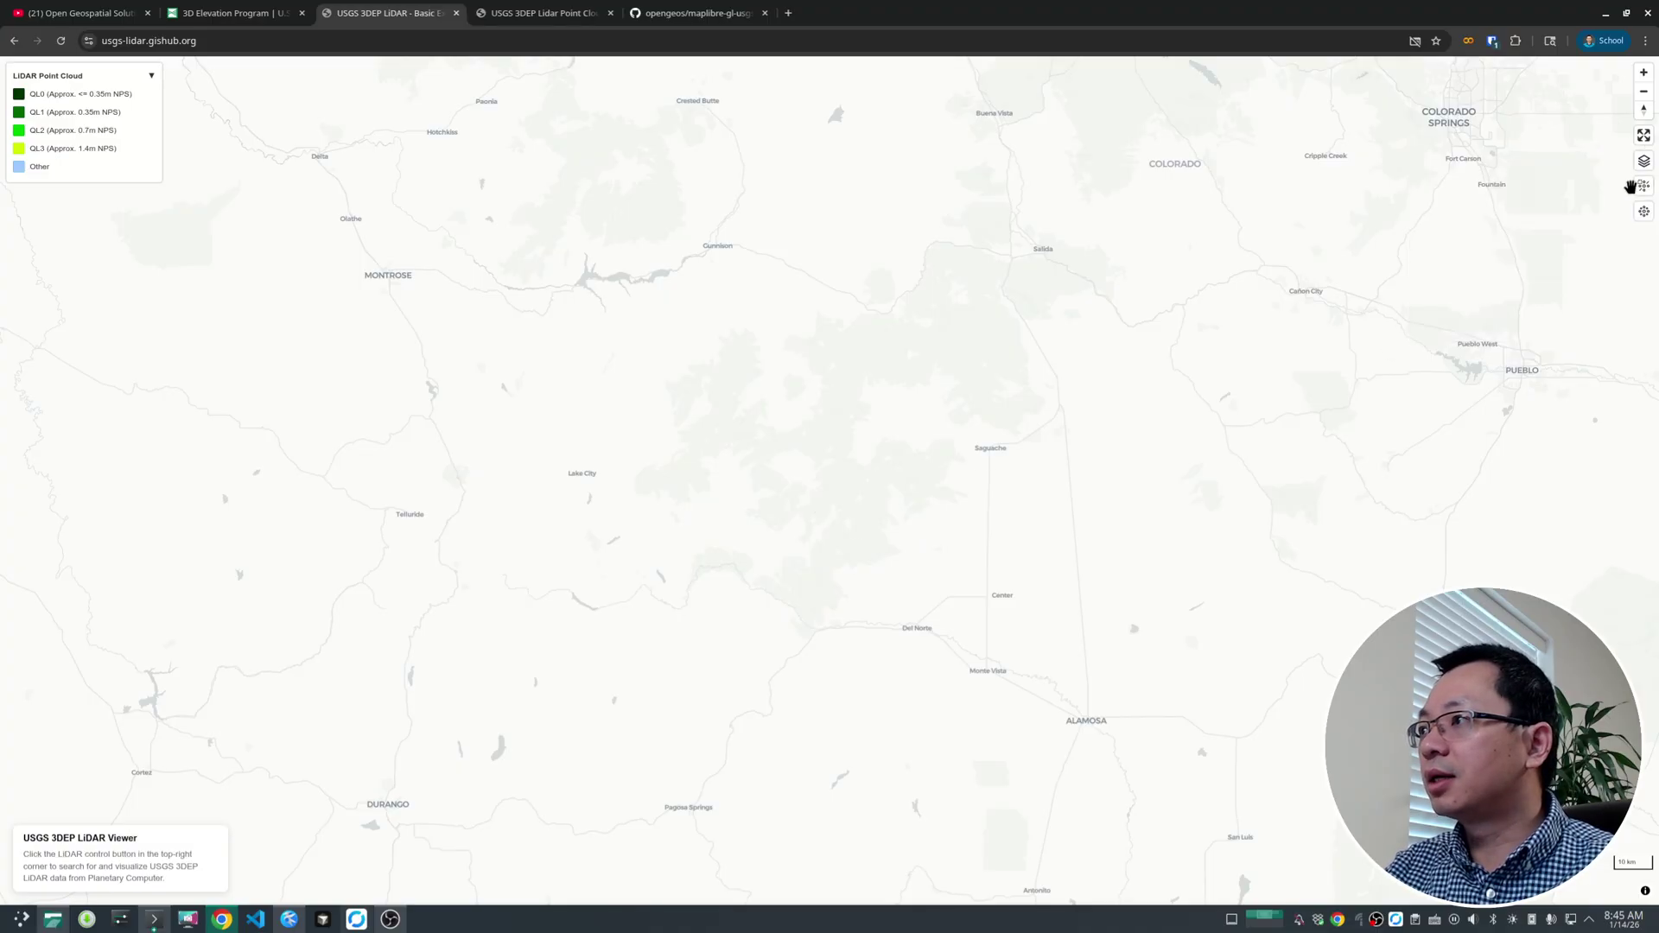
left_click(1644, 185)
left_click(1559, 275)
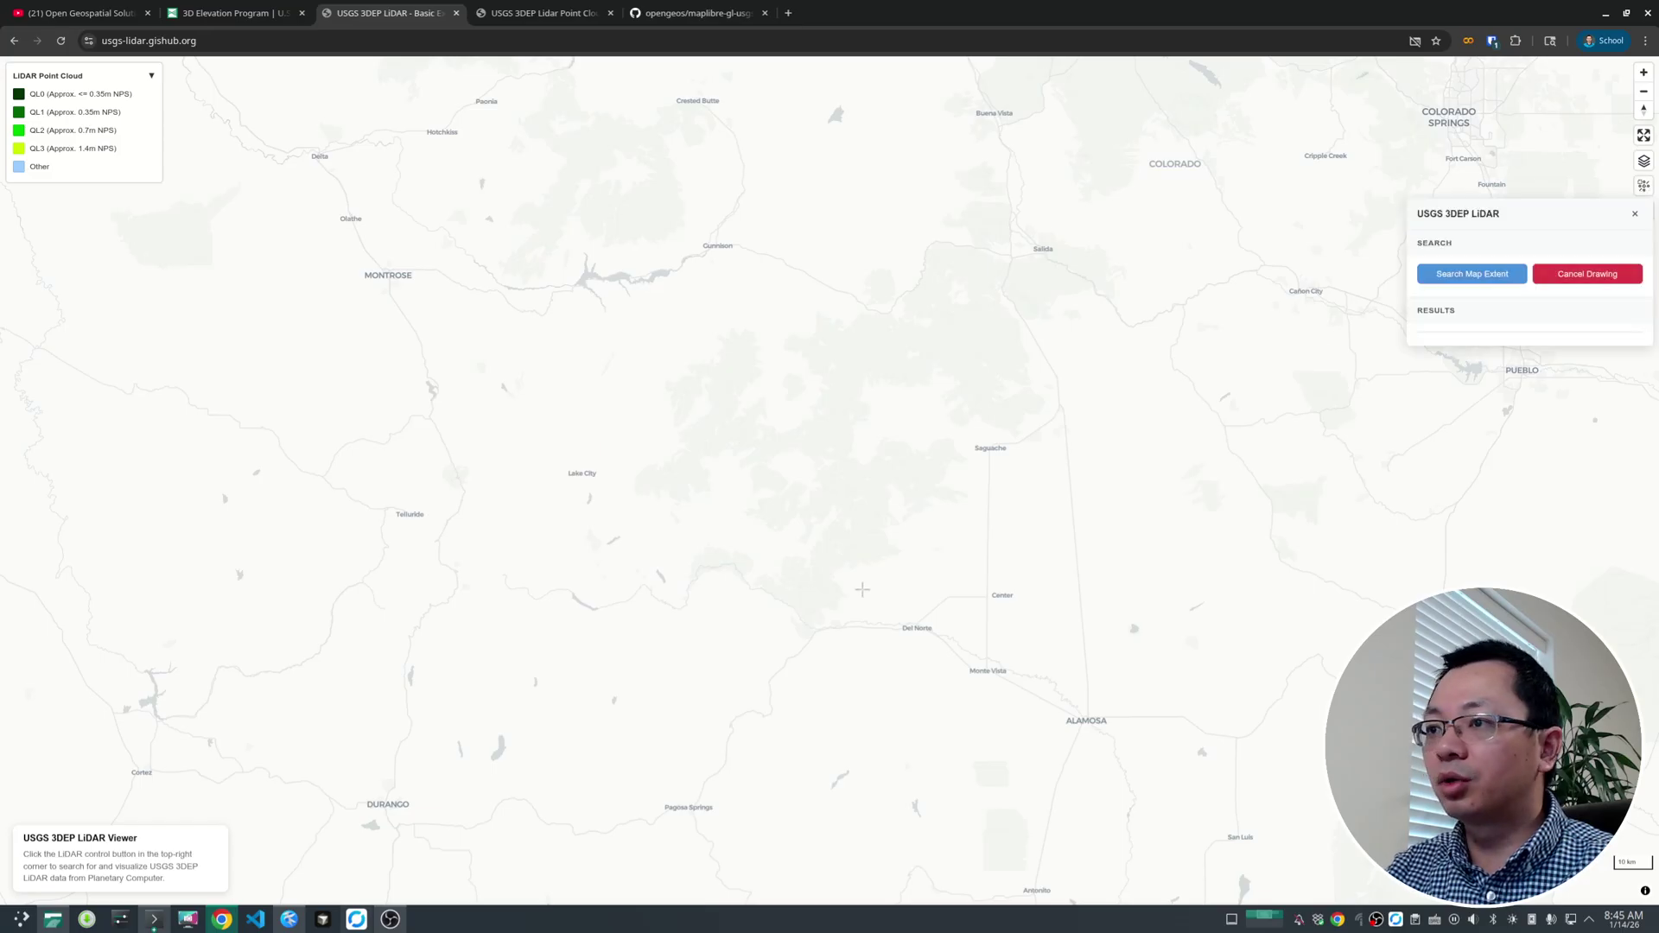
left_click_drag(678, 359, 927, 561)
left_click(1488, 331)
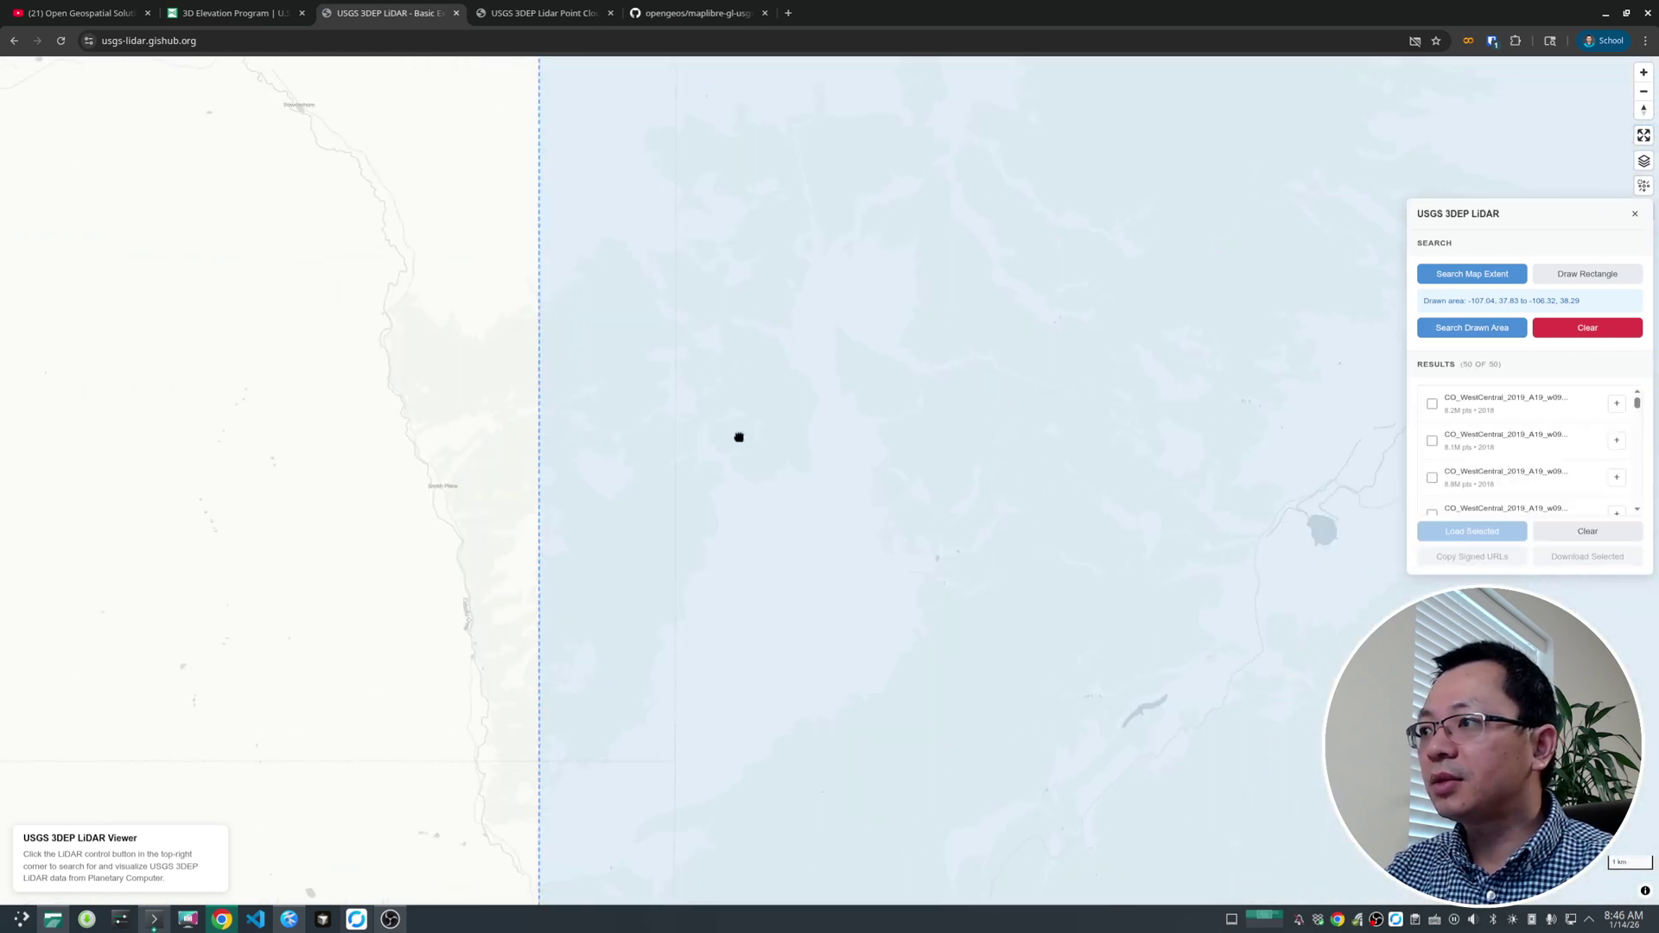
Load the first of the 50 CO_WestCentral_2019 result tiles.
scroll(712, 424, "down", 4)
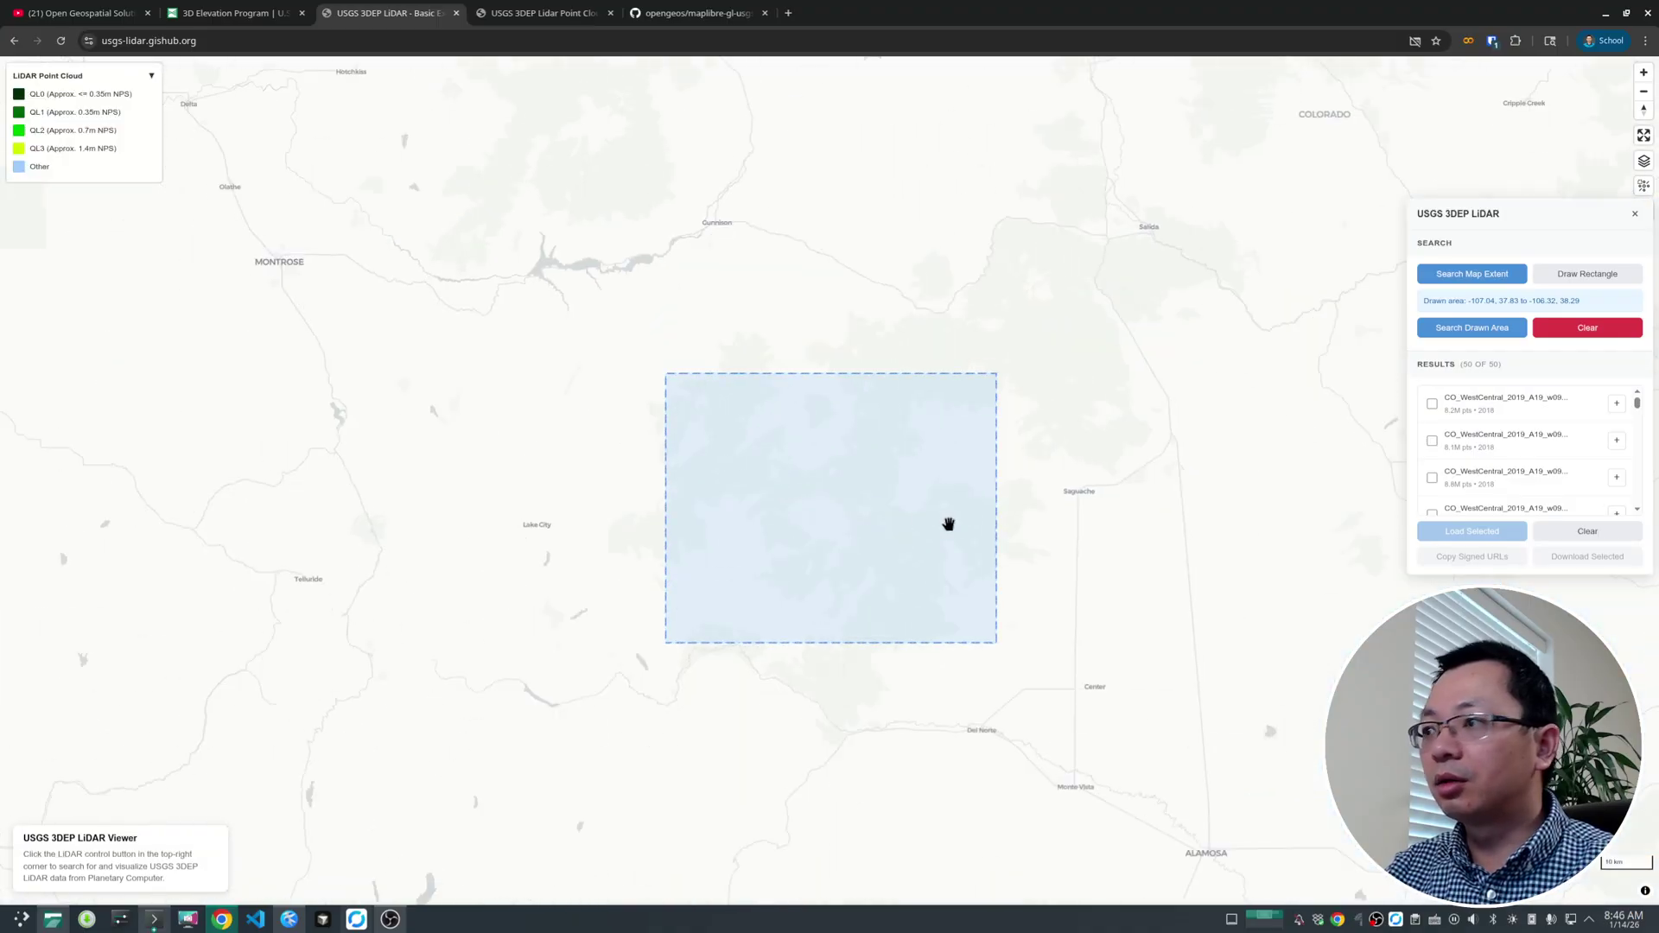
scroll(945, 417, "down", 2)
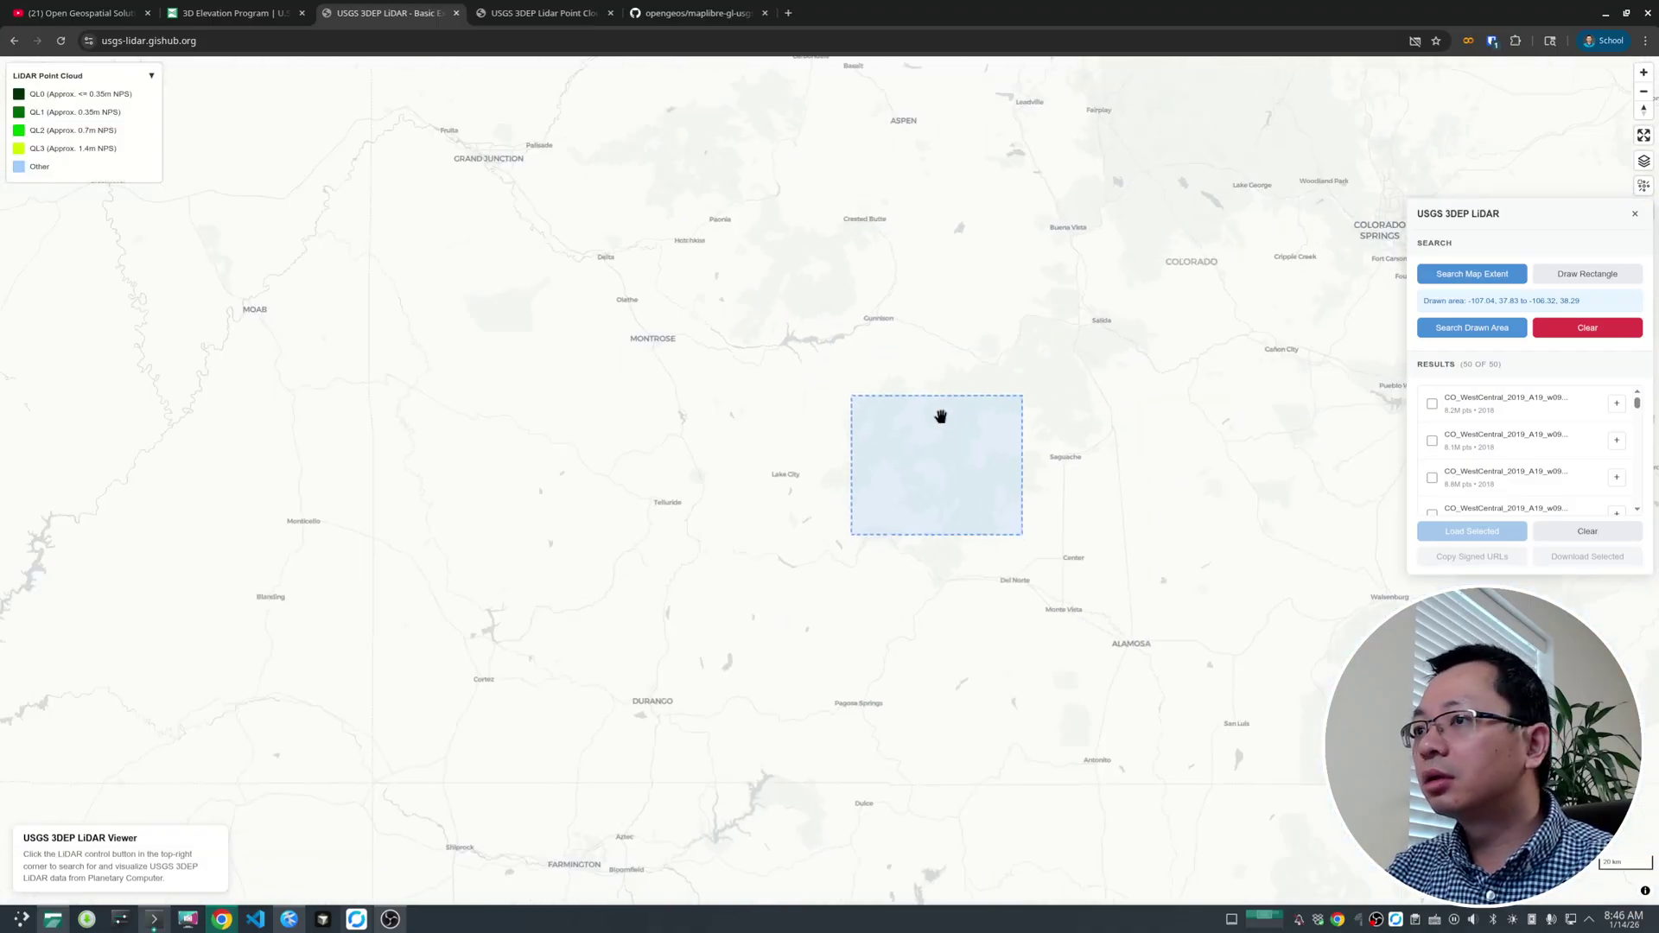
scroll(1080, 422, "up", 1)
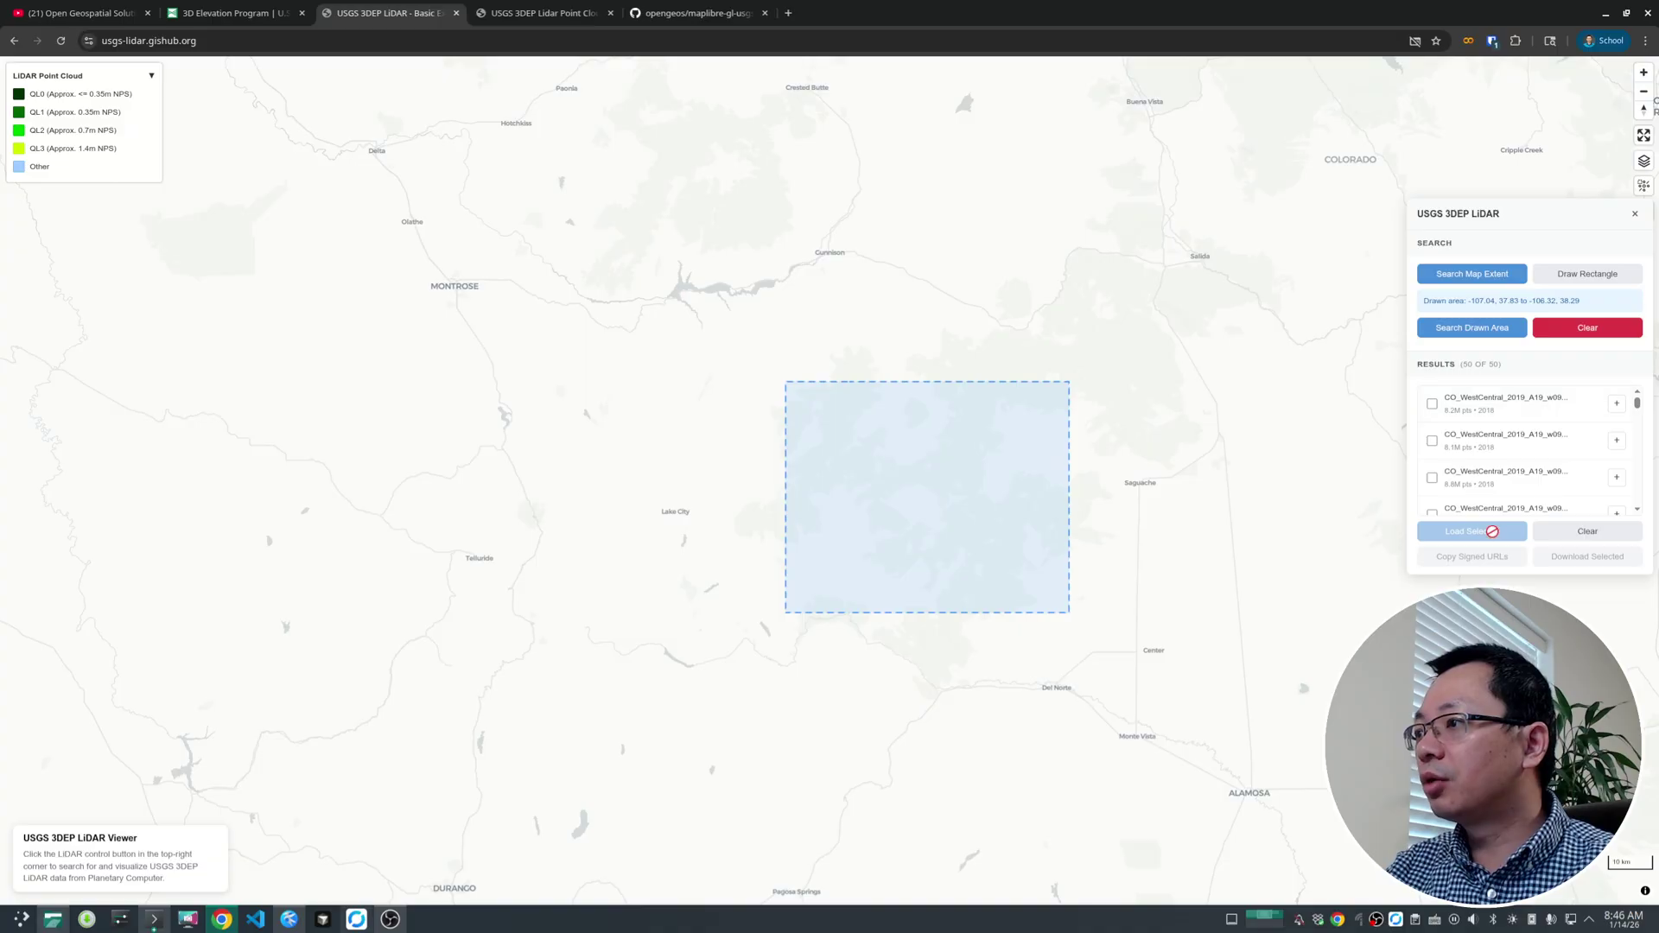
left_click(1615, 402)
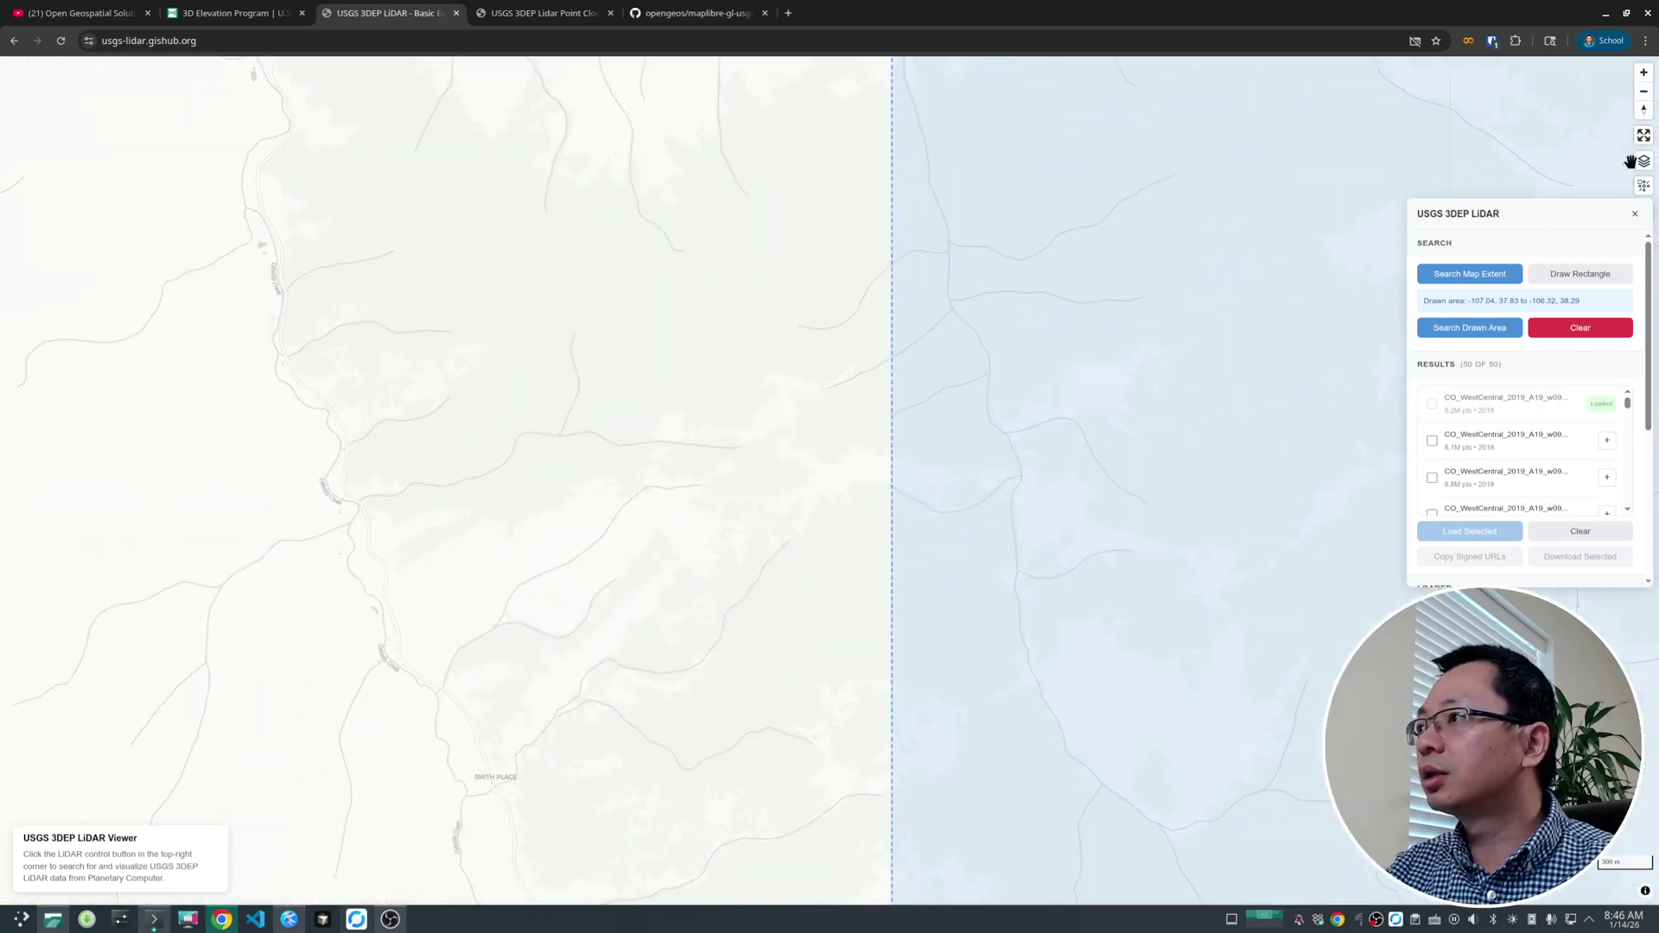
Reset to a fresh map, hide the 3DEP Index overlay again, and zoom into central Colorado.
left_click(1642, 162)
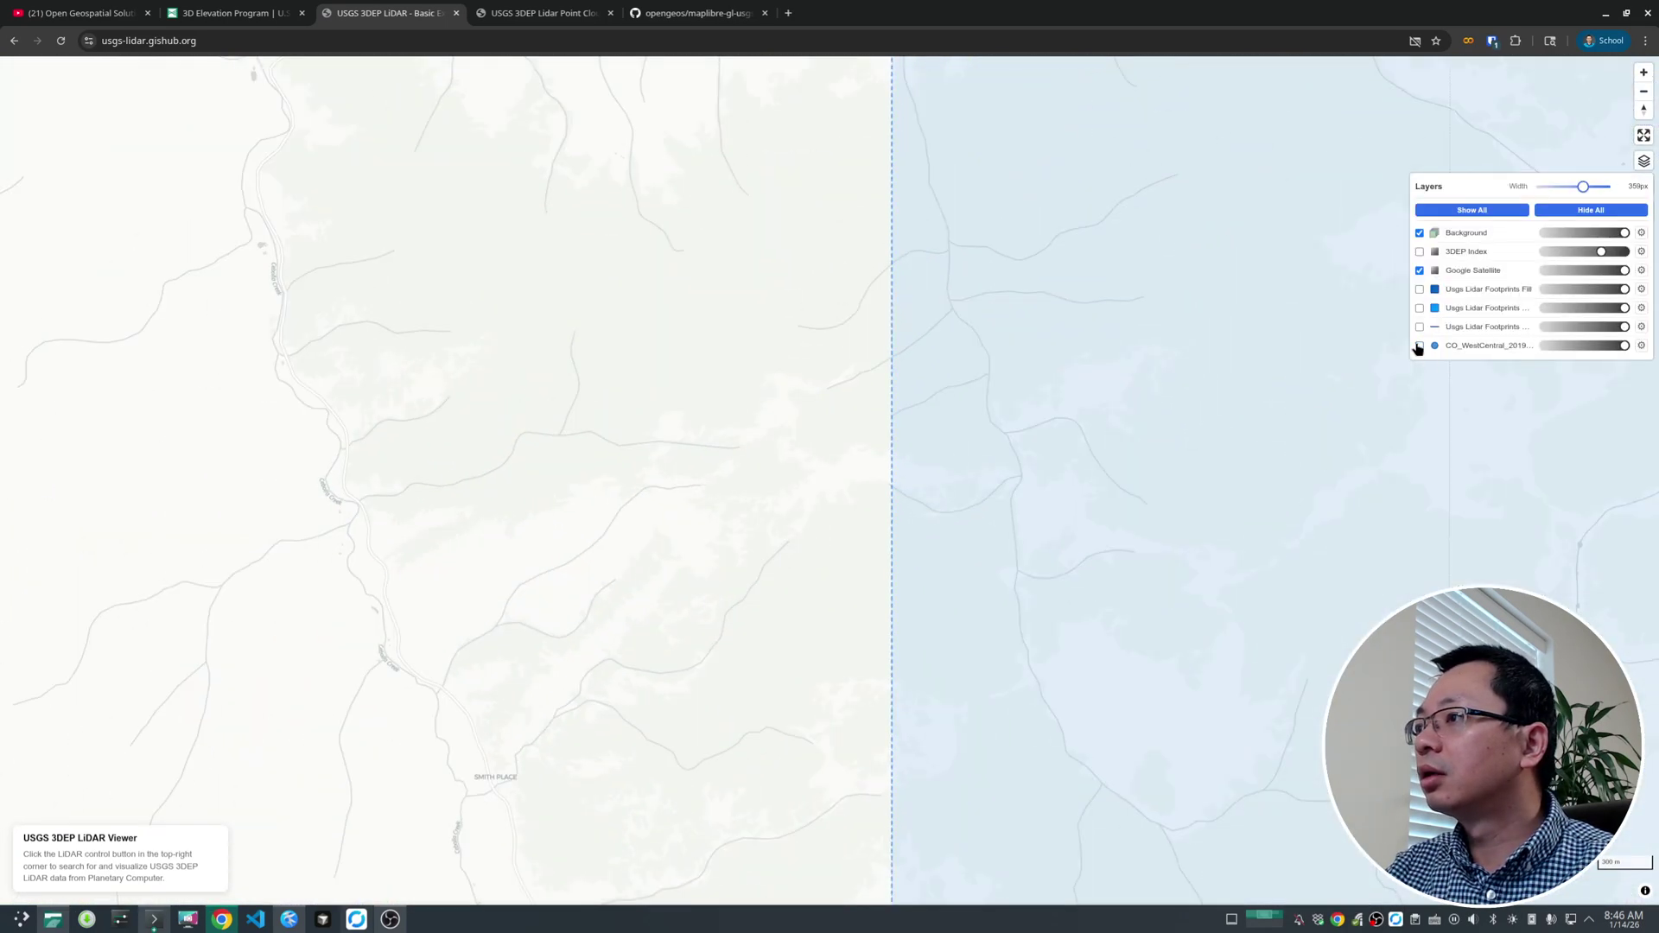
scroll(682, 393, "down", 10)
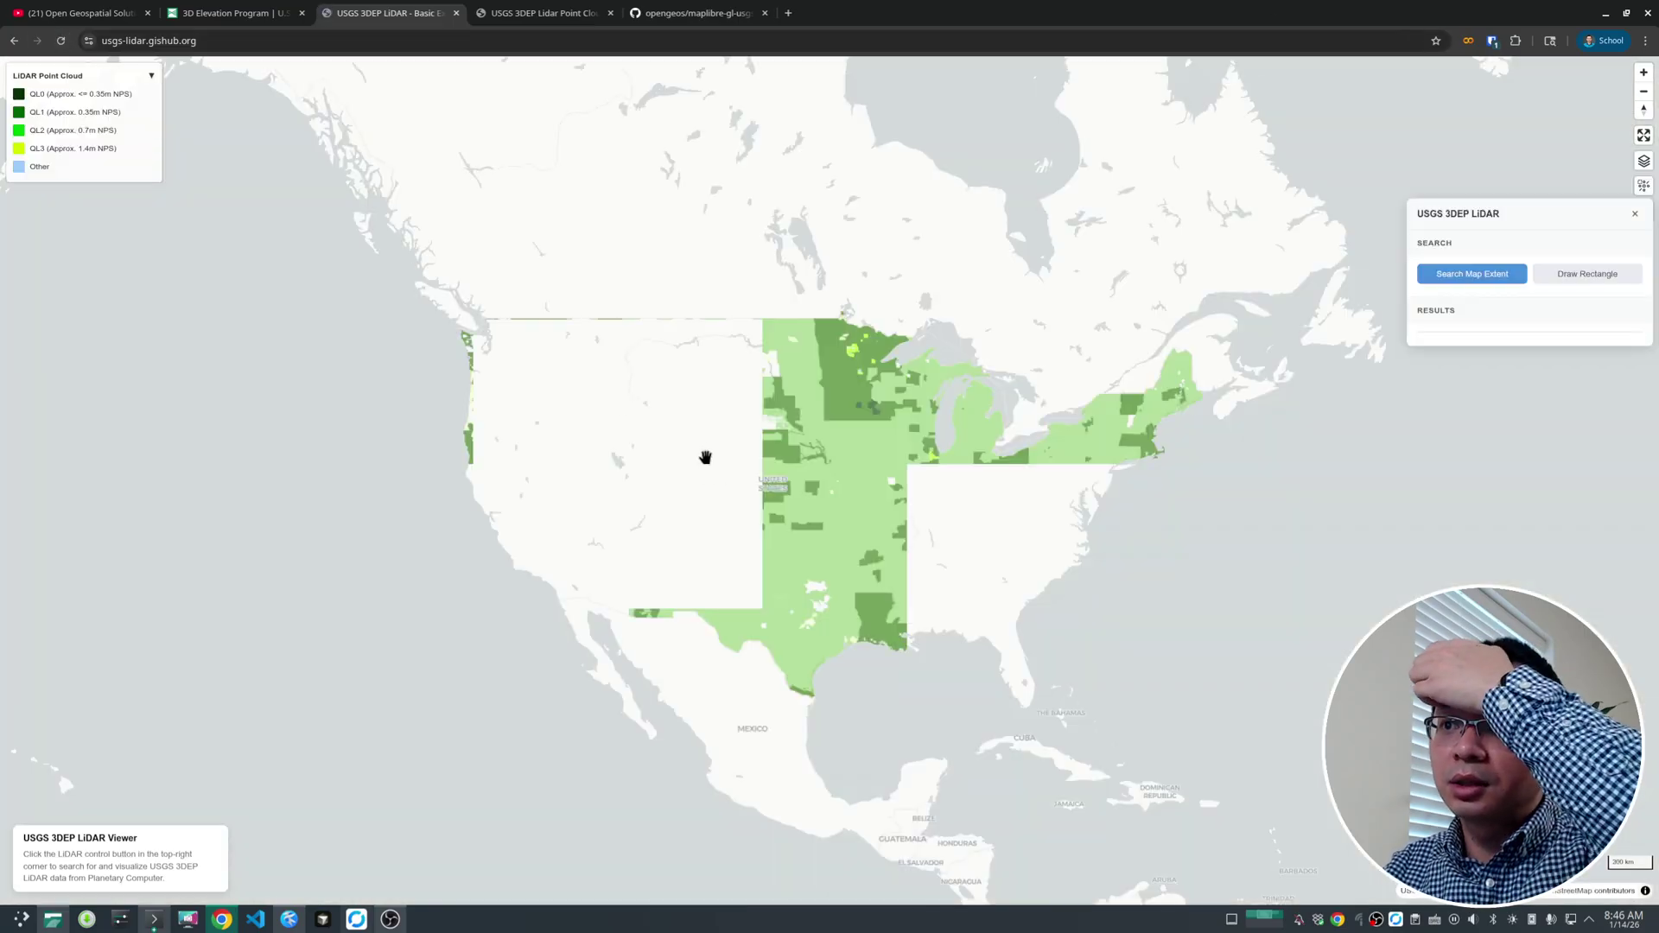
scroll(665, 459, "up", 2)
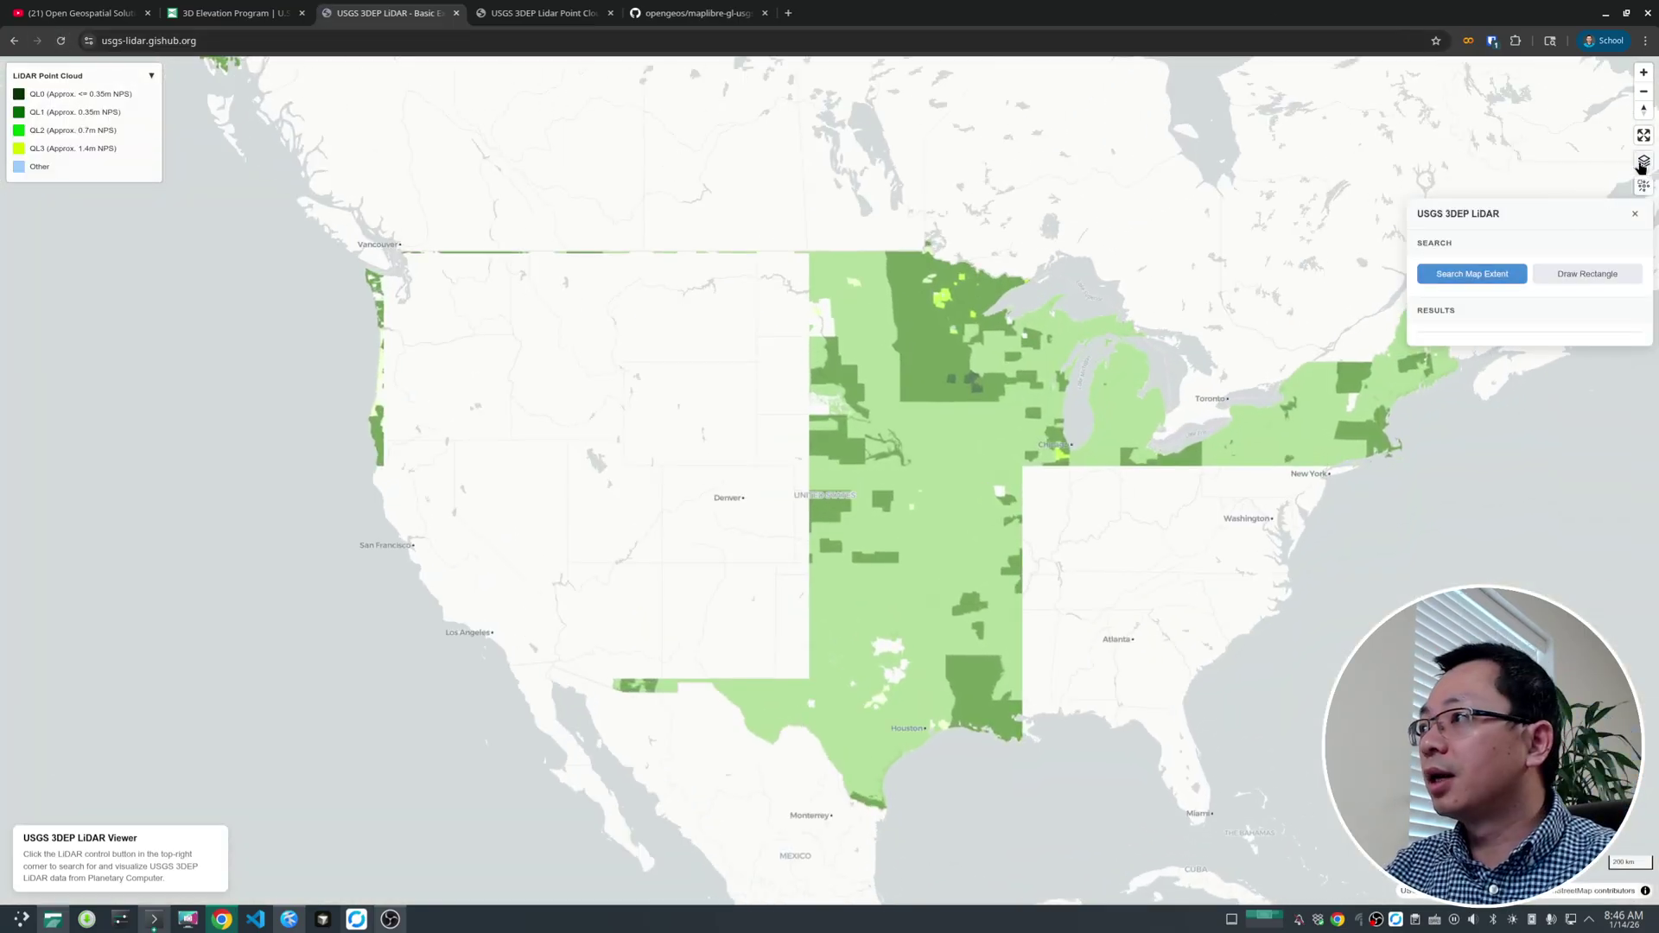
left_click(1642, 164)
left_click(1419, 253)
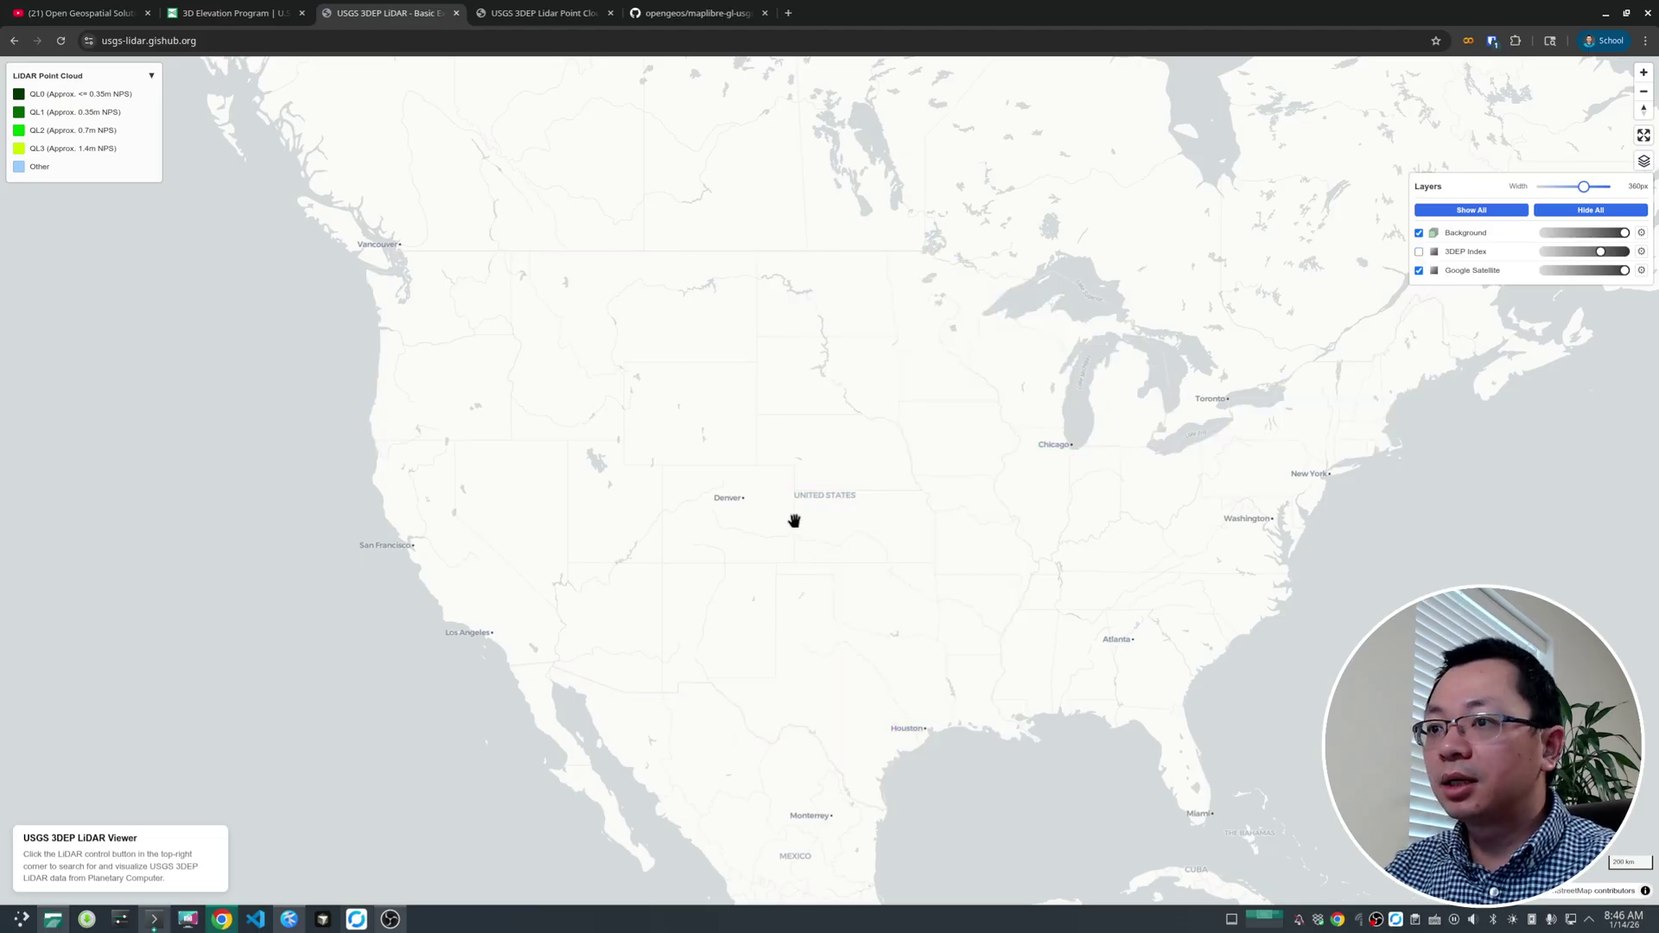
scroll(794, 521, "up", 5)
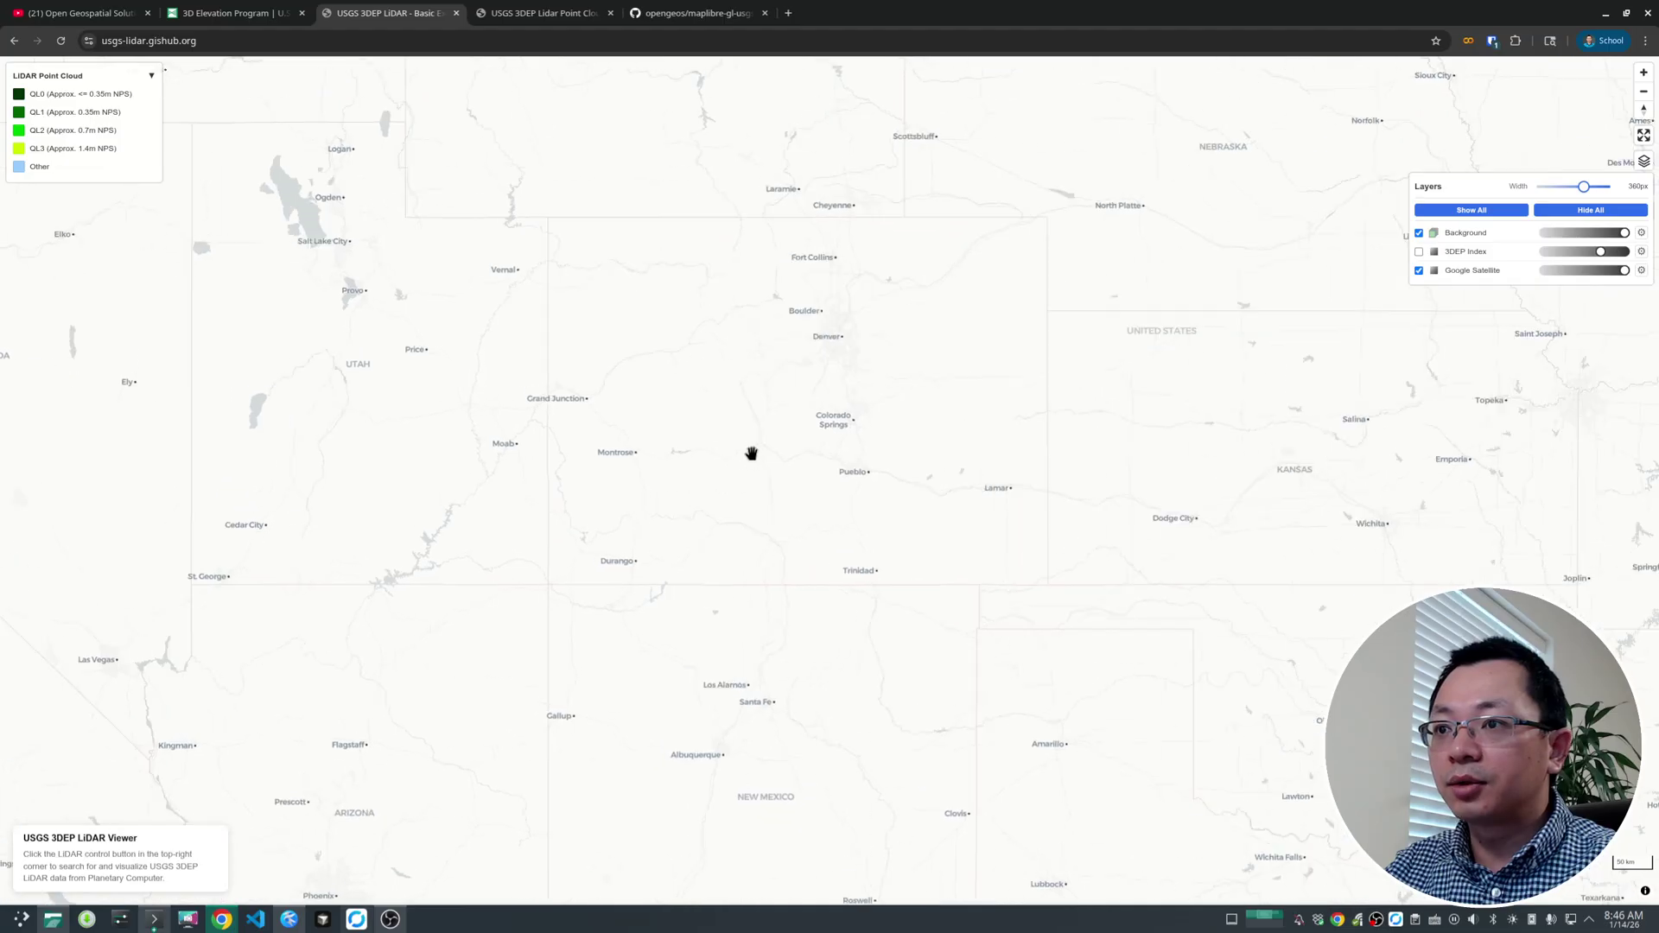
scroll(750, 453, "up", 5)
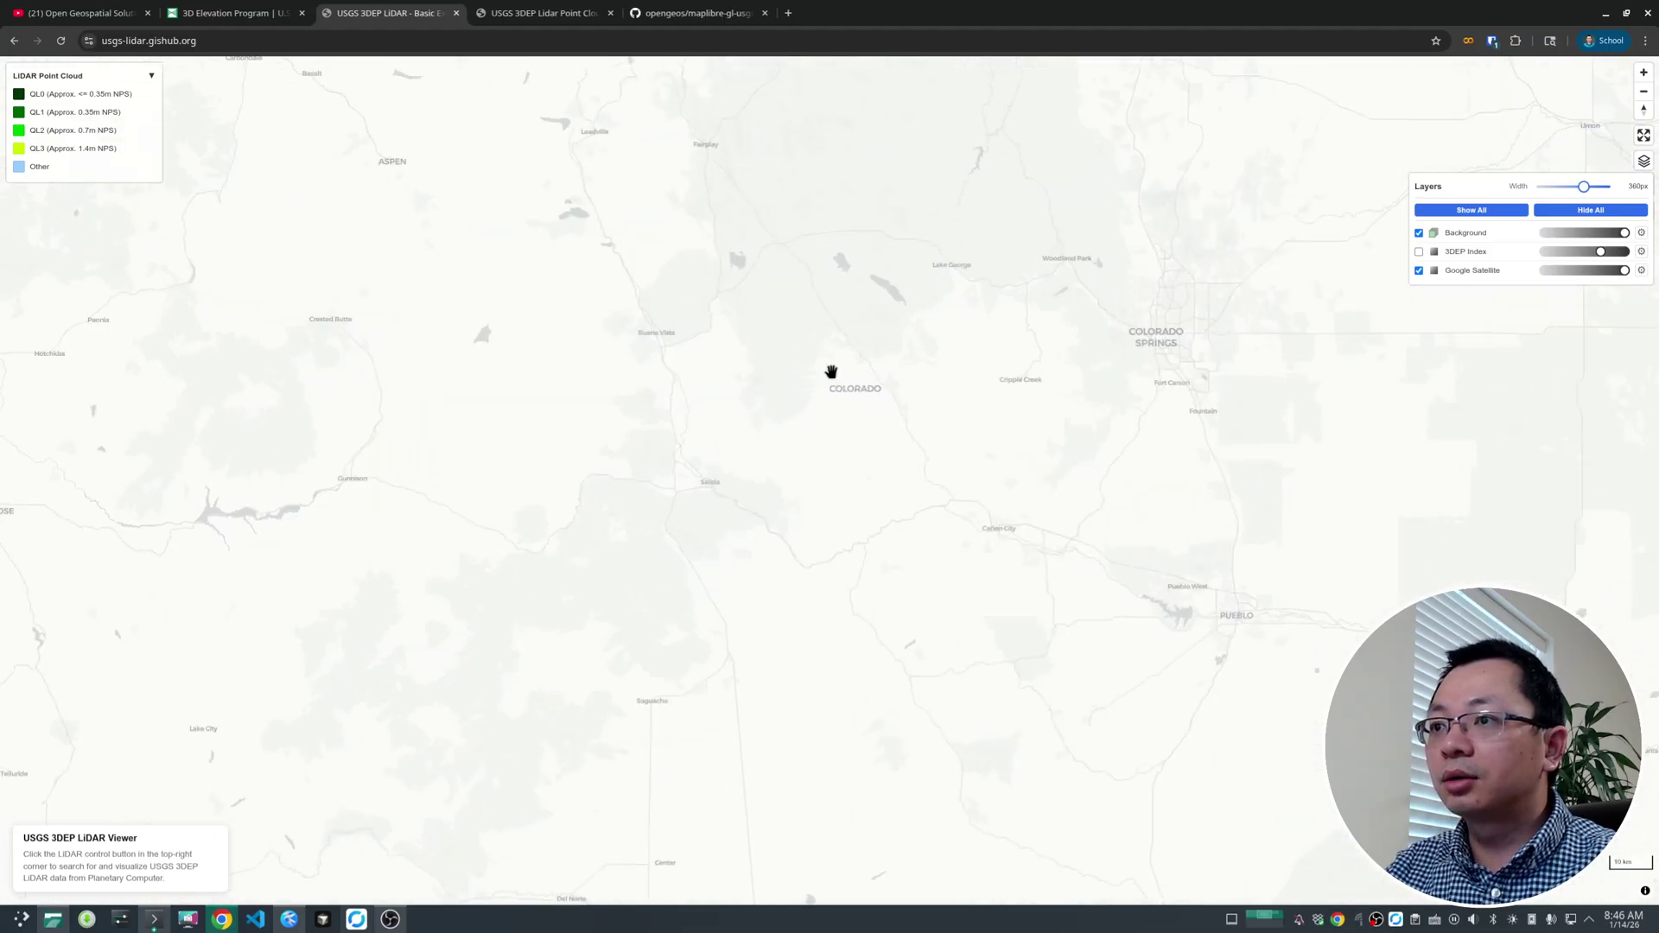
Draw a search rectangle from Fairplay to Lake George and search it for LiDAR tiles.
left_click_drag(831, 372, 840, 492)
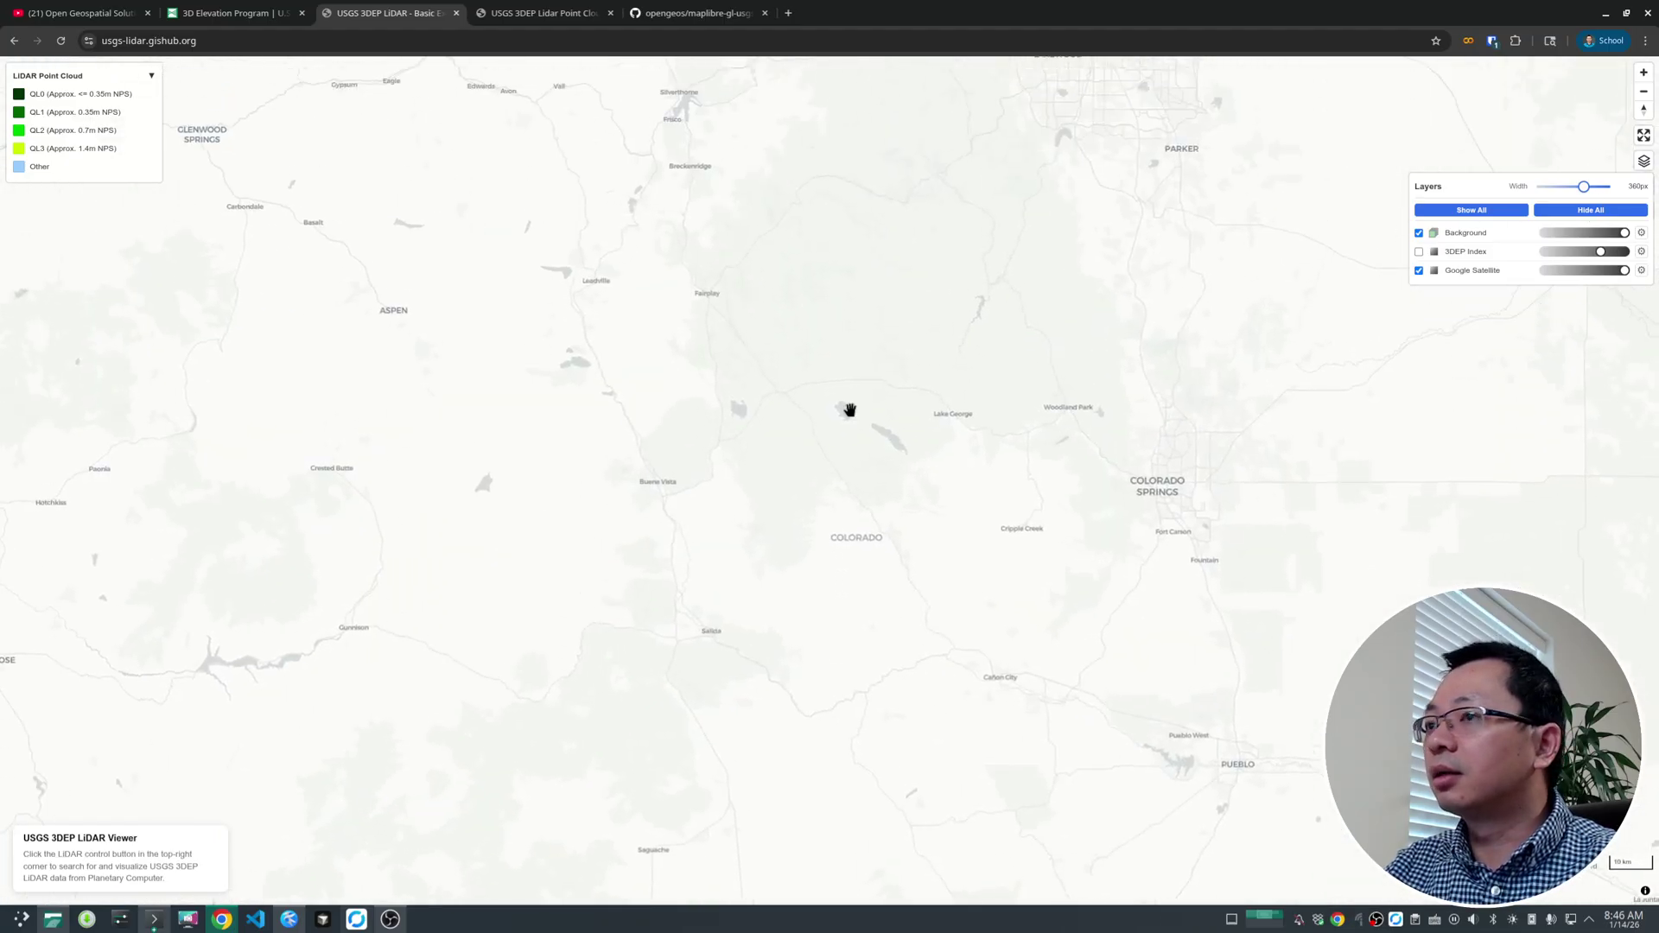
left_click(1644, 164)
left_click(1643, 185)
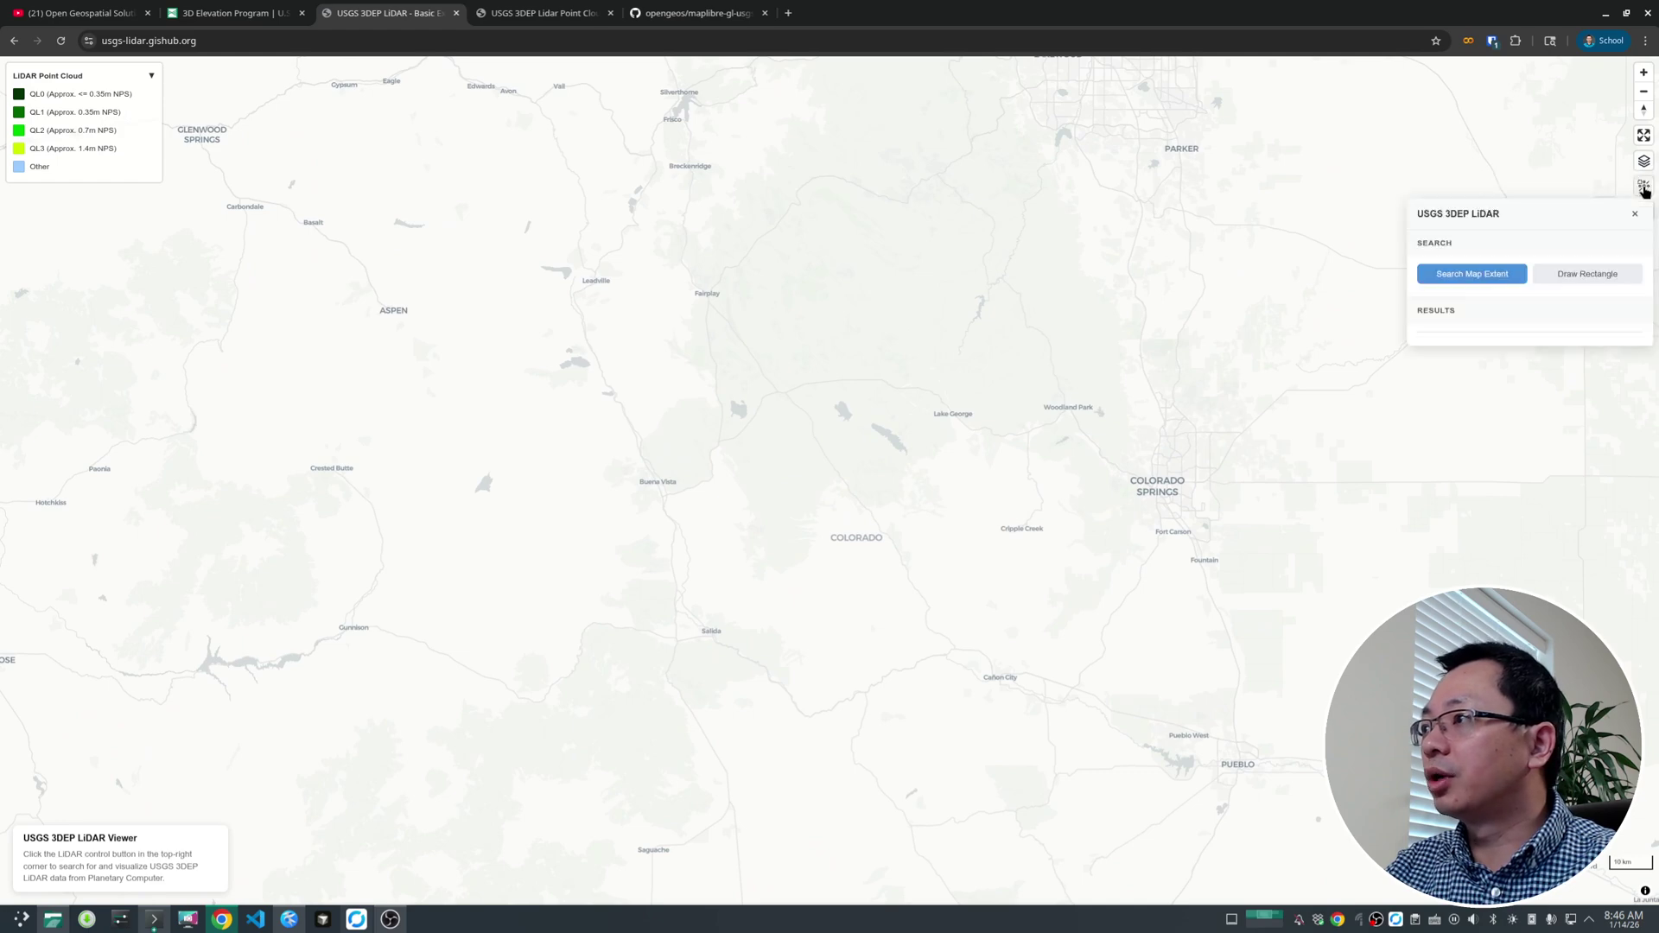
left_click(1590, 274)
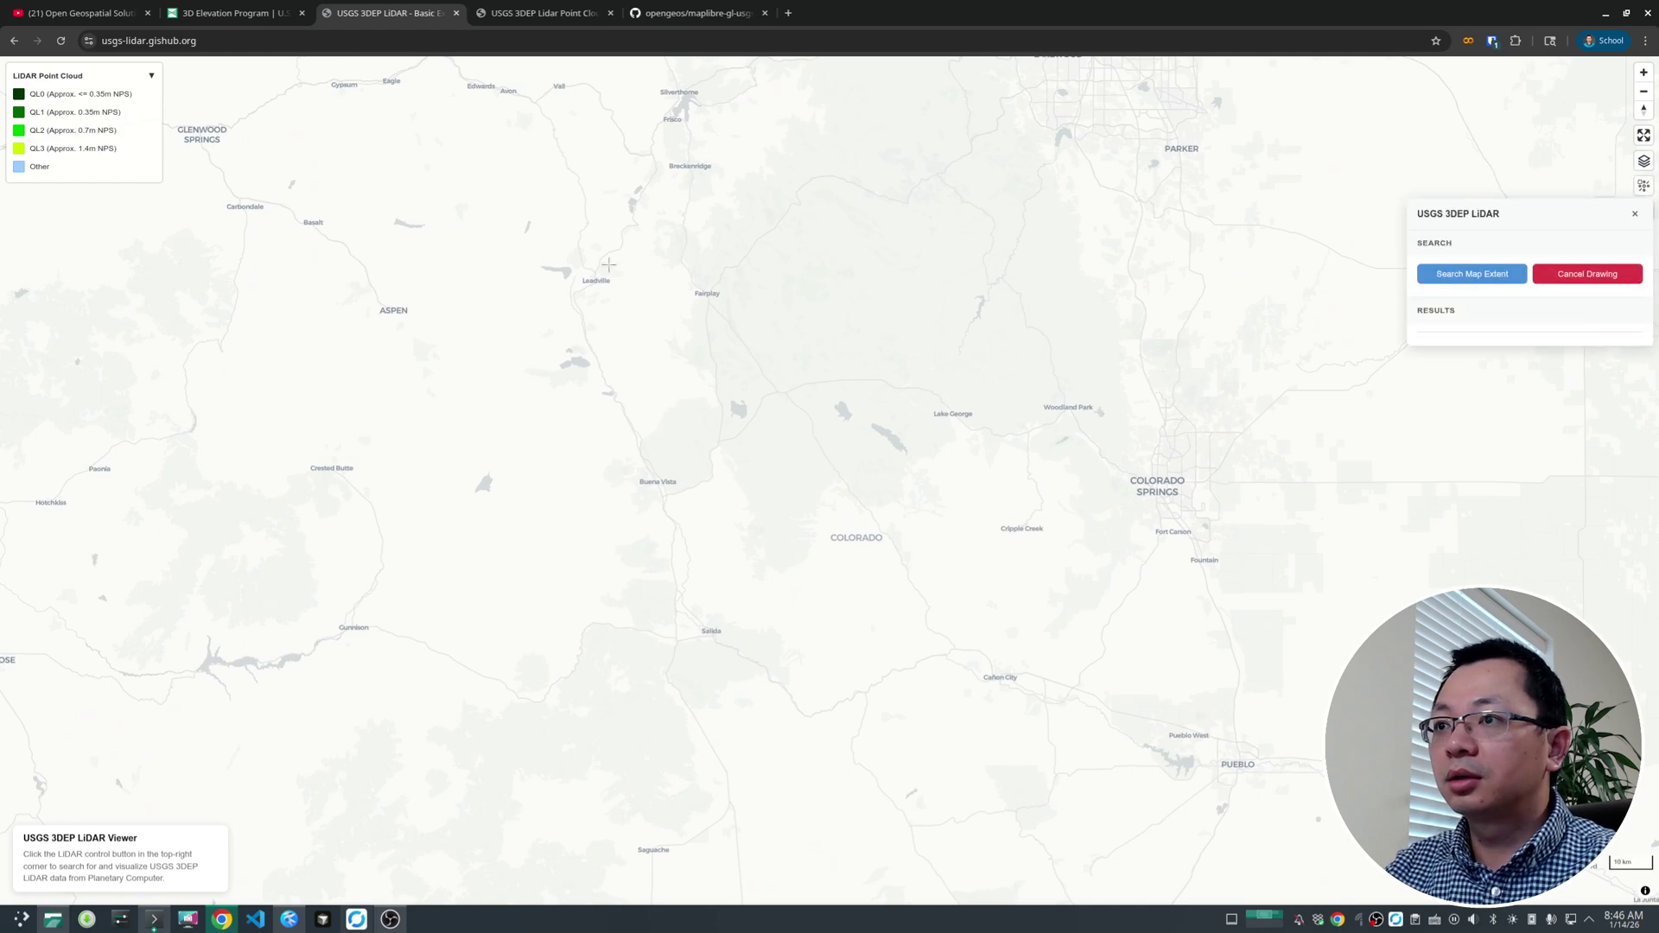
mouse_move(609, 265)
left_mouse_down()
mouse_move(882, 570)
mouse_move(977, 533)
left_mouse_up()
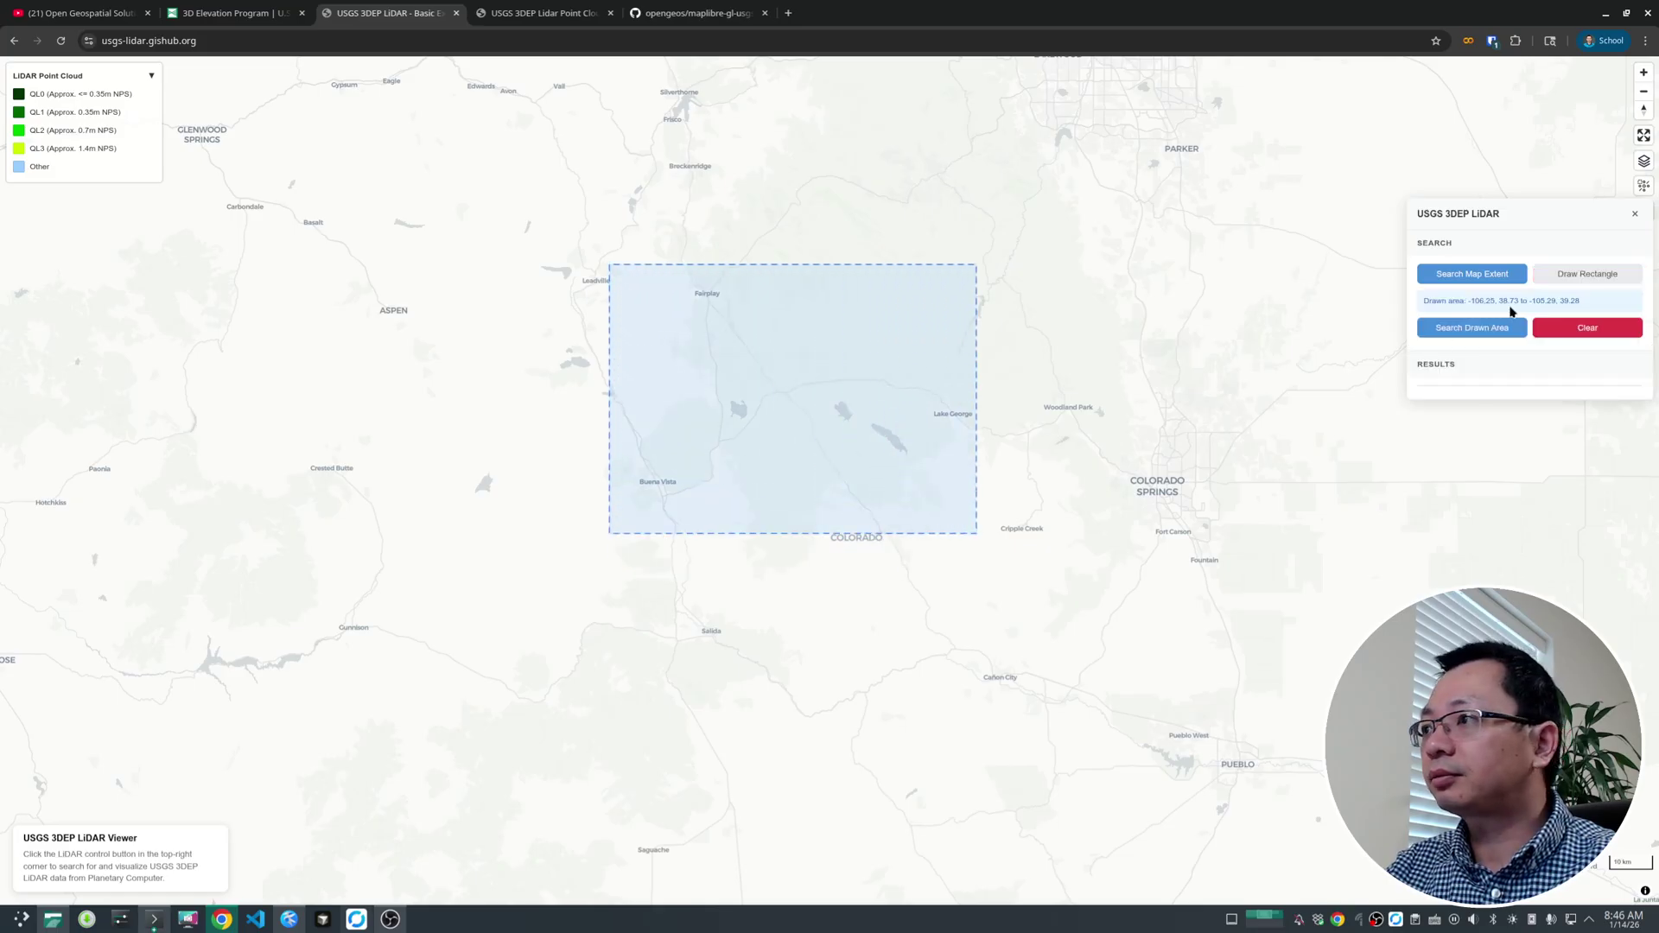
left_click(1471, 328)
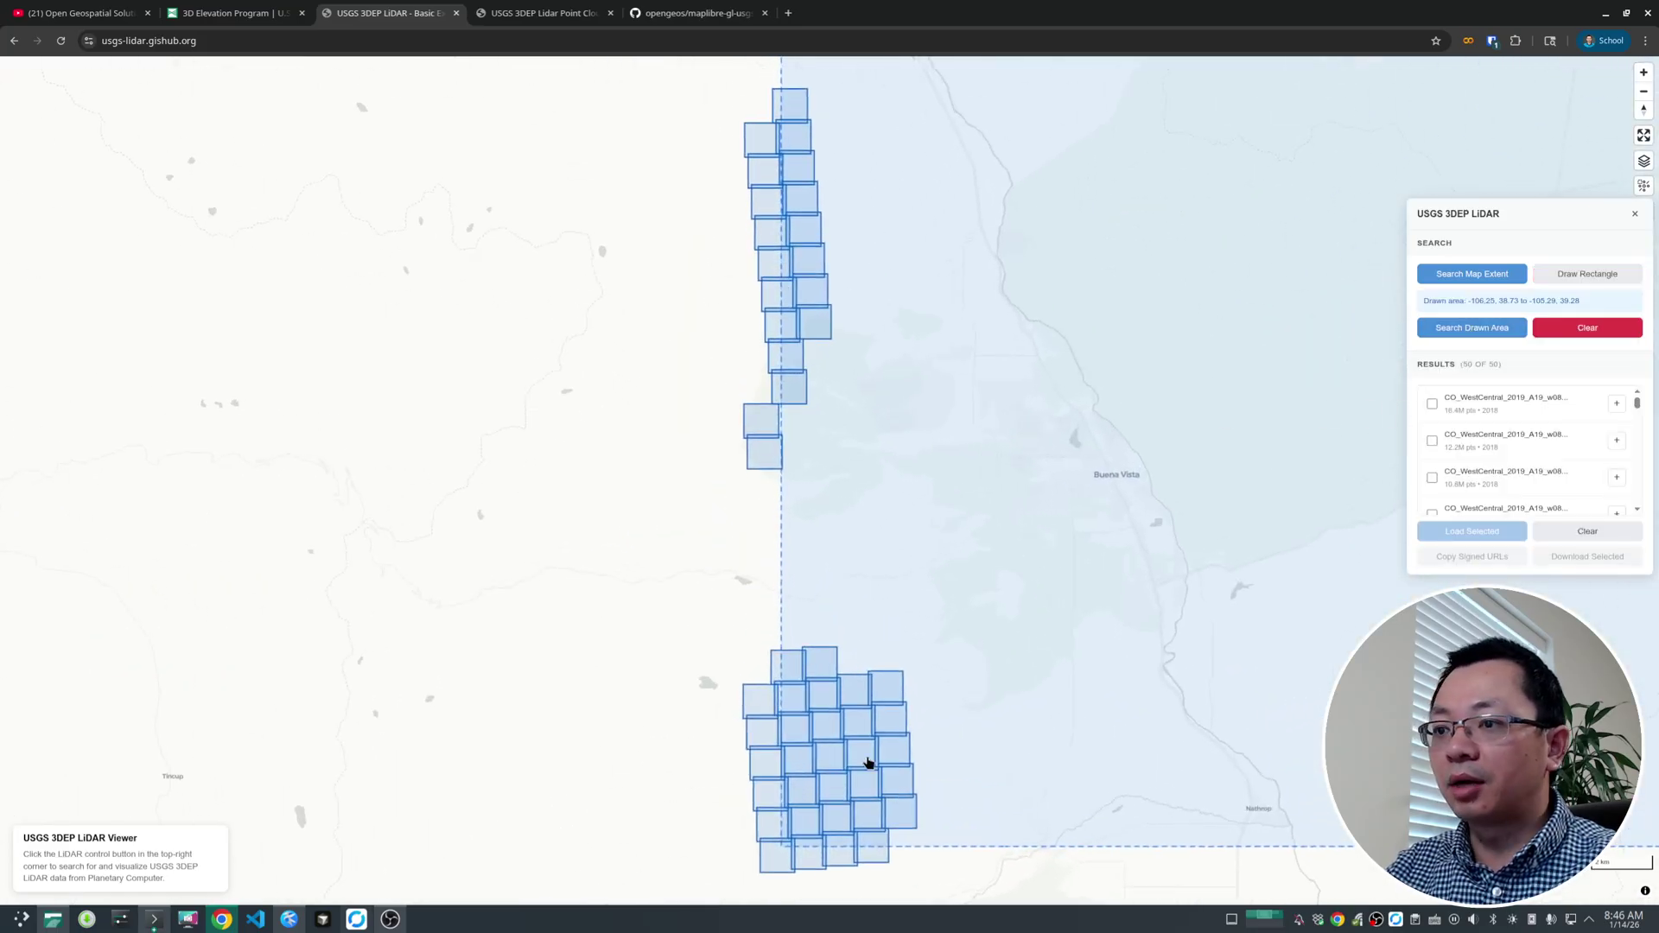
Select two adjacent tile footprints in the southern cluster to render them as point clouds.
left_click_drag(868, 763, 809, 555)
scroll(775, 596, "up", 4)
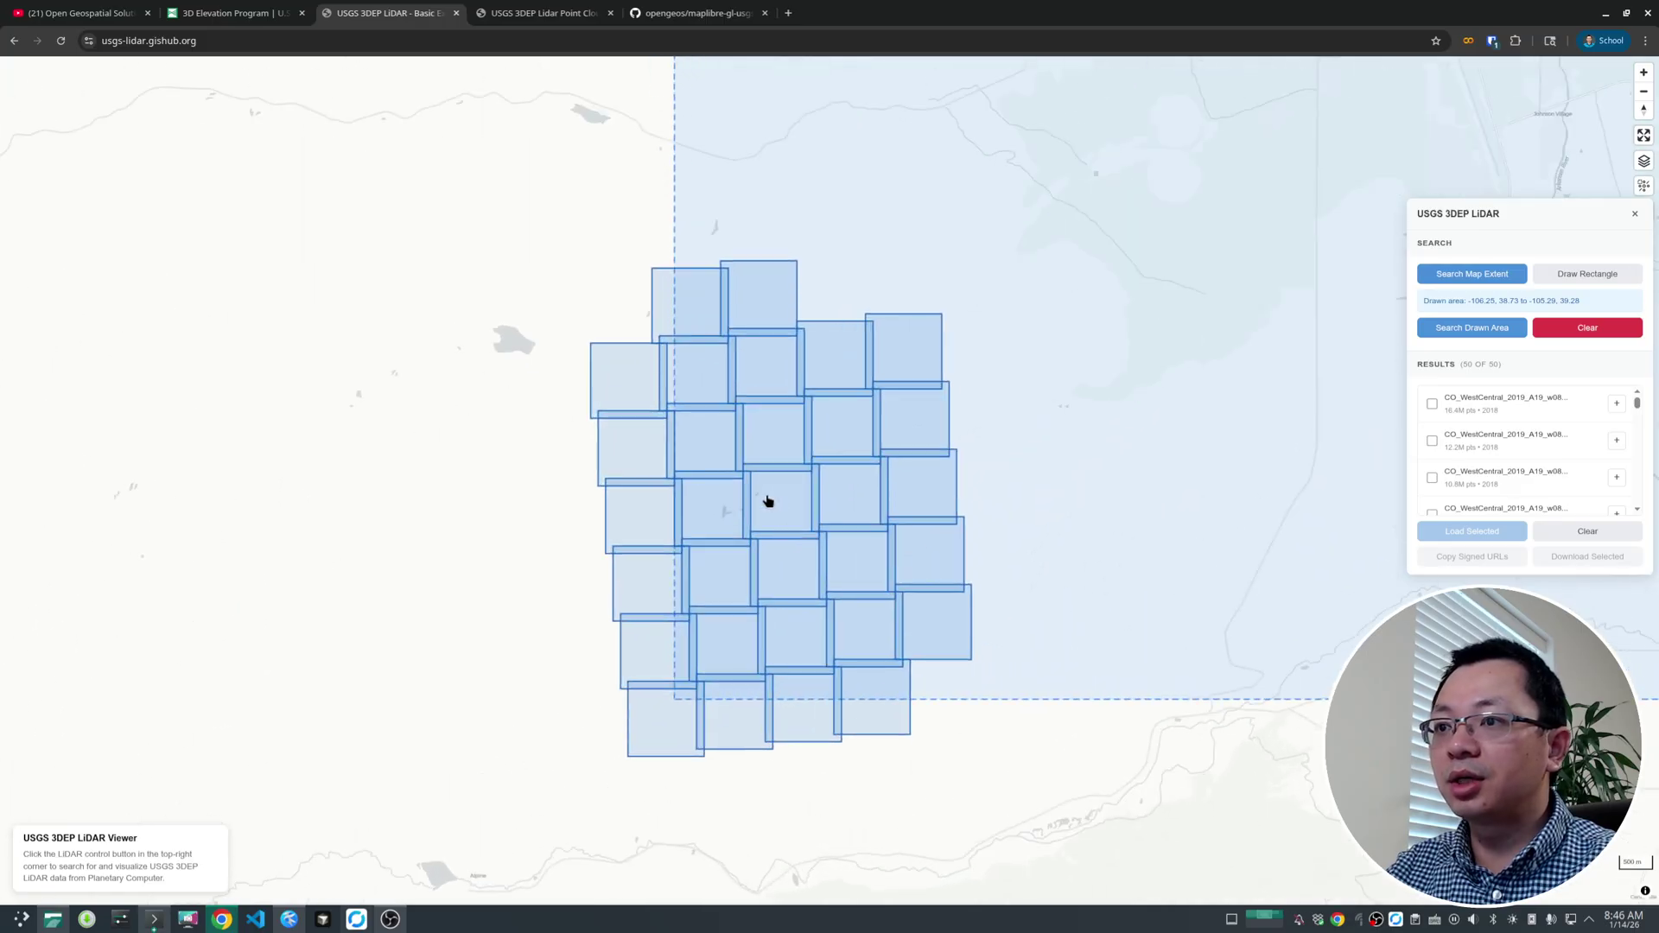
left_click(788, 507)
left_click(795, 568)
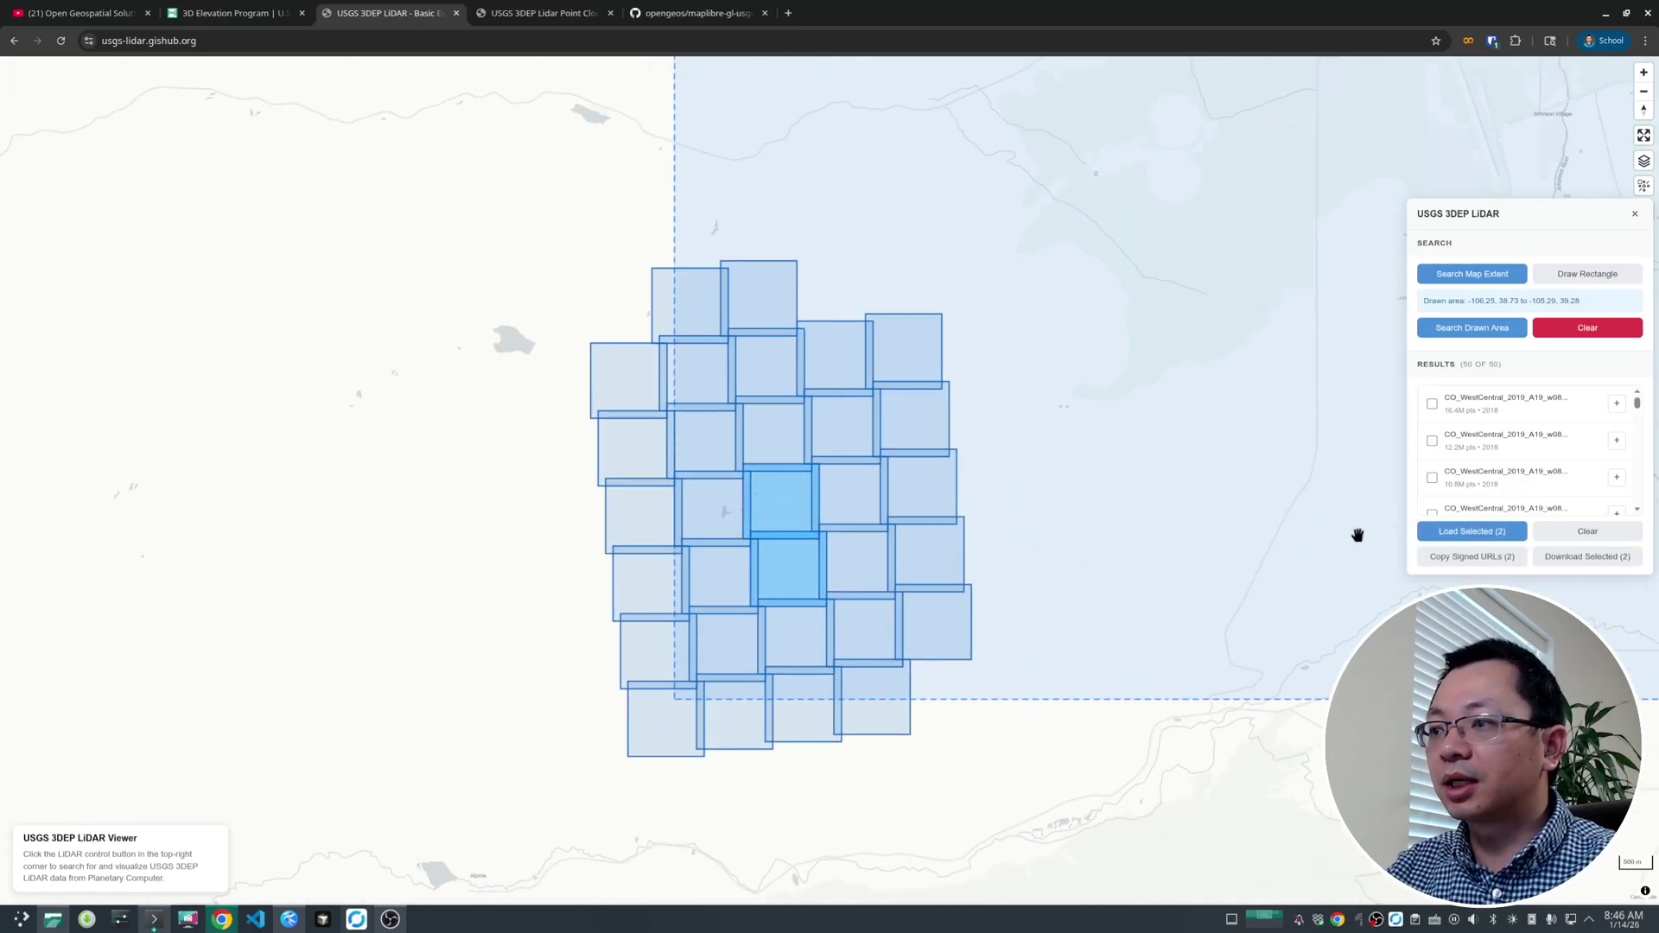
scroll(854, 588, "up", 10)
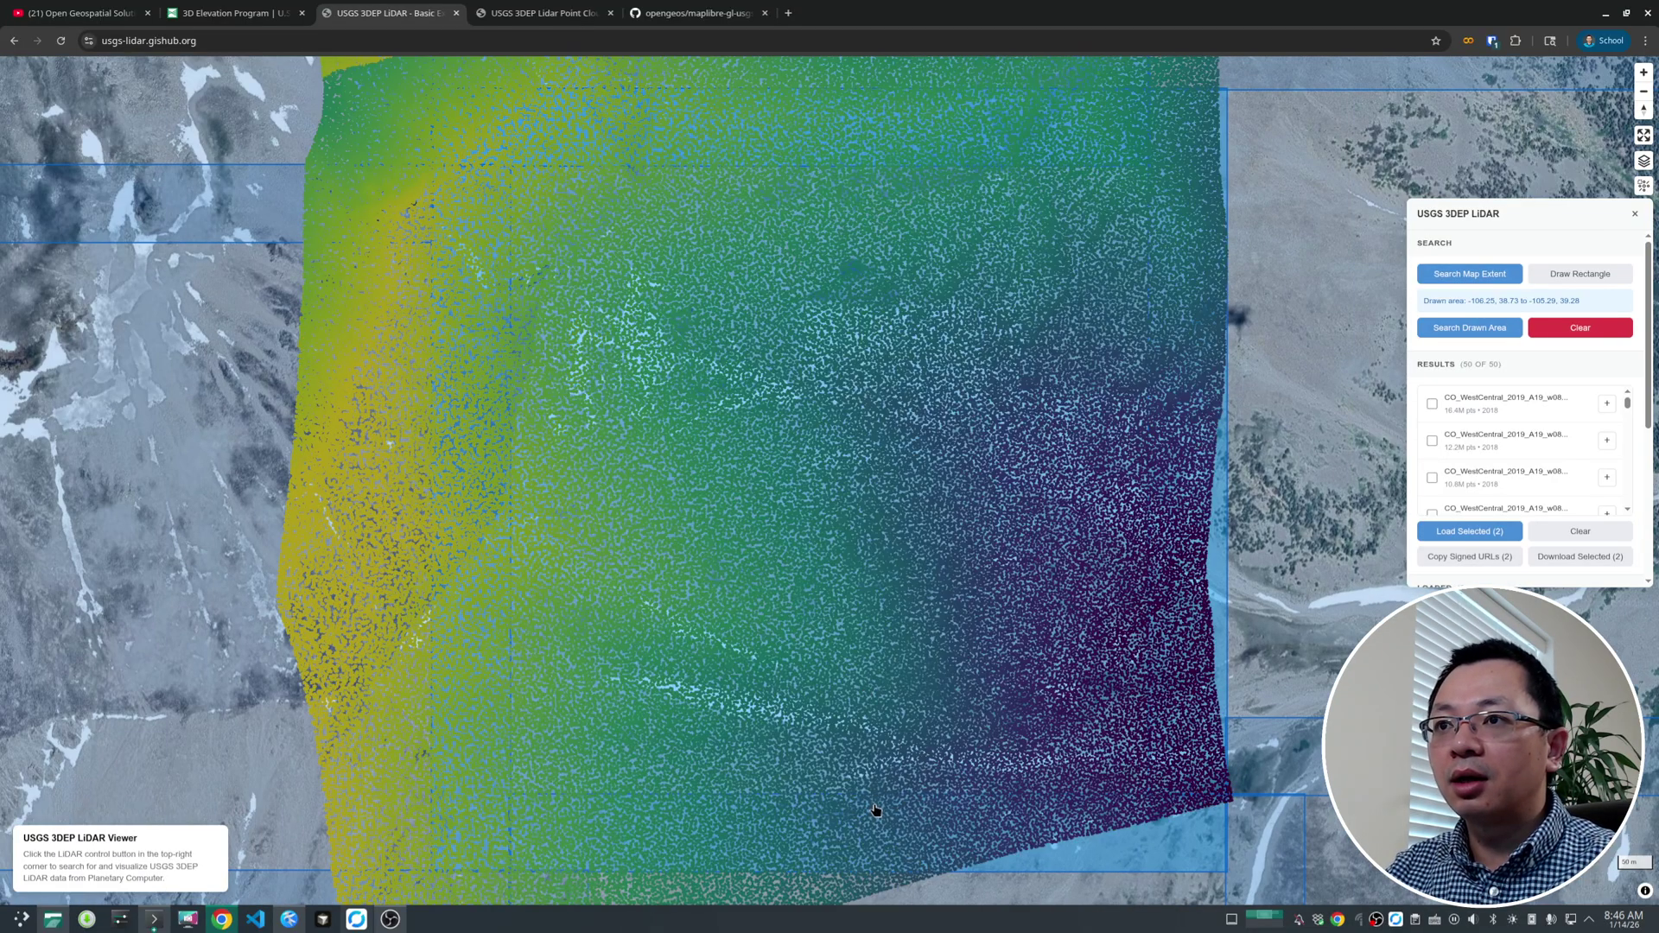
Orbit, tilt and zoom around the elevation-coloured mountain ridge, ending zoomed out over the search rectangle.
right_click_drag(875, 809, 665, 467)
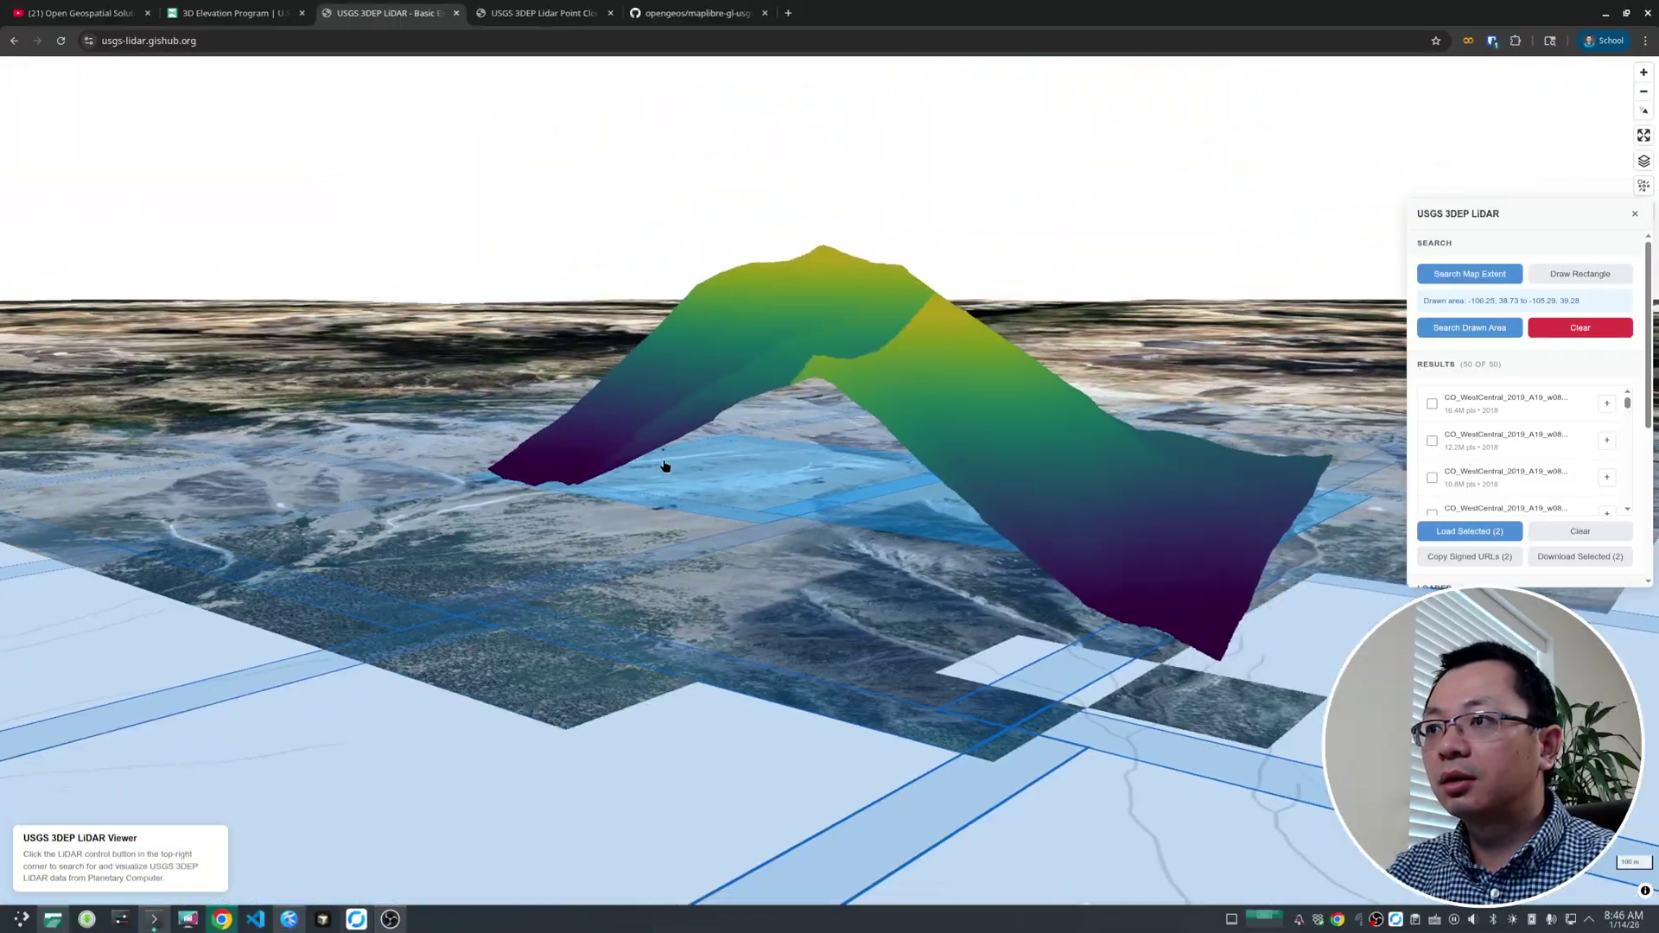
scroll(665, 466, "down", 2)
scroll(899, 470, "up", 3)
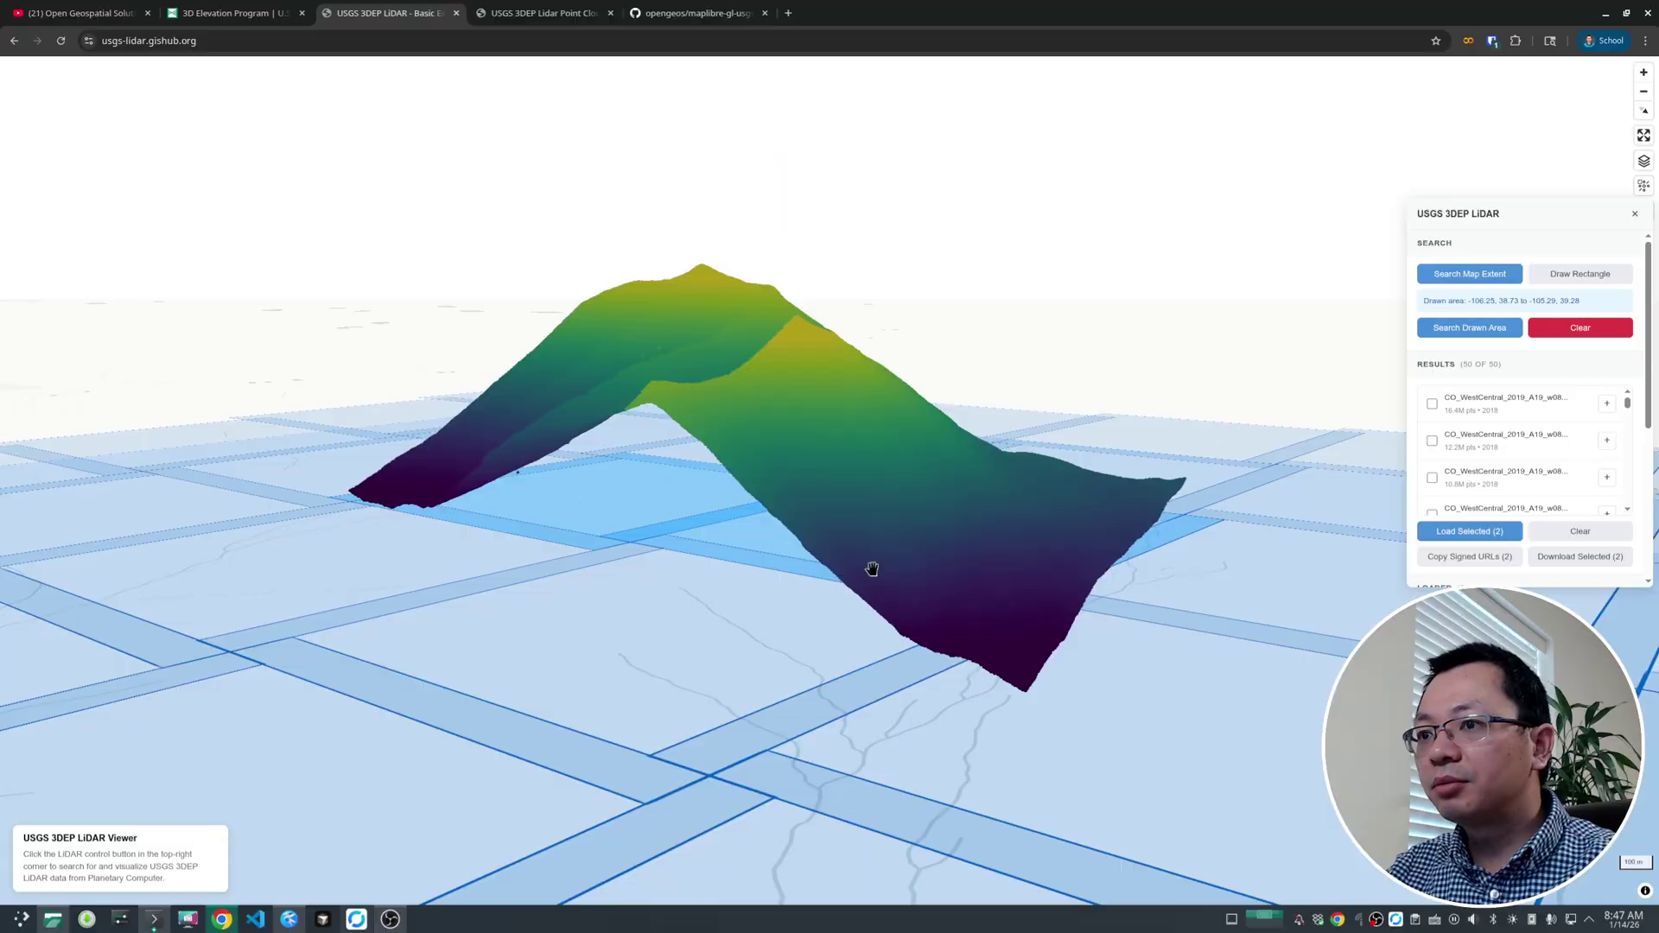
left_click(1644, 164)
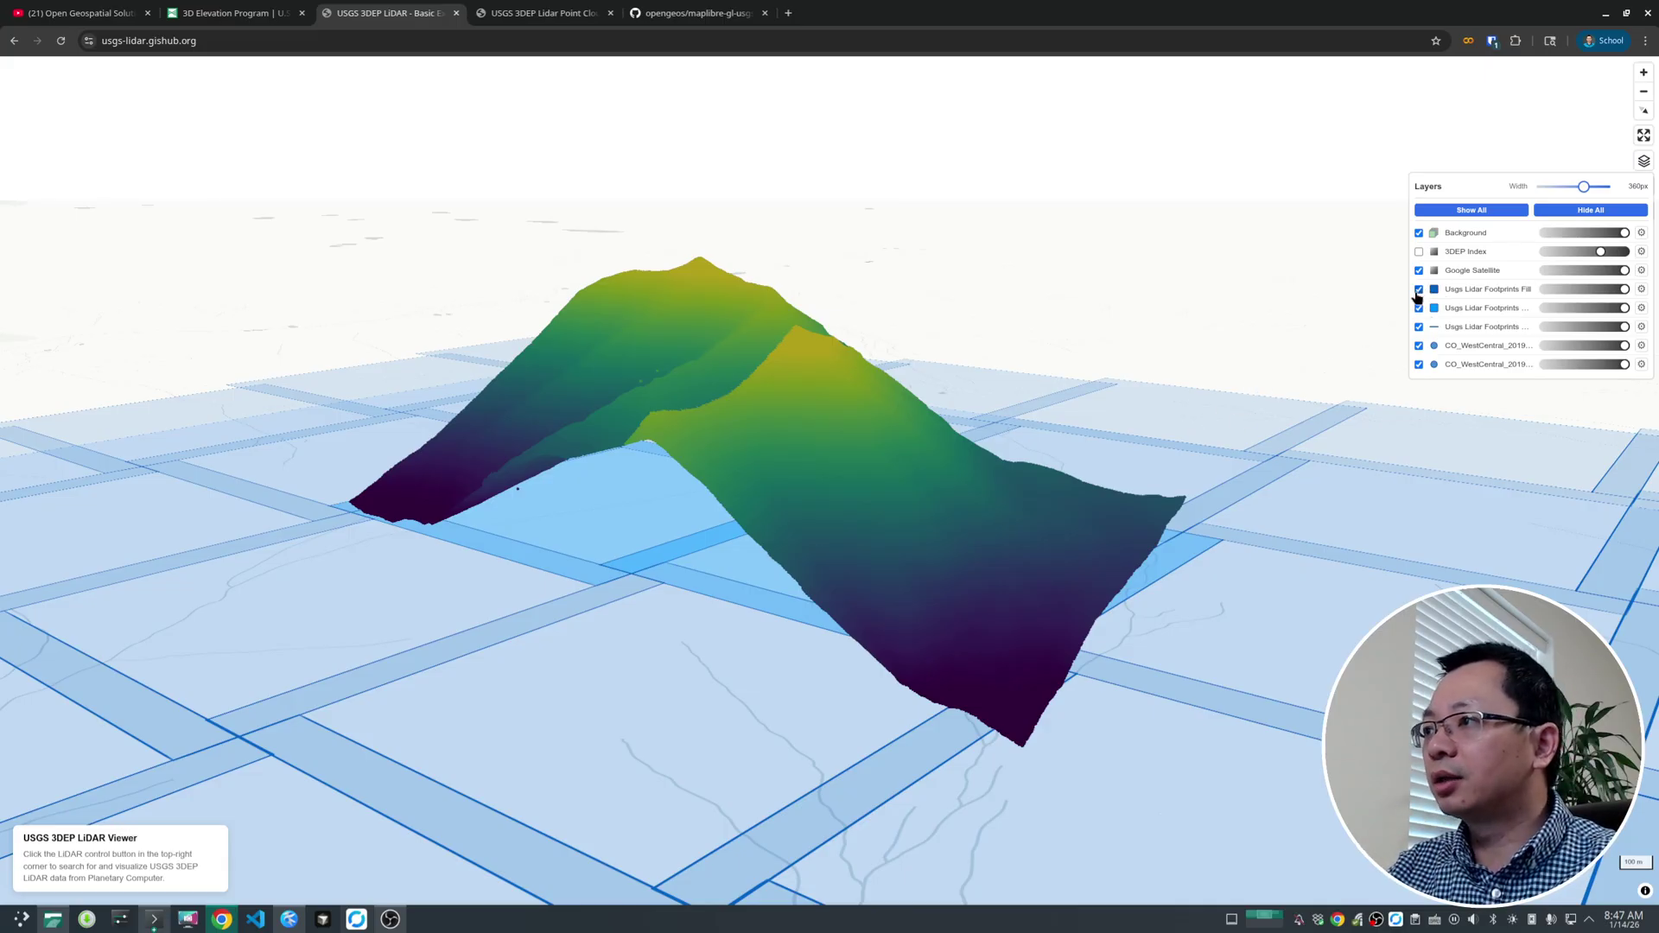
scroll(816, 462, "up", 3)
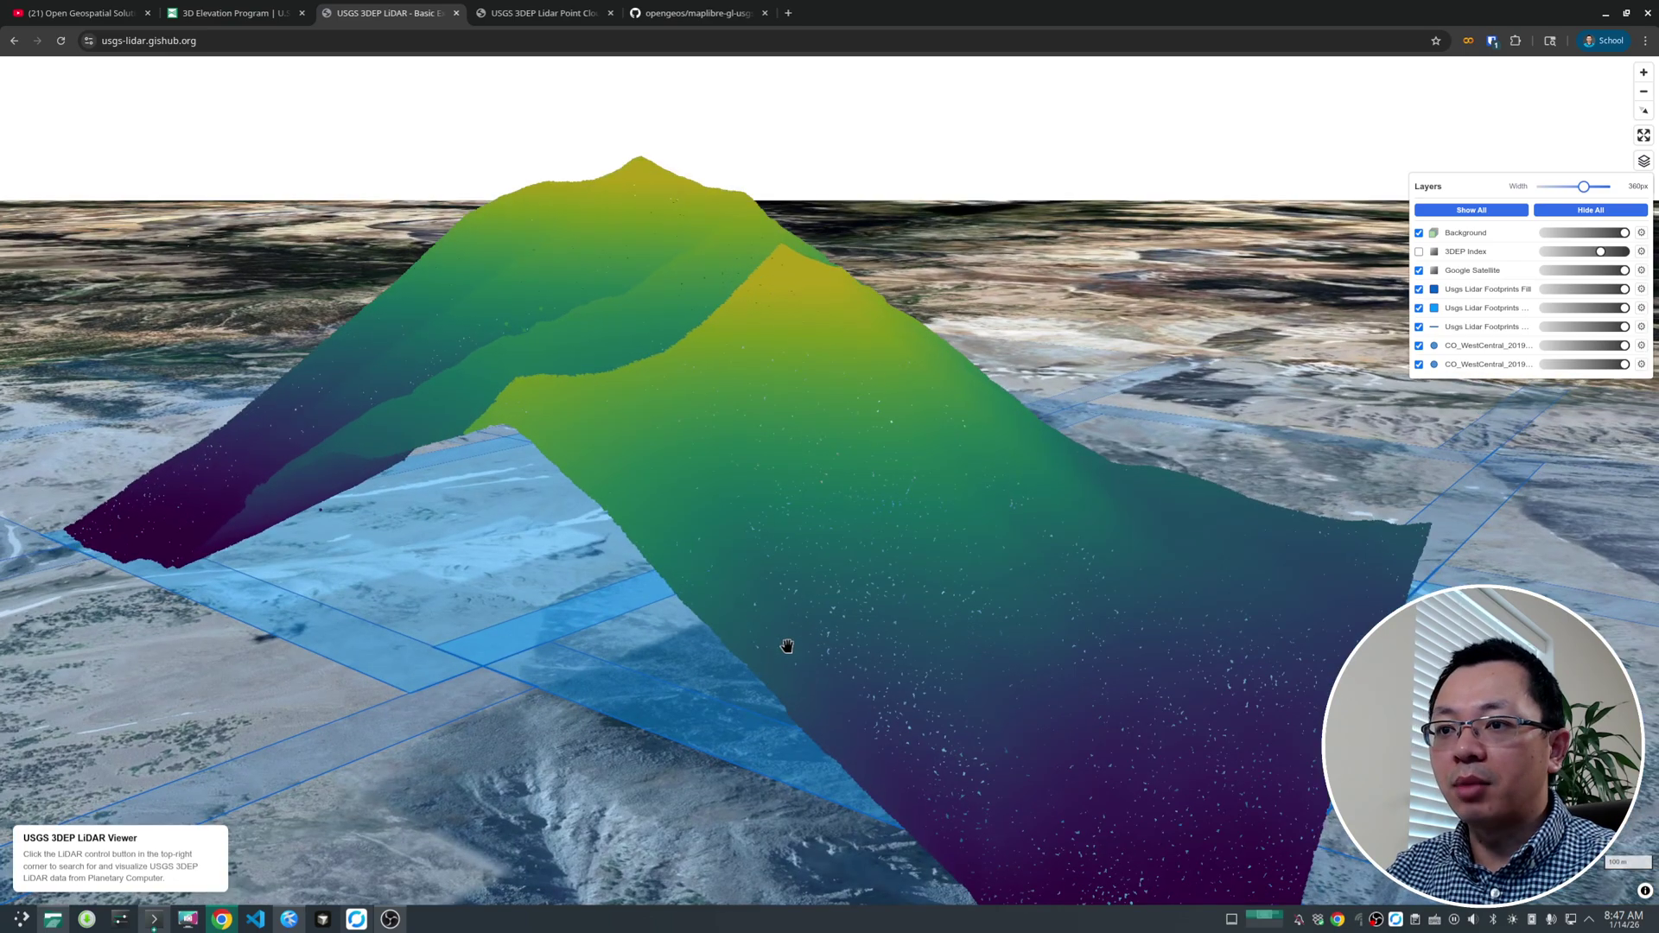
right_click_drag(786, 646, 666, 554)
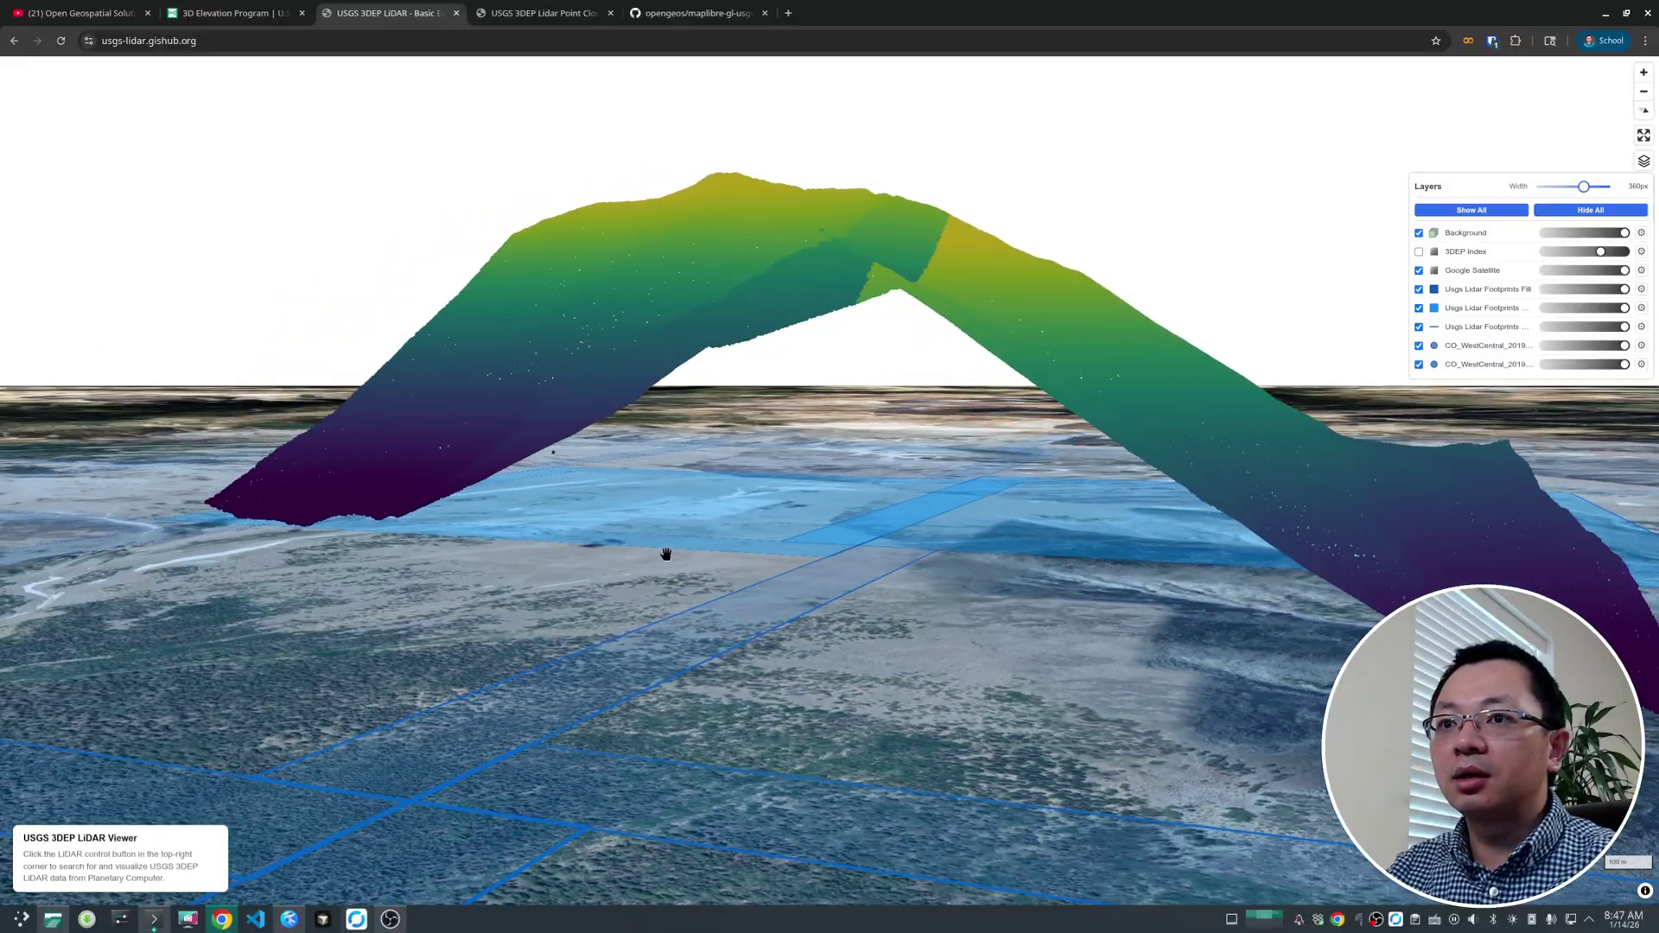
scroll(628, 549, "down", 3)
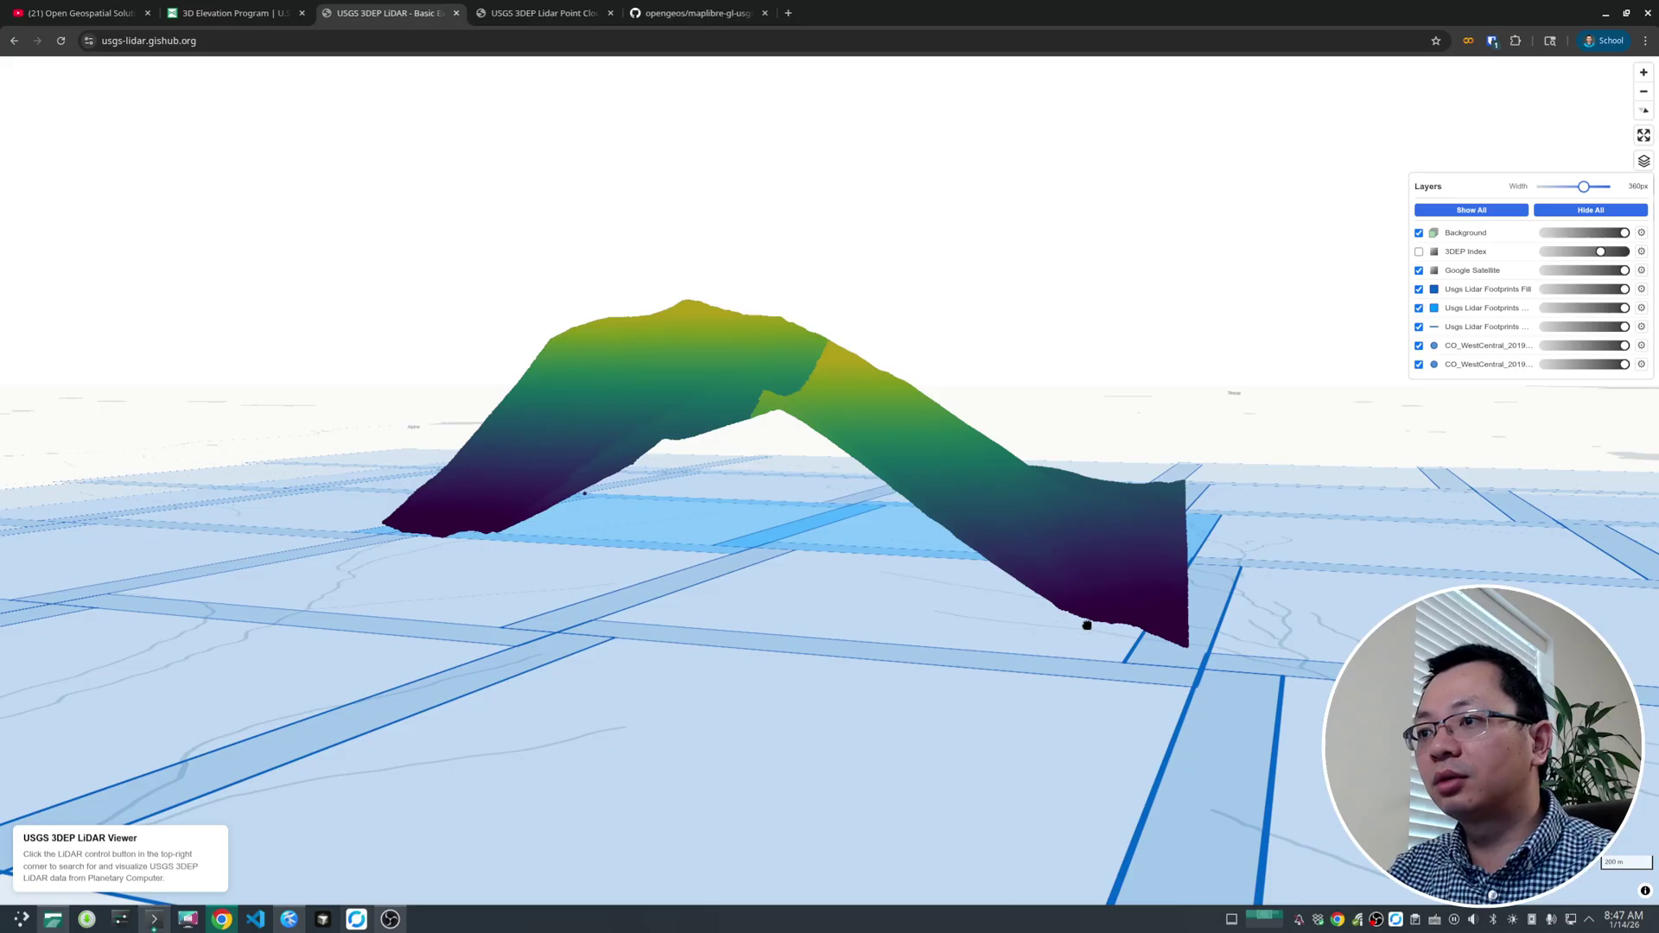
right_click_drag(1087, 625, 869, 680)
right_click_drag(733, 774, 886, 582)
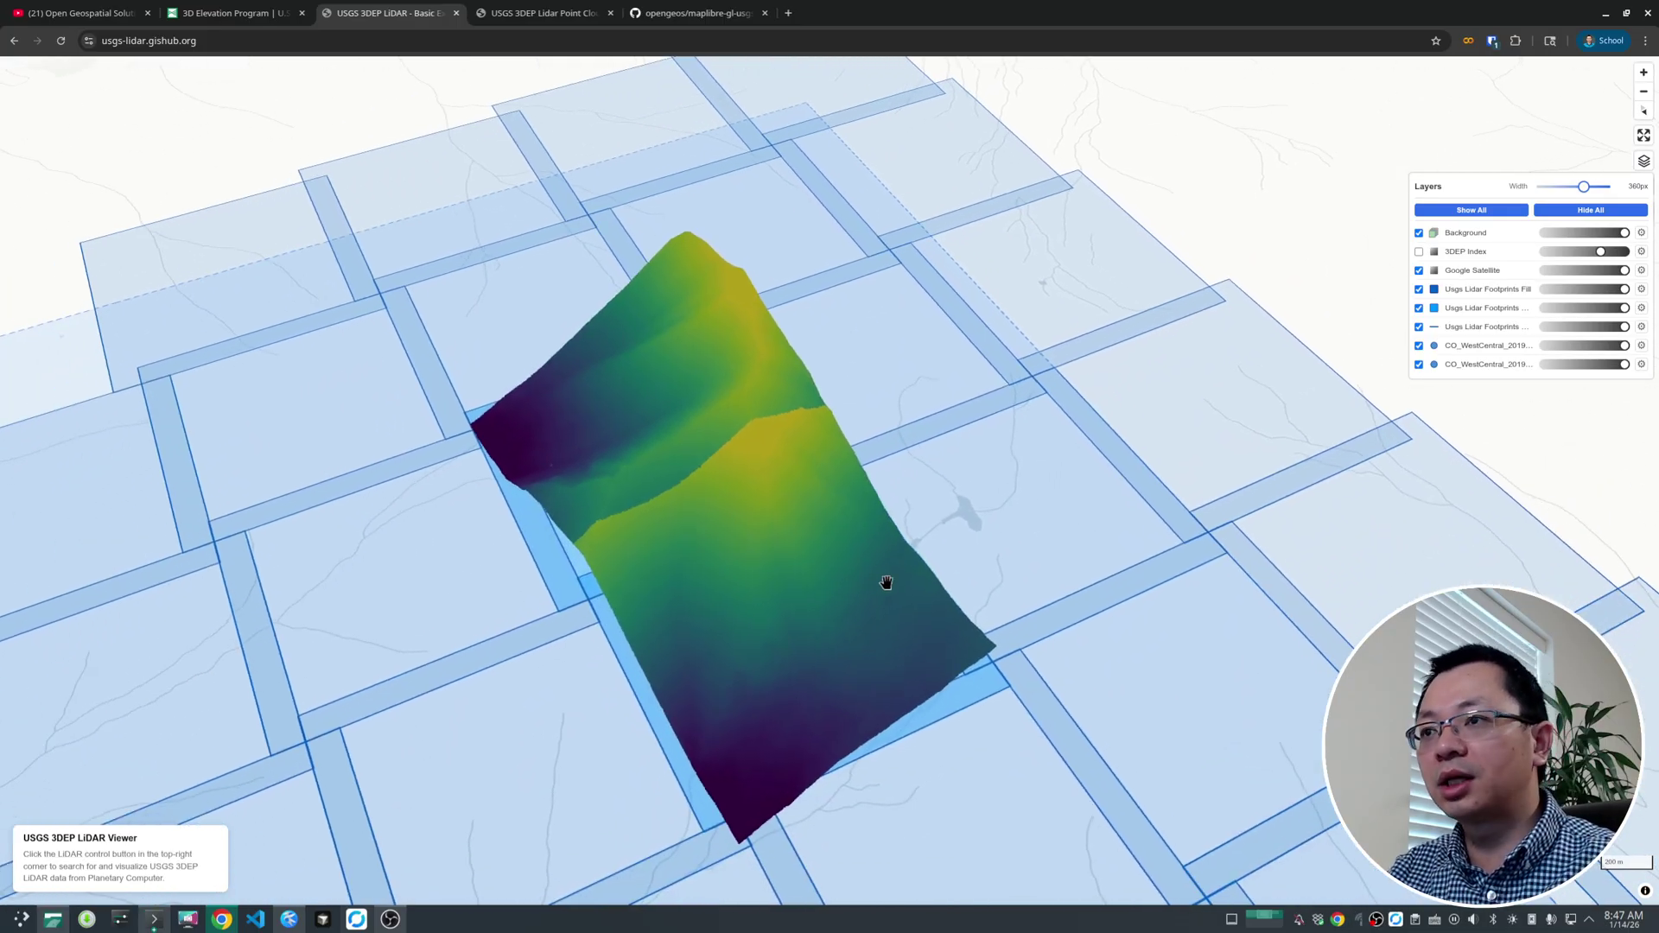
scroll(890, 581, "down", 5)
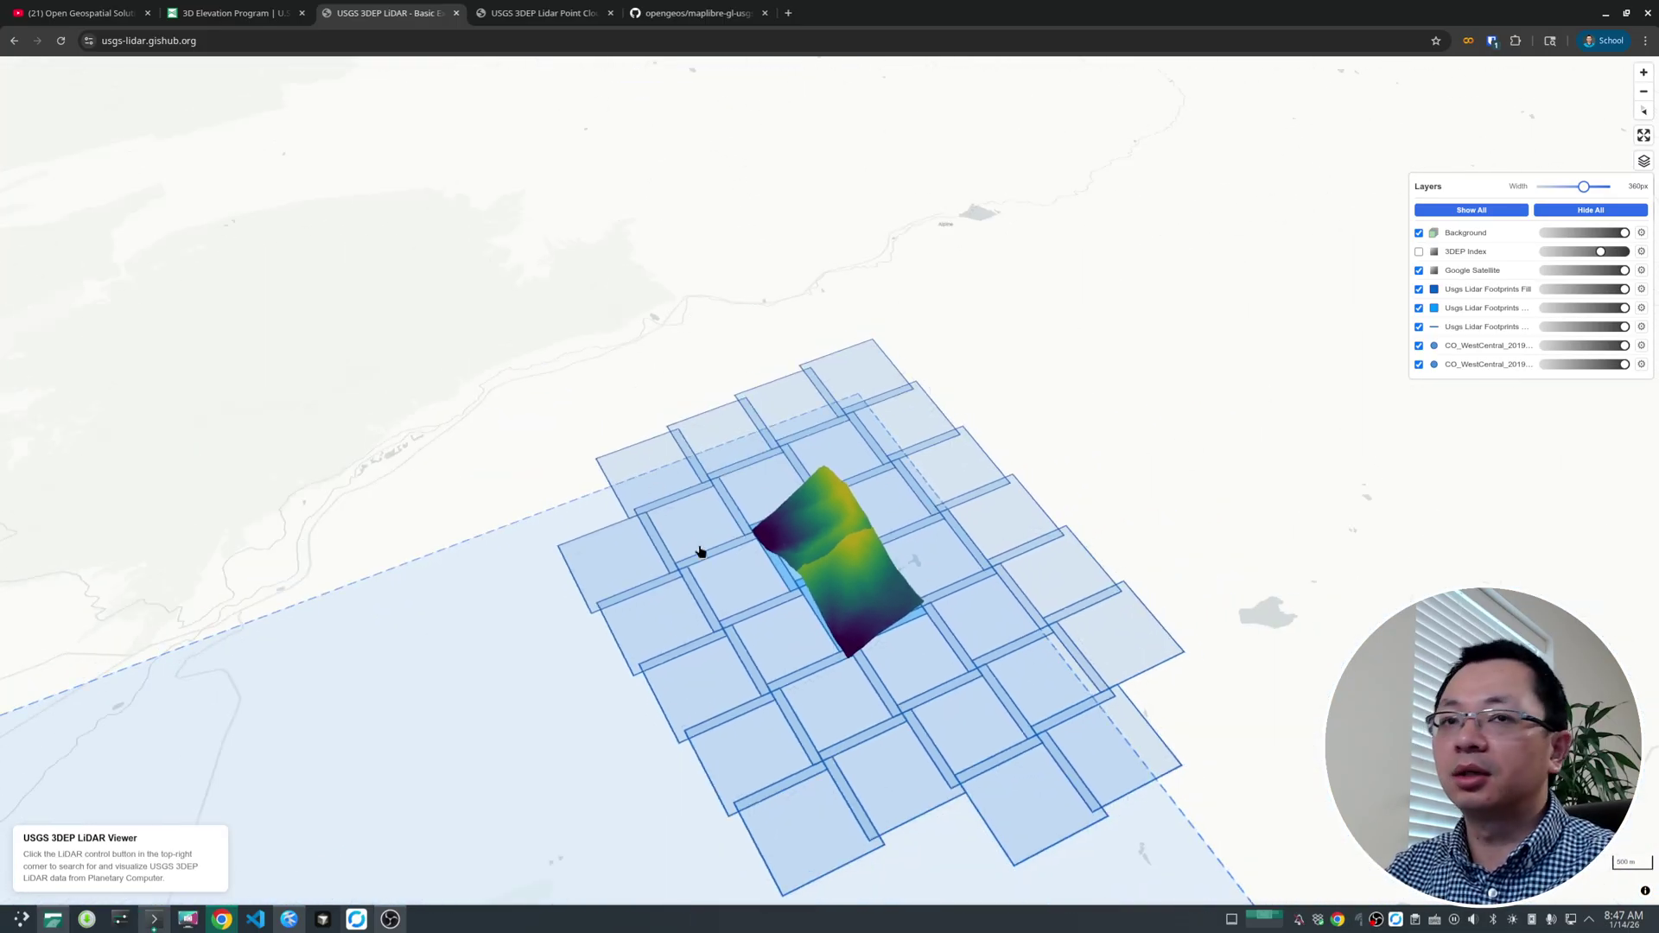
scroll(700, 552, "down", 8)
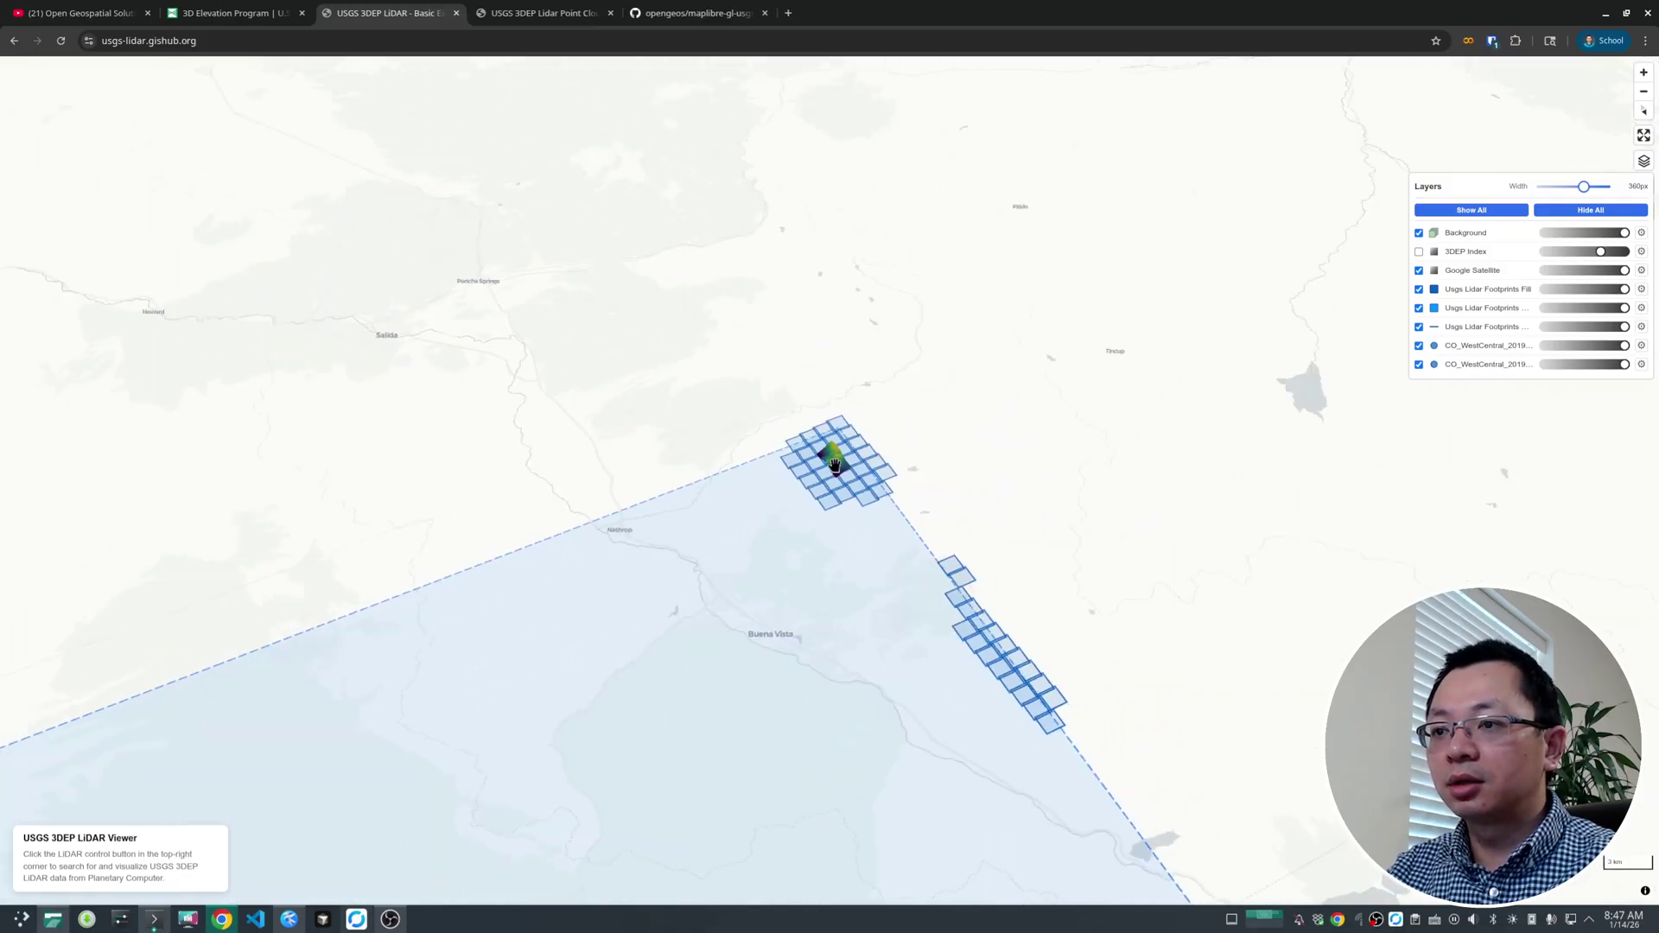
scroll(835, 465, "down", 5)
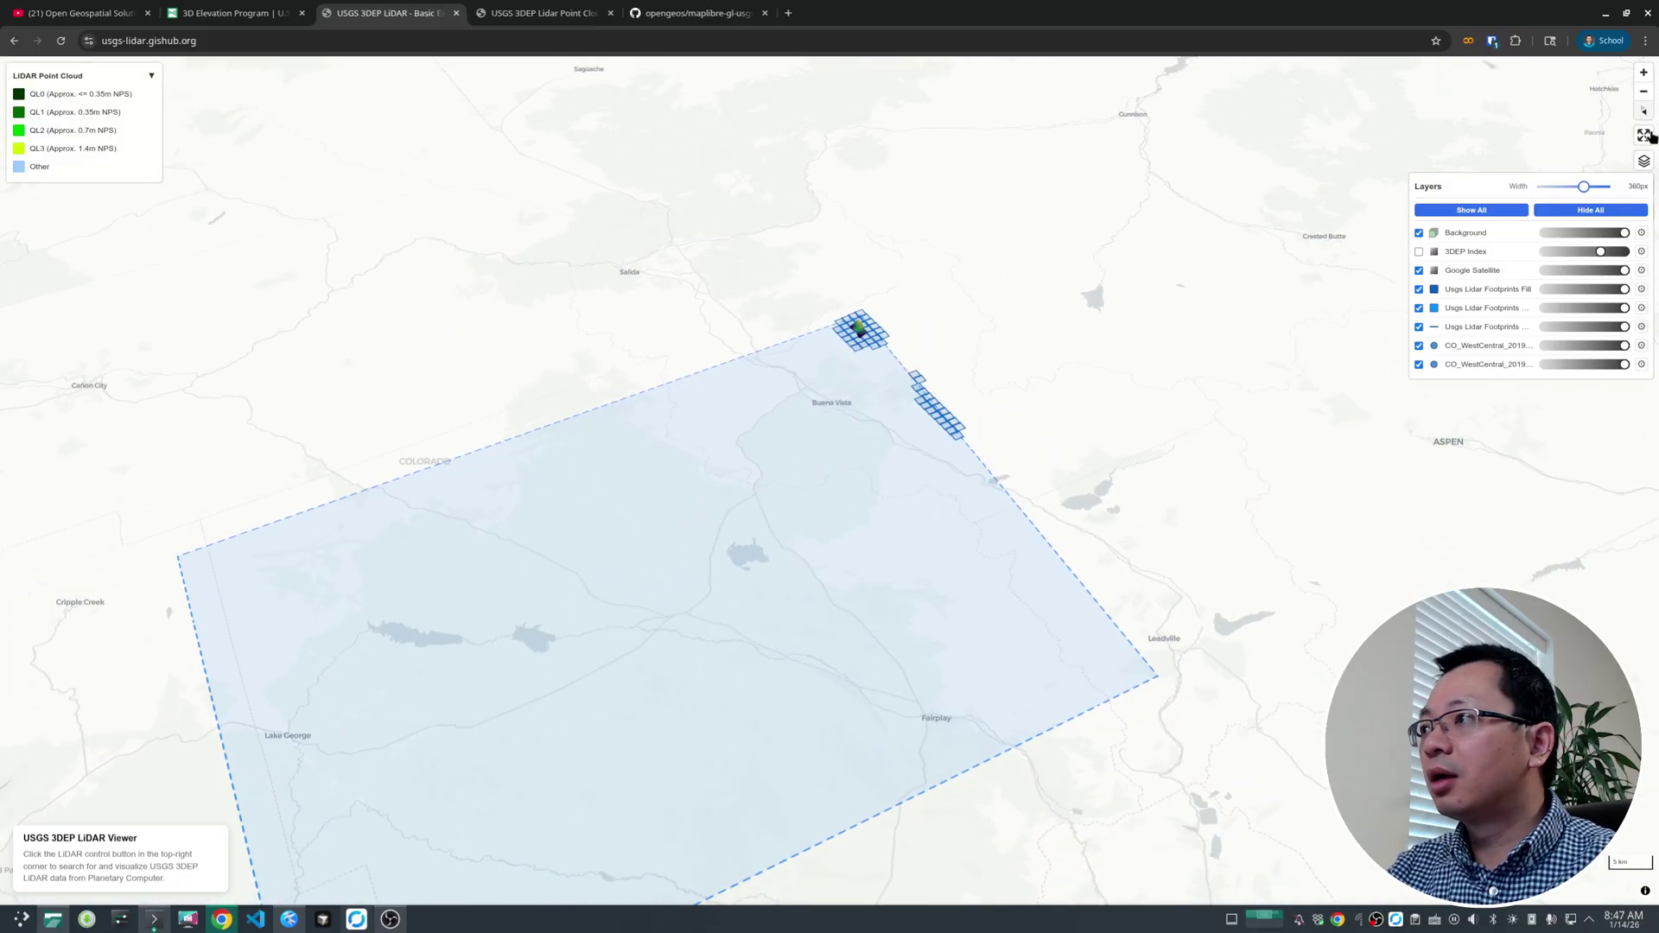
Clear the Colorado tile search results and remove all loaded point clouds.
left_click(1639, 164)
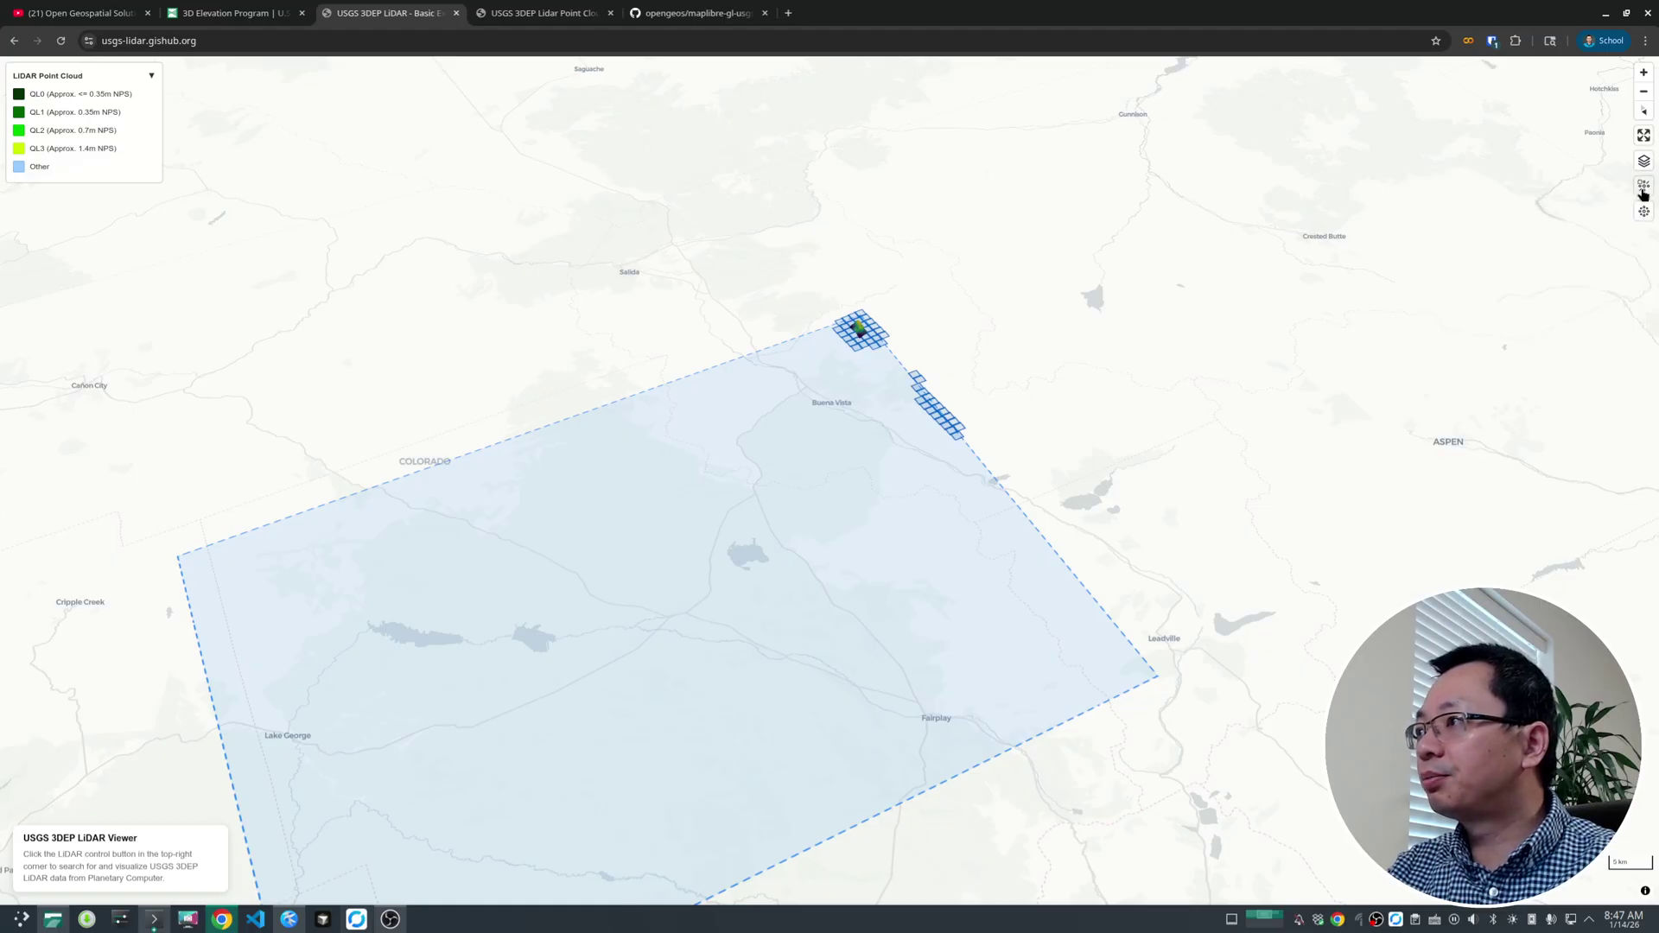
left_click(1643, 186)
left_click(1576, 278)
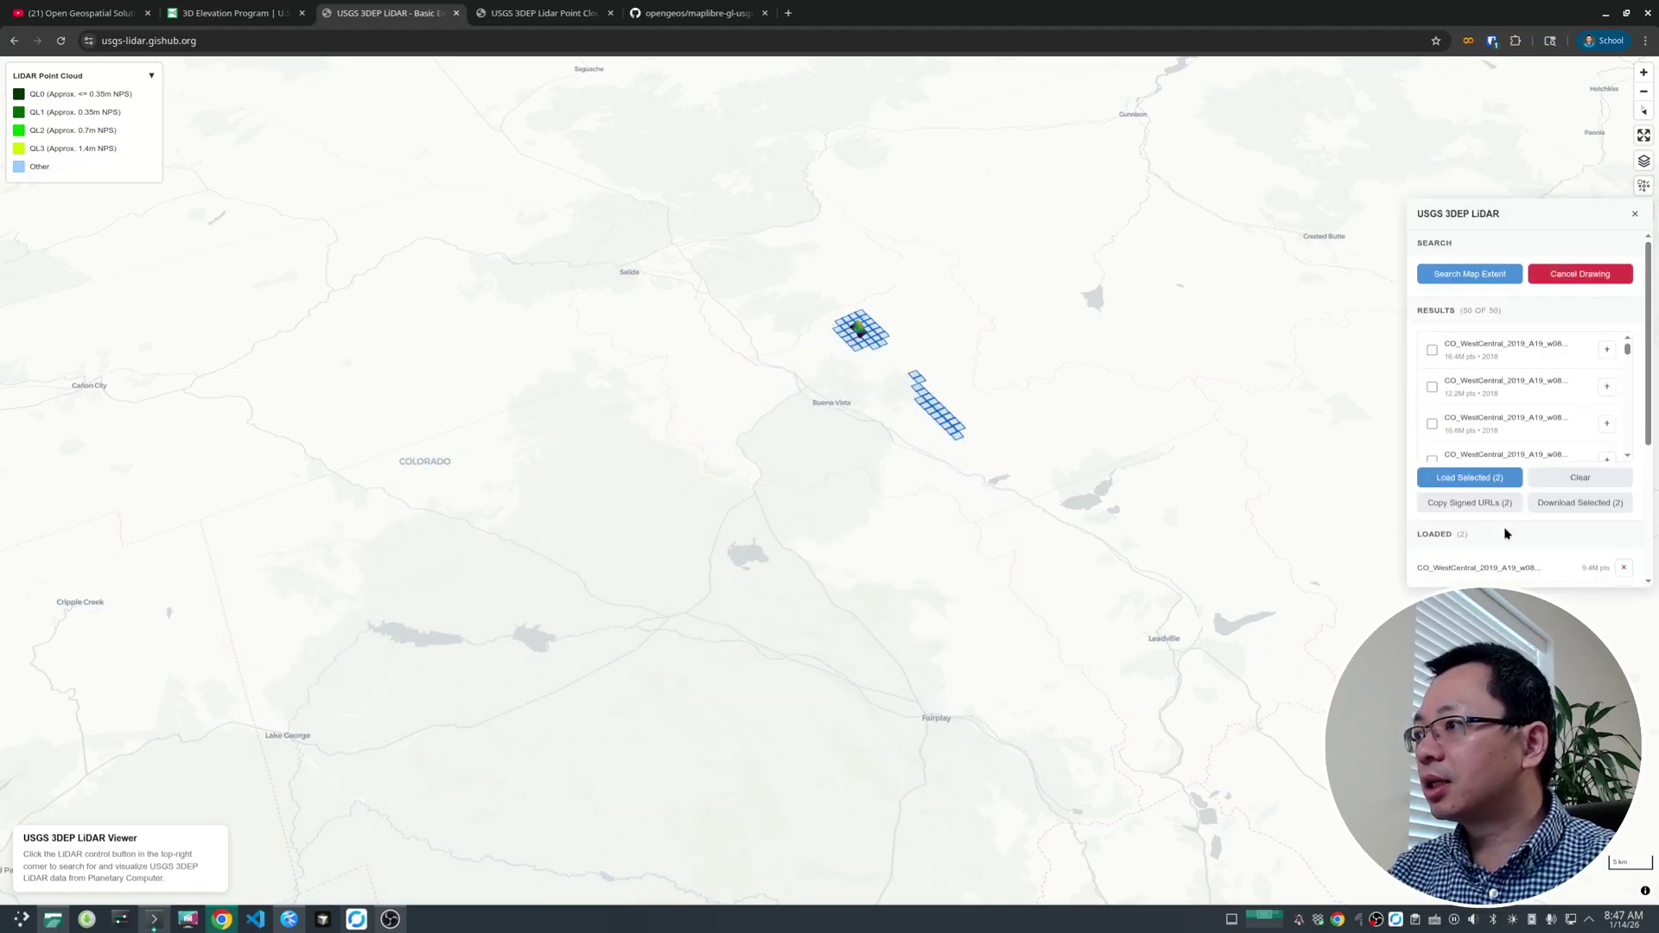
left_click(1582, 479)
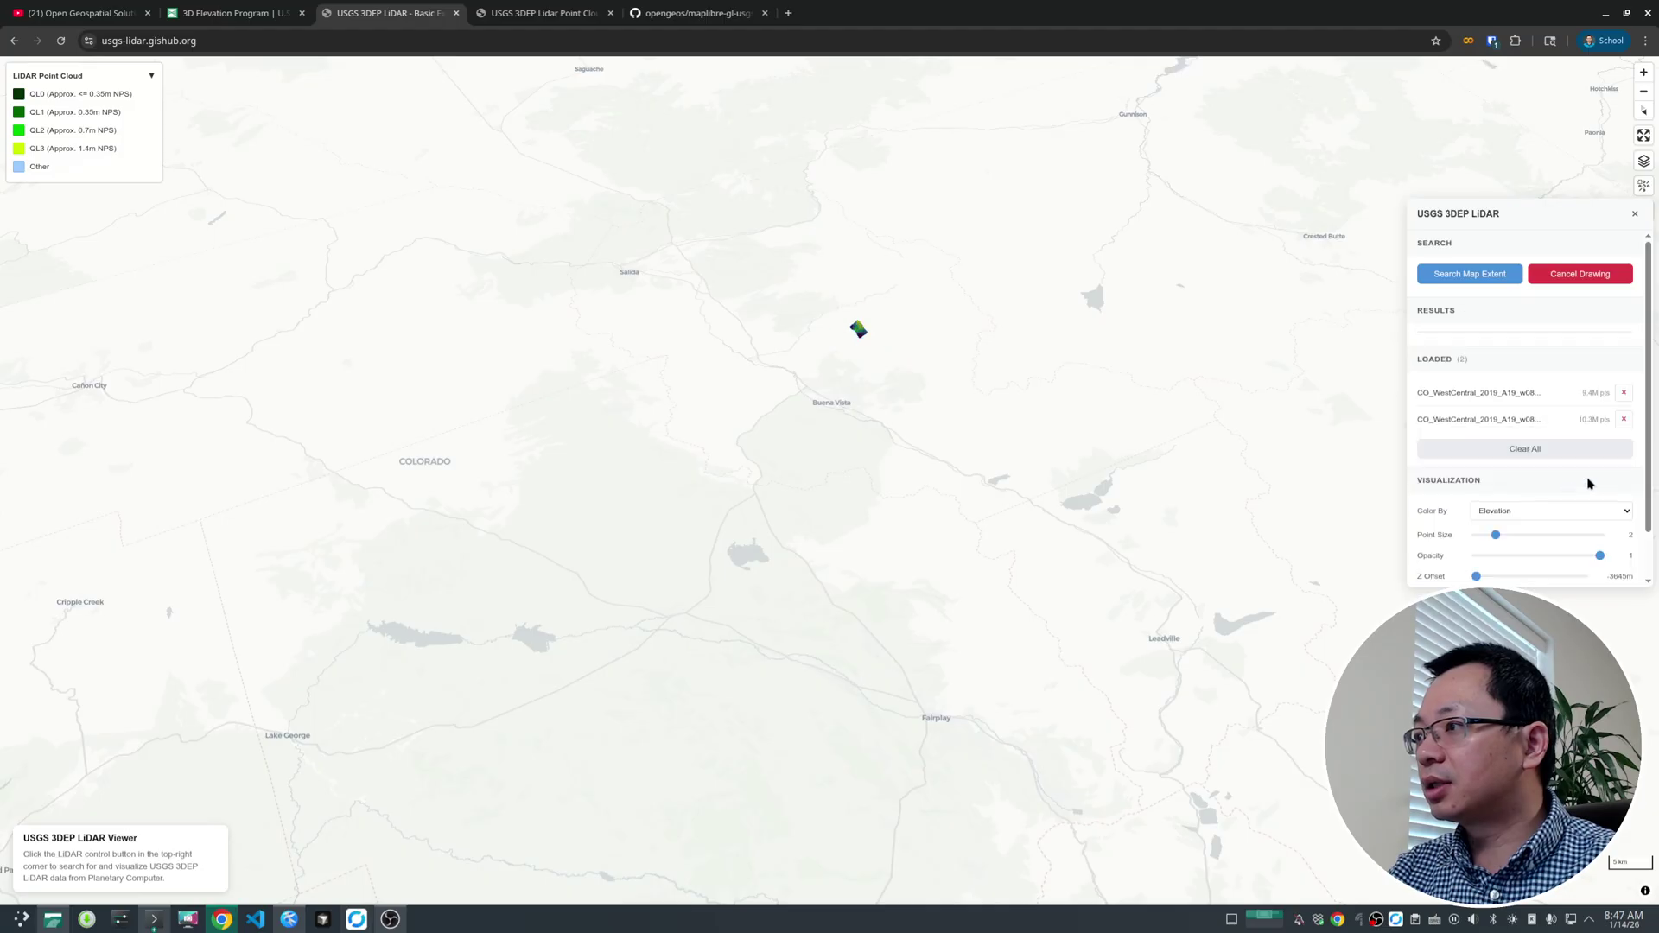
left_click(1536, 447)
Zoom out, draw a rectangle over Canada, then discard the drawn search area.
scroll(734, 490, "up", 8)
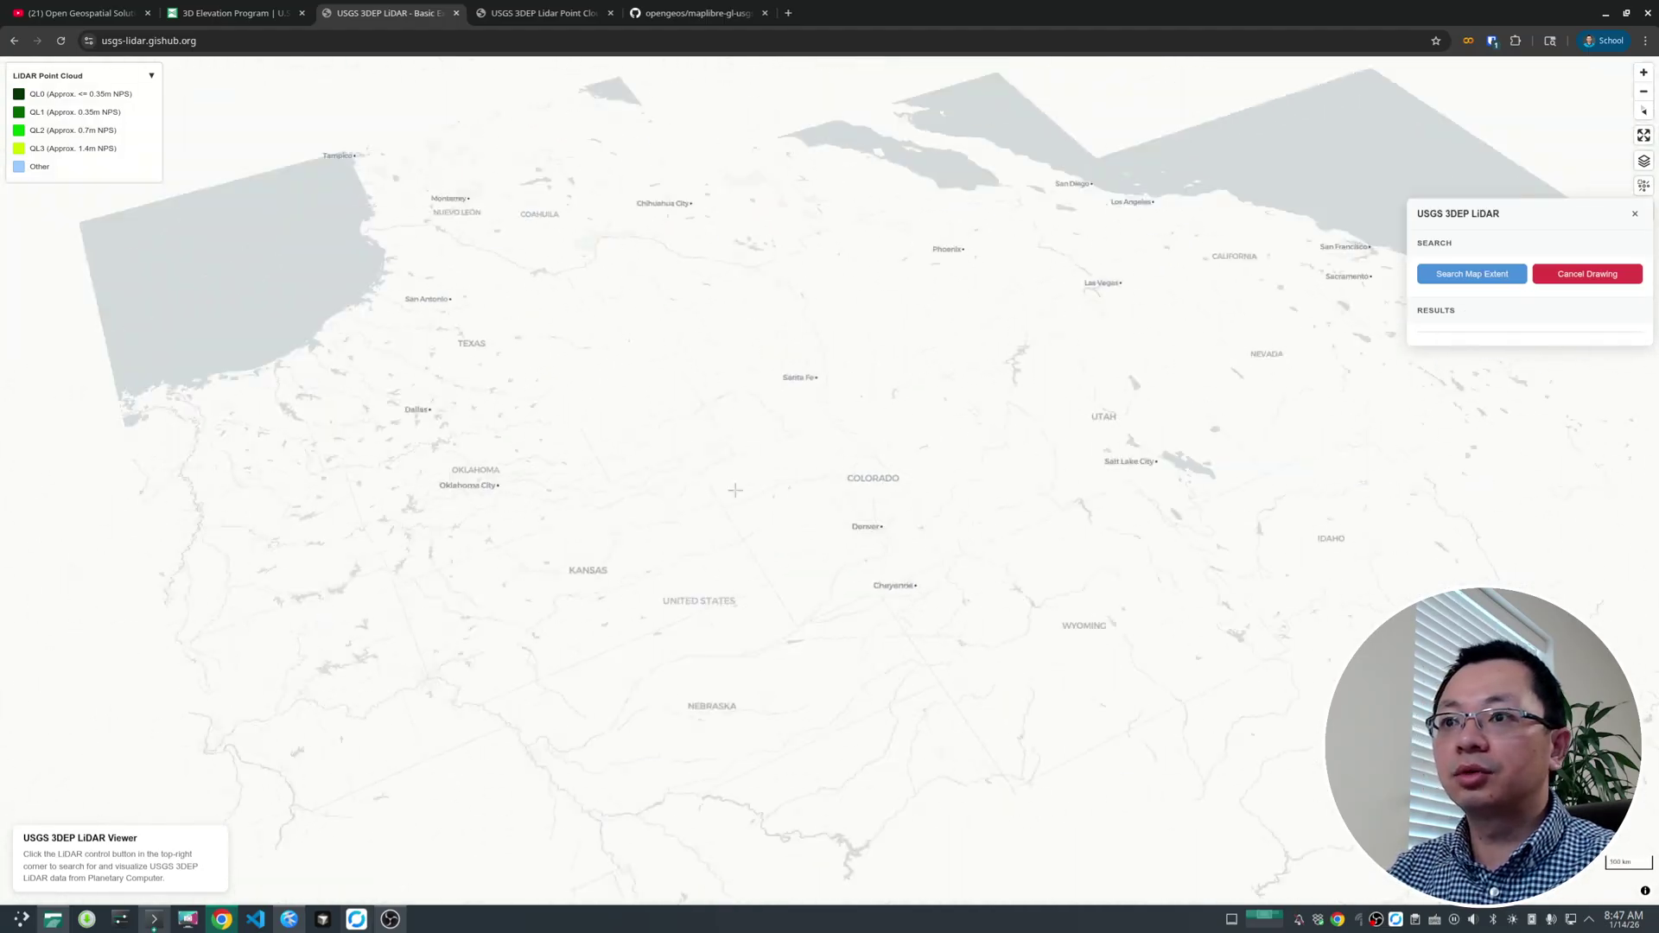
scroll(735, 490, "up", 4)
left_click_drag(775, 586, 882, 758)
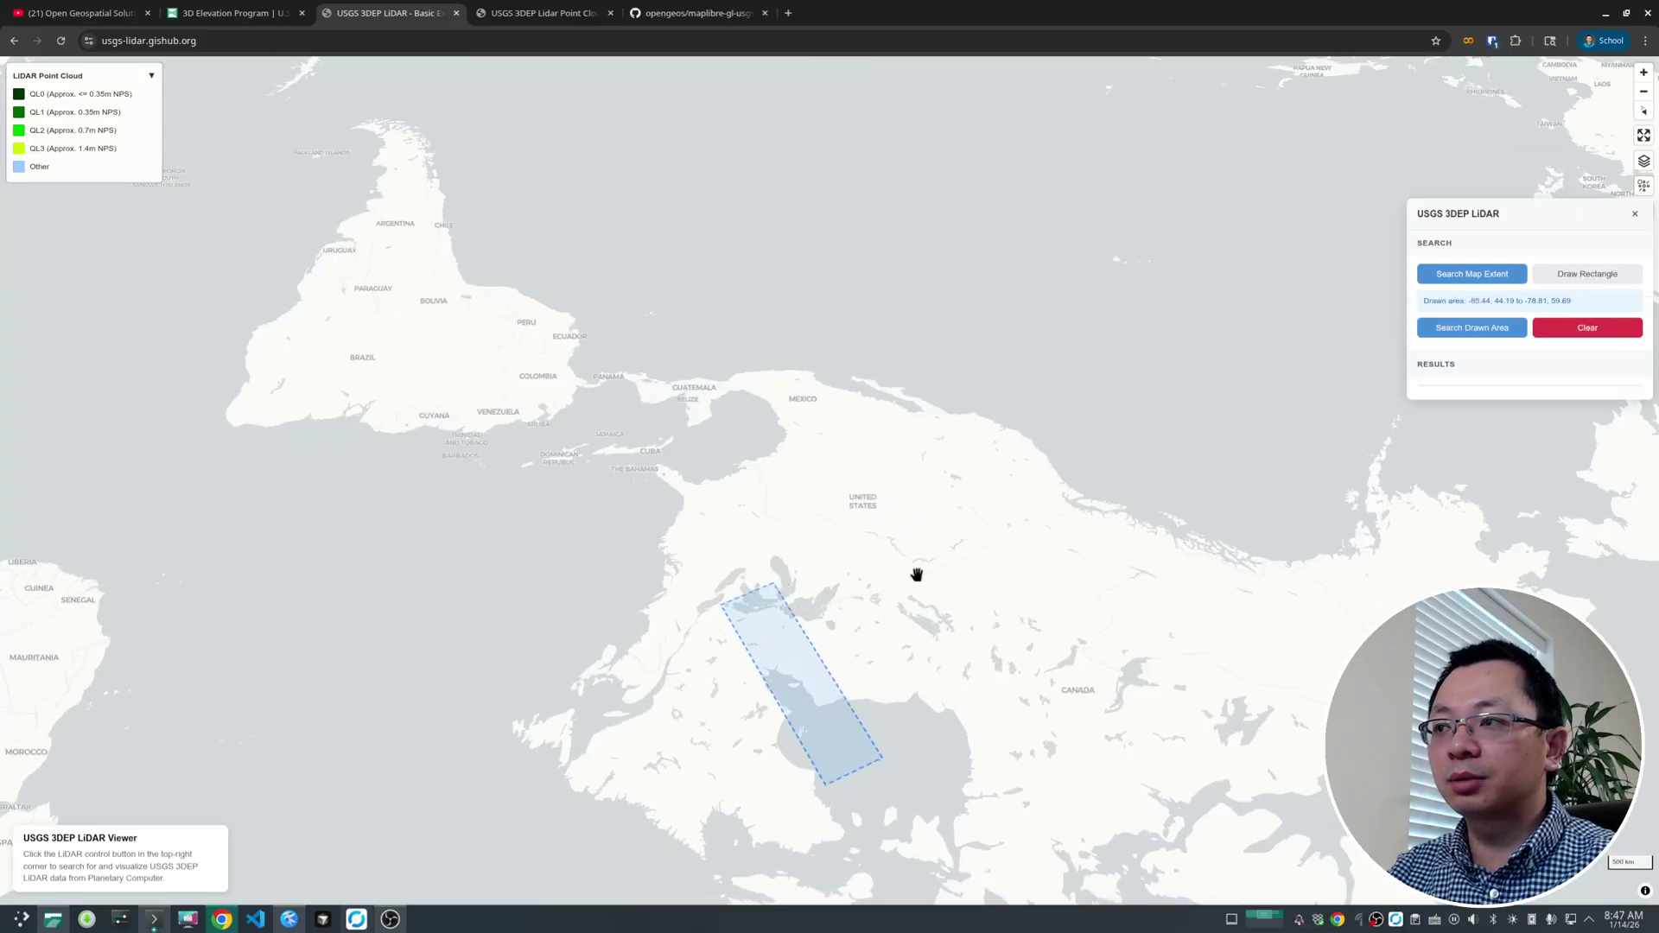
left_click(1586, 325)
Zoom out to a world view reset to north-up, then switch to the 3D Elevation Program page.
scroll(773, 436, "up", 3)
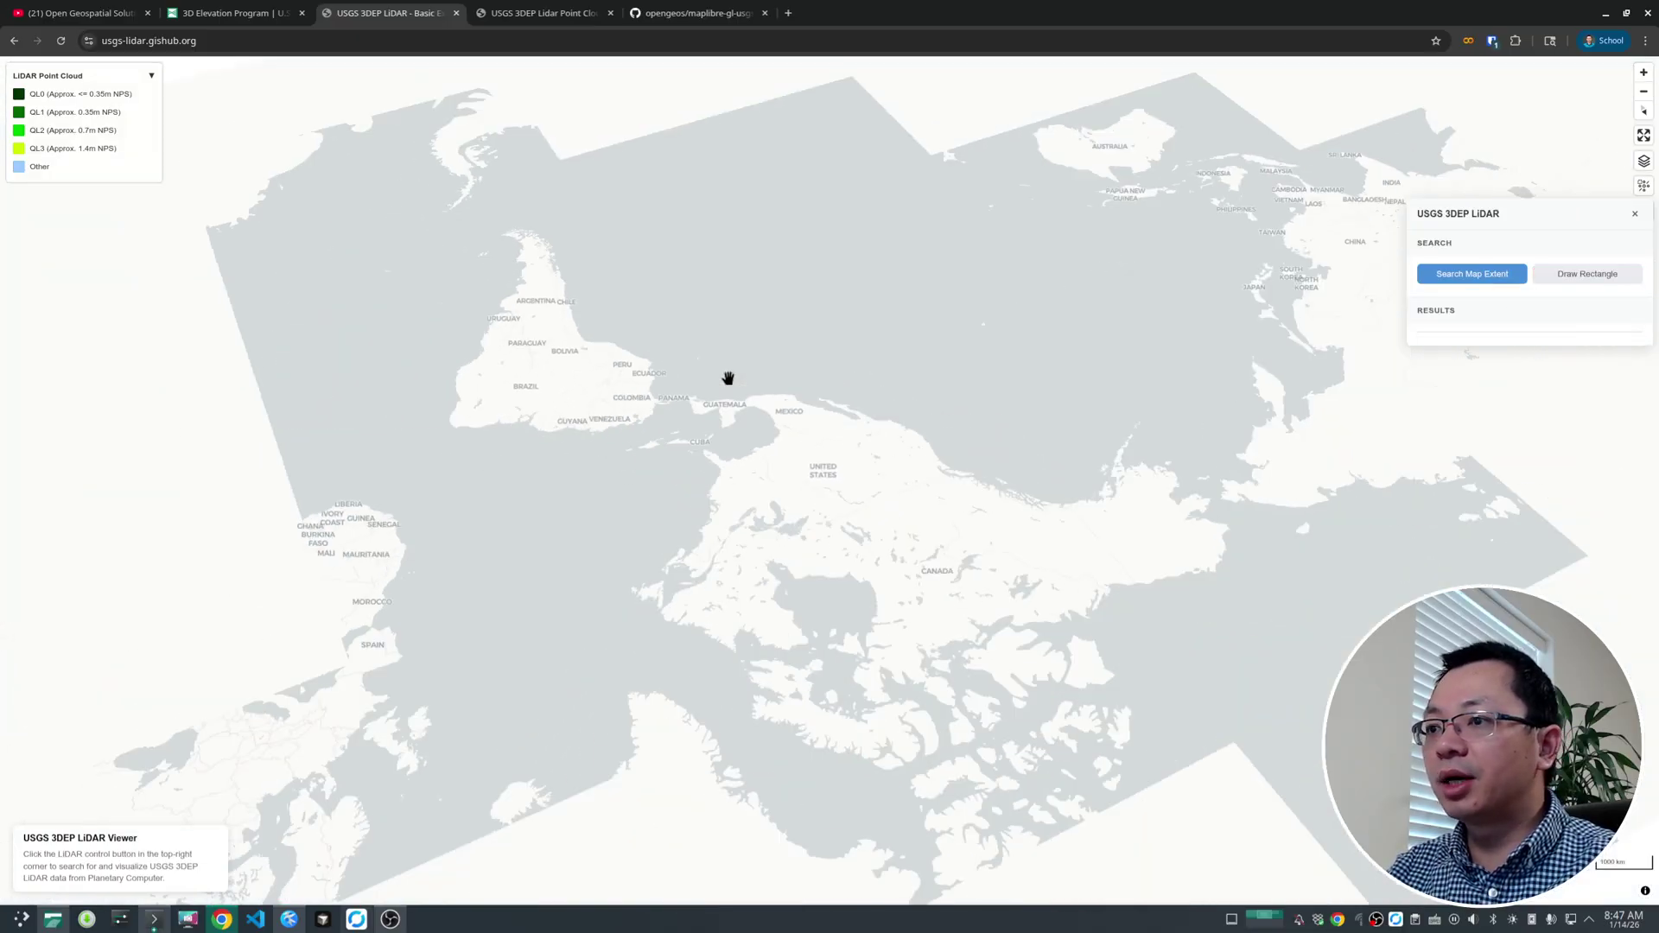
scroll(578, 696, "up", 3)
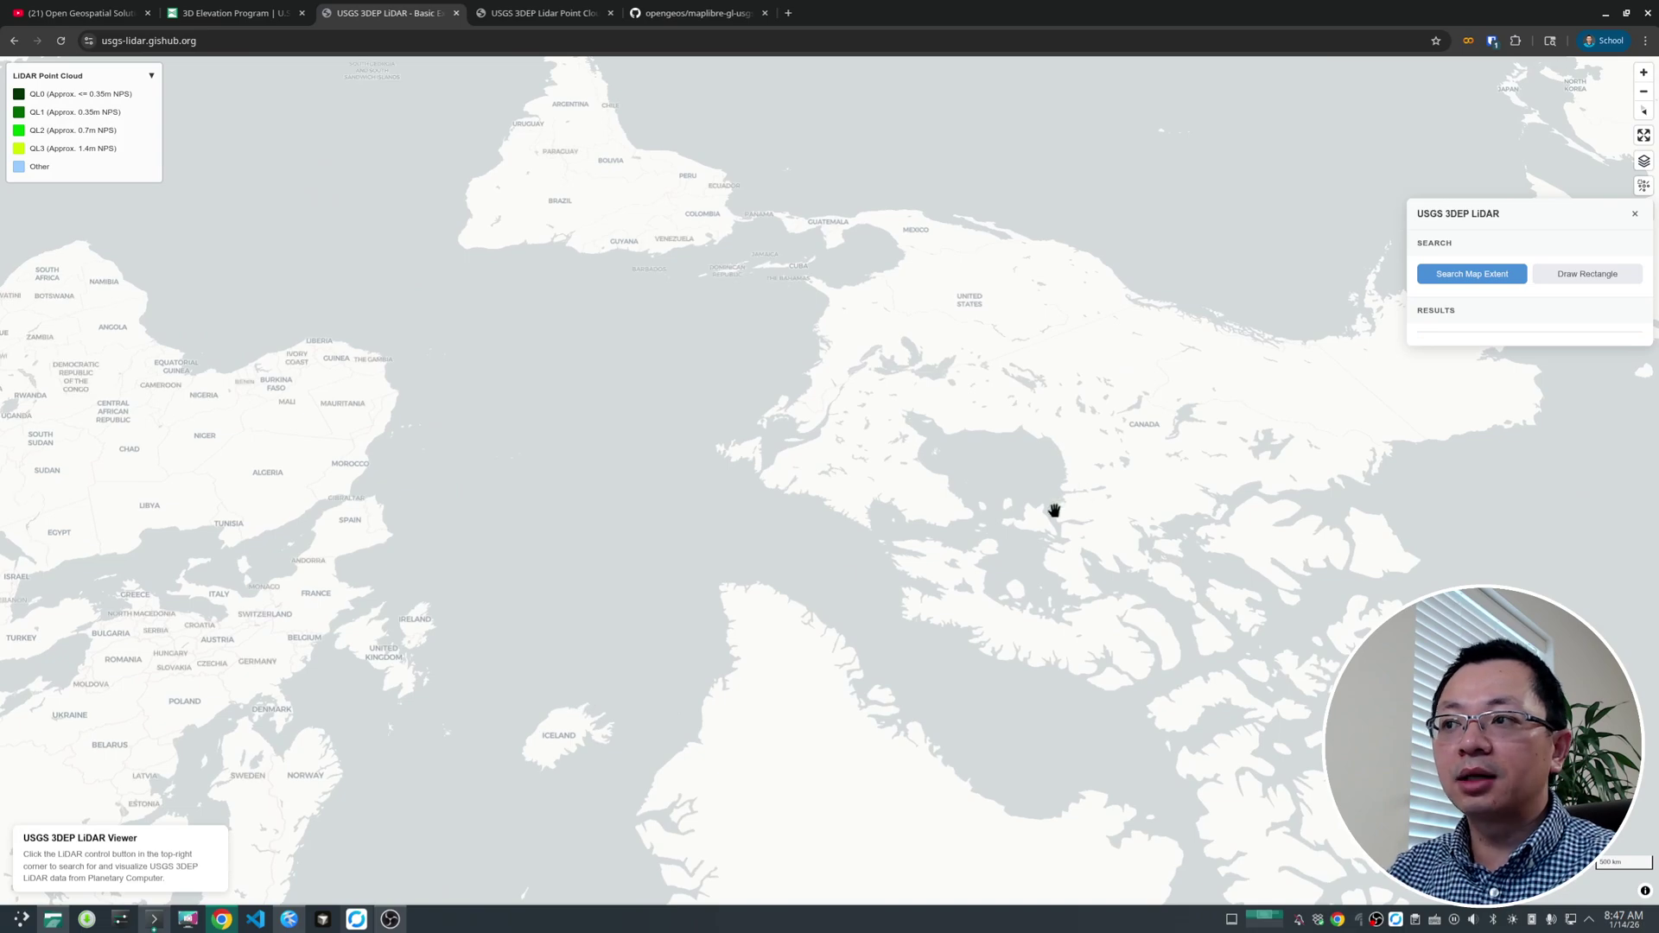
left_click_drag(1055, 511, 1079, 397)
scroll(759, 444, "down", 10)
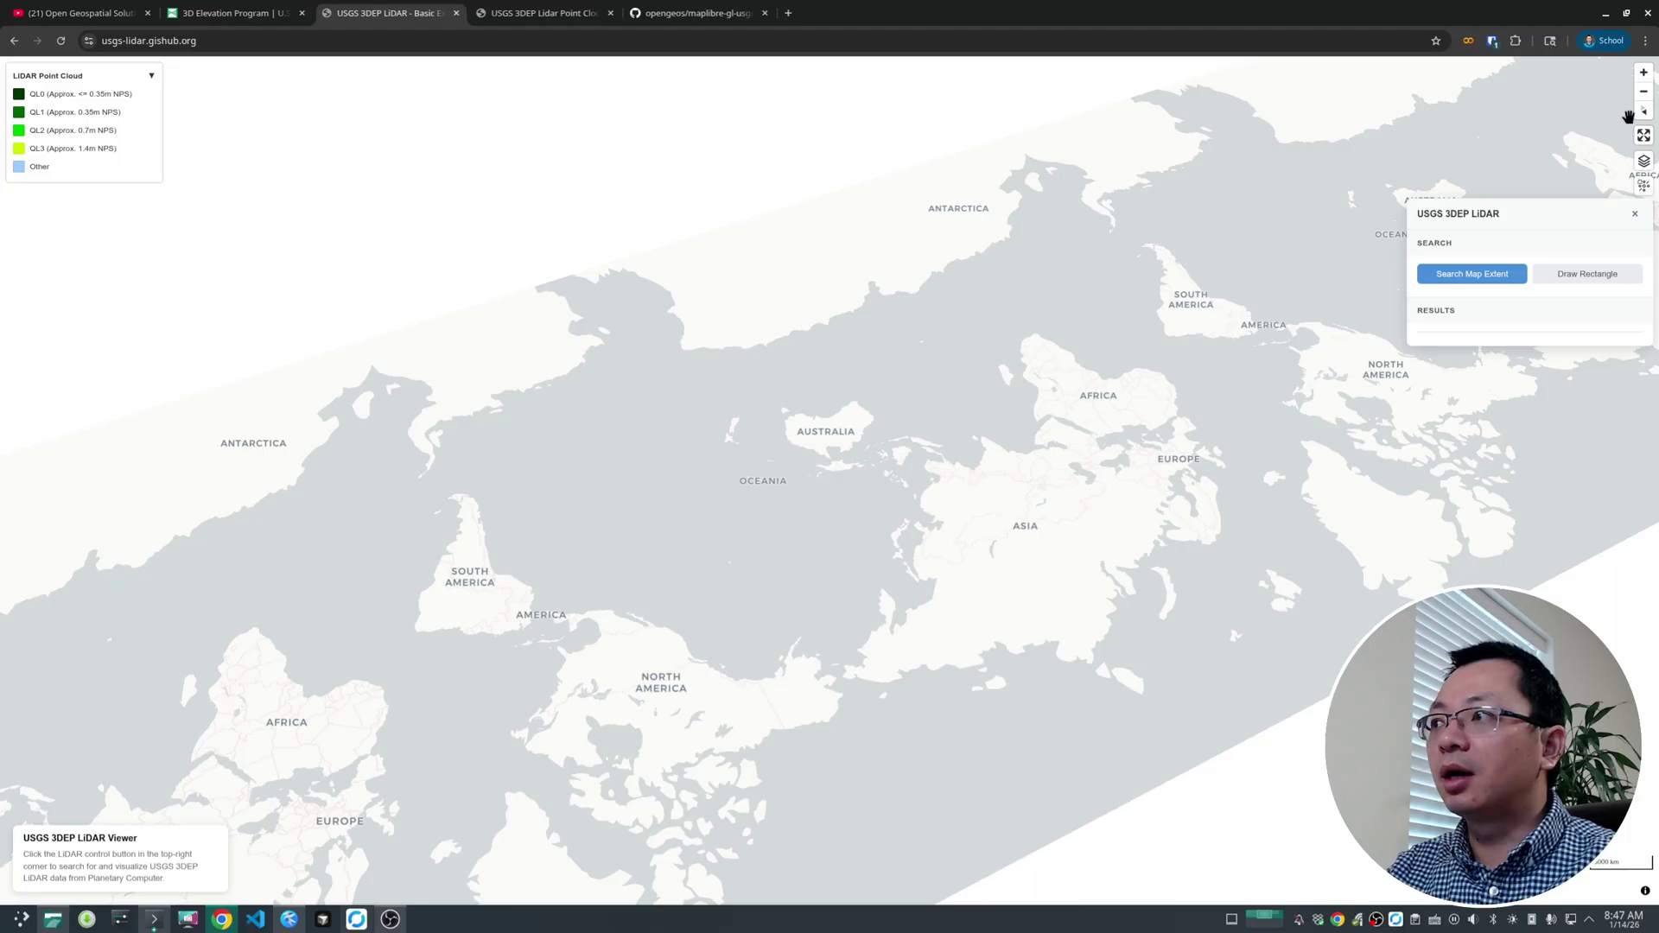
left_click(1643, 110)
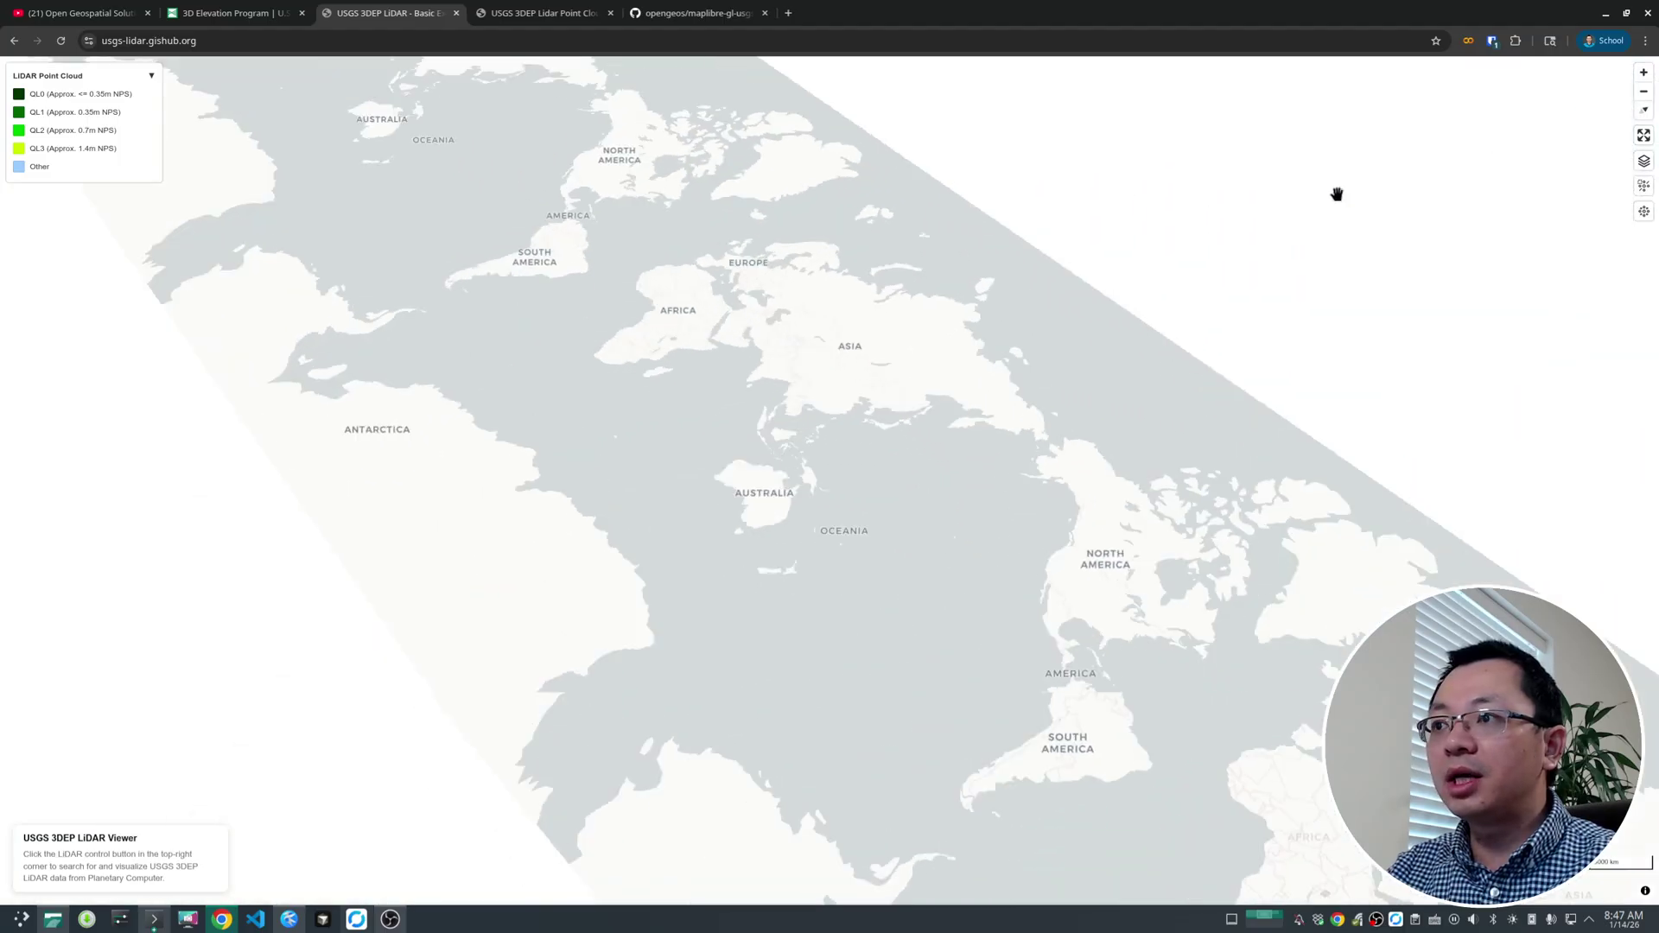
scroll(1129, 424, "up", 2)
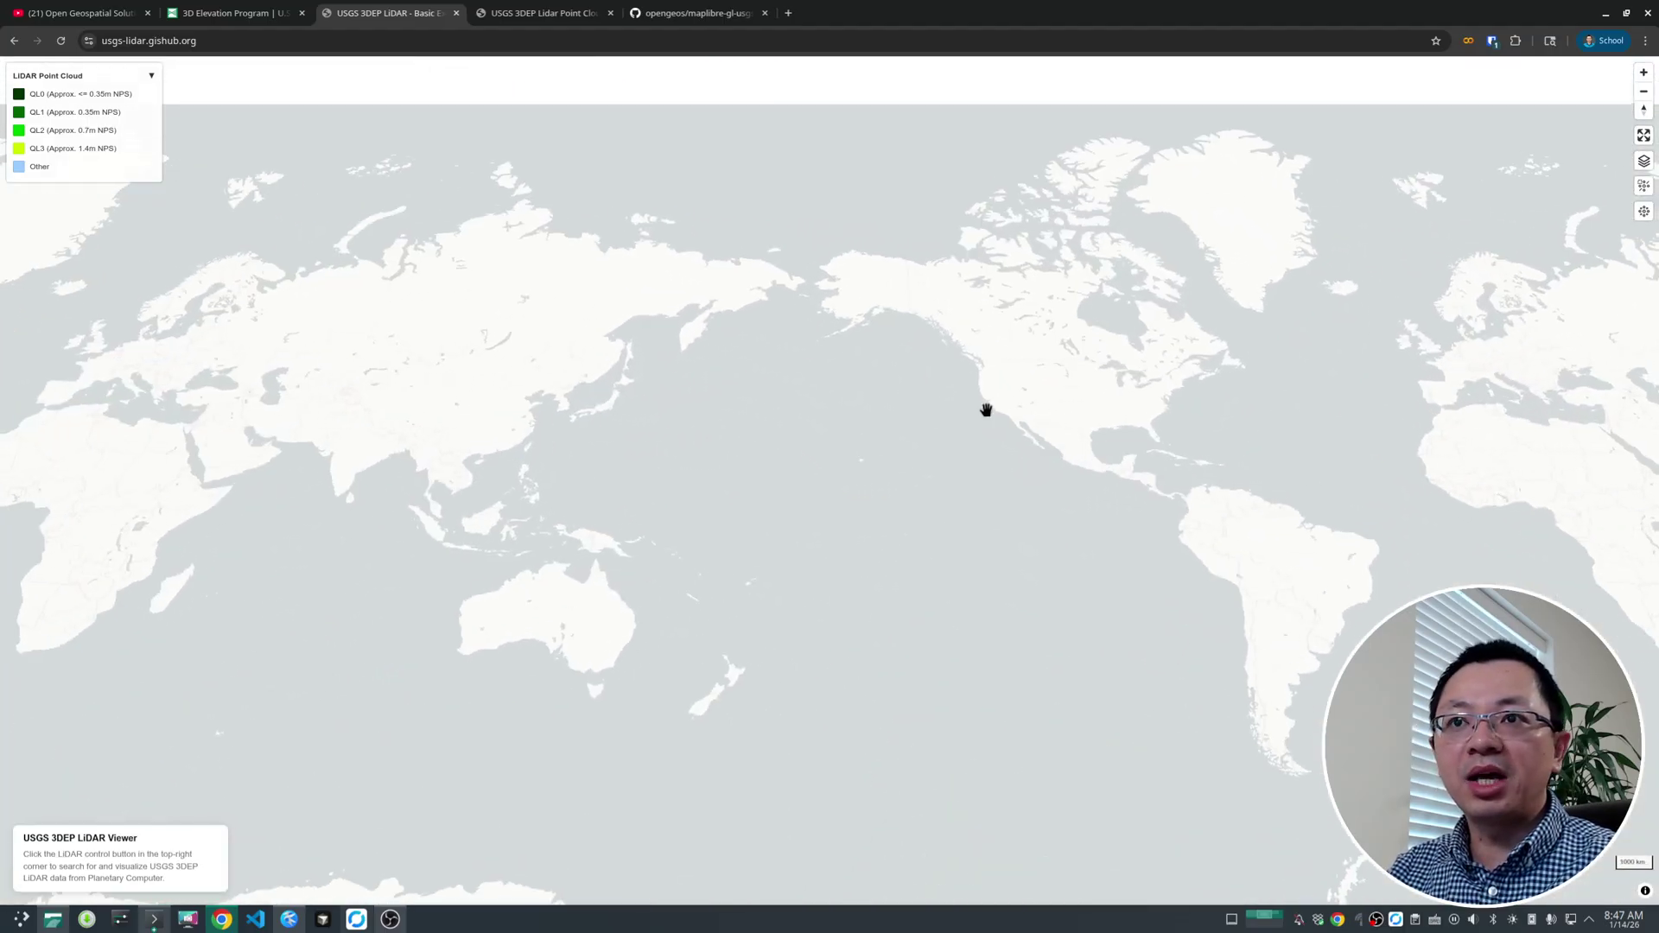
left_click(226, 13)
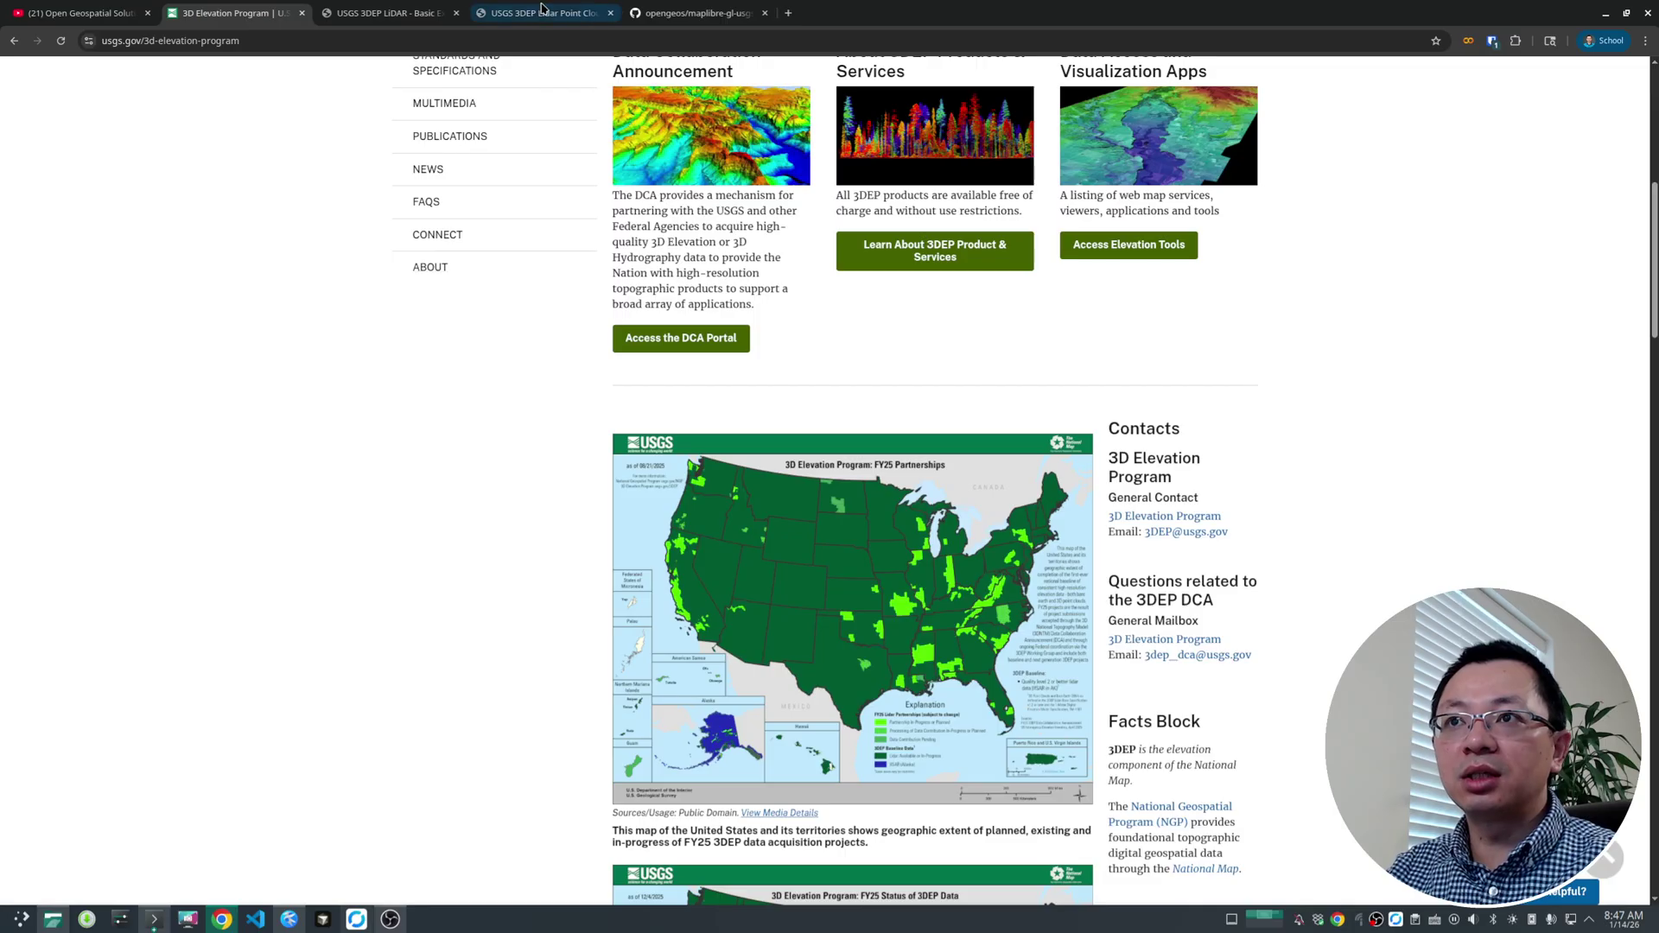
Browse the GitHub, Planetary Computer COPC notebook and 3DEP pages, then return to the LiDAR viewer.
left_click(682, 13)
left_click(475, 15)
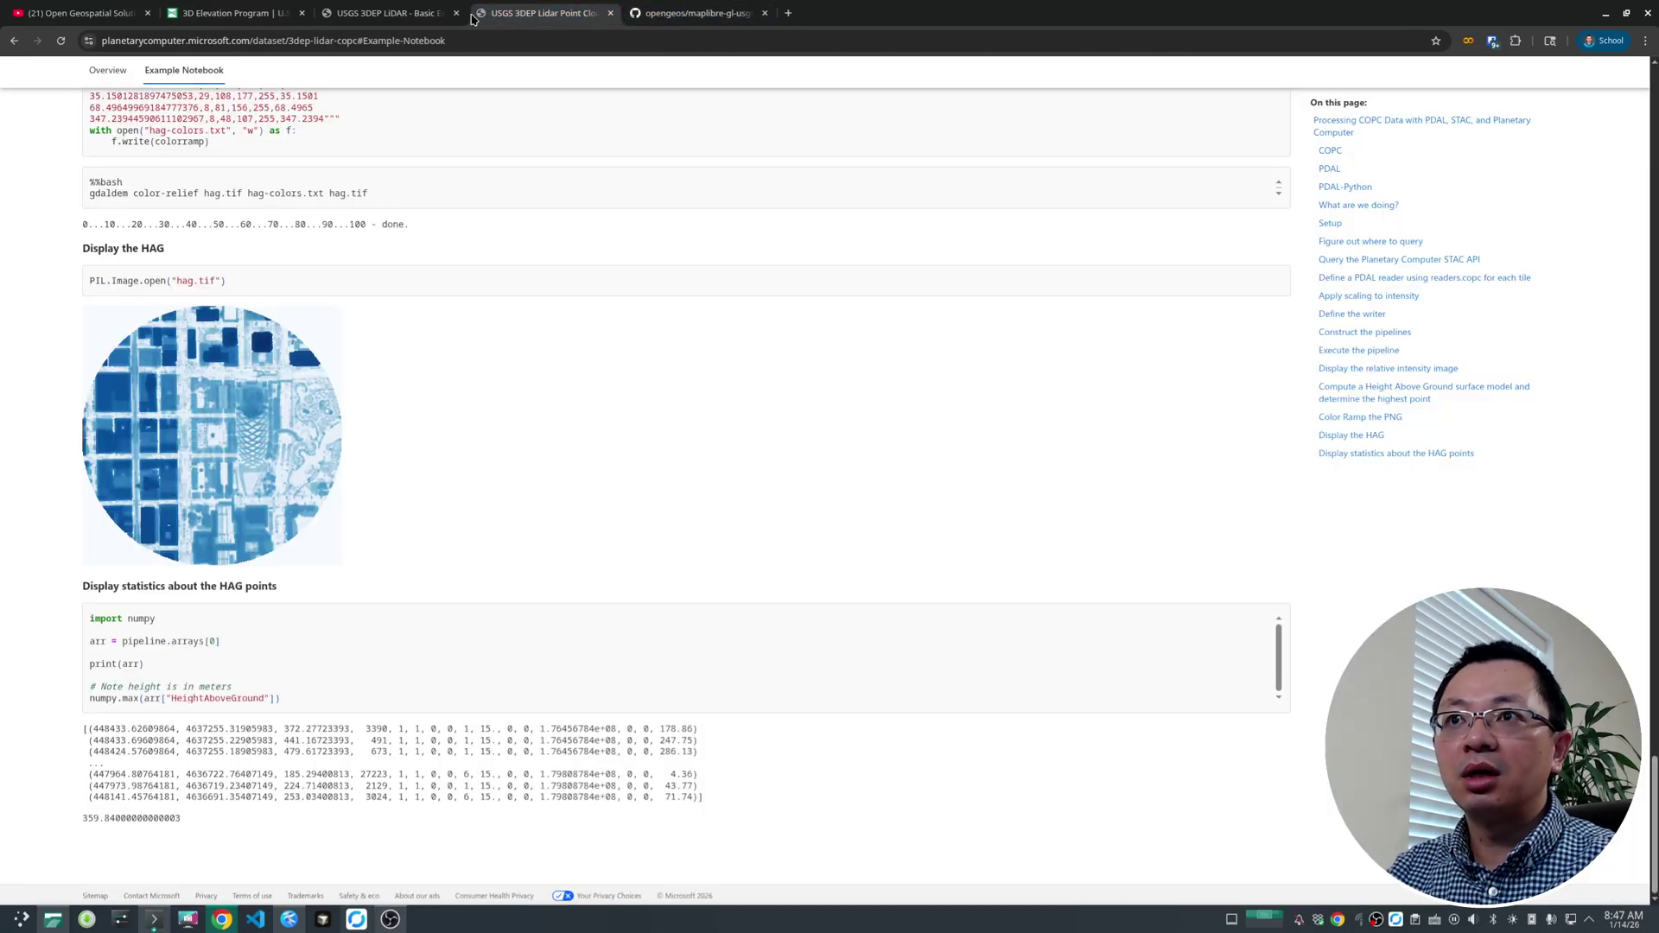
left_click(373, 14)
left_click(540, 13)
left_click(229, 13)
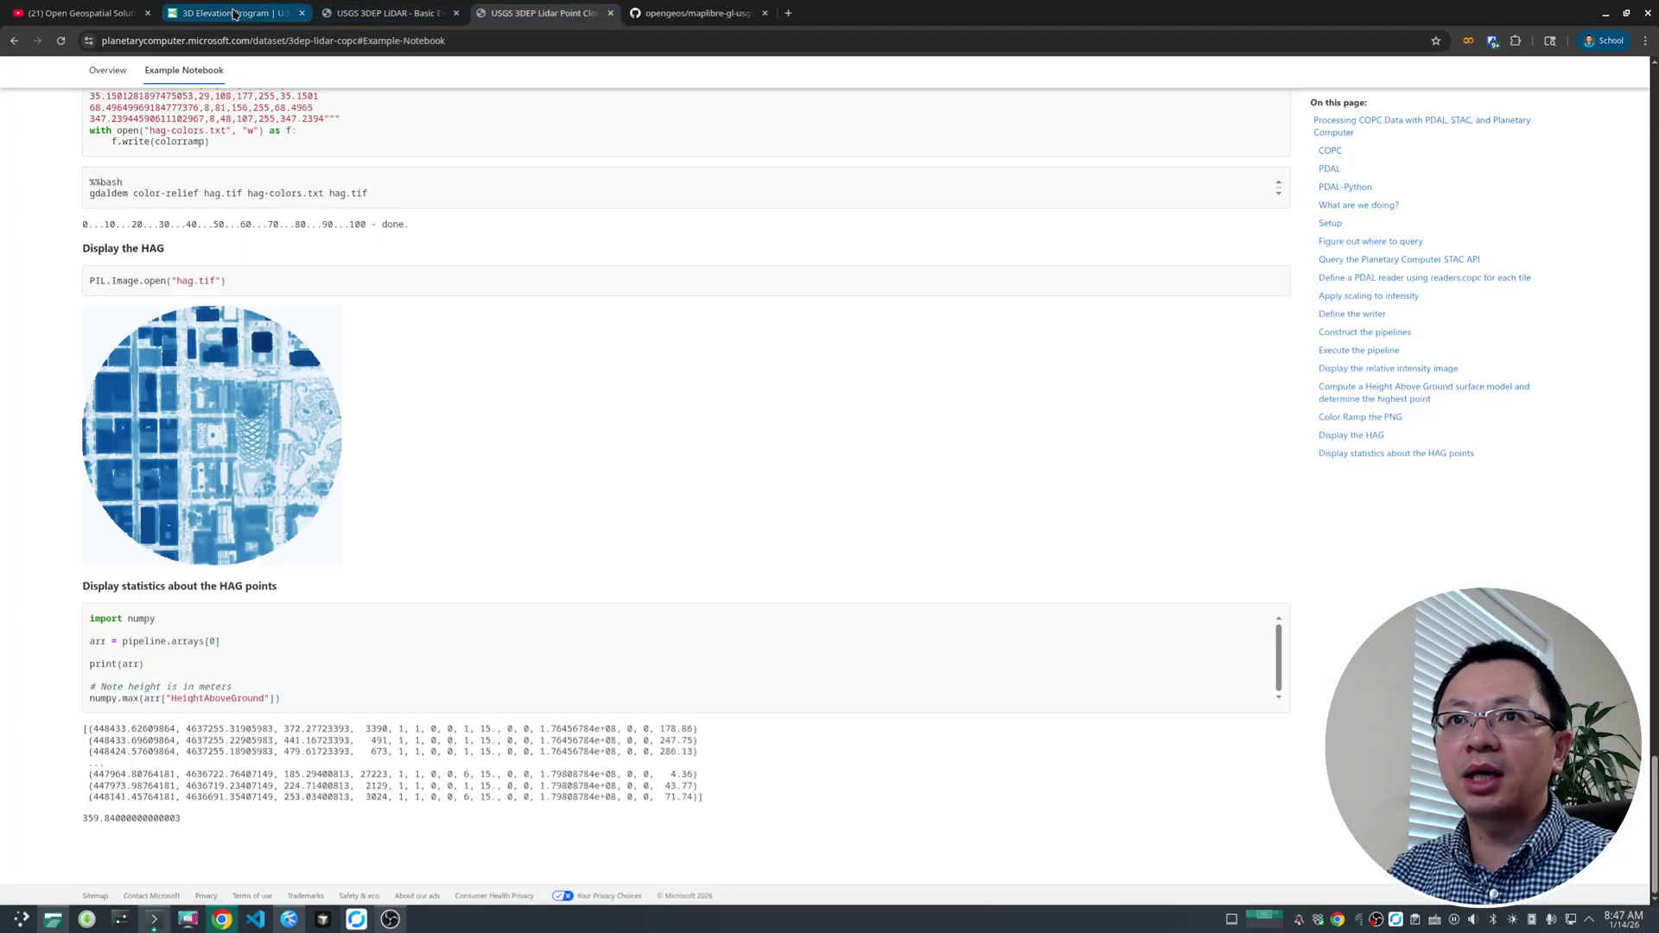
scroll(470, 426, "up", 3)
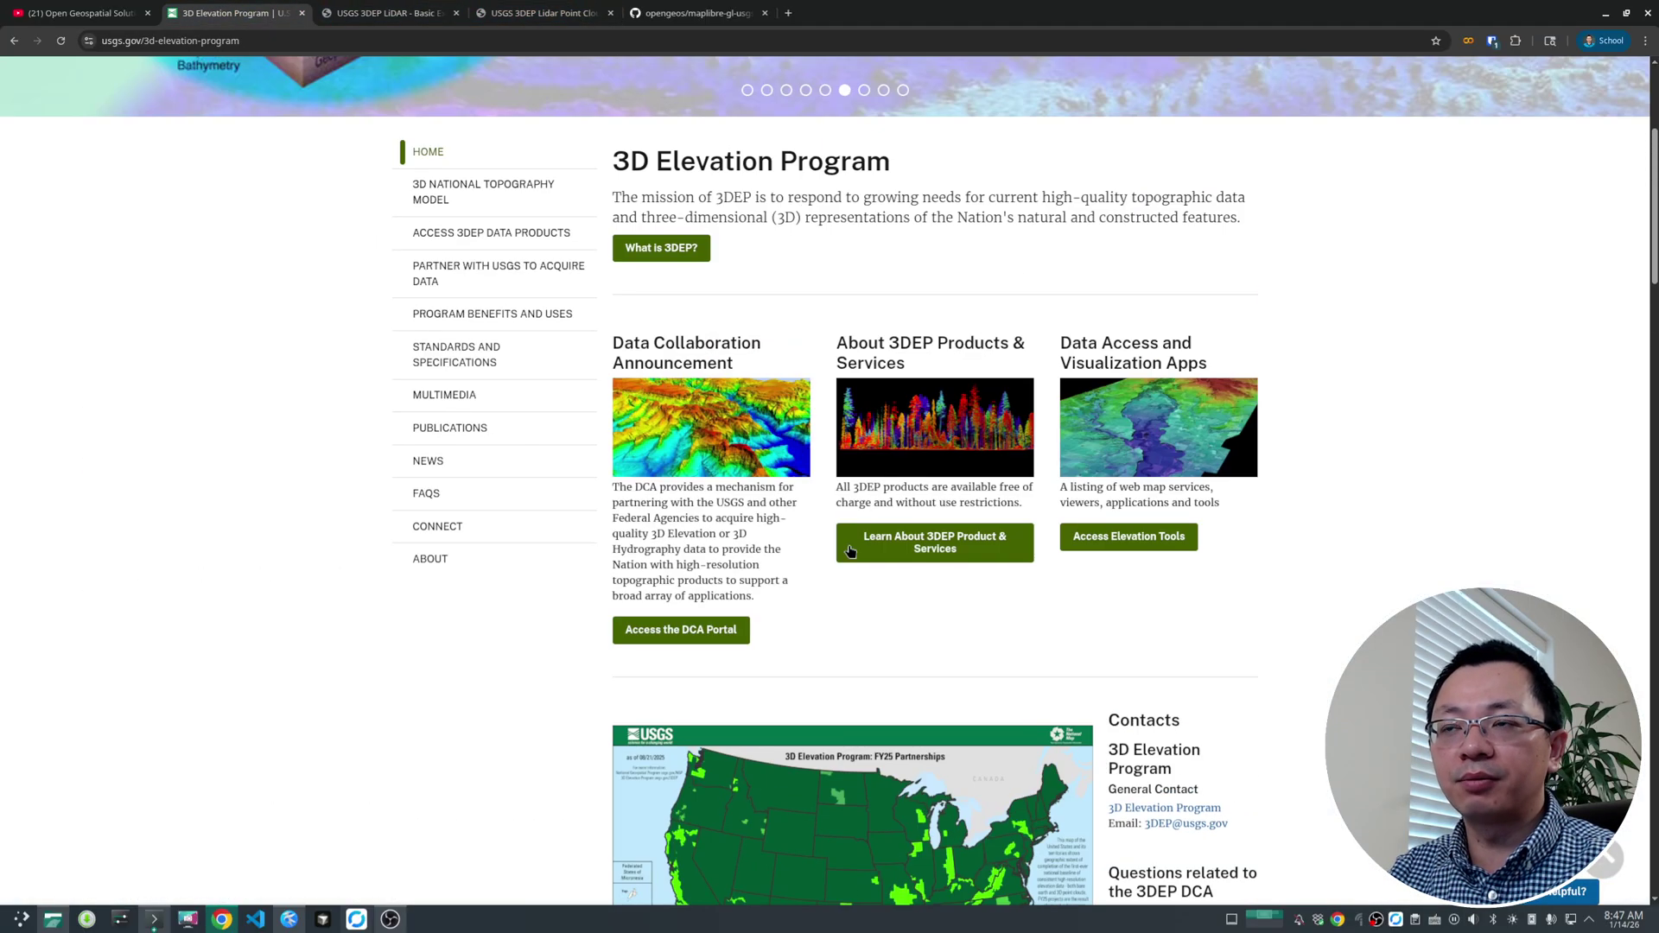
scroll(850, 553, "down", 4)
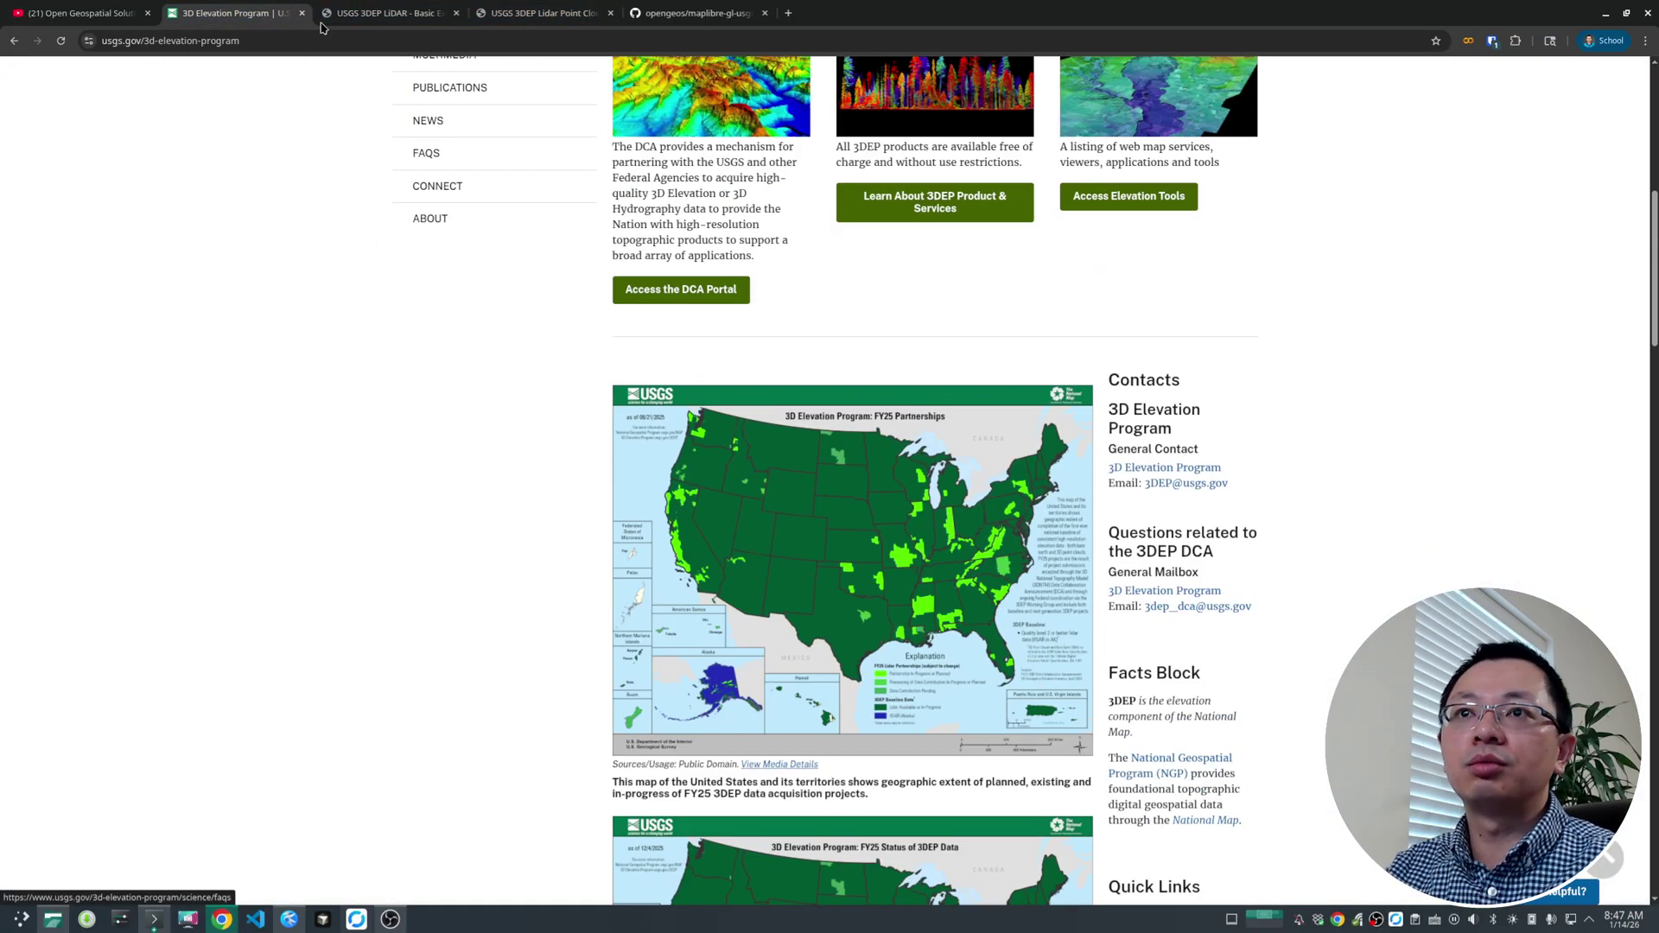
left_click(388, 19)
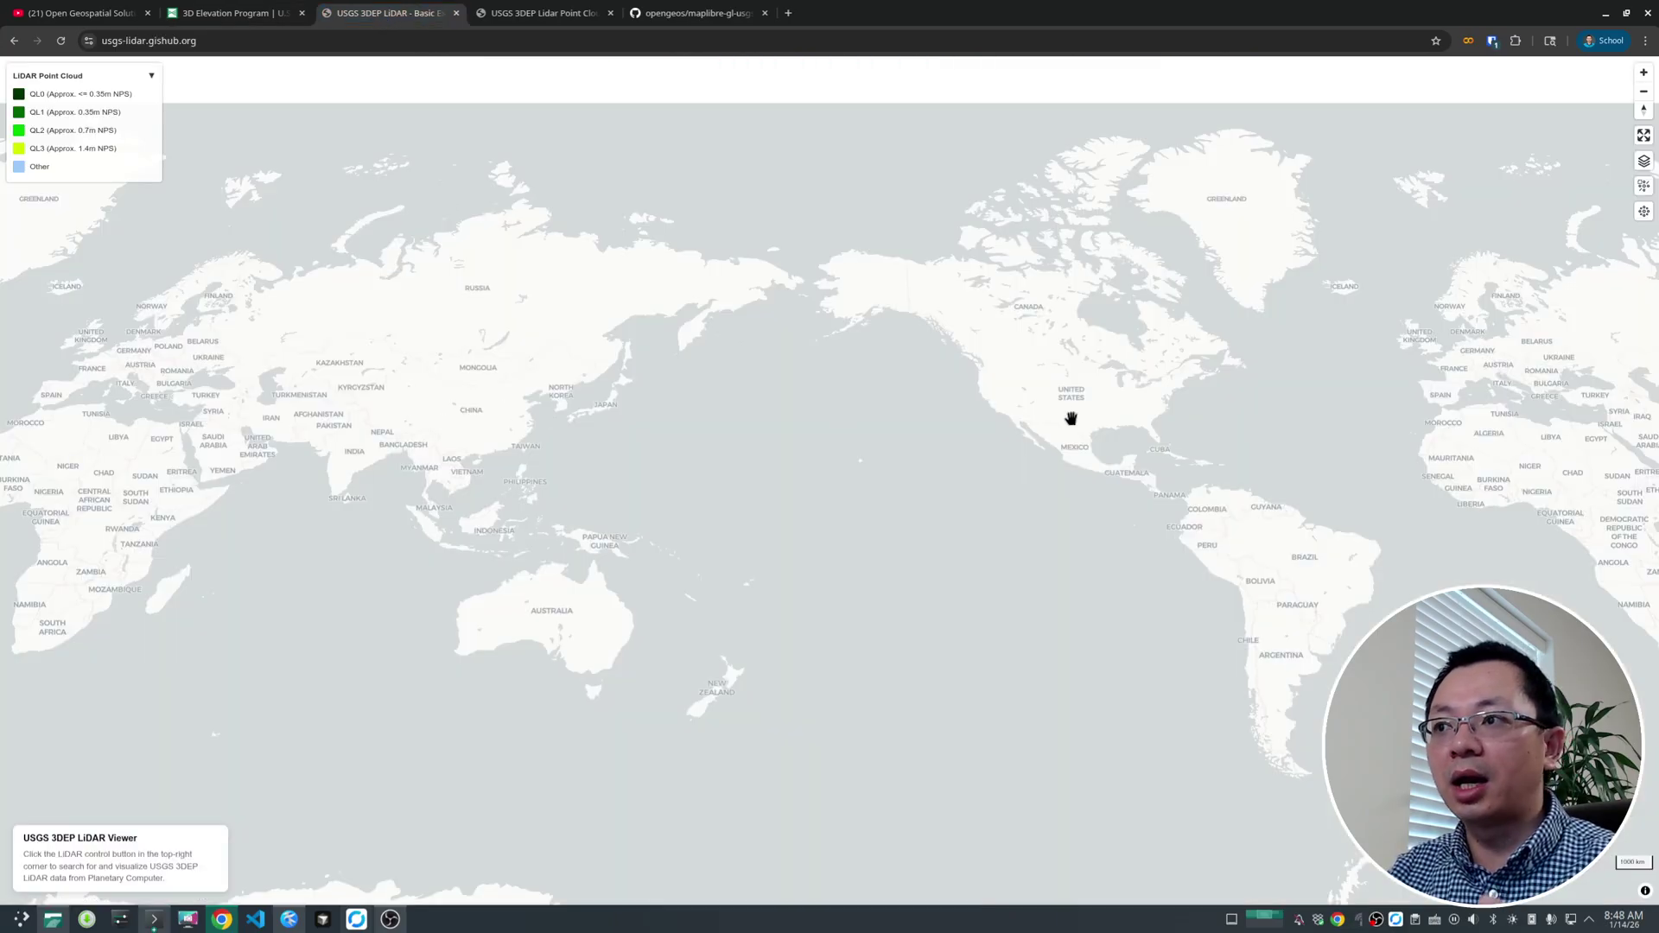
Zoom and pan the basemap to frame the contiguous United States, from Vancouver to Houston.
scroll(1088, 402, "up", 5)
left_click_drag(1092, 378, 941, 474)
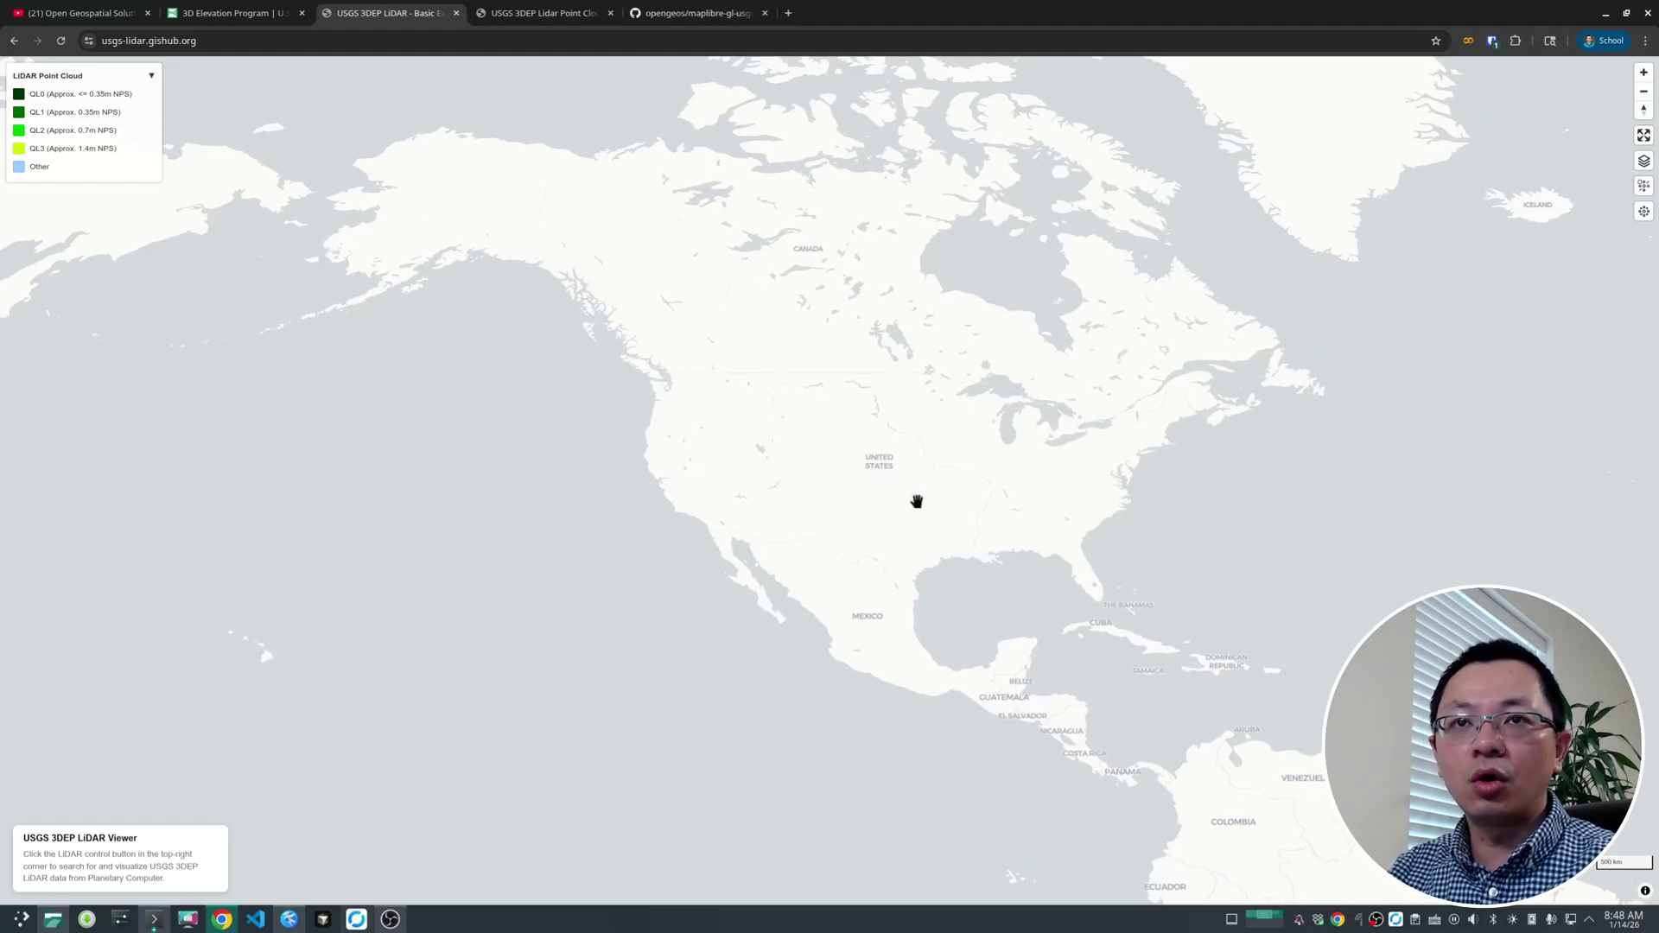
scroll(907, 529, "up", 3)
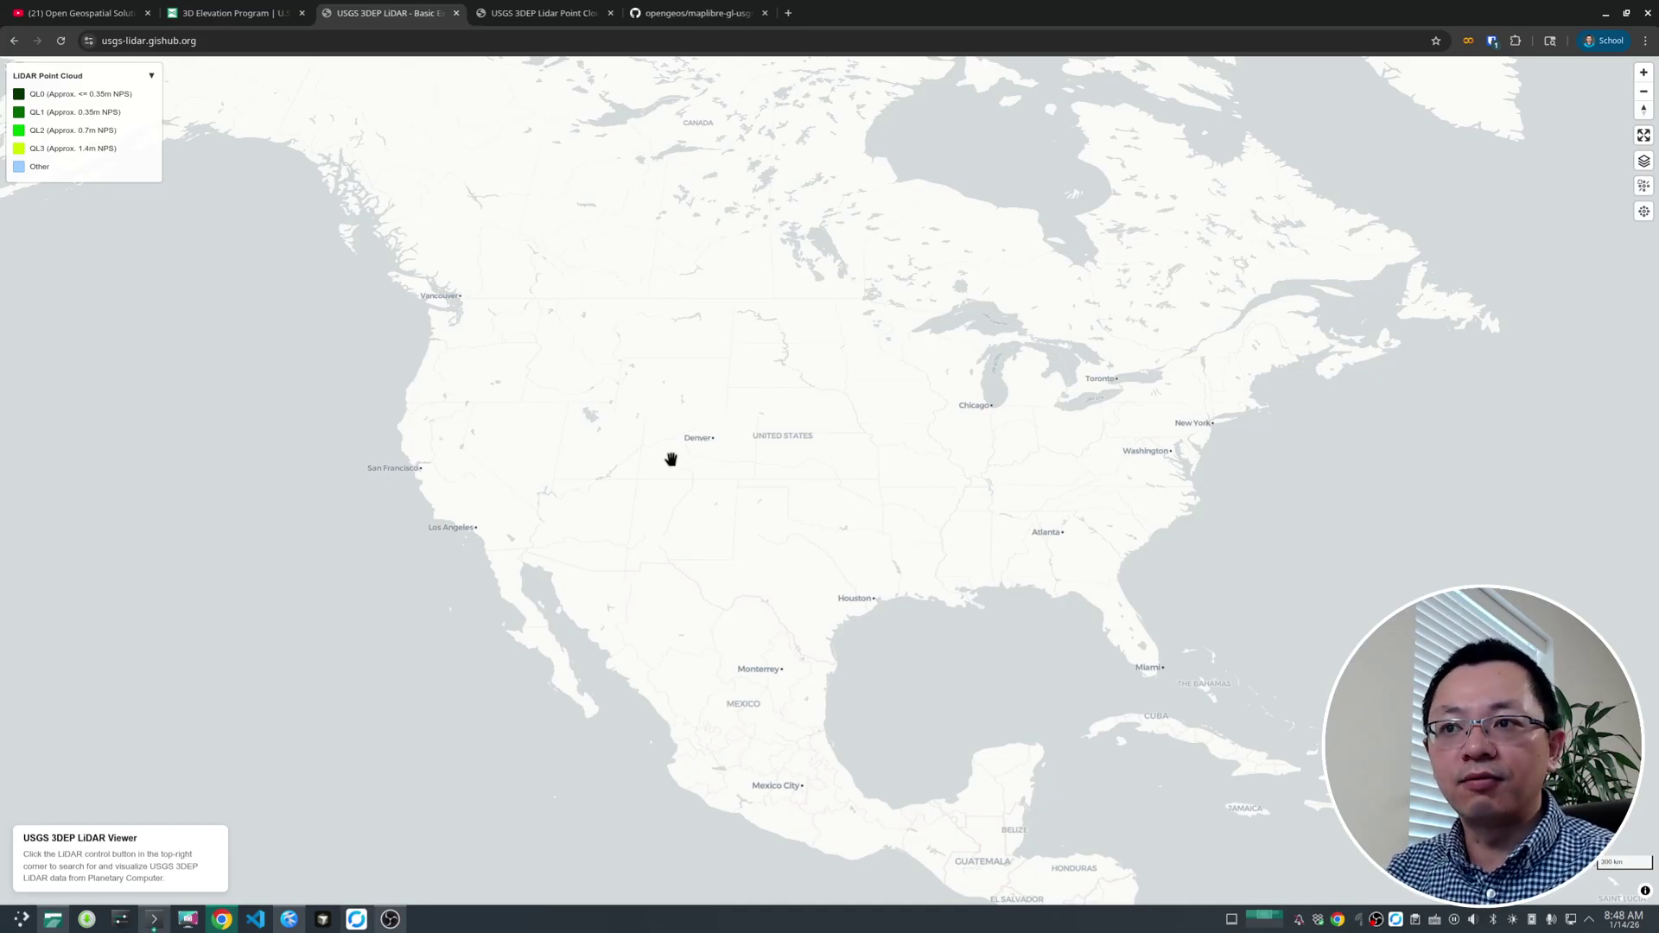
scroll(829, 471, "up", 5)
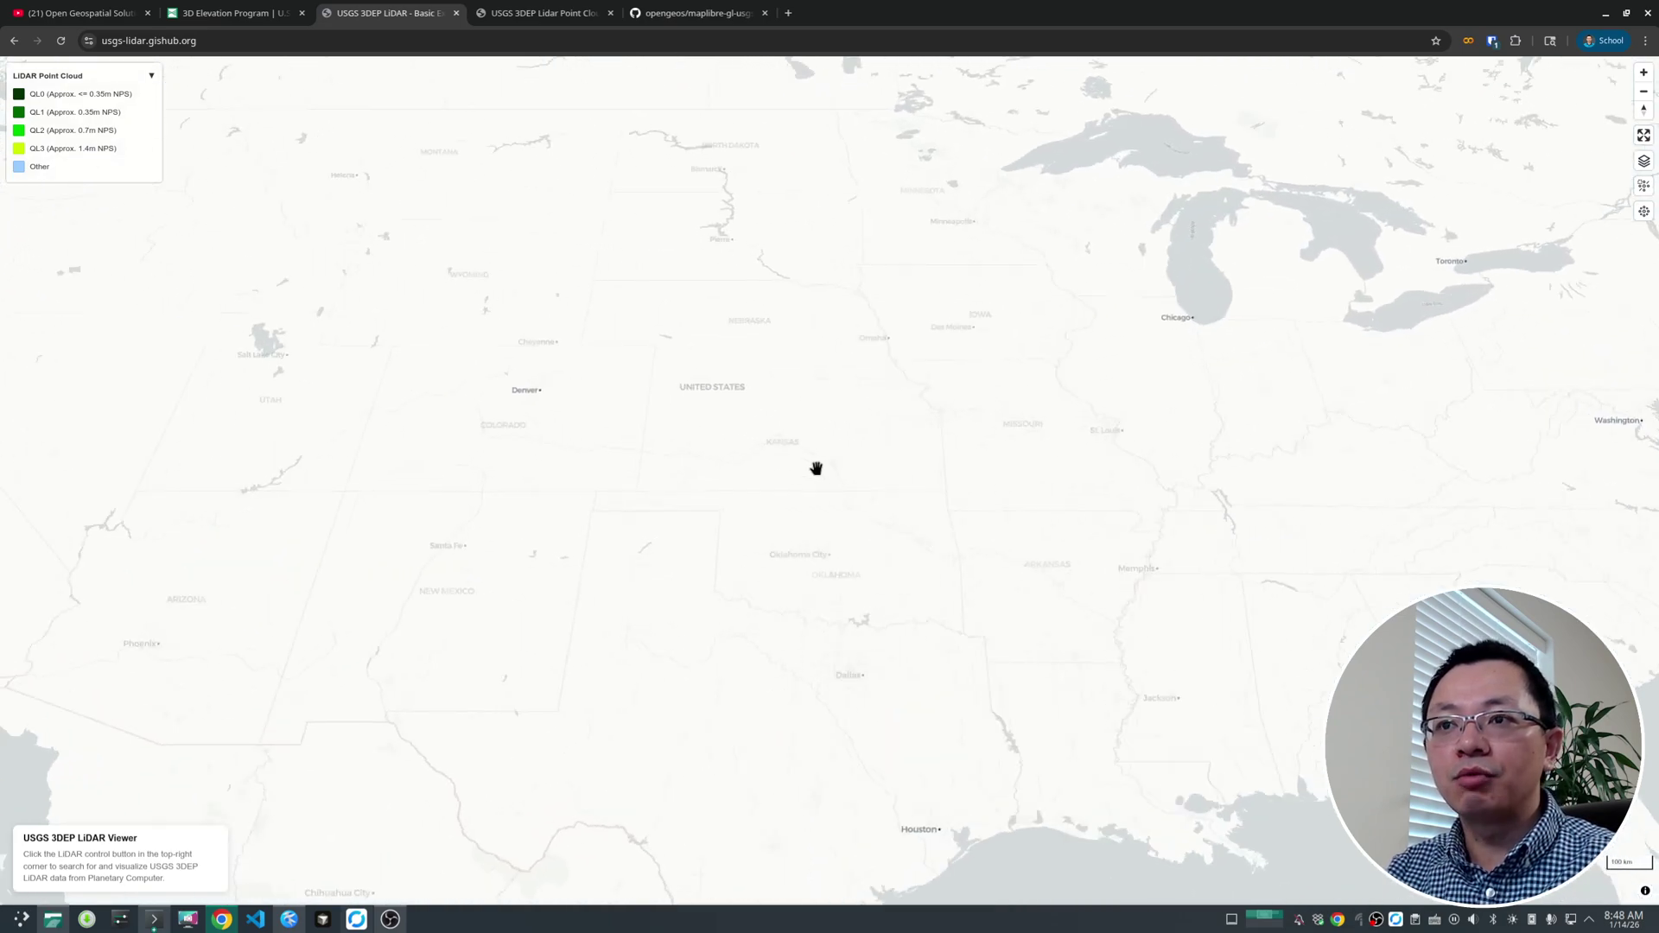
scroll(789, 481, "down", 2)
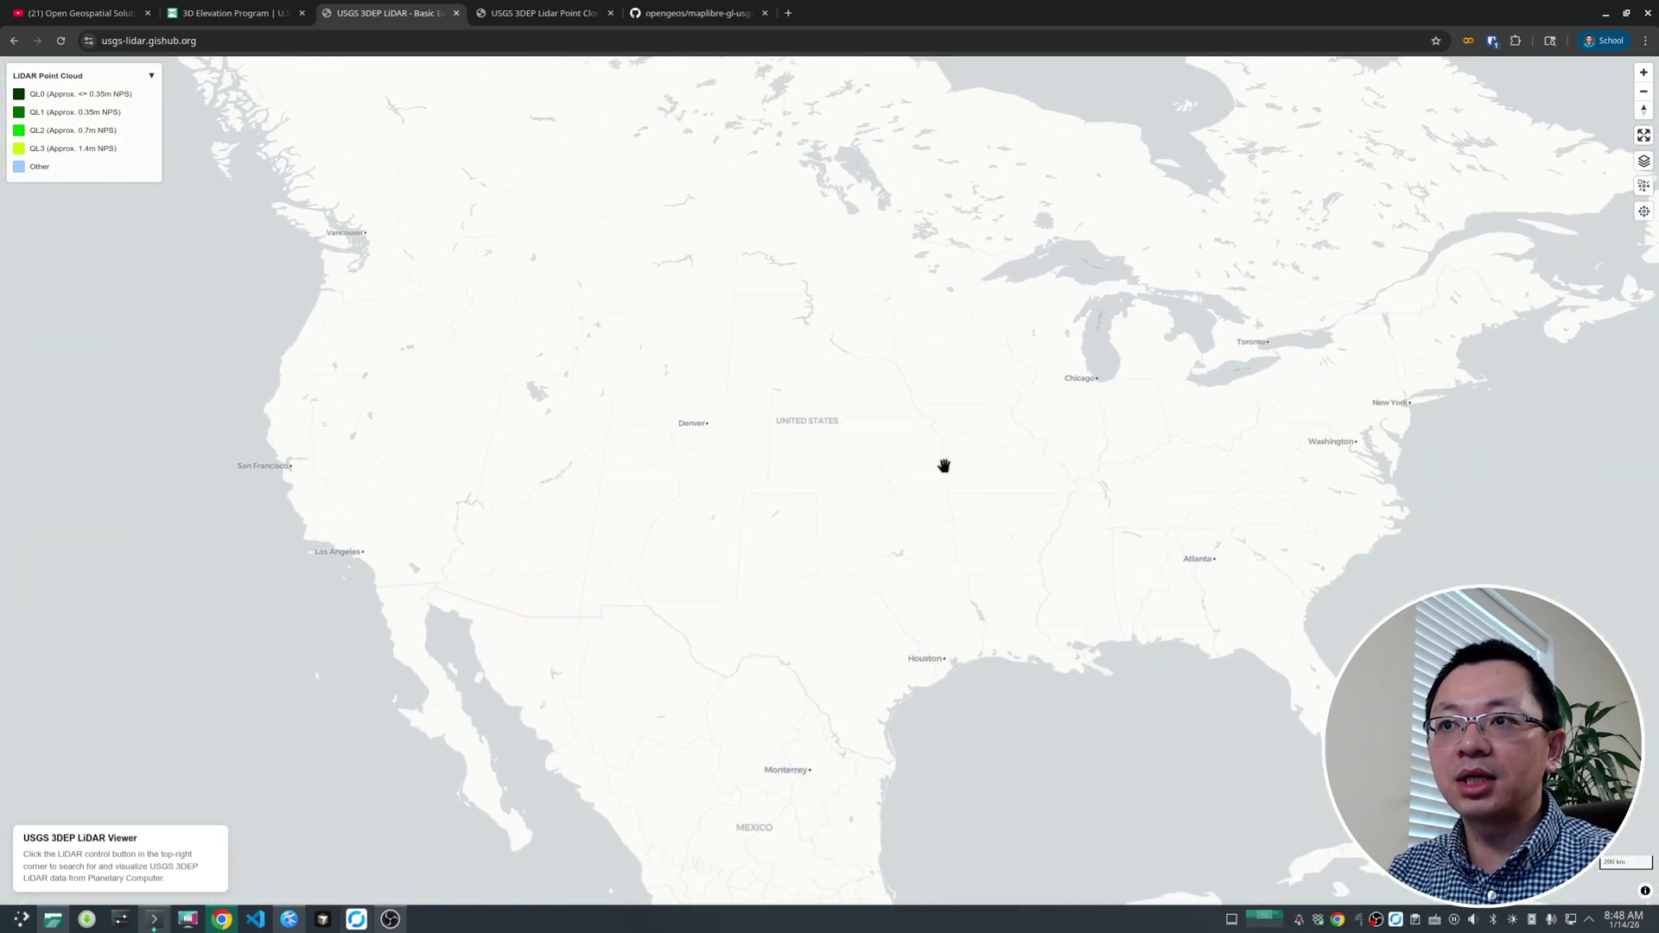